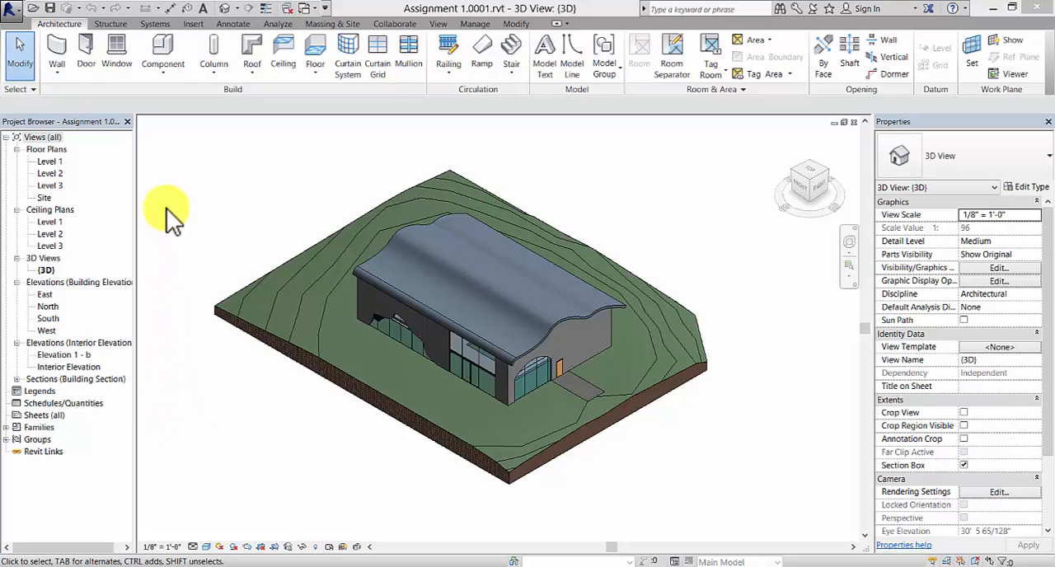
- In the Level 1 floor plan, hide the whole category of the interior elevation markers
{"action": "double_click", "coordinate": [49, 161]}
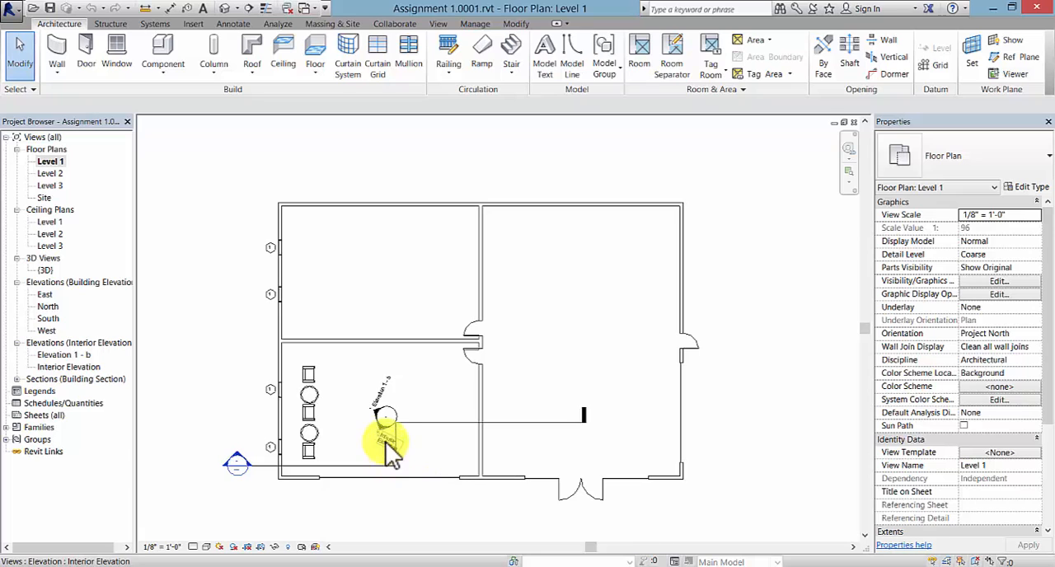
{"action": "left_click", "coordinate": [382, 385]}
{"action": "right_click", "coordinate": [384, 391]}
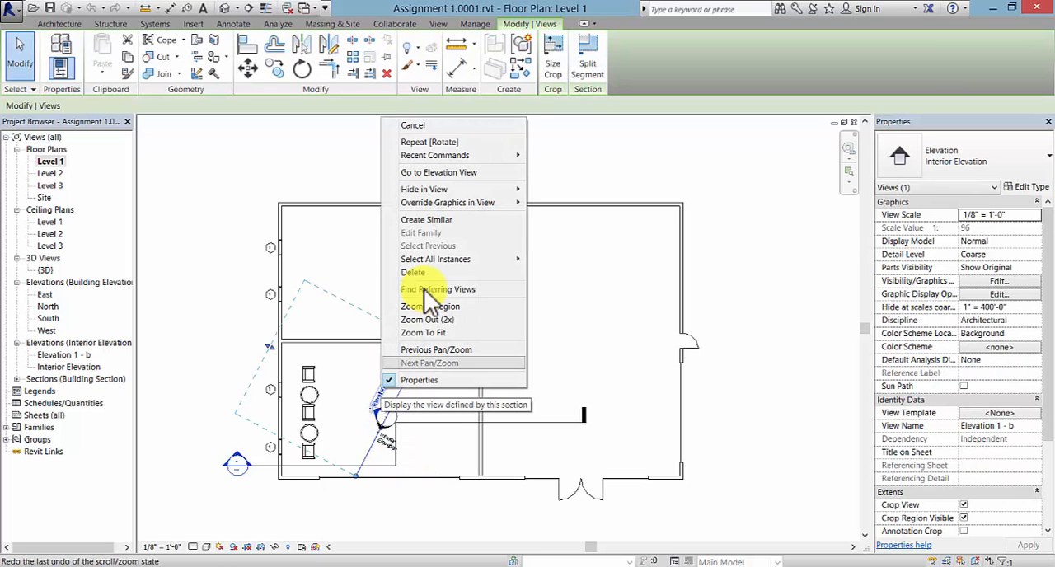
{"action": "mouse_move", "coordinate": [464, 192]}
{"action": "left_click", "coordinate": [554, 191]}
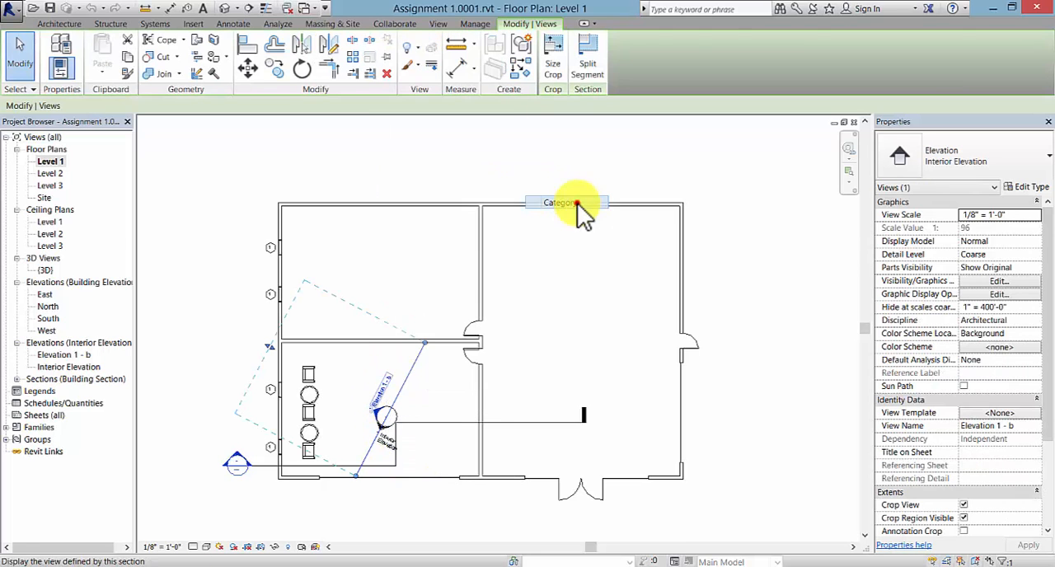
- Hide the whole window tag category in the Level 1 floor plan
{"action": "left_click", "coordinate": [269, 295]}
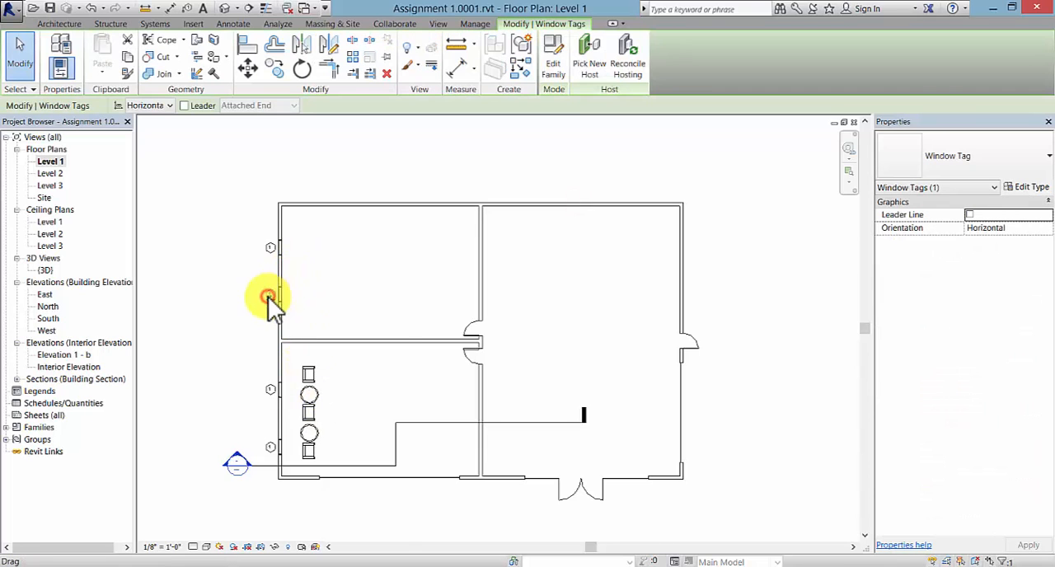
{"action": "right_click", "coordinate": [268, 295]}
{"action": "mouse_move", "coordinate": [336, 355]}
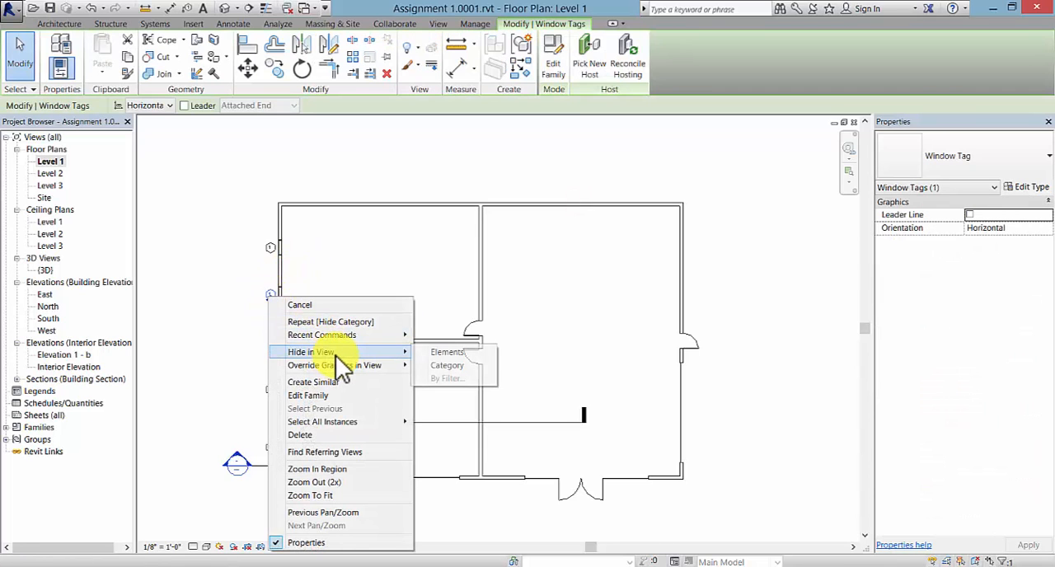
{"action": "left_click", "coordinate": [444, 355]}
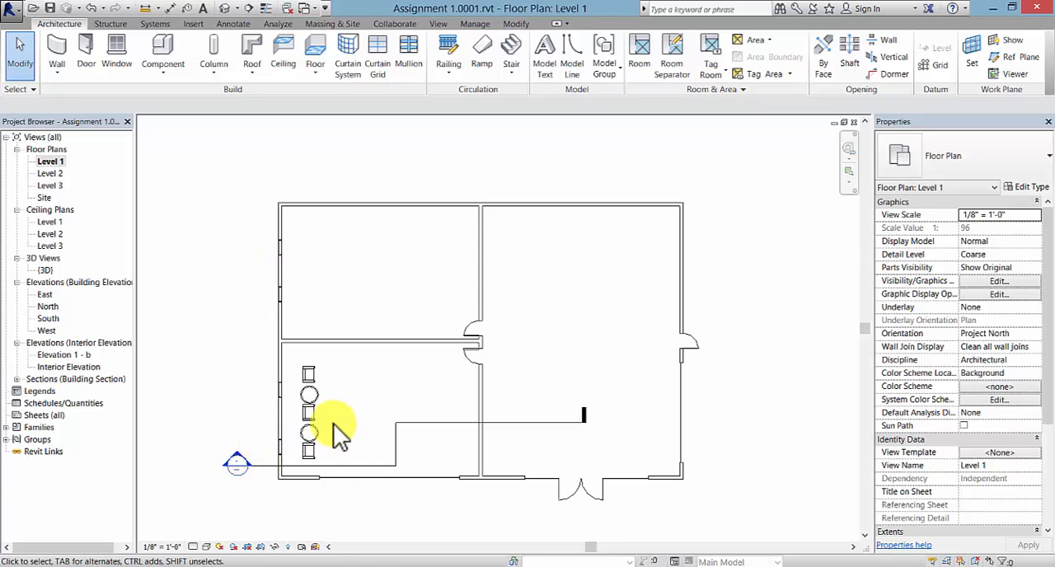
- Start an architectural floor on Level 1 and create its boundary lines by picking the exterior walls on all sides
{"action": "middle_click_drag", "start_coordinate": [350, 443], "coordinate": [342, 445]}
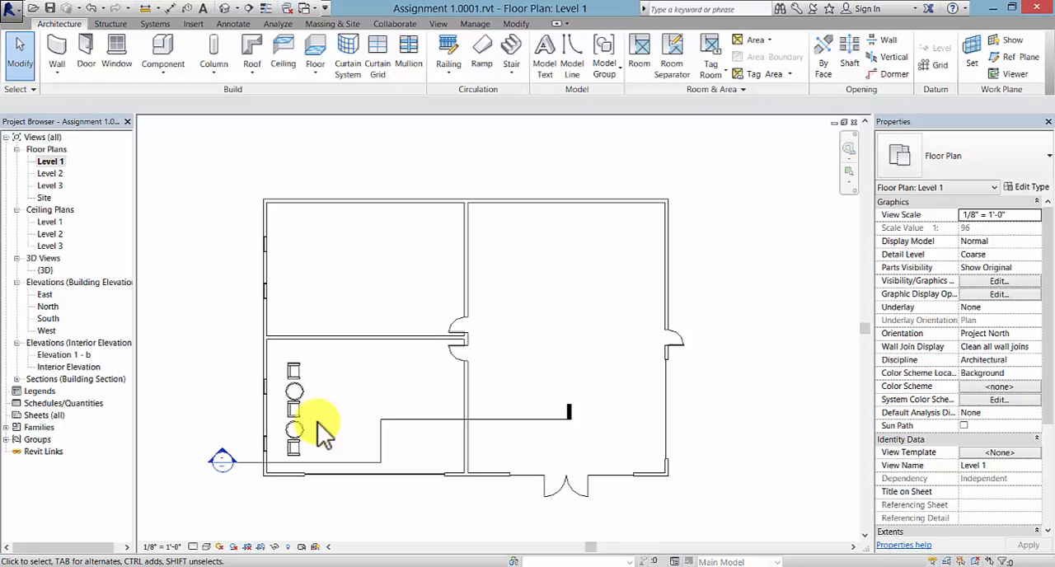
{"action": "left_click", "coordinate": [321, 70]}
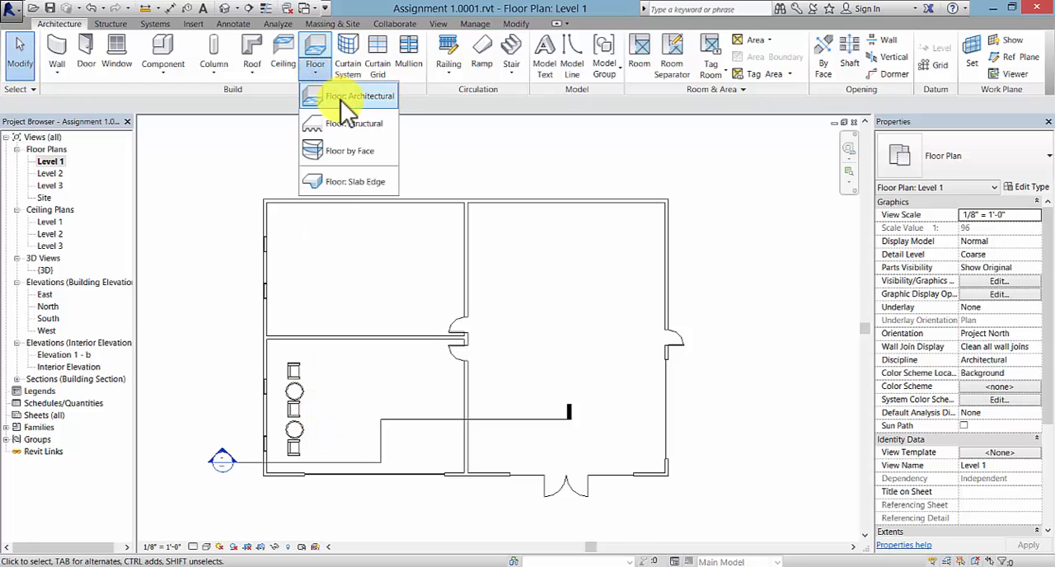
{"action": "left_click", "coordinate": [340, 98]}
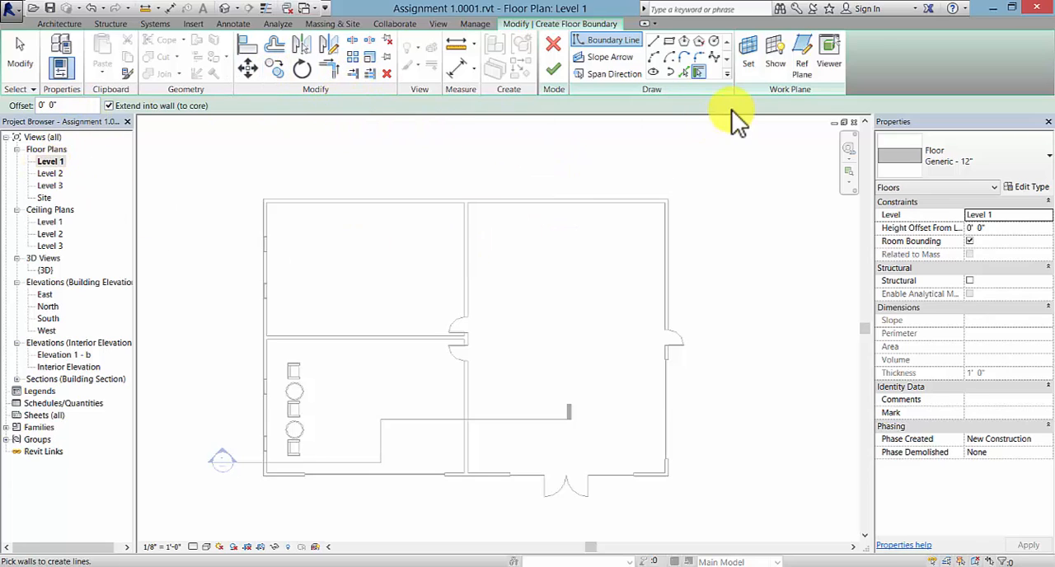
{"action": "left_click", "coordinate": [319, 206]}
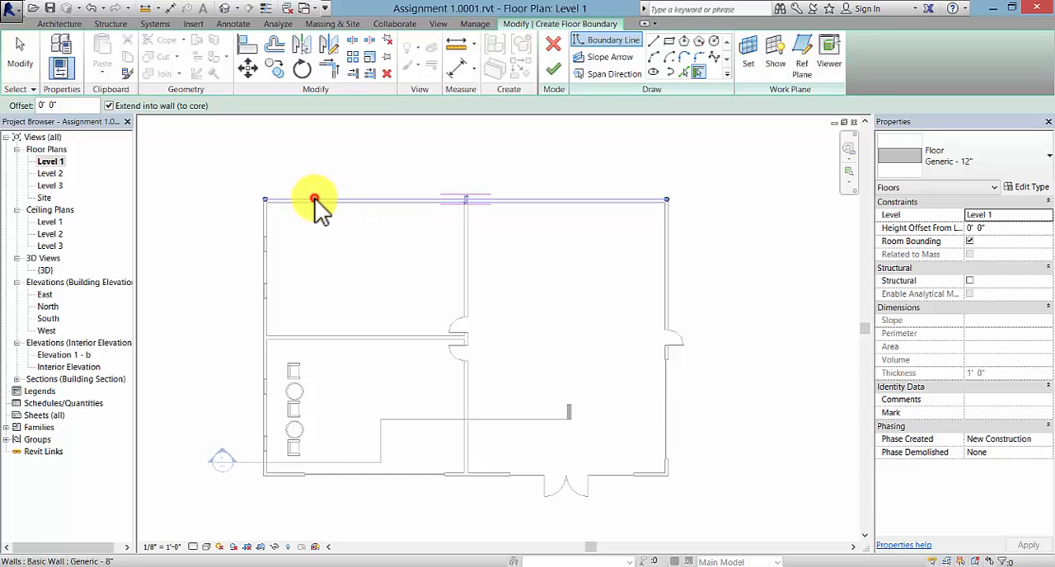
{"action": "left_click", "coordinate": [263, 246]}
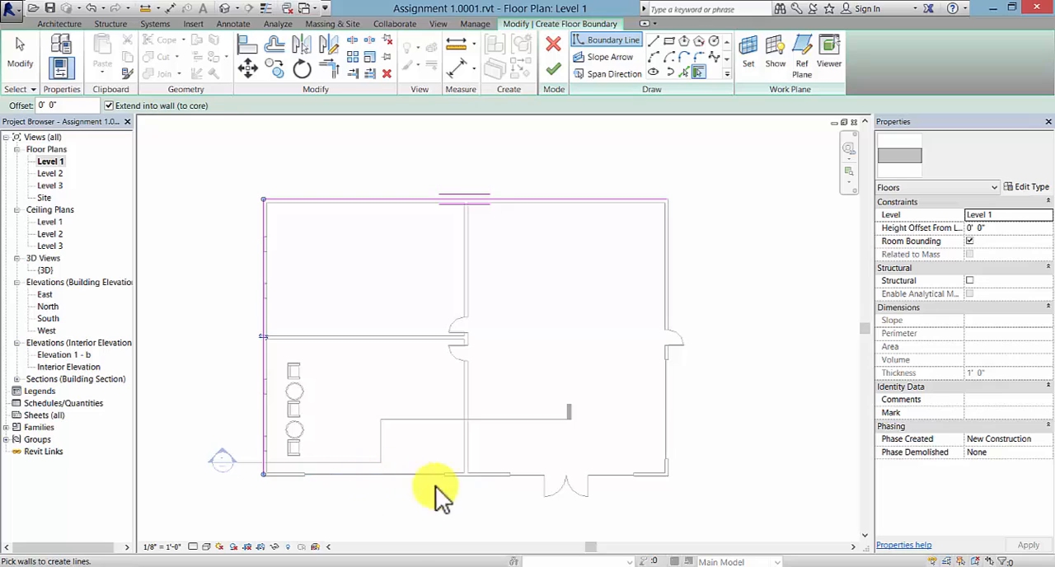
{"action": "left_click", "coordinate": [463, 476]}
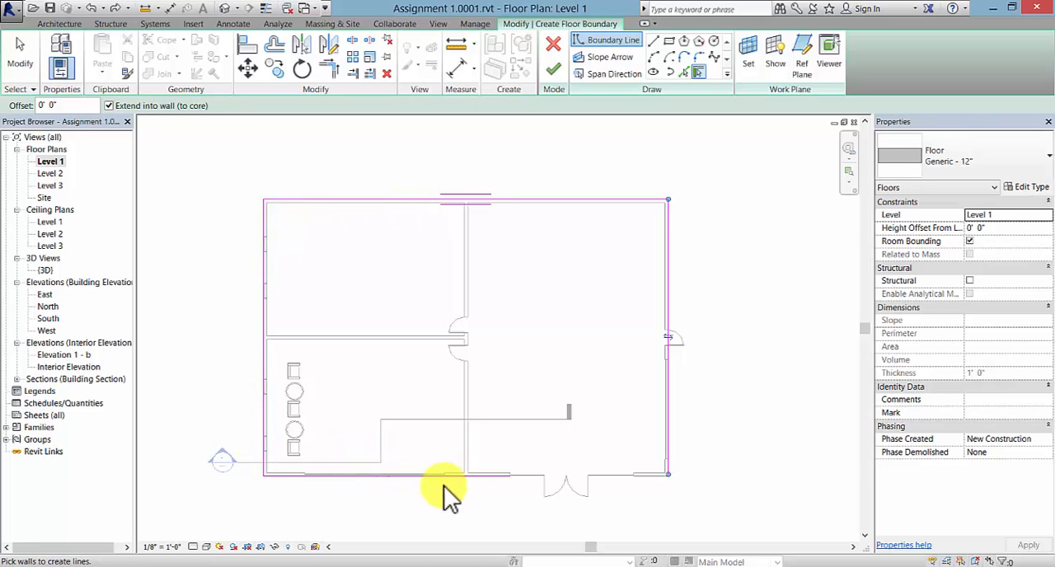
- Trim the lower boundary line to a corner with the right-hand one to close the floor sketch, and finish the floor
{"action": "left_click", "coordinate": [331, 69]}
{"action": "left_click", "coordinate": [475, 475]}
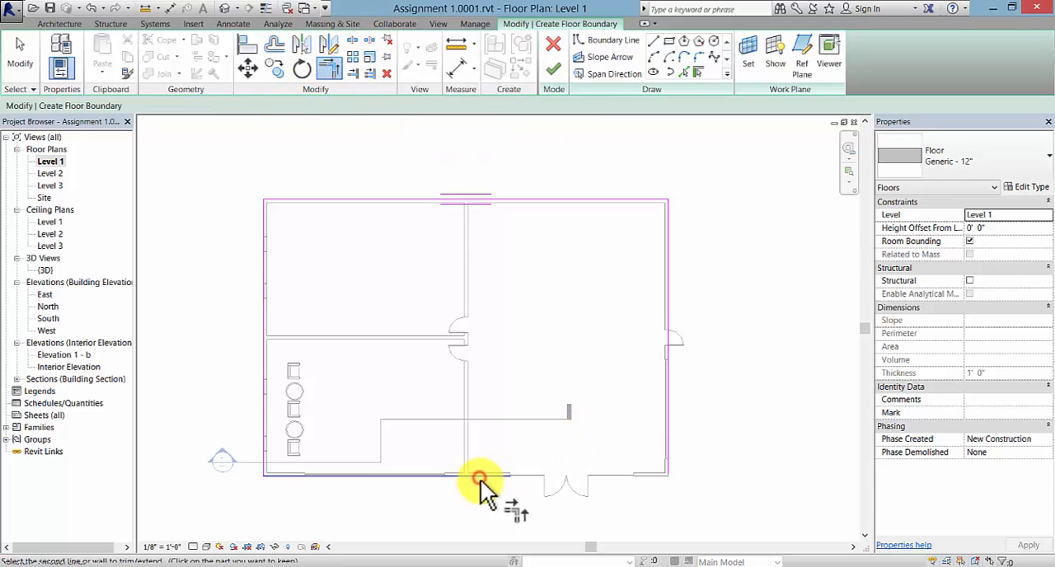
{"action": "left_click", "coordinate": [669, 425]}
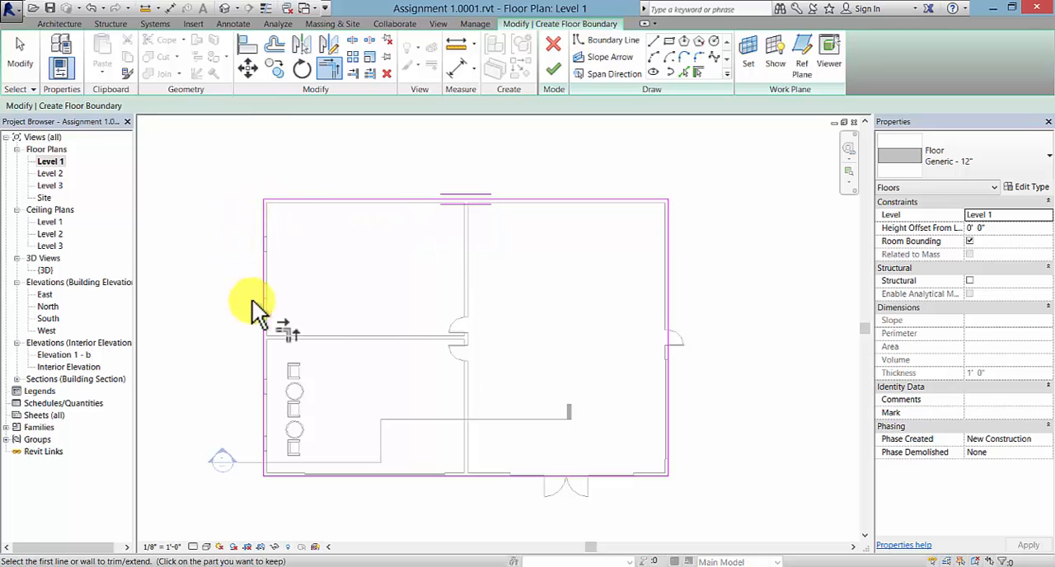
{"action": "left_click", "coordinate": [552, 71]}
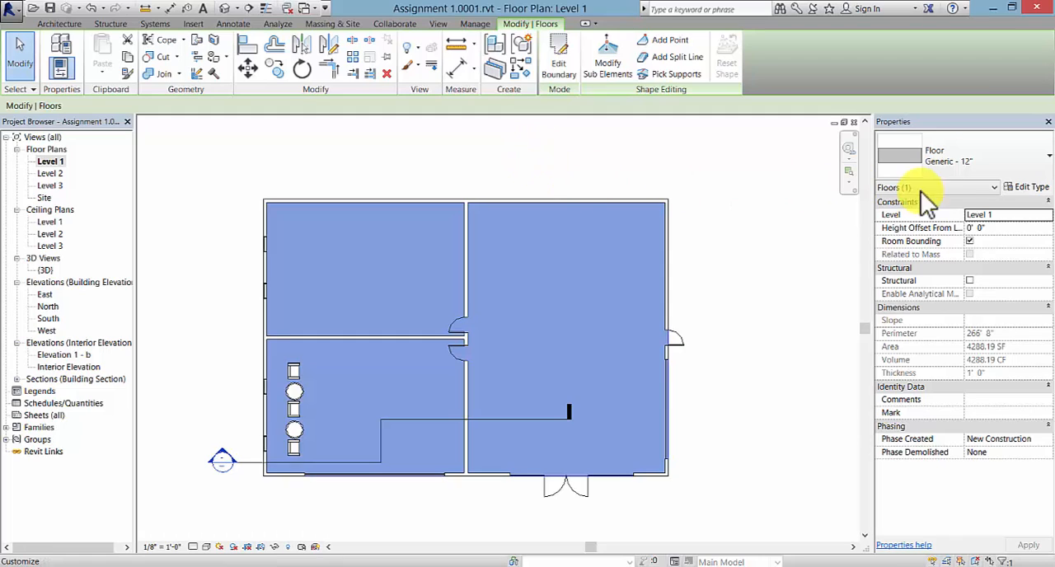
- Duplicate the new Level 1 floor's type under the name "wood floor"
{"action": "left_click", "coordinate": [1026, 188]}
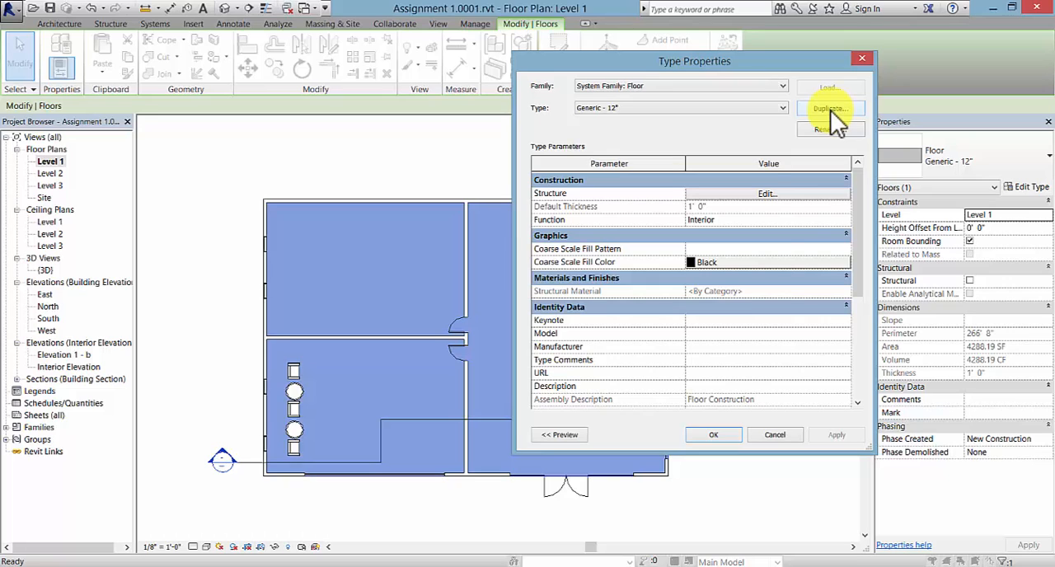
{"action": "left_click", "coordinate": [829, 109]}
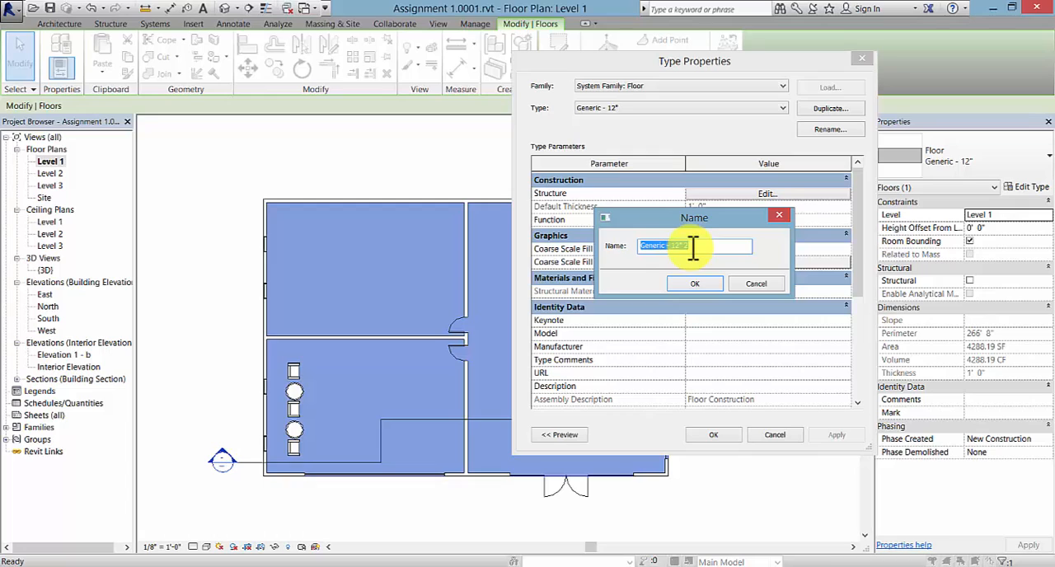
{"action": "type", "text": "wood floor"}
{"action": "left_click", "coordinate": [681, 281]}
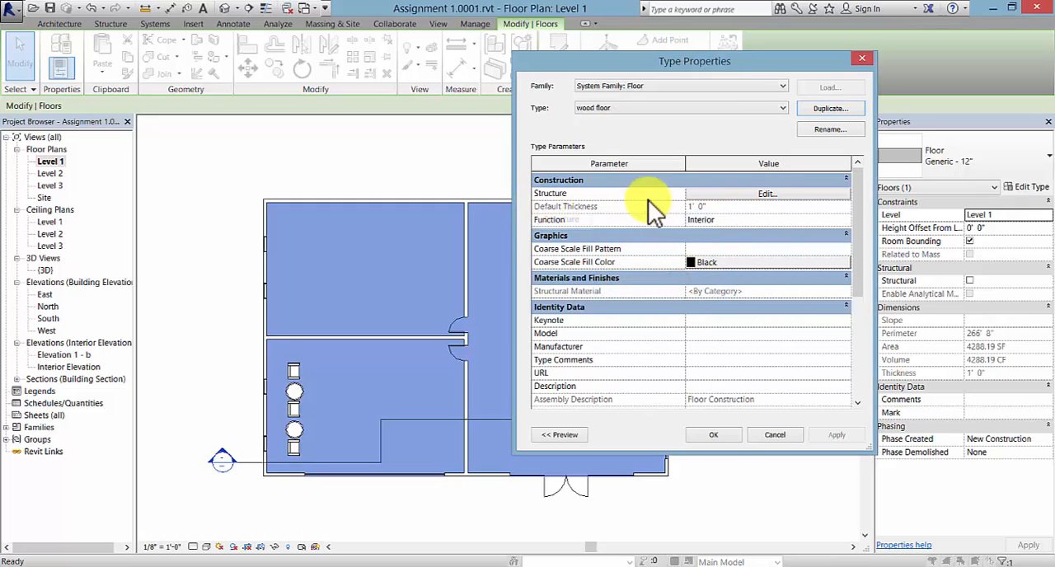
- Assign the Wood - Flooring material to the wood floor type's structure layer and apply it to the Level 1 floor
{"action": "left_click", "coordinate": [773, 195]}
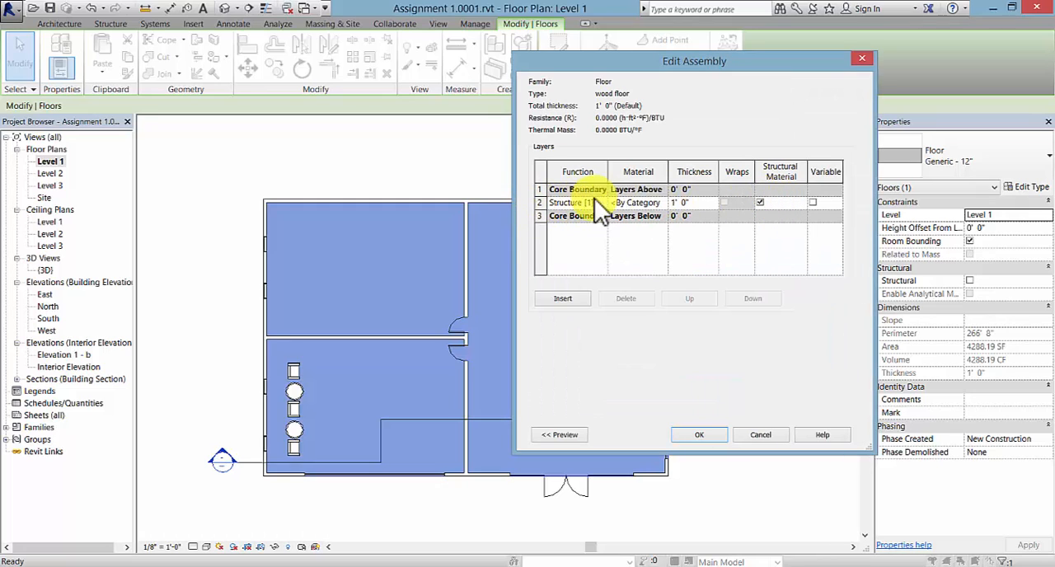
{"action": "left_click", "coordinate": [663, 203]}
{"action": "left_click", "coordinate": [662, 204]}
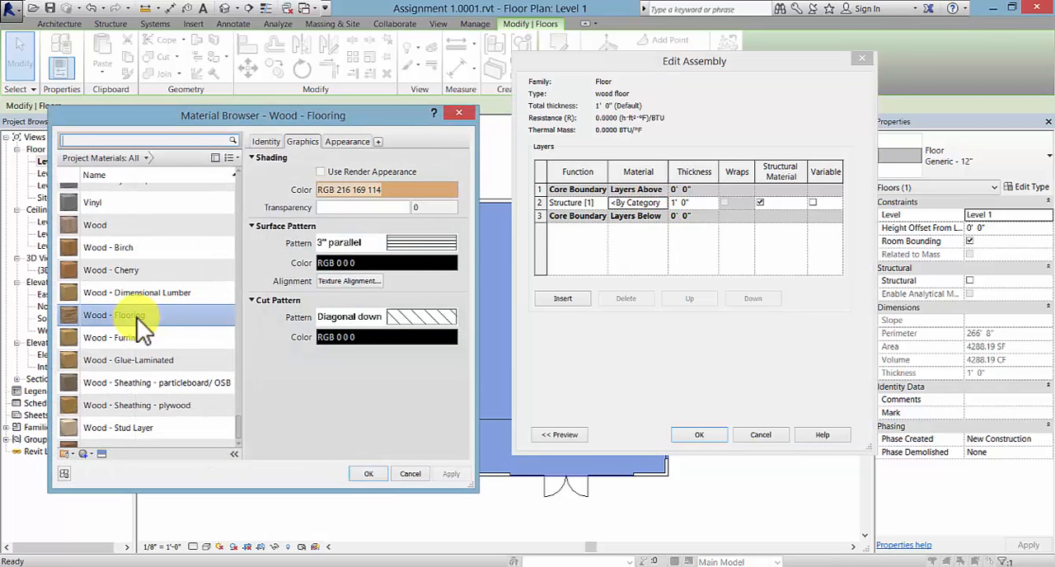
{"action": "left_click", "coordinate": [93, 313]}
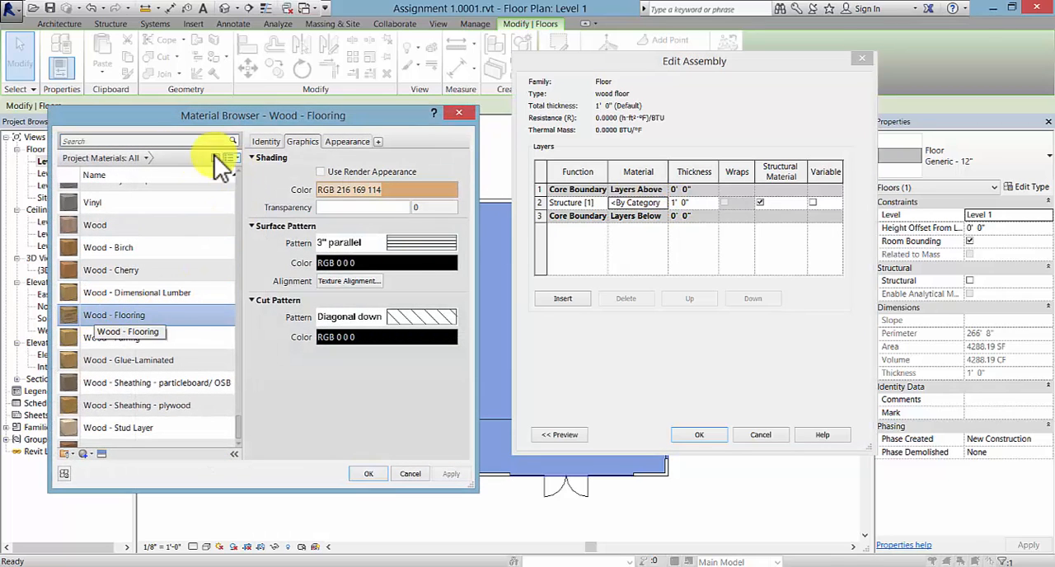
{"action": "scroll", "coordinate": [199, 371], "scroll_direction": "up", "scroll_amount": 1}
{"action": "mouse_move", "coordinate": [239, 420]}
{"action": "left_mouse_down"}
{"action": "mouse_move", "coordinate": [242, 352]}
{"action": "mouse_move", "coordinate": [246, 435]}
{"action": "left_mouse_up"}
{"action": "left_click", "coordinate": [134, 300]}
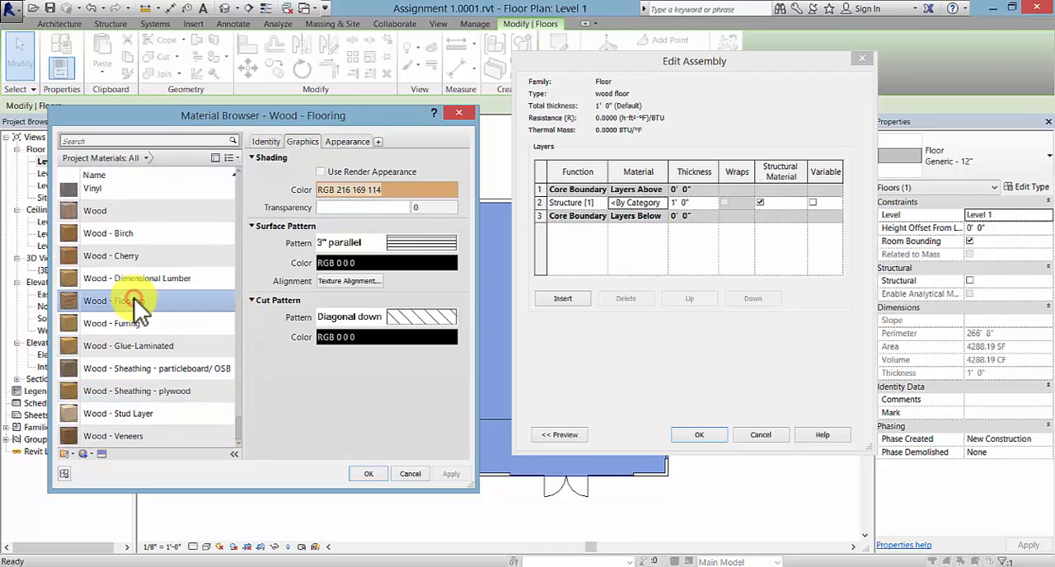
{"action": "left_click", "coordinate": [368, 475]}
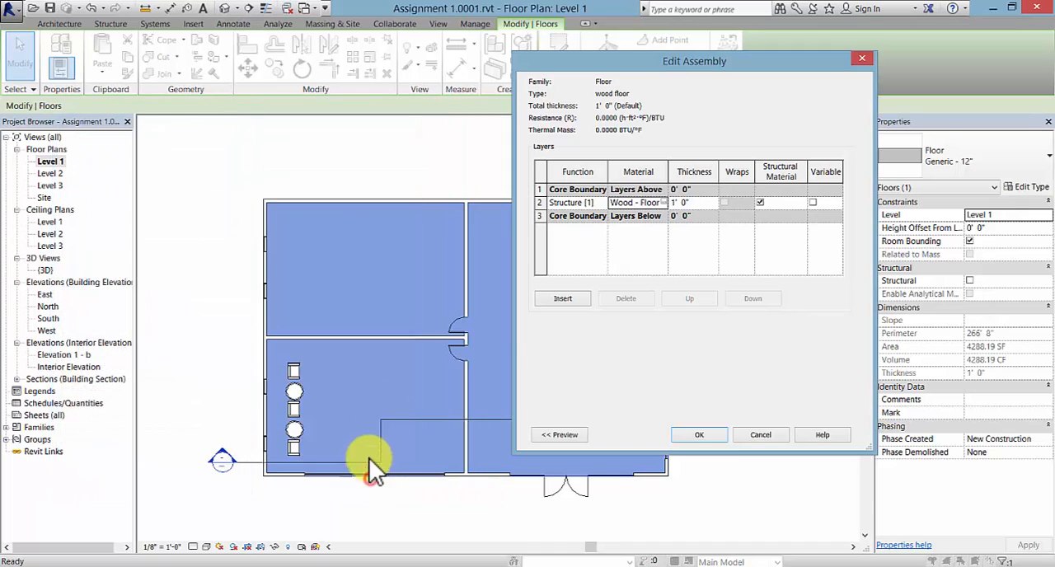
{"action": "left_click", "coordinate": [700, 434]}
{"action": "left_click", "coordinate": [724, 438]}
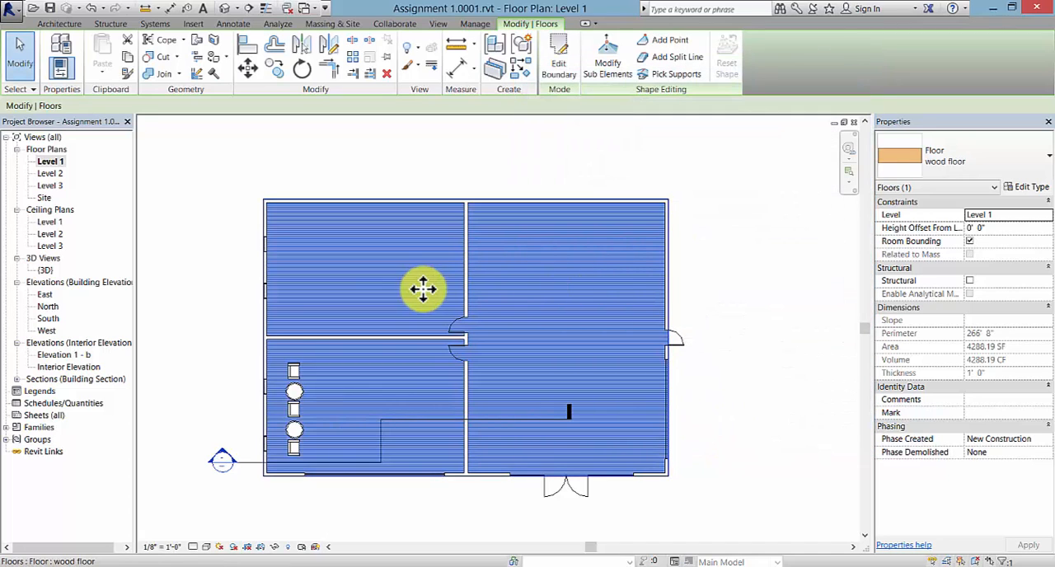
{"action": "left_click", "coordinate": [212, 356]}
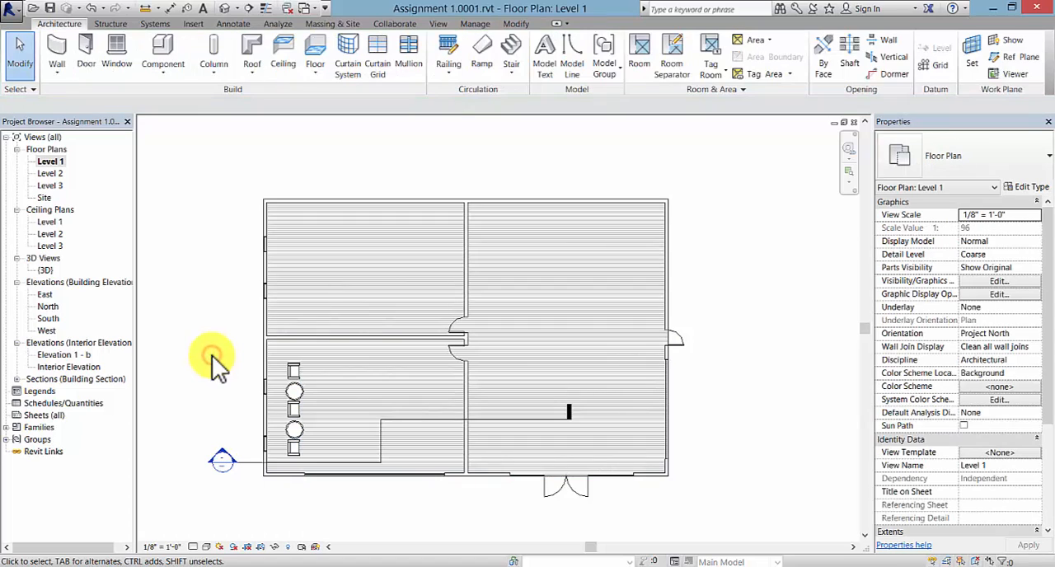
- In the Level 2 floor plan, select the existing floor and duplicate its type under the name "carpet"
{"action": "double_click", "coordinate": [60, 176]}
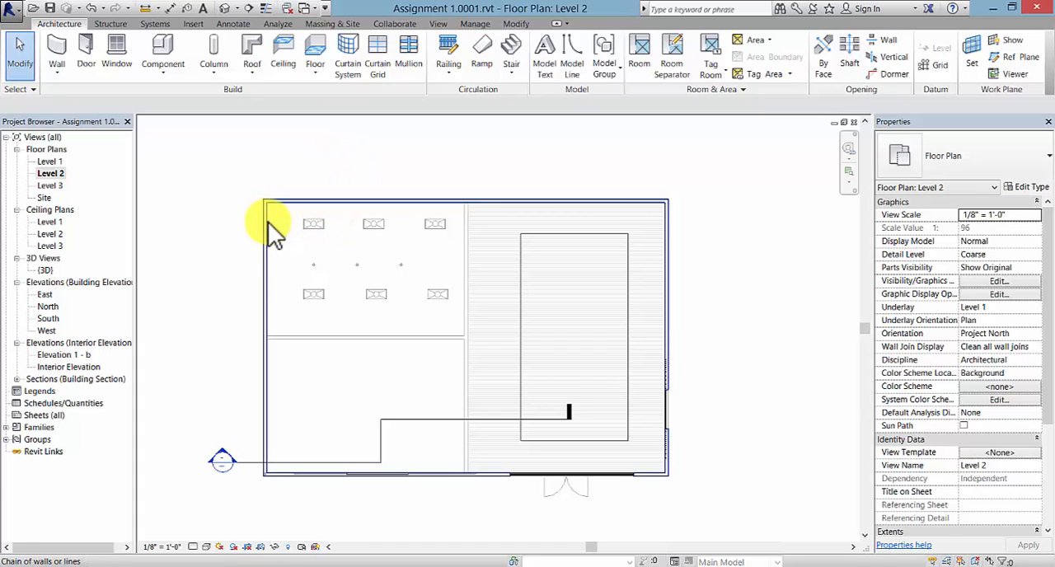
{"action": "key", "text": "Tab"}
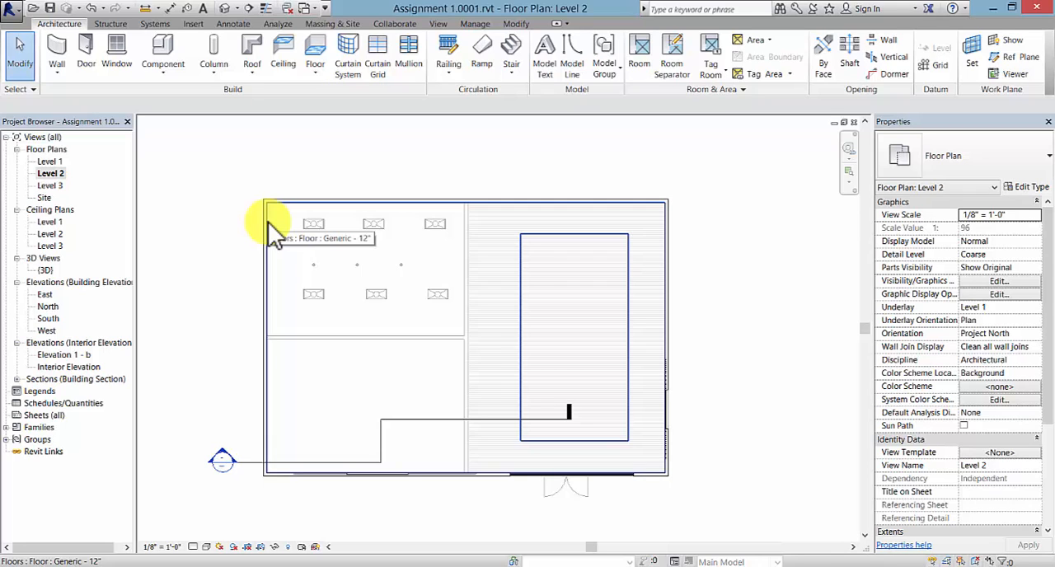
{"action": "left_click", "coordinate": [268, 222]}
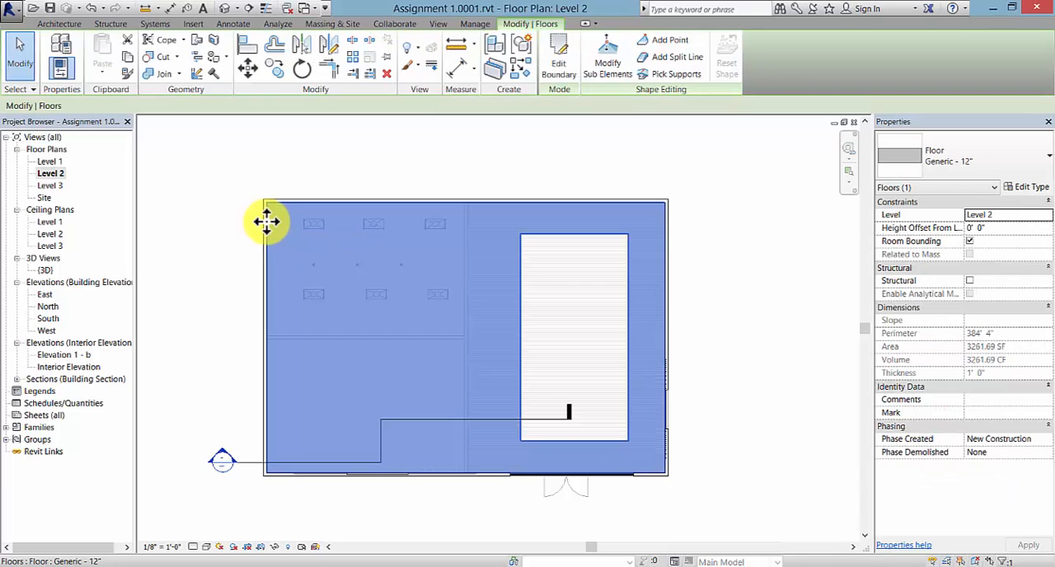
{"action": "left_click", "coordinate": [1030, 187]}
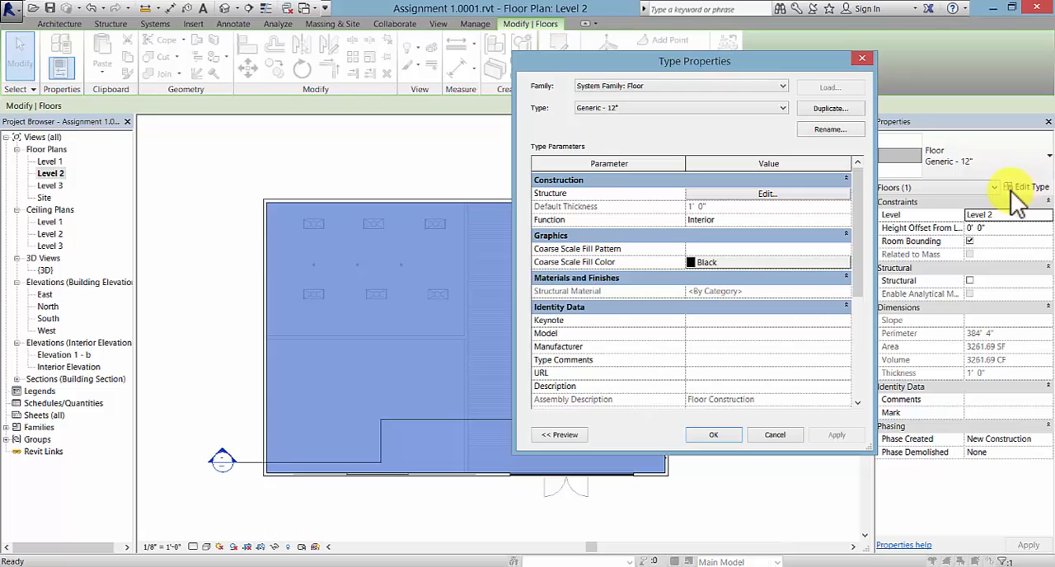
{"action": "left_click", "coordinate": [828, 110]}
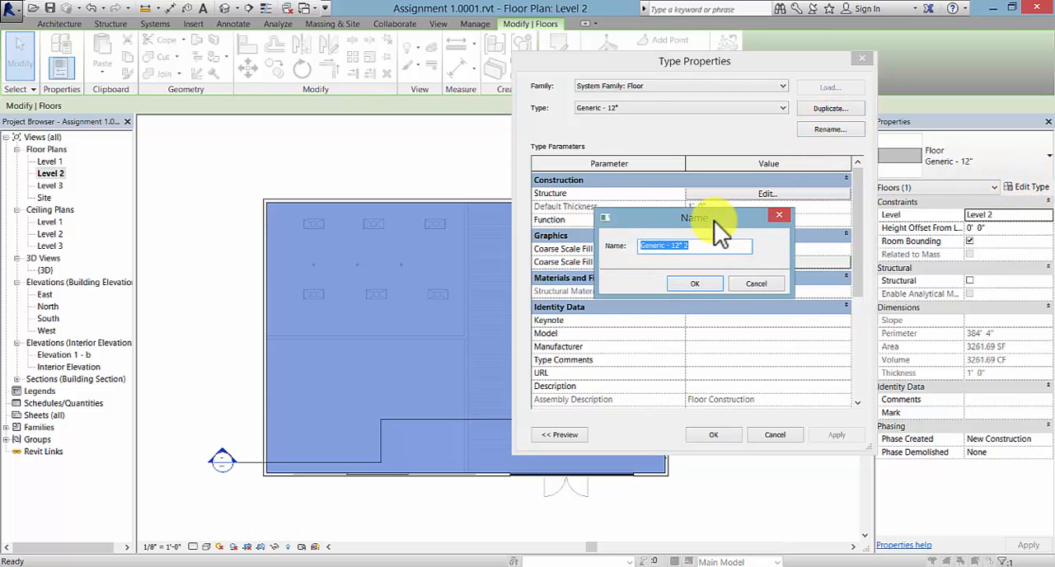
{"action": "type", "text": "carpet"}
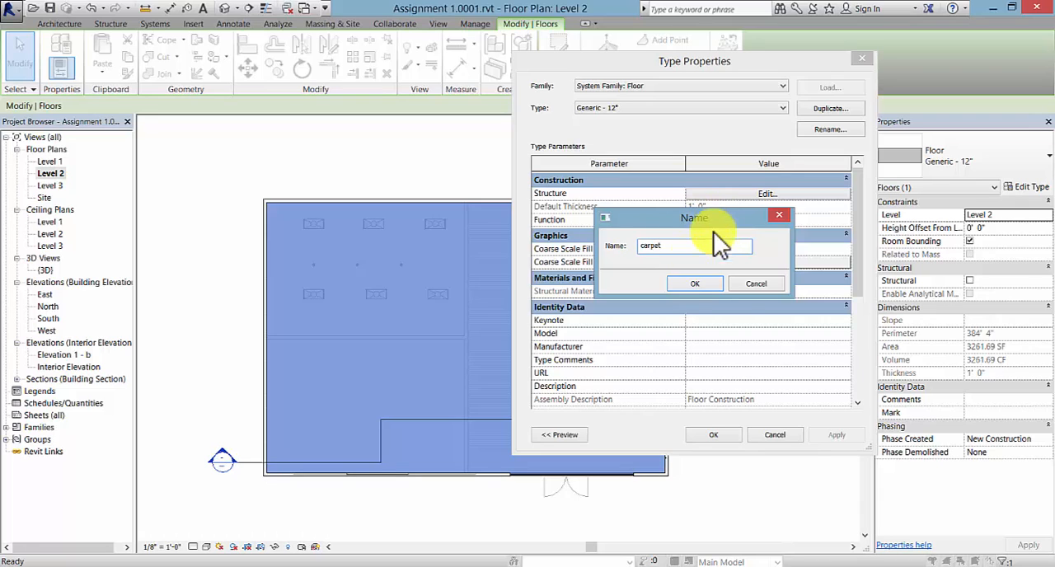
{"action": "left_click", "coordinate": [691, 282]}
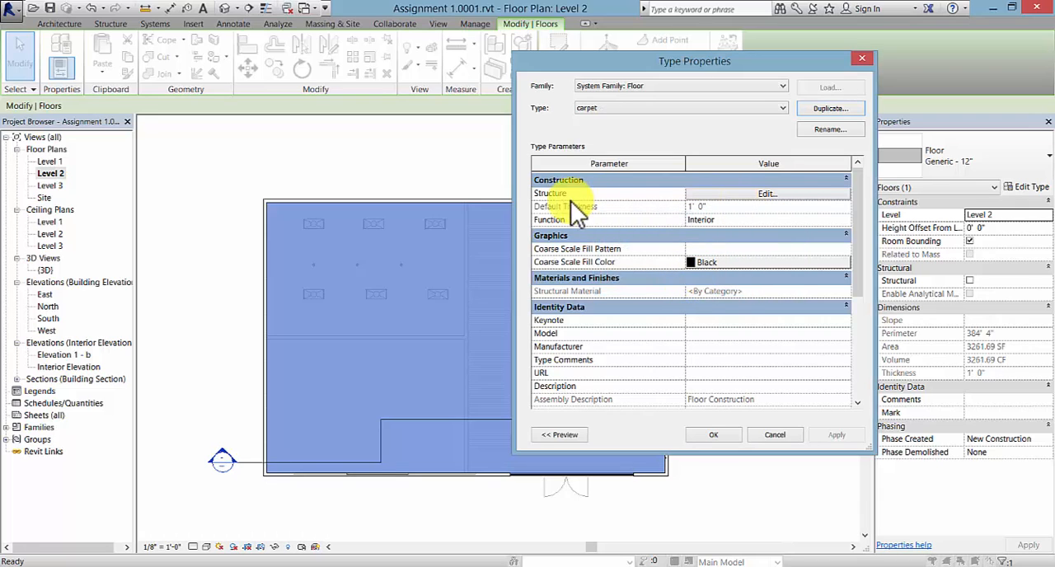
- Insert a new layer in the carpet floor type's structure and move it above the upper core boundary
{"action": "left_click", "coordinate": [771, 196]}
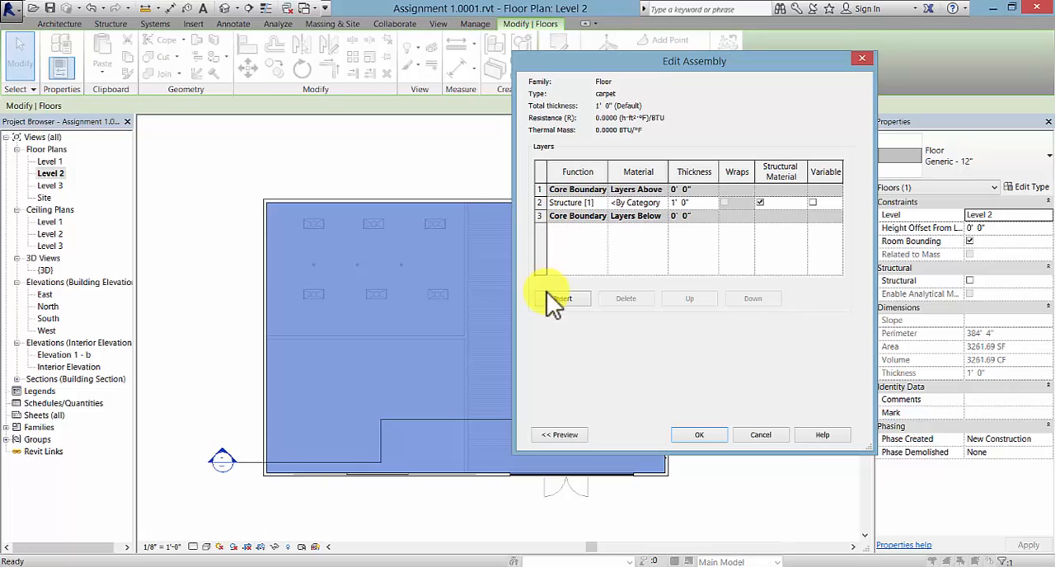
{"action": "left_click", "coordinate": [569, 298]}
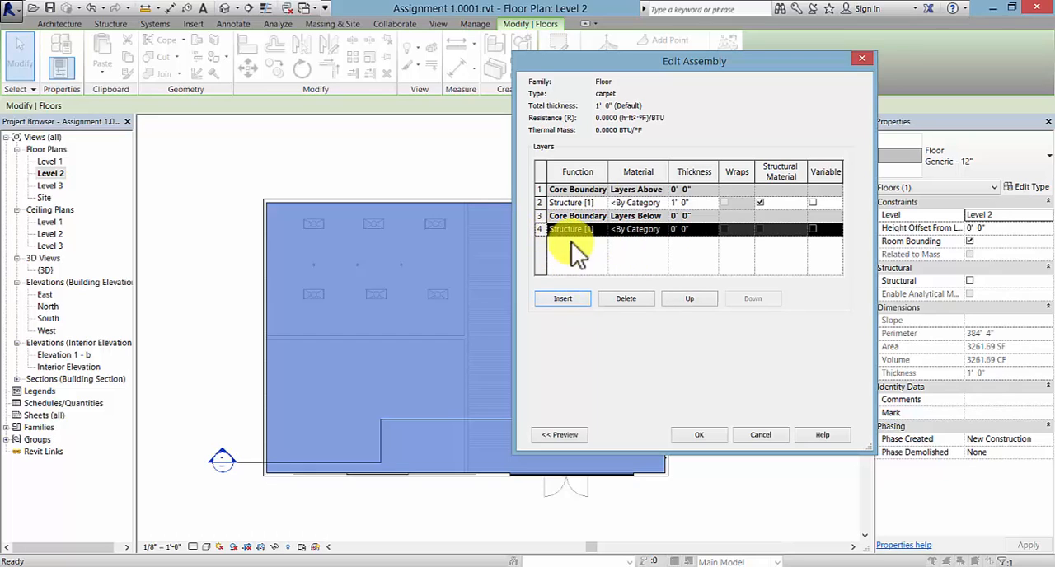
{"action": "left_click", "coordinate": [698, 301]}
{"action": "left_click", "coordinate": [698, 298]}
{"action": "left_click", "coordinate": [698, 298]}
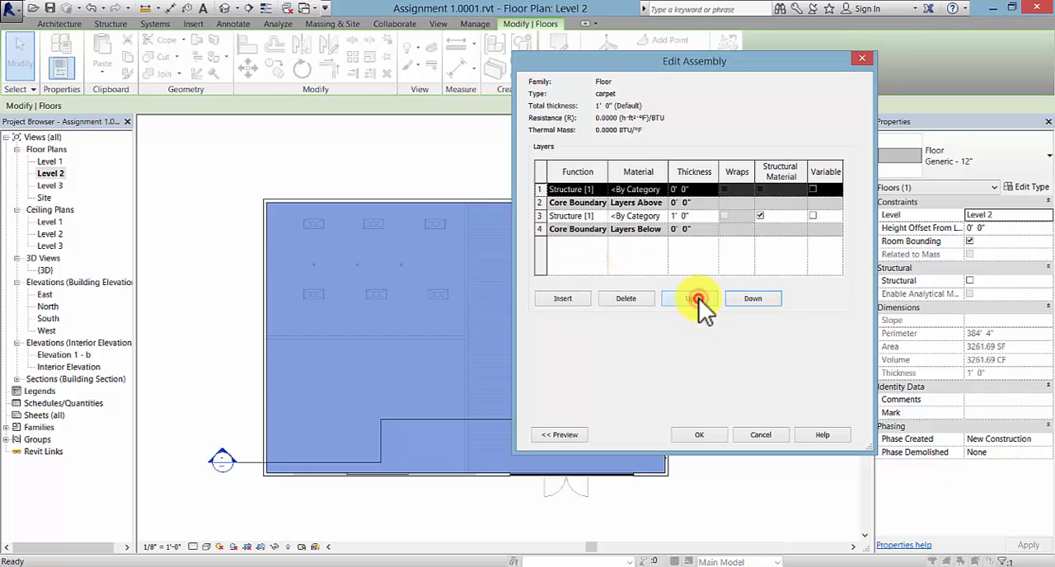
- Set the carpet floor type's top layer to the Finish 1 [4] function and assign it the Carpet (1) material
{"action": "left_click", "coordinate": [602, 188]}
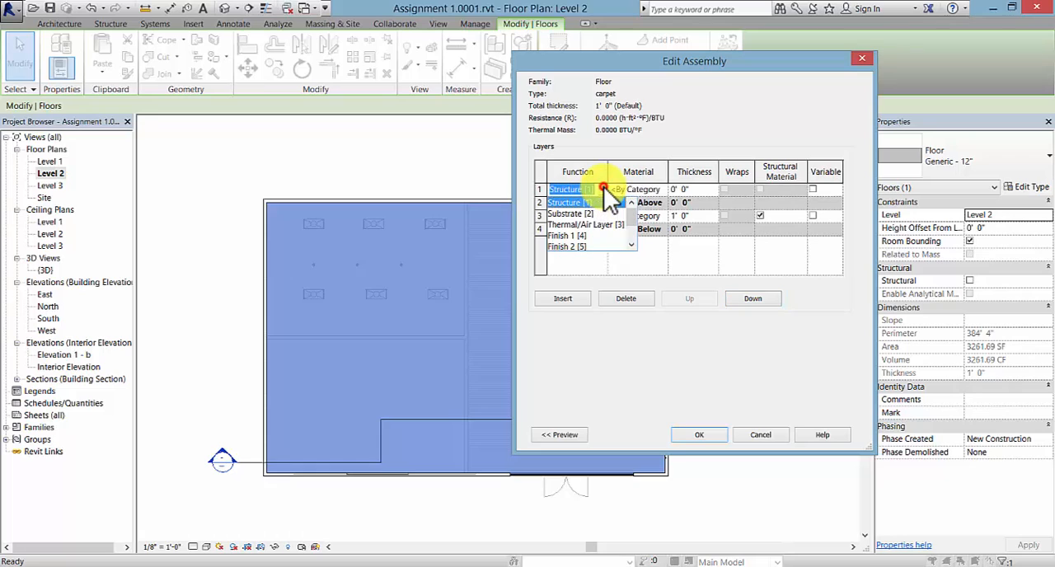
{"action": "left_click", "coordinate": [574, 237]}
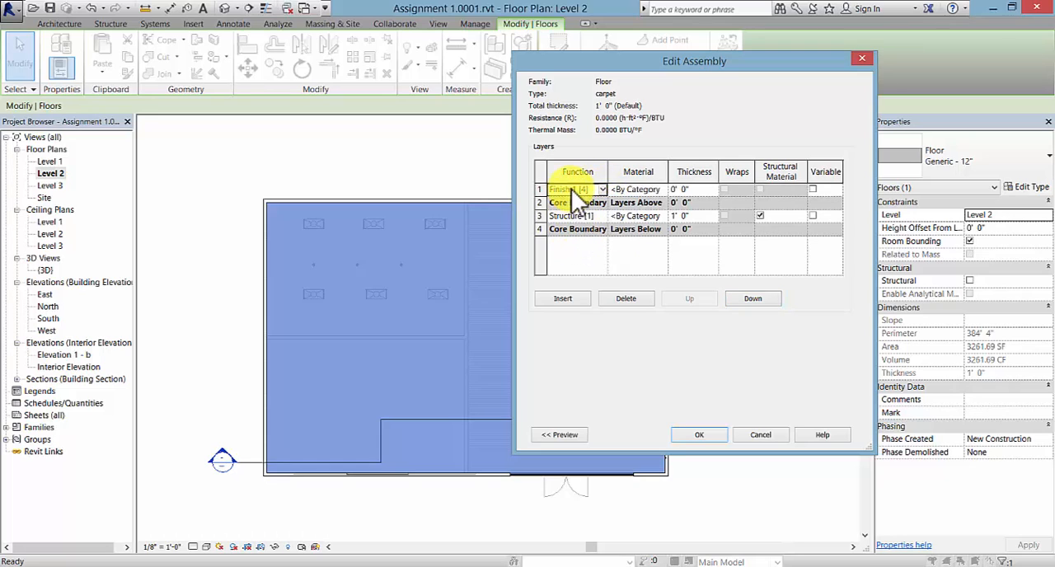
{"action": "left_click", "coordinate": [663, 190]}
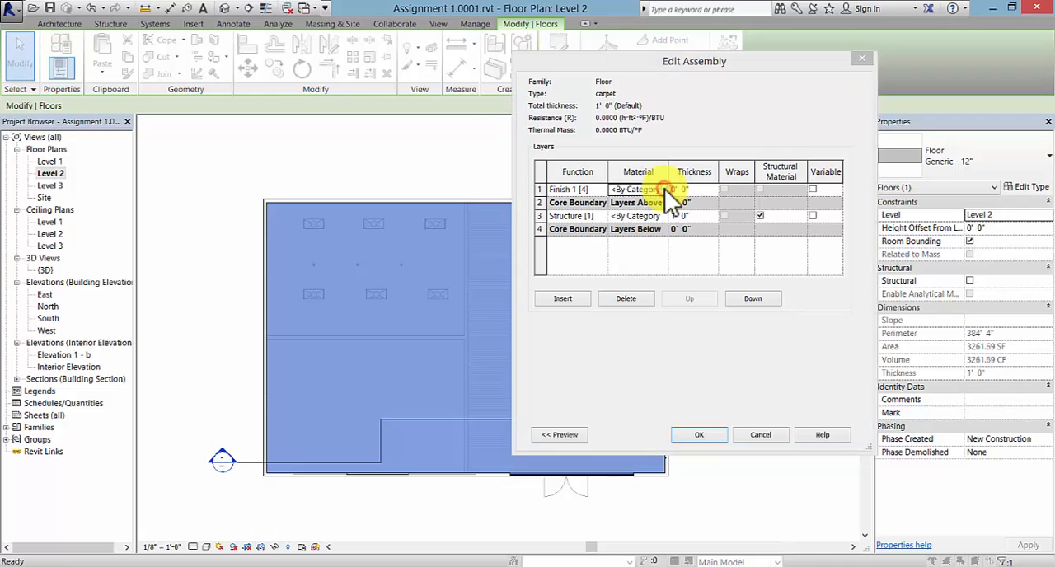
{"action": "left_click", "coordinate": [663, 189]}
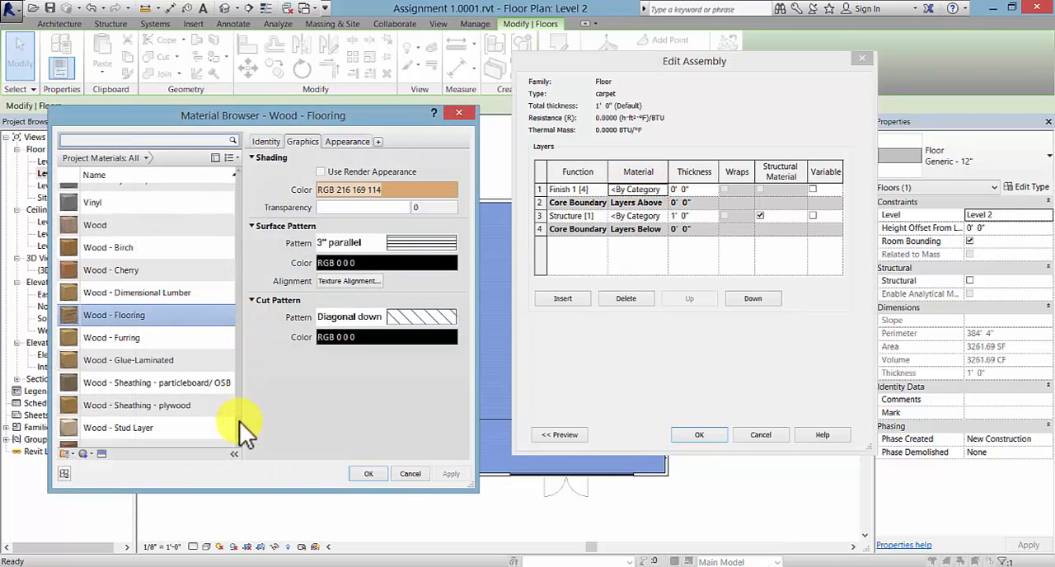
{"action": "left_click_drag", "start_coordinate": [239, 422], "coordinate": [247, 223]}
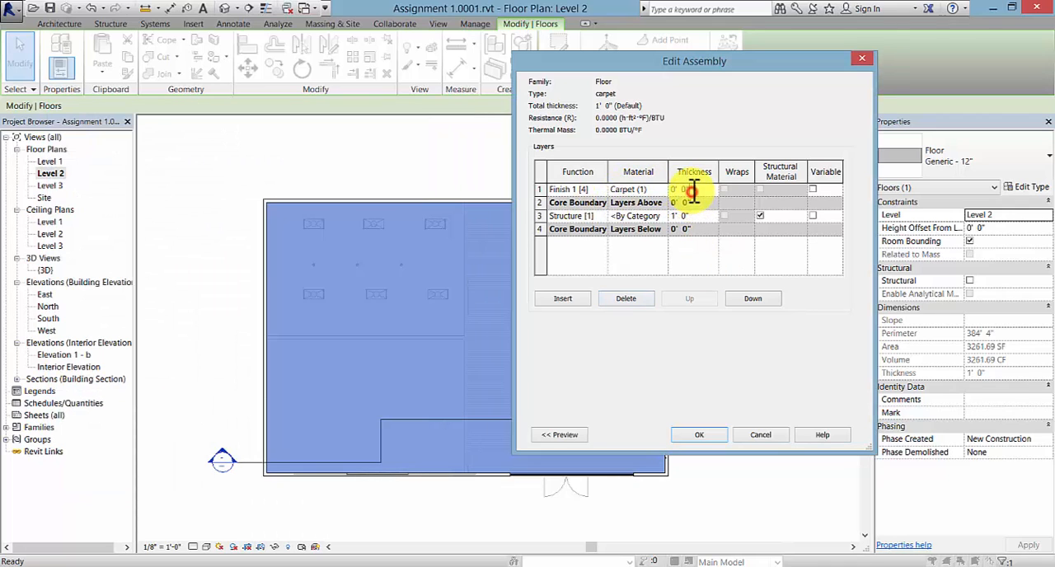
- Set the carpet finish layer's thickness to .125" and apply the carpet type to the Level 2 floor
{"action": "type", "text": ".125"}
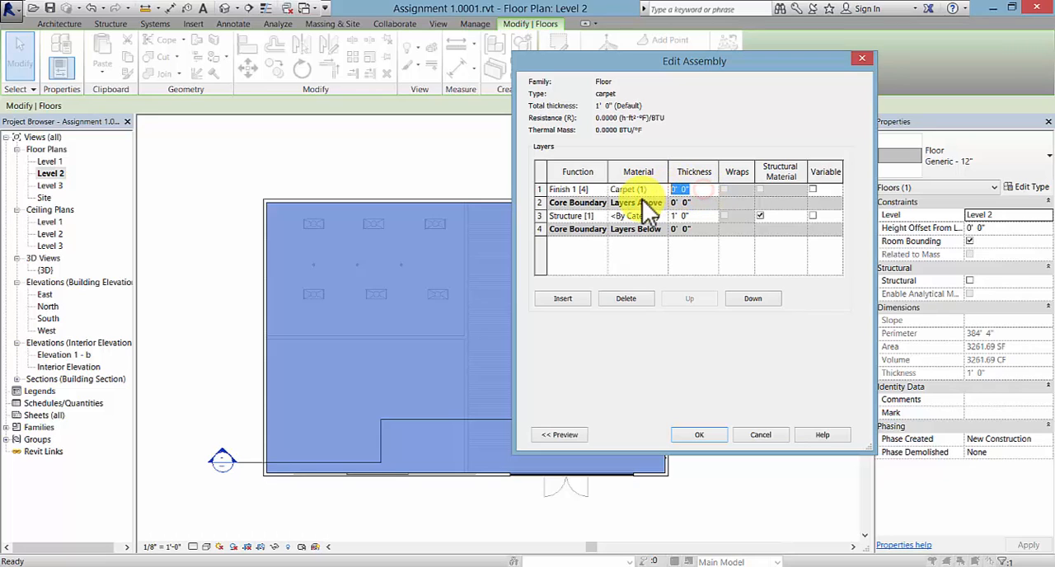
{"action": "left_click", "coordinate": [642, 199]}
{"action": "type", "text": "\""}
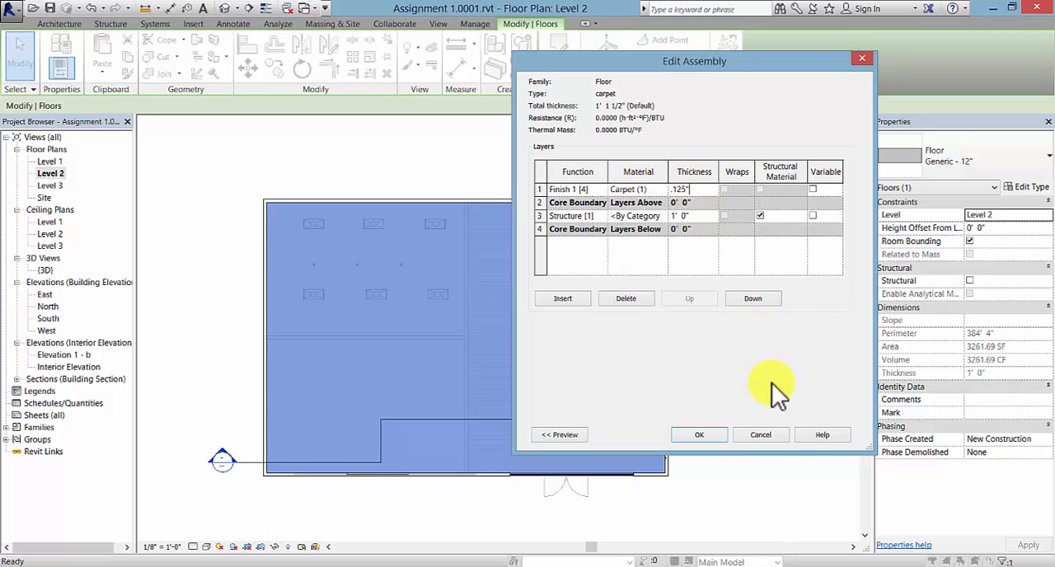
{"action": "left_click", "coordinate": [700, 435]}
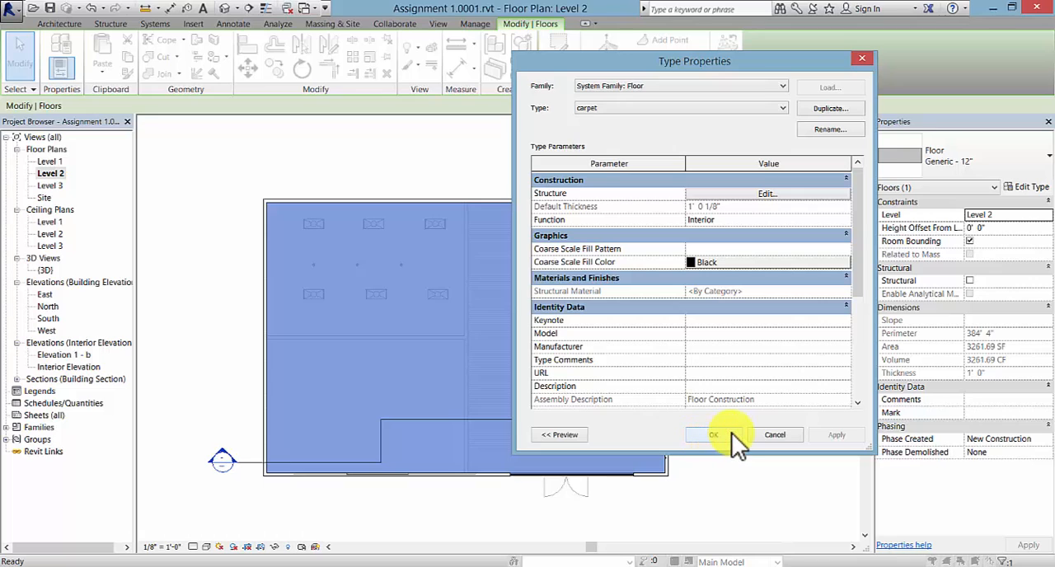
{"action": "left_click", "coordinate": [715, 435]}
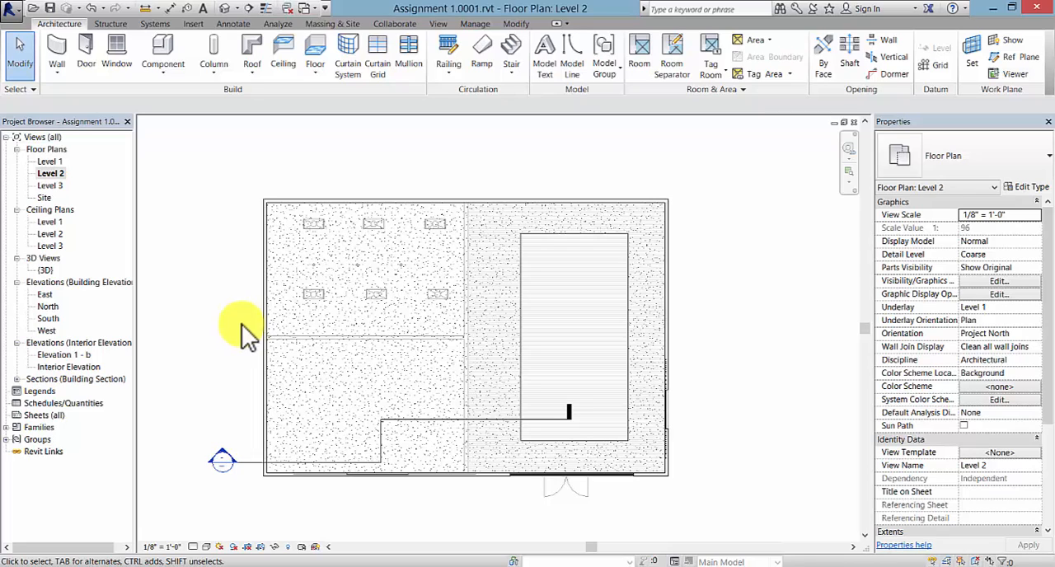
- Open the Level 1 floor plan and set its underlay to Level 1
{"action": "double_click", "coordinate": [50, 161]}
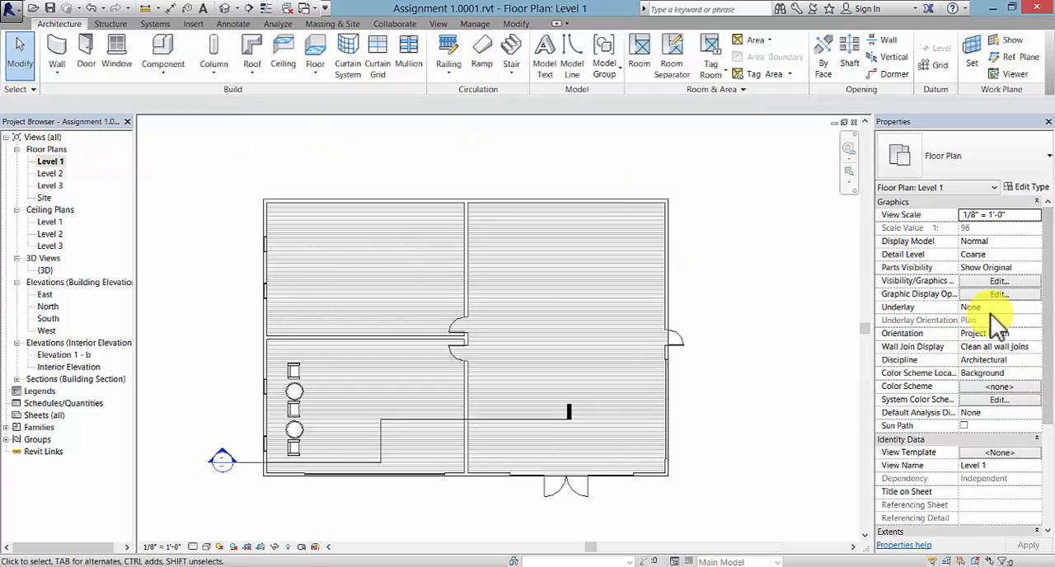
{"action": "left_click", "coordinate": [1034, 307]}
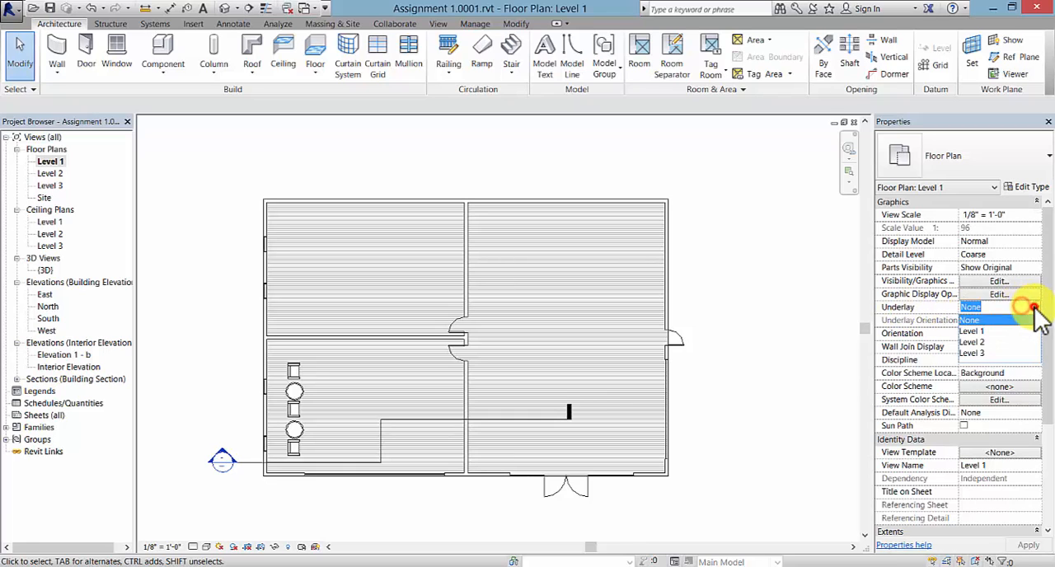
{"action": "left_click", "coordinate": [984, 330]}
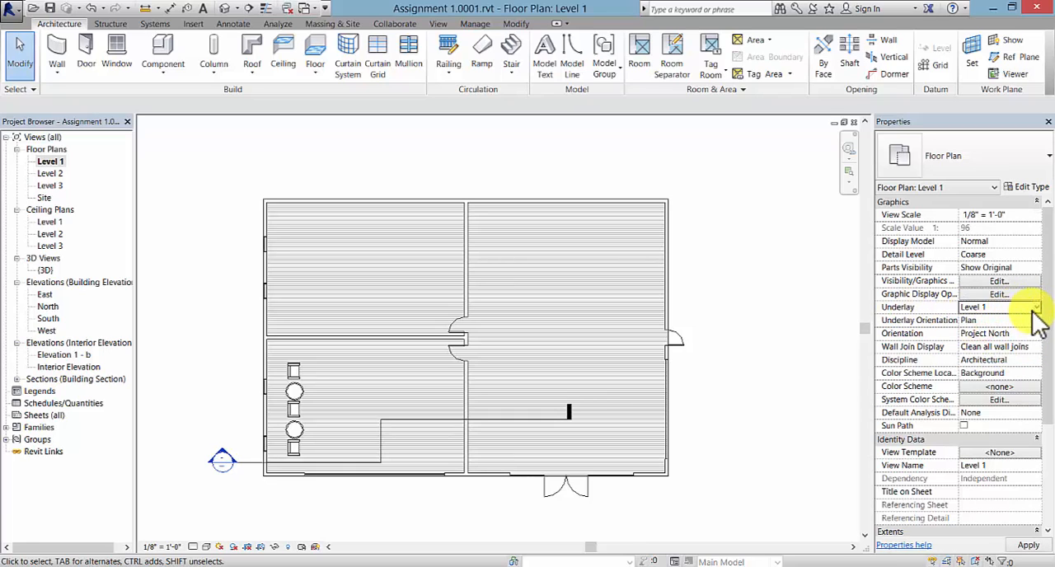
{"action": "left_click", "coordinate": [1032, 308]}
{"action": "left_click", "coordinate": [989, 331]}
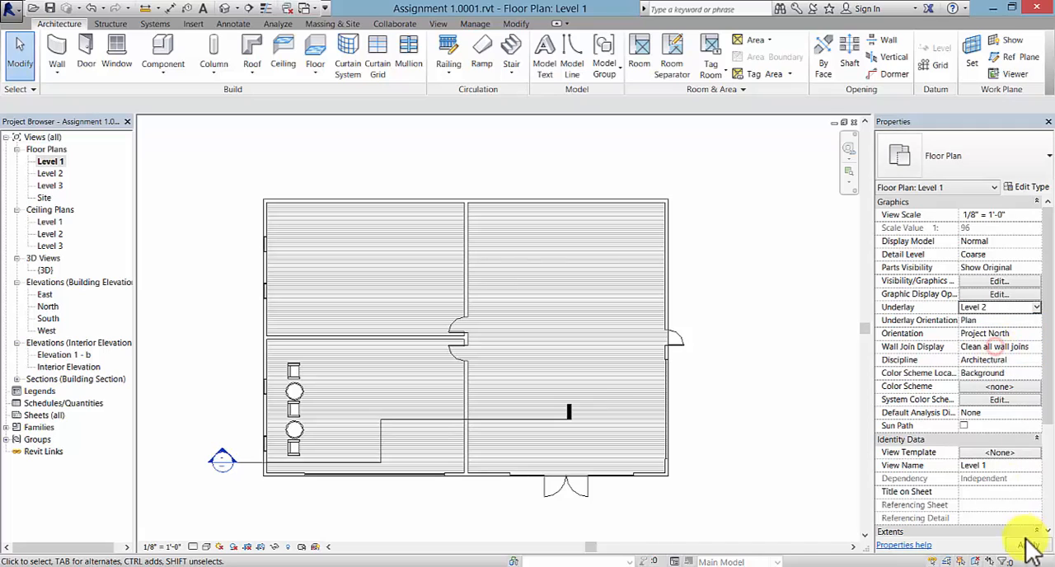
{"action": "left_click", "coordinate": [1028, 545]}
{"action": "left_click", "coordinate": [1036, 307]}
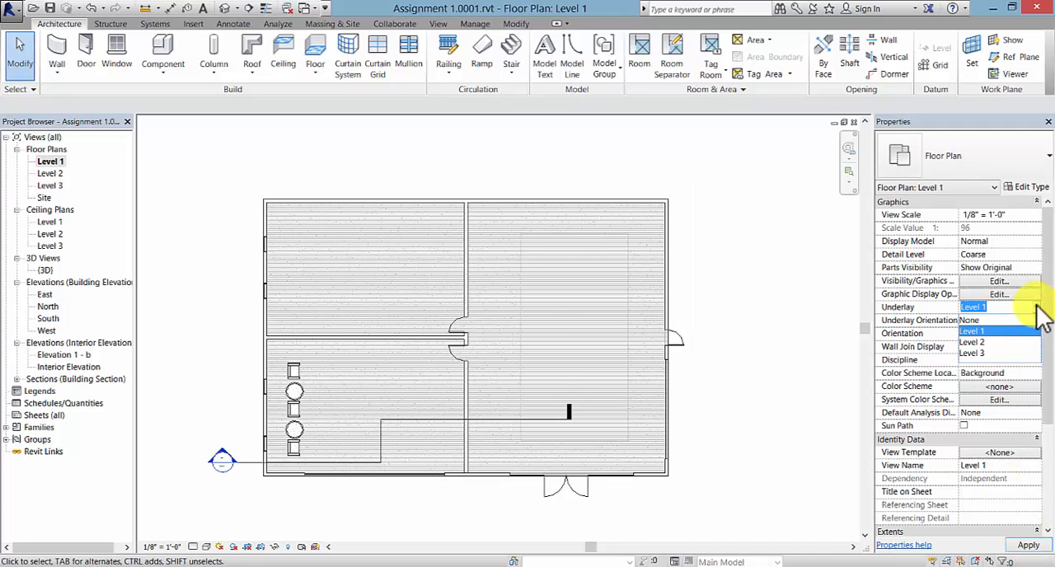
{"action": "left_click", "coordinate": [989, 331]}
{"action": "left_click", "coordinate": [1029, 545]}
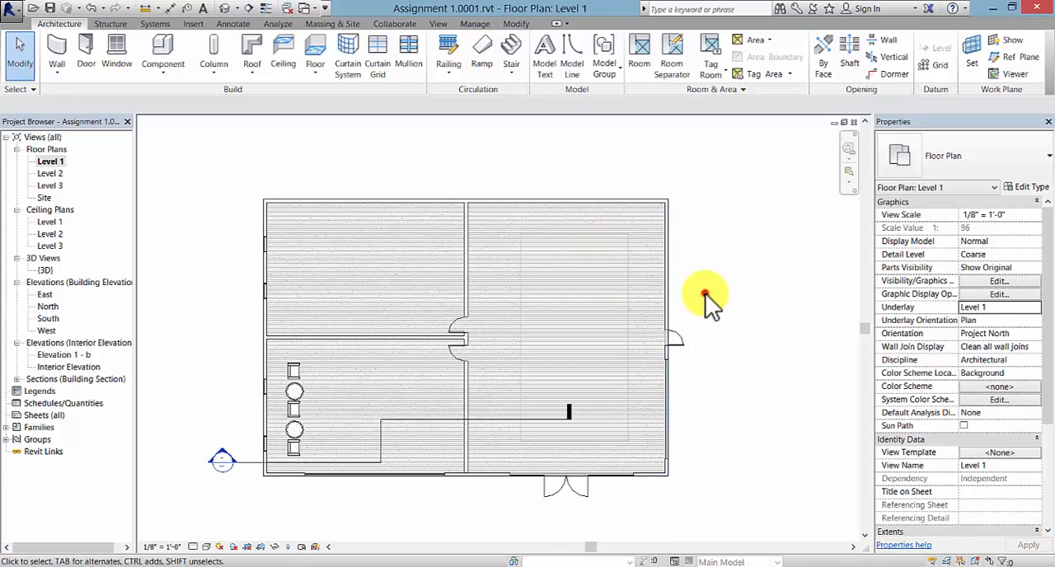
- Create a straight vertical stair run by component from Level 1 to Level 2 inside the floor opening's outline
{"action": "scroll", "coordinate": [704, 382], "scroll_direction": "up", "scroll_amount": 2}
{"action": "middle_click_drag", "start_coordinate": [705, 382], "coordinate": [758, 389]}
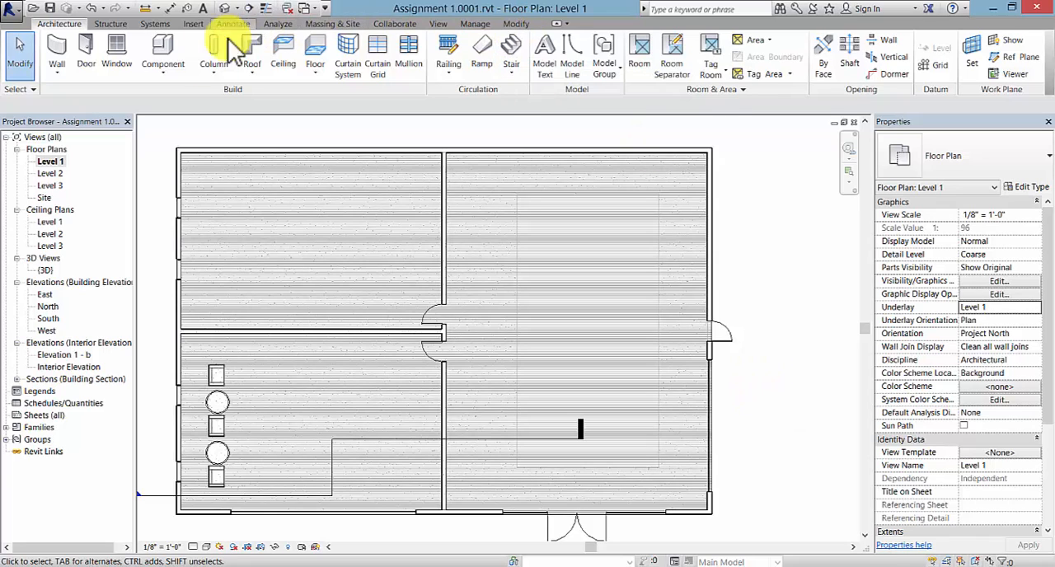
{"action": "left_click", "coordinate": [512, 74]}
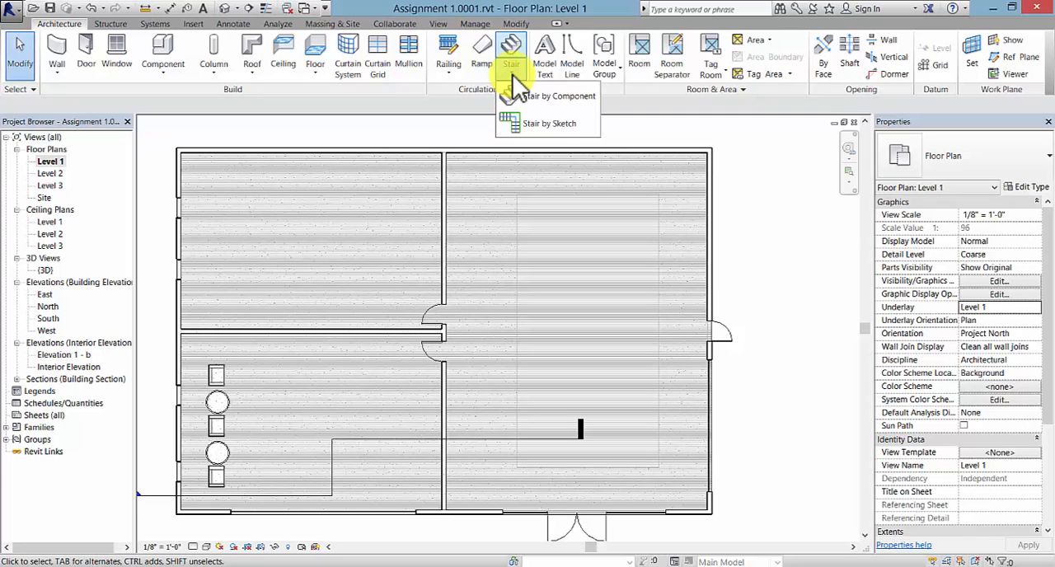
{"action": "left_click", "coordinate": [549, 98]}
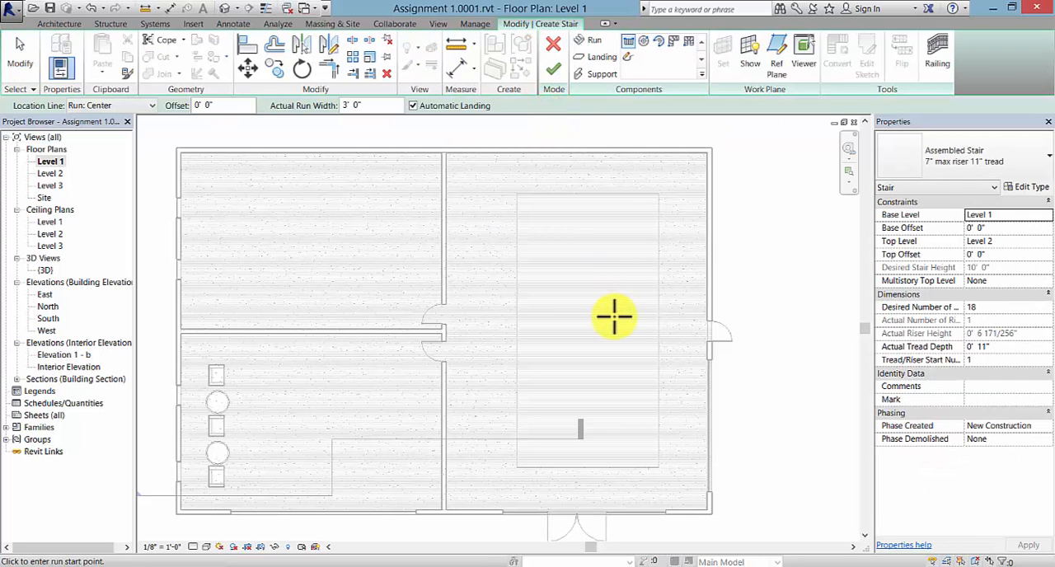
{"action": "left_click", "coordinate": [620, 242]}
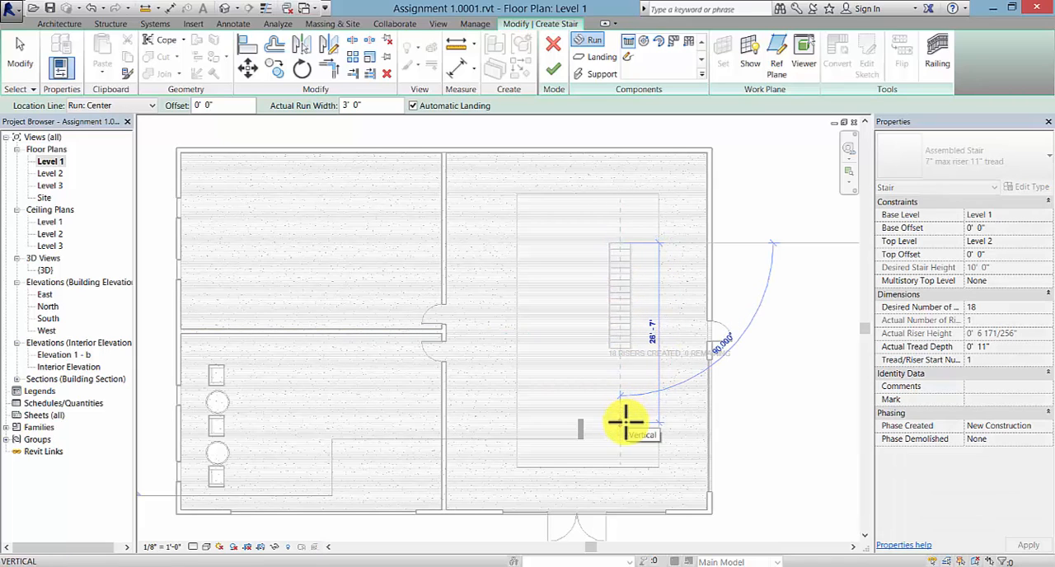
{"action": "left_click", "coordinate": [625, 422]}
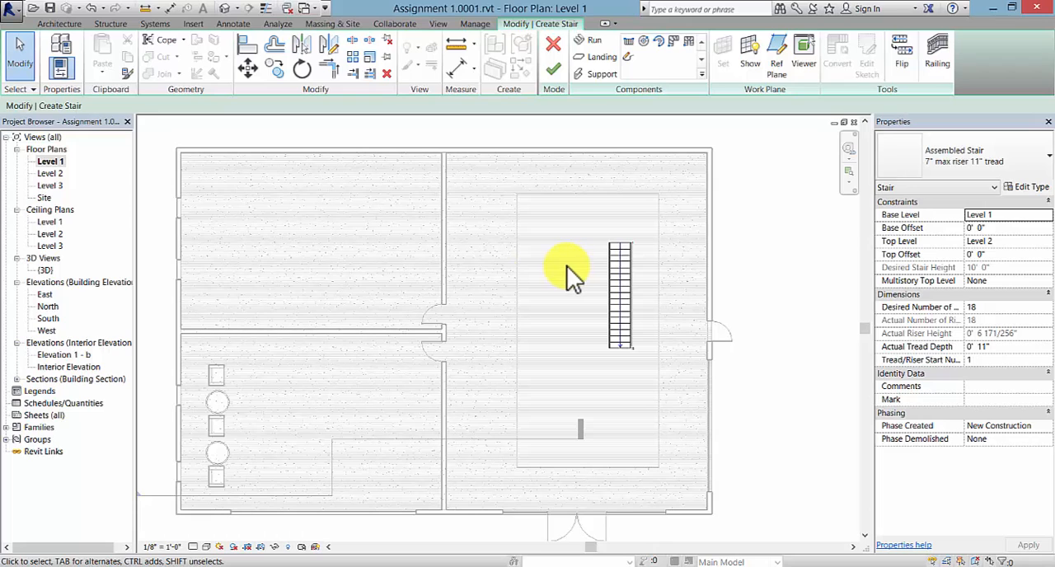
{"action": "left_click", "coordinate": [553, 69]}
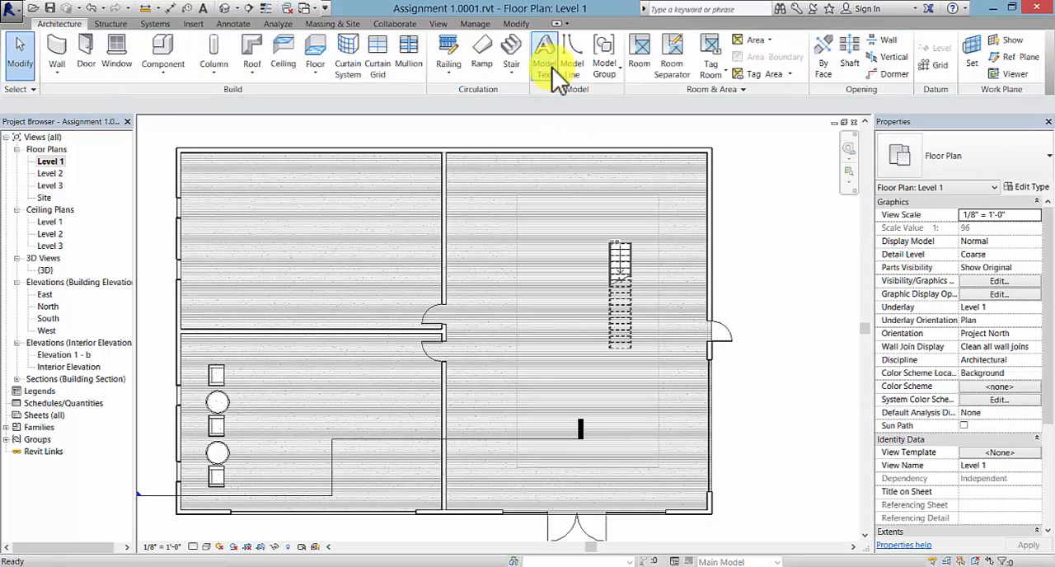
- Move the stair so its lower-right corner meets the lower-right corner of the Level 2 floor opening
{"action": "left_click", "coordinate": [629, 264]}
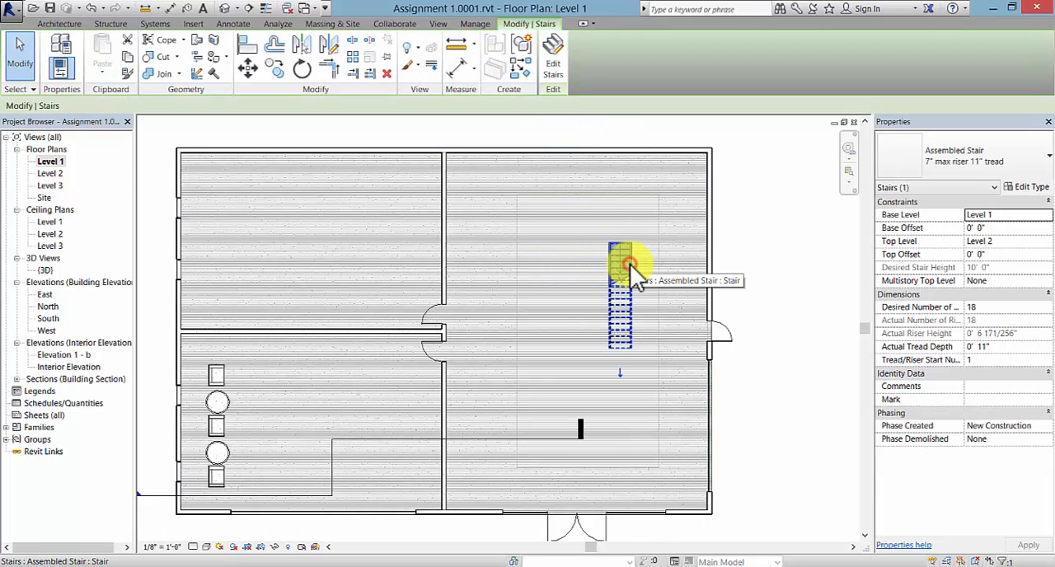
{"action": "left_click", "coordinate": [249, 69]}
{"action": "left_click", "coordinate": [631, 348]}
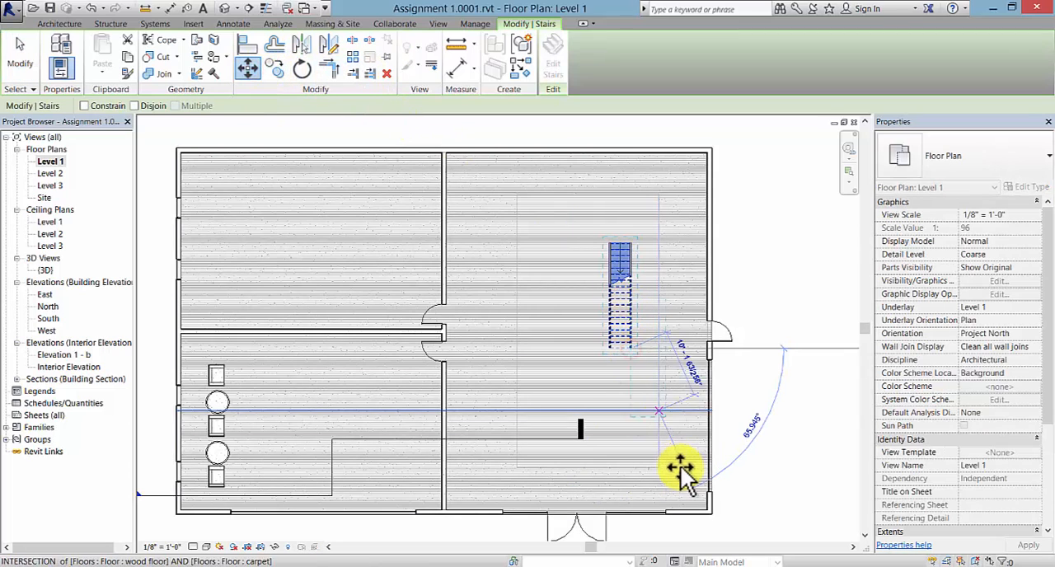
{"action": "left_click", "coordinate": [660, 468]}
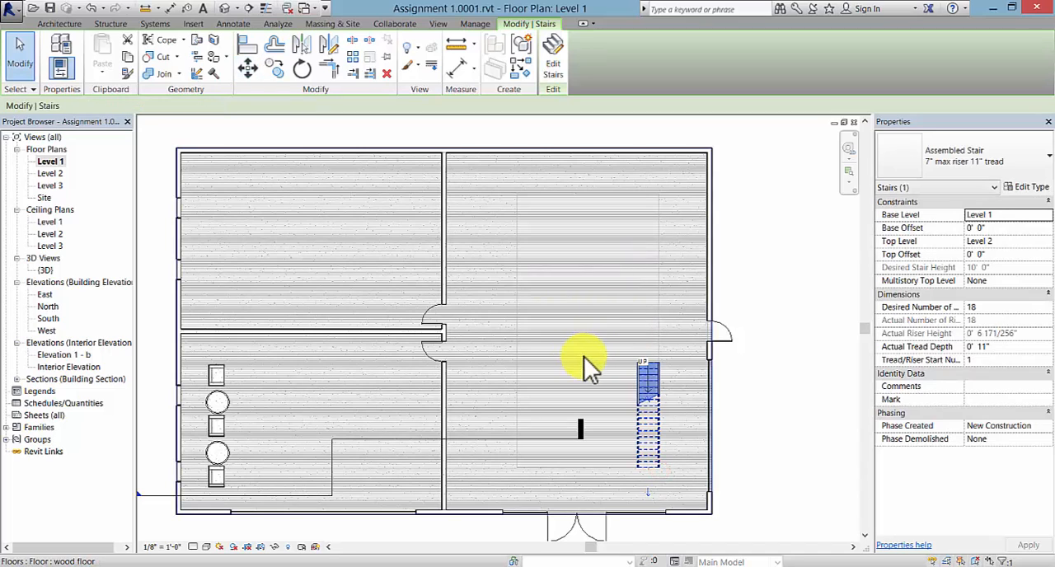
{"action": "left_click", "coordinate": [598, 363]}
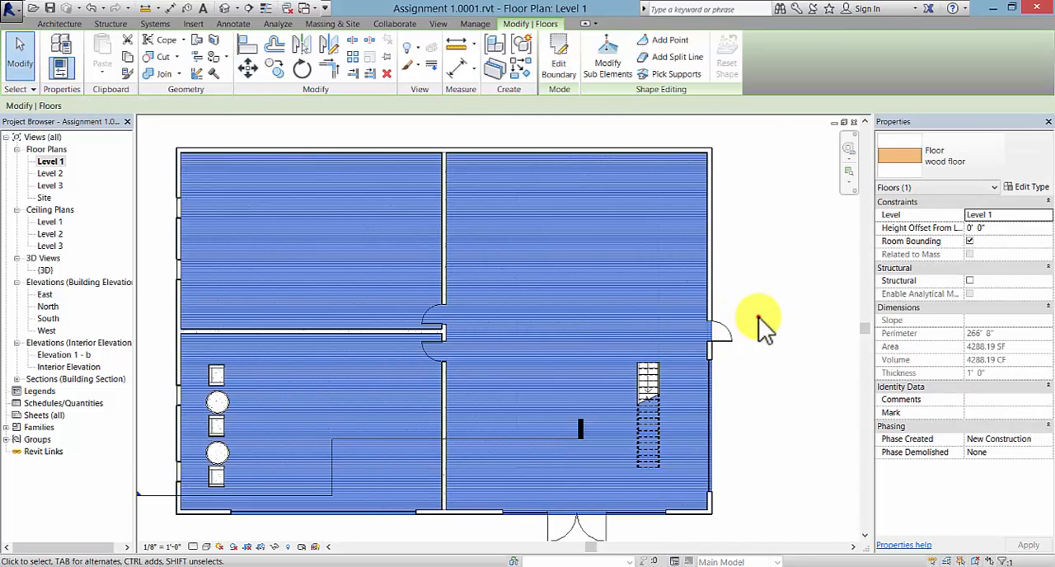
{"action": "left_click", "coordinate": [758, 318]}
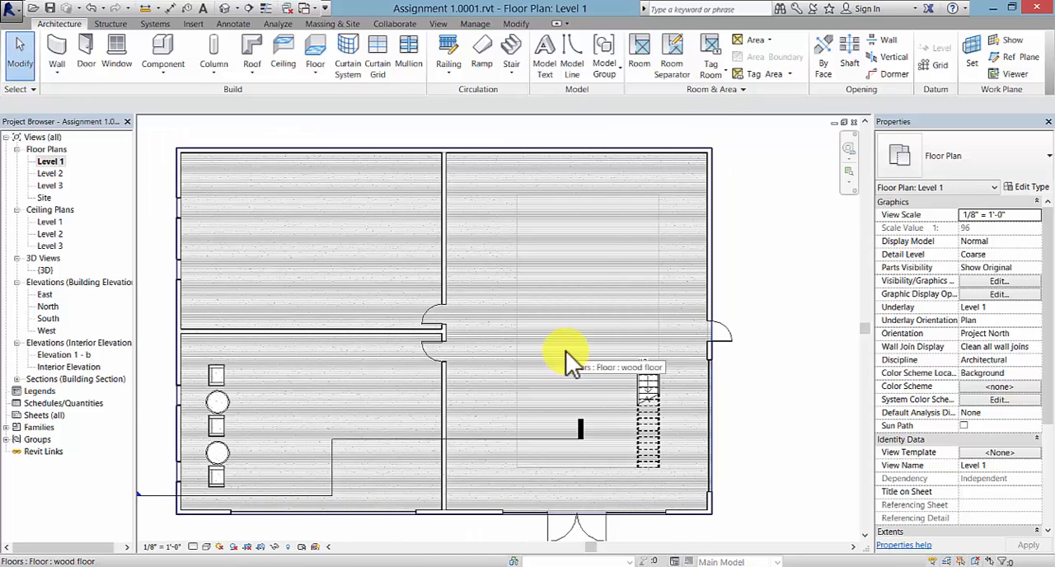
{"action": "left_click", "coordinate": [566, 350]}
{"action": "left_click", "coordinate": [732, 231]}
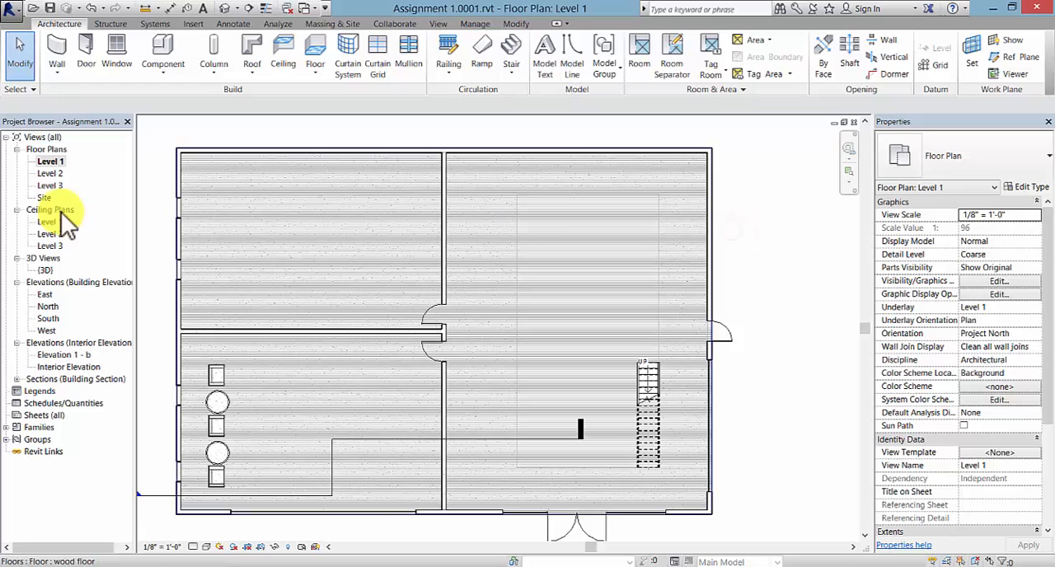
- In the Level 2 floor plan, start a sketched railing path by picking all four edges of the floor opening
{"action": "double_click", "coordinate": [58, 175]}
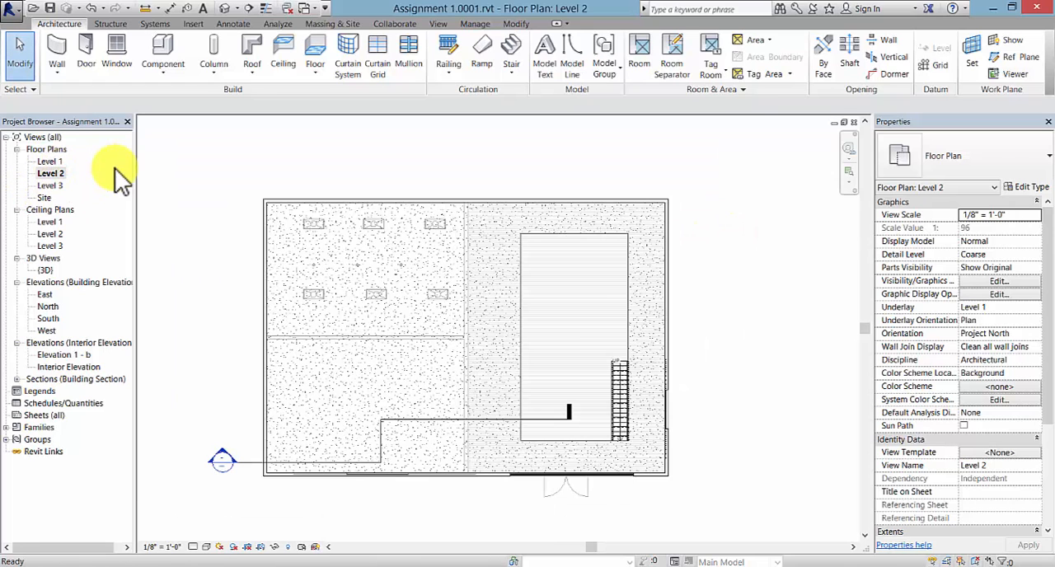
{"action": "left_click", "coordinate": [445, 67]}
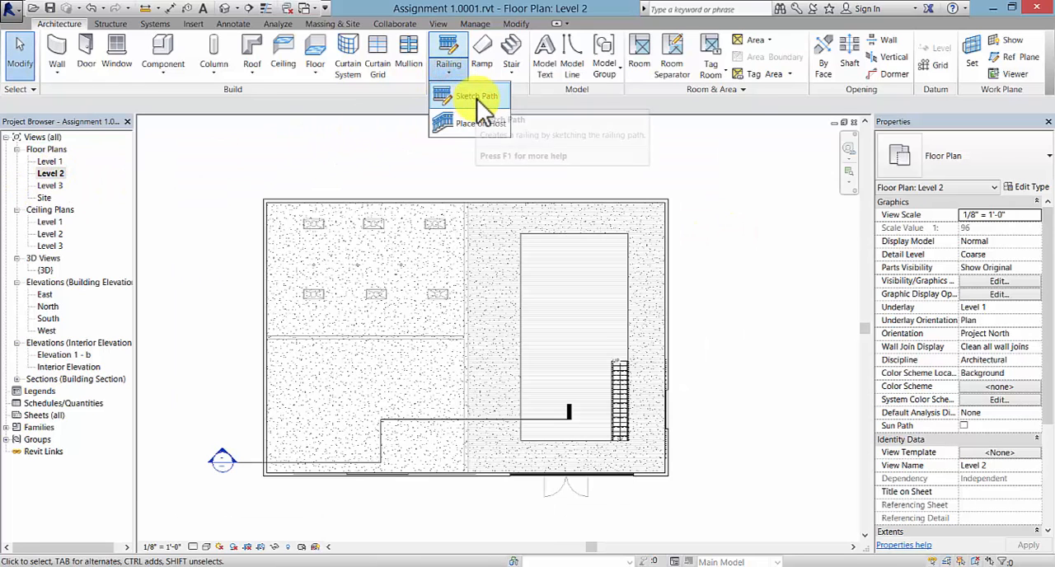
{"action": "left_click", "coordinate": [476, 98]}
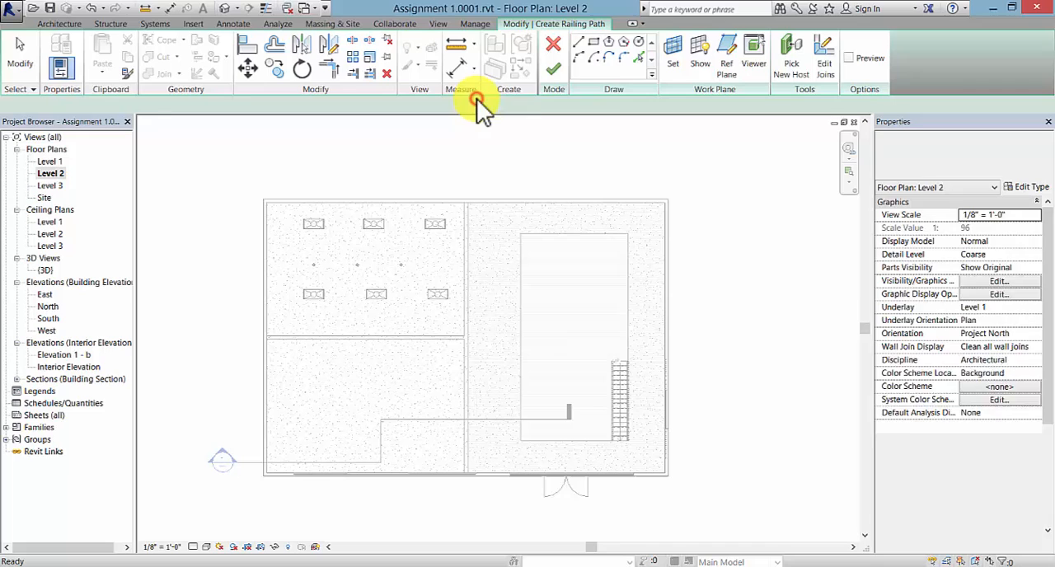
{"action": "left_click", "coordinate": [640, 59]}
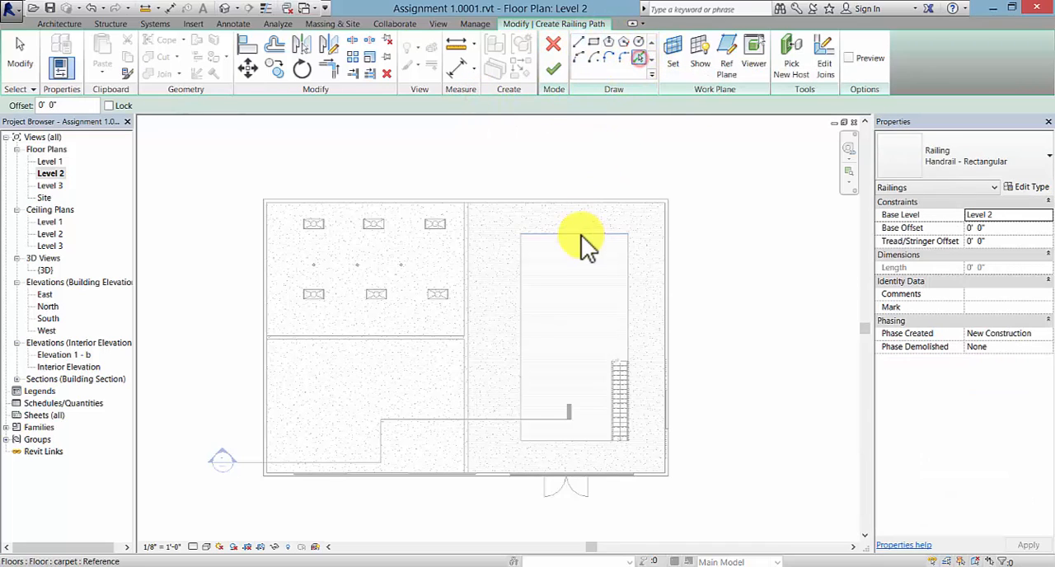
{"action": "left_click", "coordinate": [579, 234]}
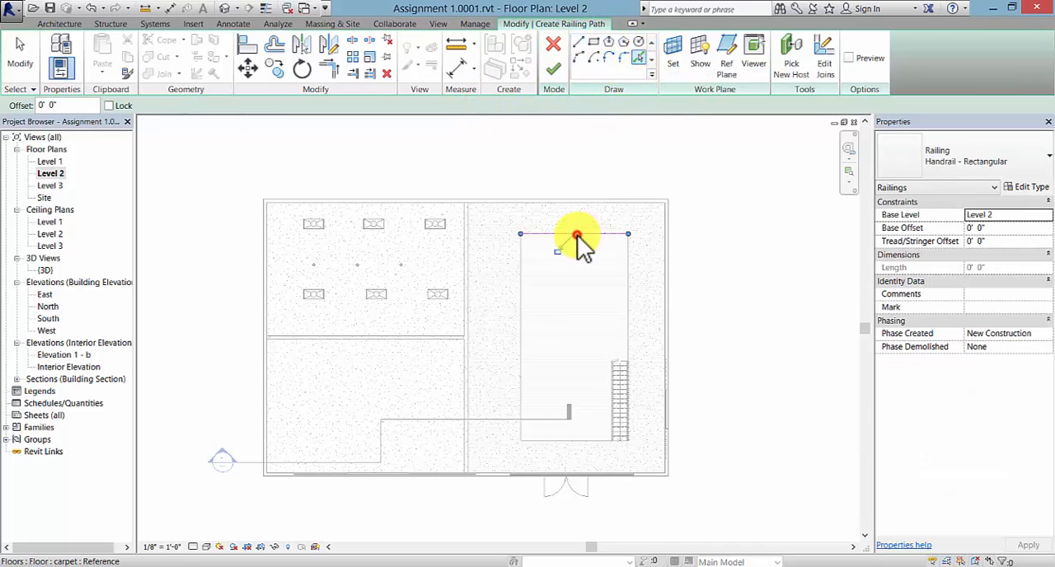
{"action": "left_click", "coordinate": [524, 300]}
{"action": "left_click", "coordinate": [587, 440]}
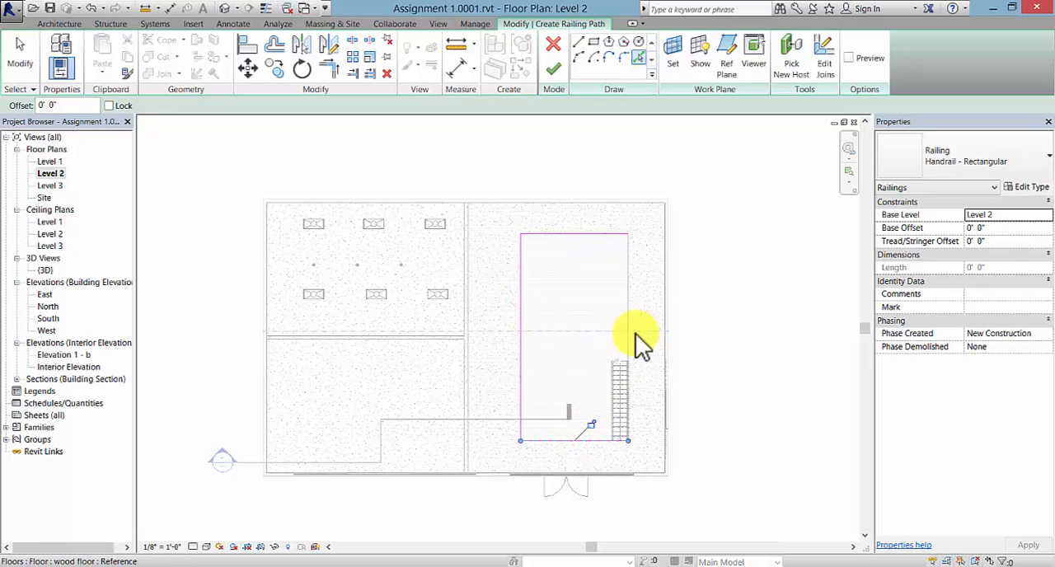
{"action": "left_click", "coordinate": [629, 337]}
- Shorten the railing path's lower line to 17' - 9" so it ends at the stair's left edge, and finish the railing
{"action": "scroll", "coordinate": [601, 445], "scroll_direction": "up", "scroll_amount": 3}
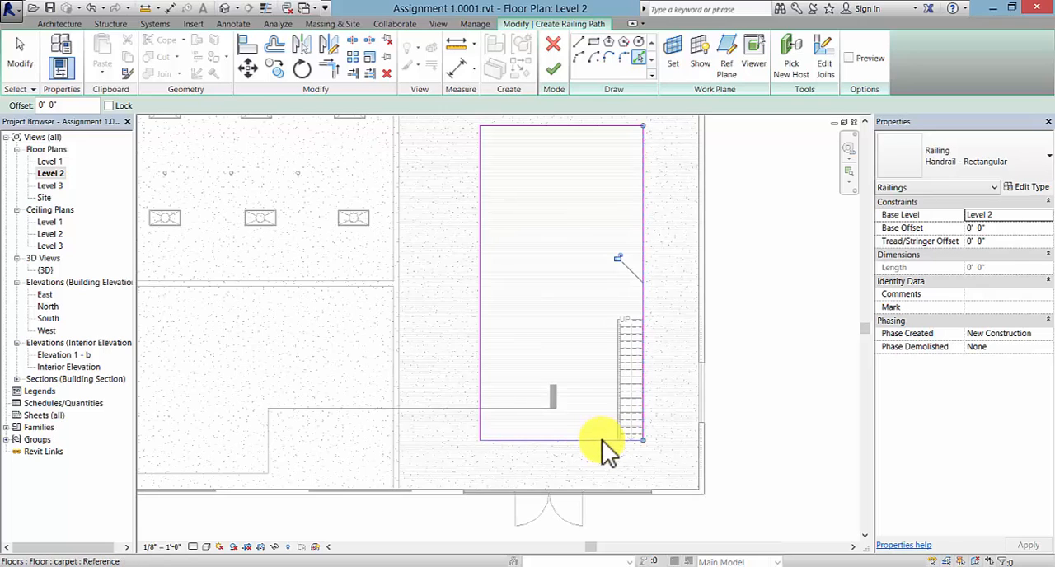
{"action": "scroll", "coordinate": [611, 439], "scroll_direction": "up", "scroll_amount": 2}
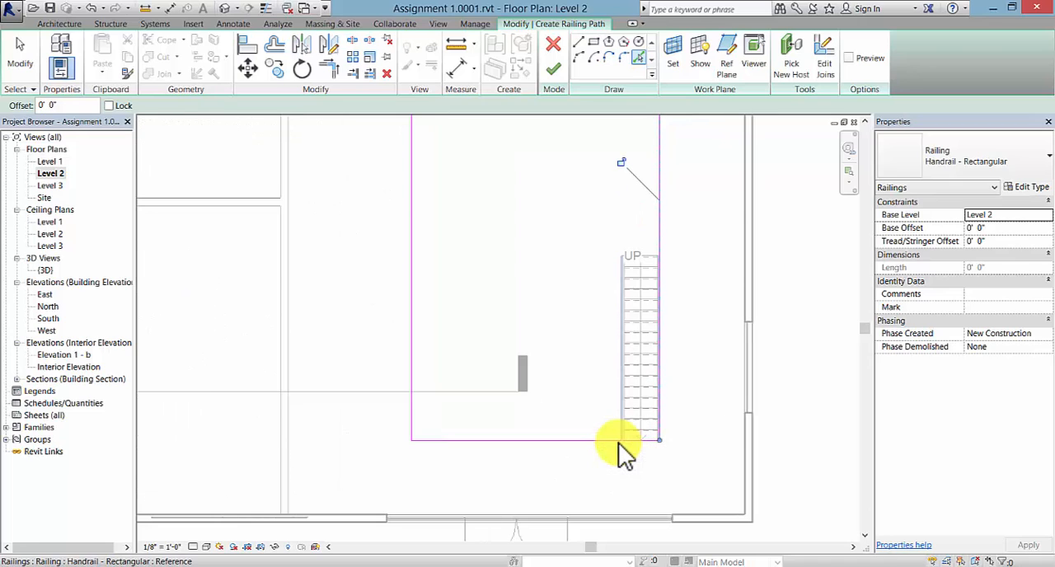
{"action": "right_click", "coordinate": [586, 352]}
{"action": "left_click", "coordinate": [595, 360]}
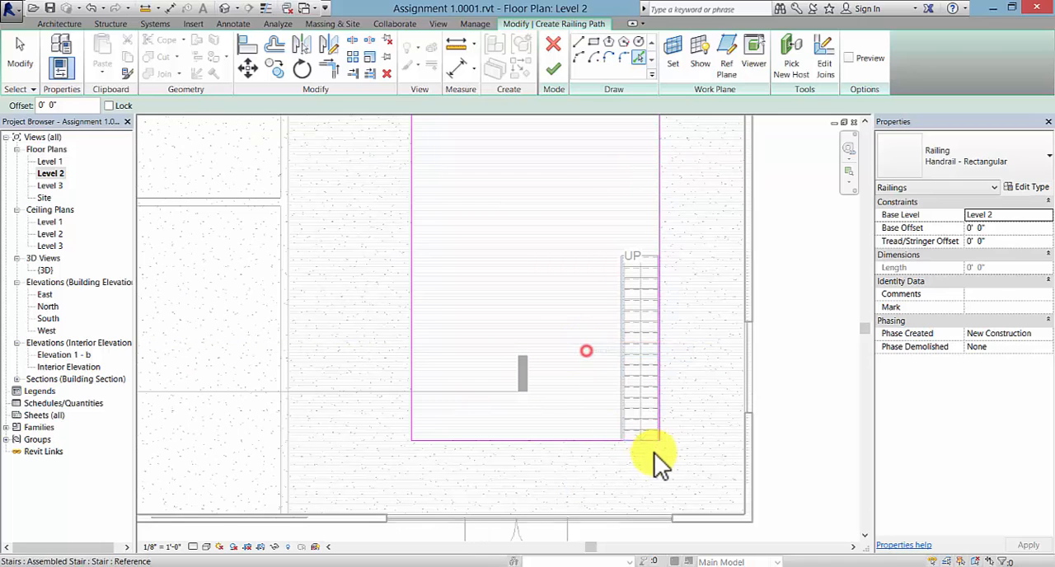
{"action": "key", "text": "Escape"}
{"action": "left_click", "coordinate": [597, 440]}
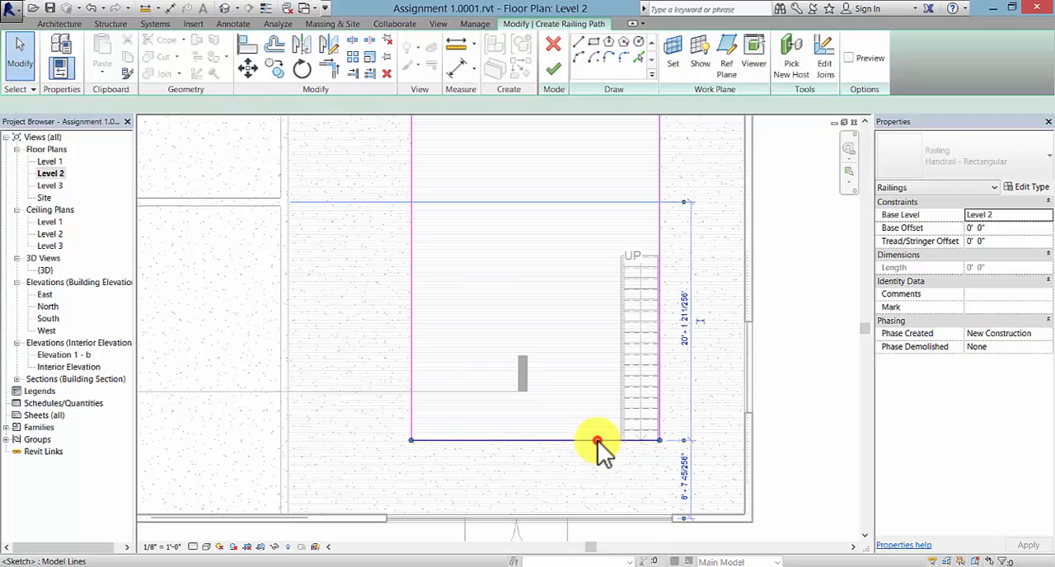
{"action": "scroll", "coordinate": [659, 440], "scroll_direction": "up", "scroll_amount": 1}
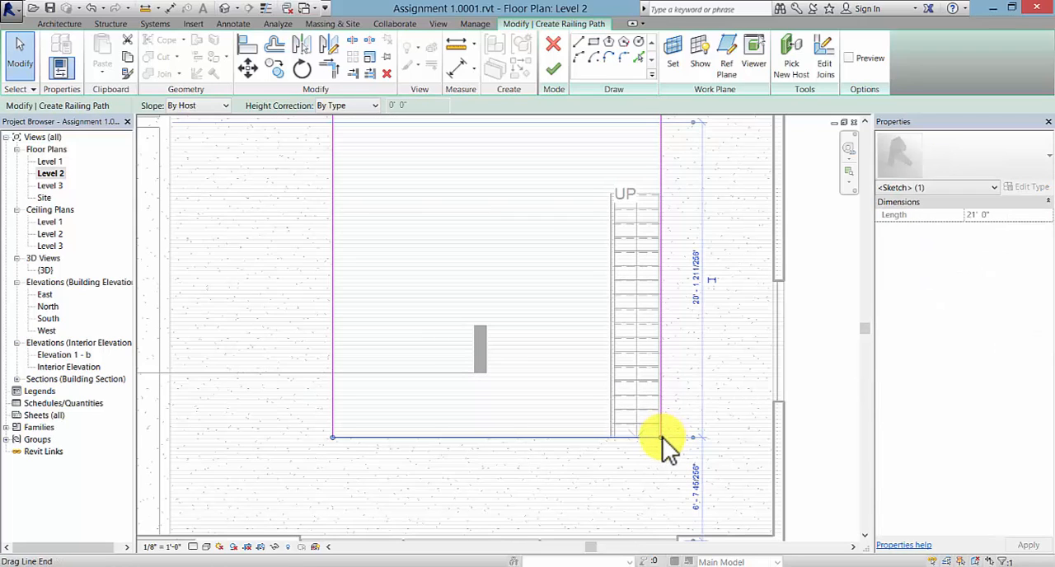
{"action": "left_click_drag", "start_coordinate": [664, 440], "coordinate": [611, 438]}
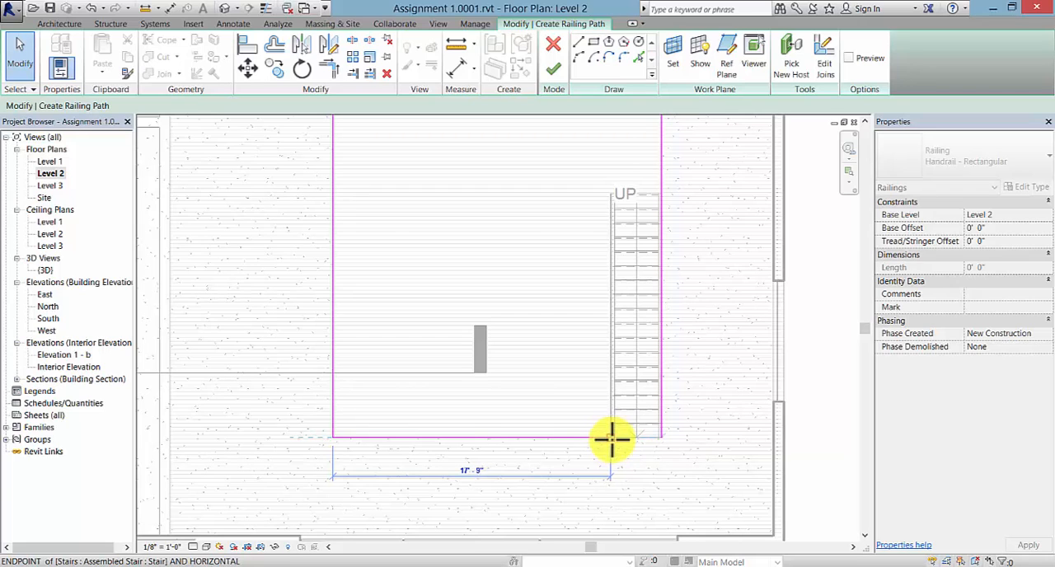
{"action": "left_click_drag", "start_coordinate": [612, 439], "coordinate": [613, 440]}
{"action": "left_click", "coordinate": [633, 387]}
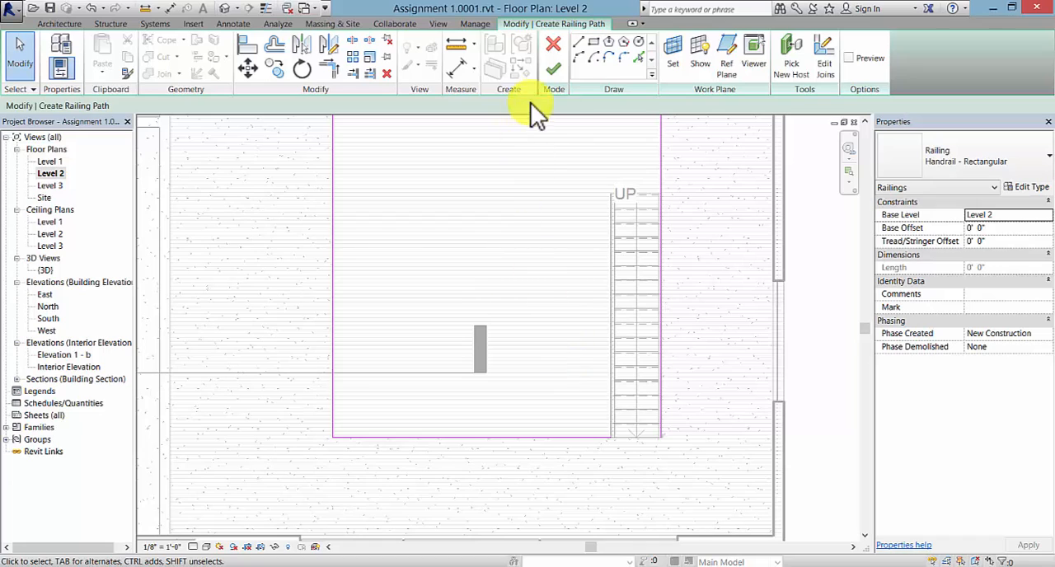
{"action": "left_click", "coordinate": [553, 69]}
{"action": "scroll", "coordinate": [544, 280], "scroll_direction": "down", "scroll_amount": 2}
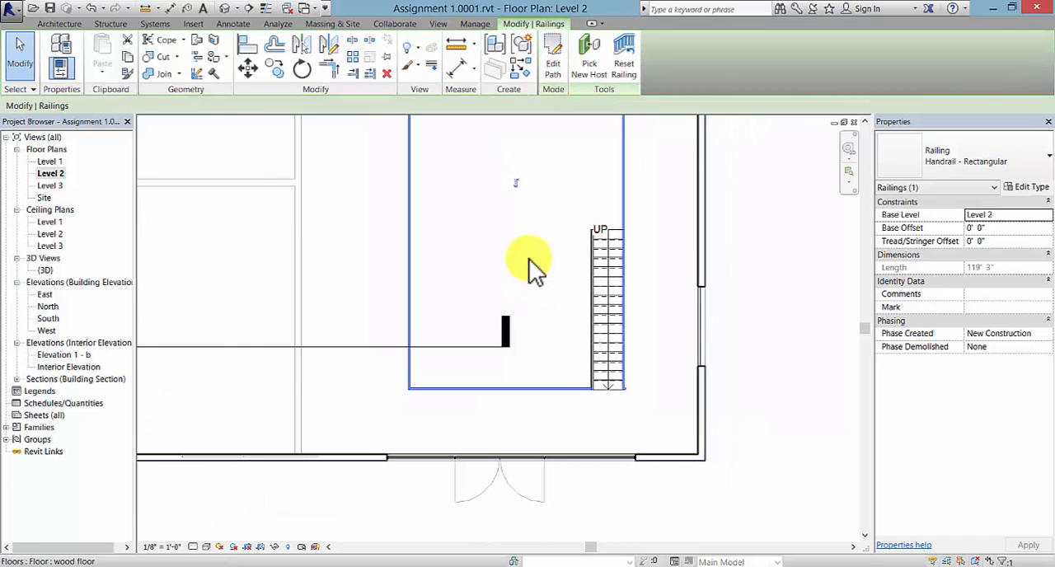
{"action": "scroll", "coordinate": [532, 263], "scroll_direction": "down", "scroll_amount": 3}
{"action": "left_click", "coordinate": [723, 316]}
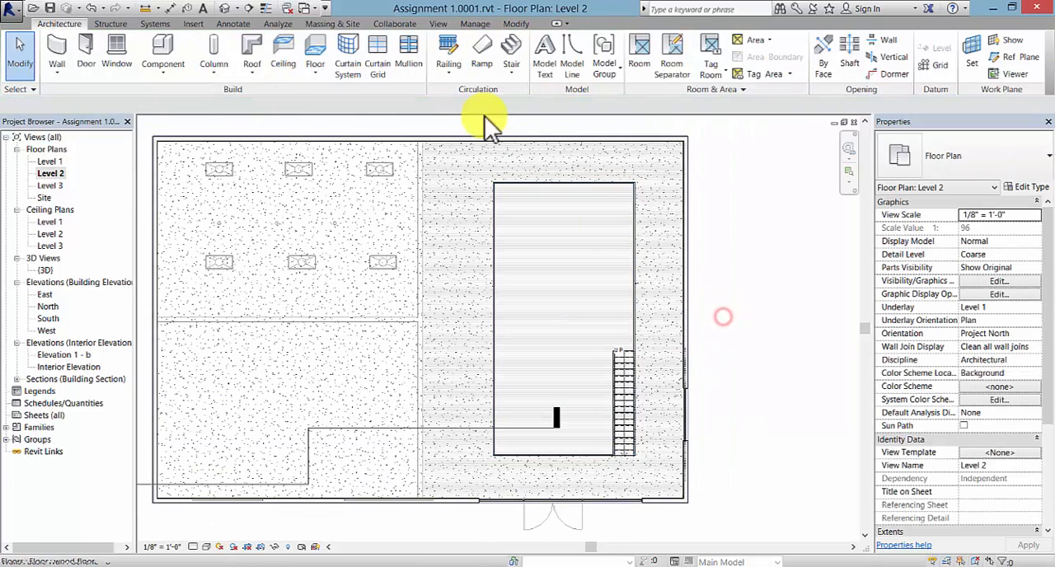
- Draw a vertical building section through the Level 2 floor opening, from above the building to below the double door, facing the stair
{"action": "left_click", "coordinate": [438, 23]}
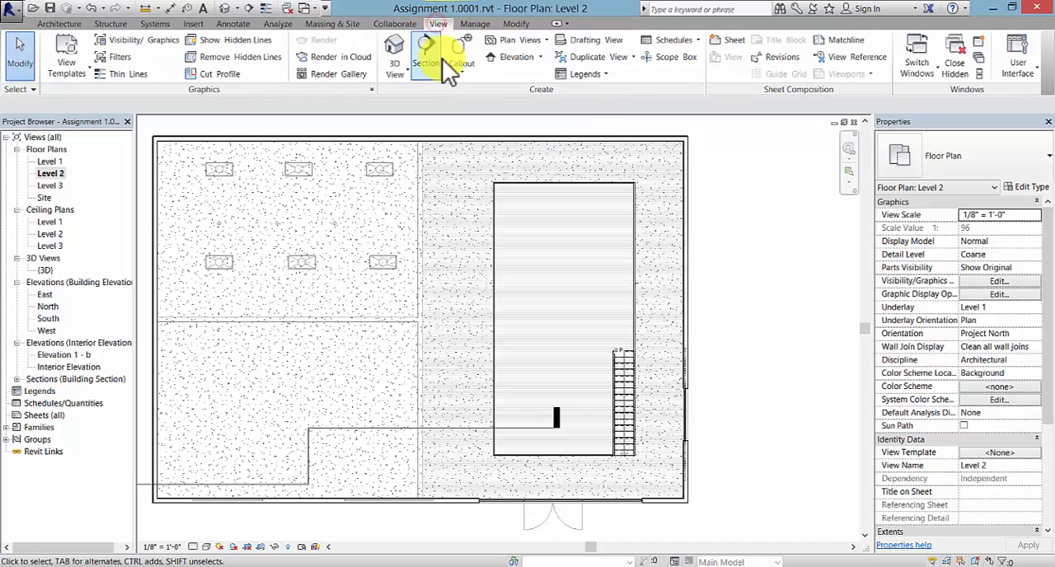
{"action": "left_click", "coordinate": [425, 54]}
{"action": "middle_click_drag", "start_coordinate": [569, 143], "coordinate": [579, 176]}
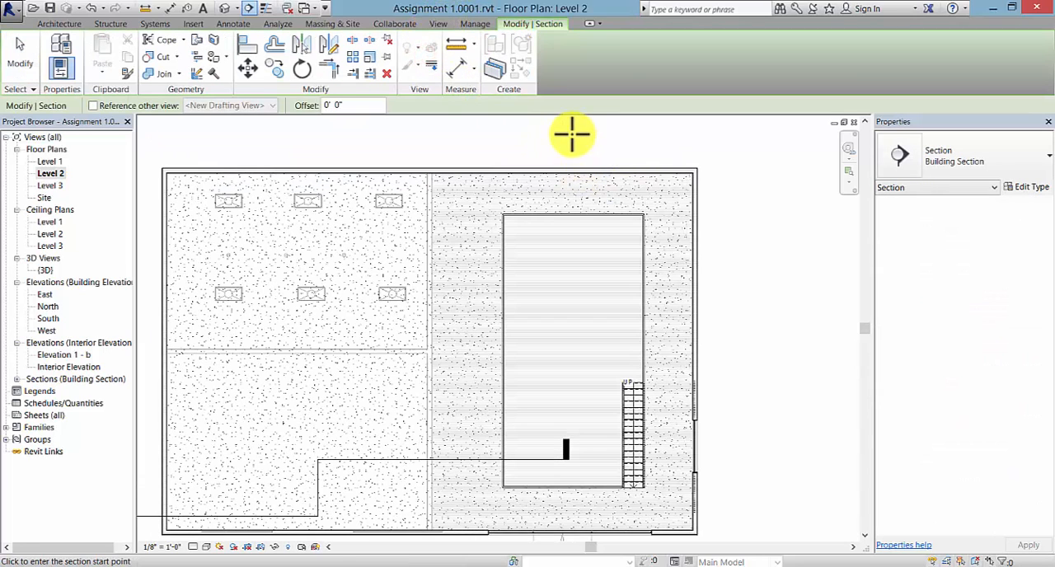
{"action": "left_click", "coordinate": [571, 134]}
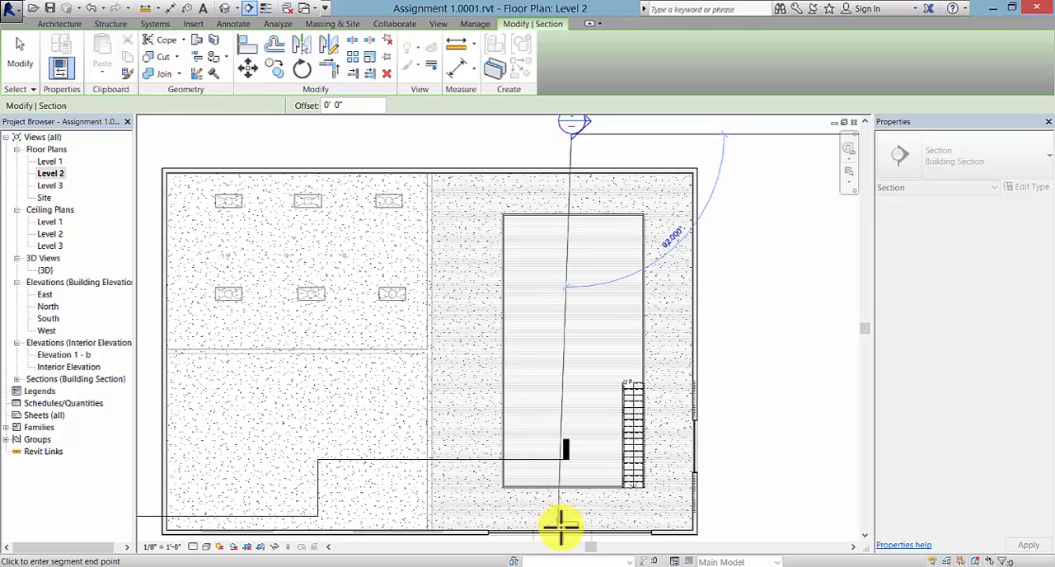
{"action": "mouse_move", "coordinate": [560, 526]}
{"action": "middle_mouse_down"}
{"action": "mouse_move", "coordinate": [571, 454]}
{"action": "mouse_move", "coordinate": [561, 376]}
{"action": "middle_mouse_up"}
{"action": "left_click", "coordinate": [560, 454]}
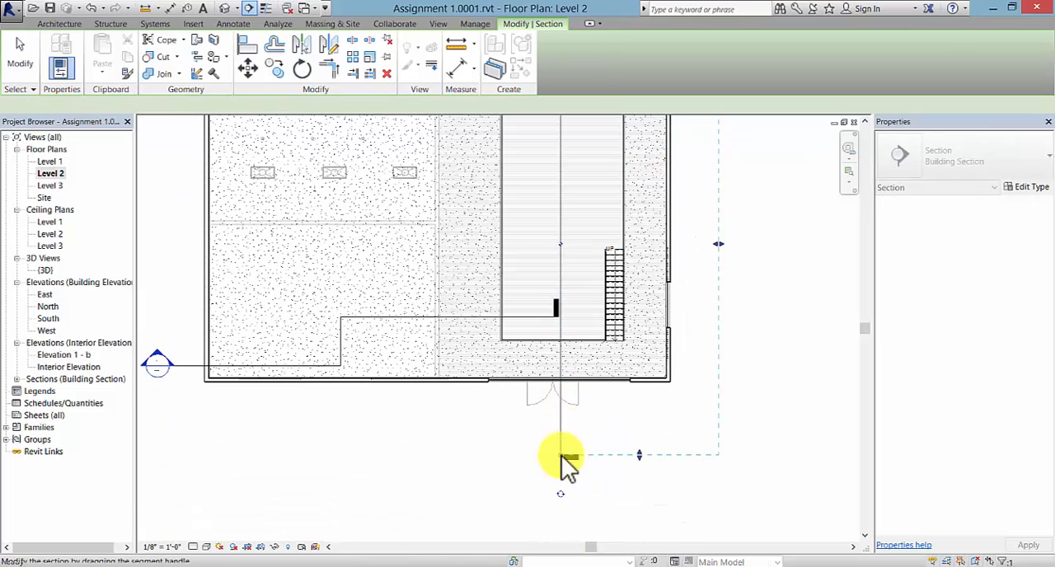
{"action": "key", "text": "Escape"}
{"action": "scroll", "coordinate": [632, 434], "scroll_direction": "down", "scroll_amount": 4}
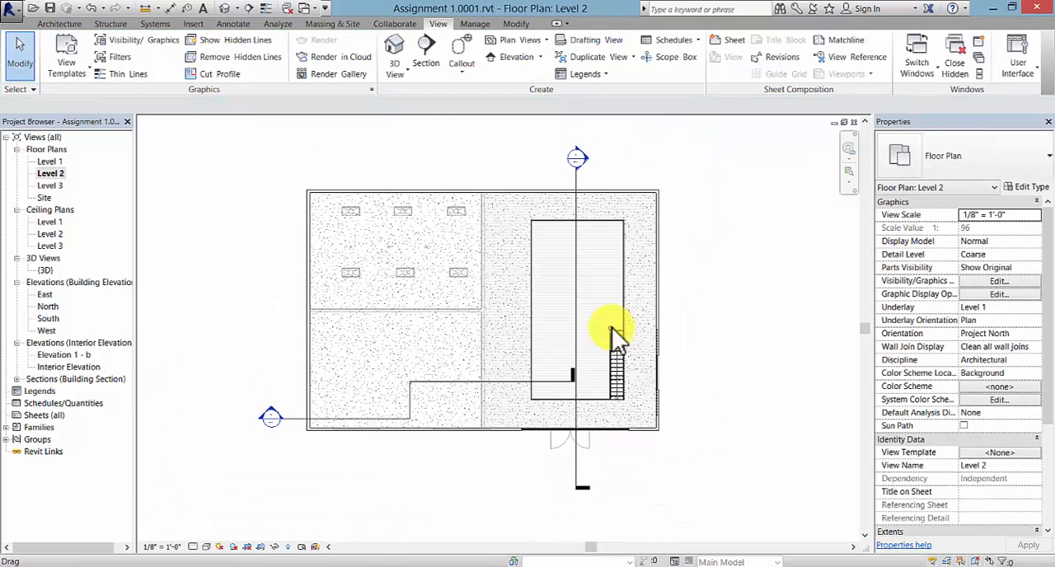
- Open the new section view and examine the stair and the railing around the floor opening
{"action": "double_click", "coordinate": [576, 159]}
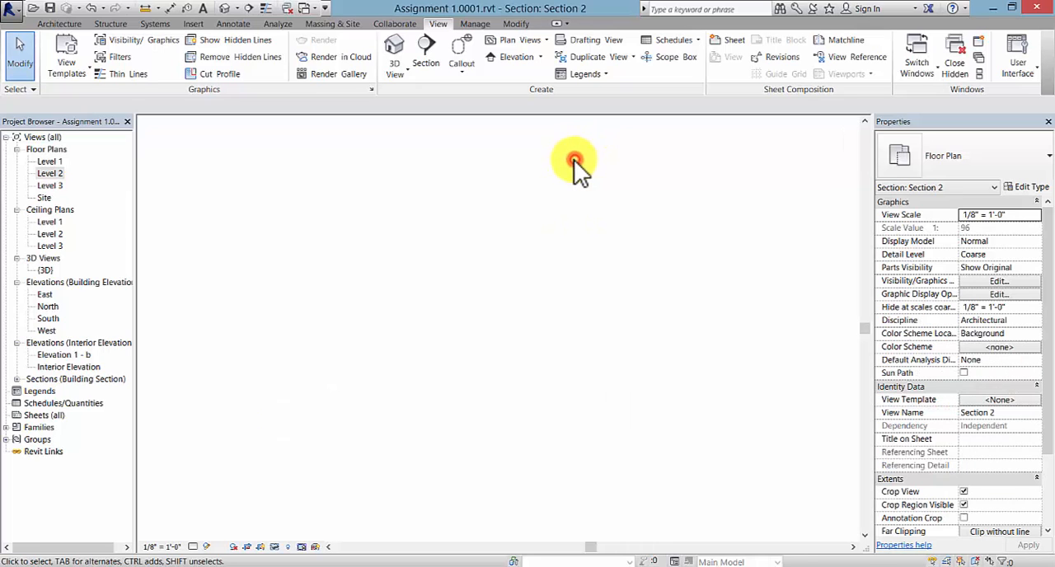
{"action": "scroll", "coordinate": [366, 387], "scroll_direction": "up", "scroll_amount": 1}
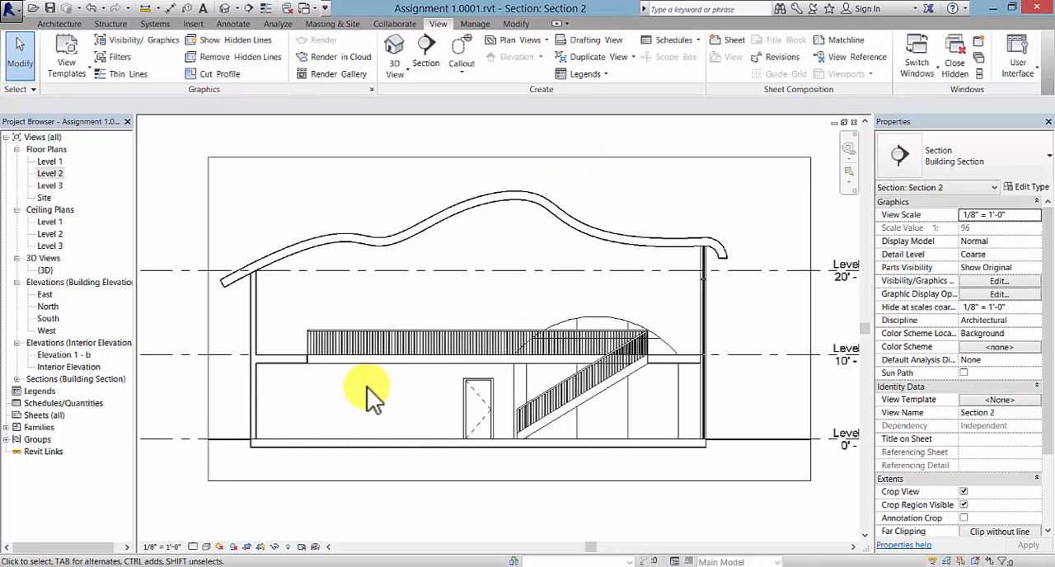
{"action": "middle_click_drag", "start_coordinate": [371, 393], "coordinate": [377, 407]}
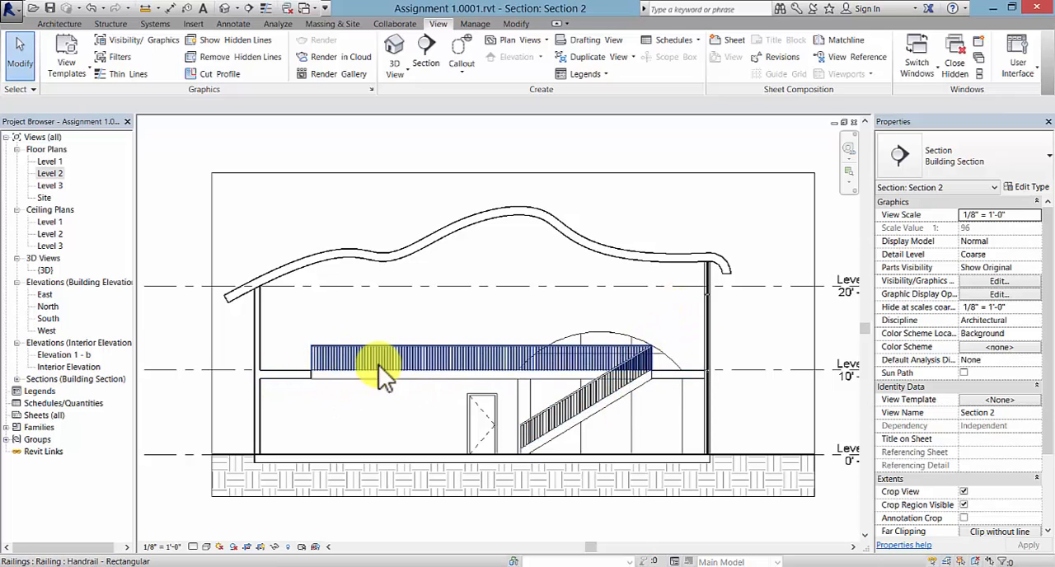
{"action": "middle_click_drag", "start_coordinate": [417, 405], "coordinate": [452, 389]}
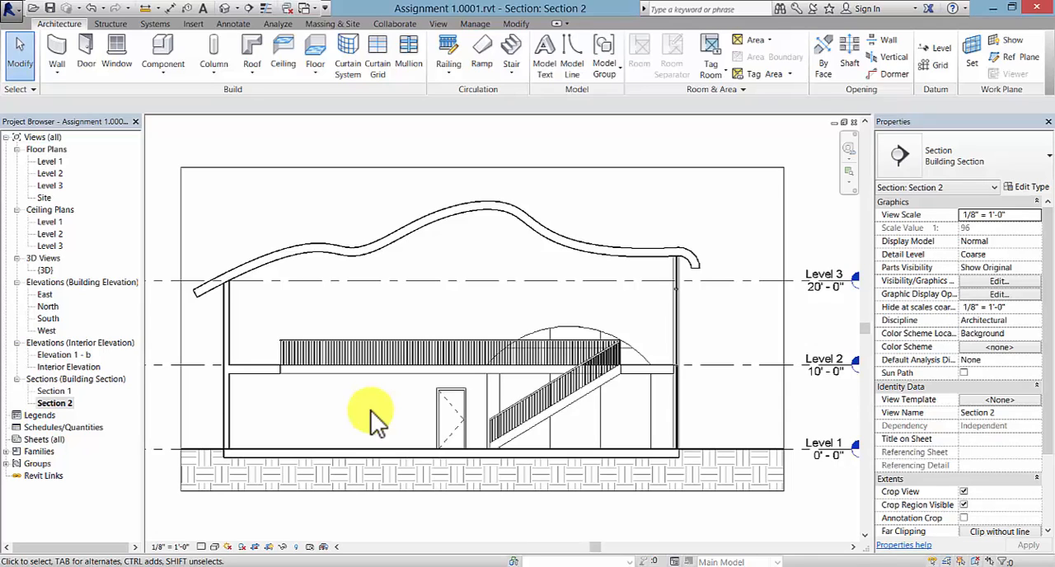
- Create a new decal type named "image 1"
{"action": "left_click", "coordinate": [193, 24]}
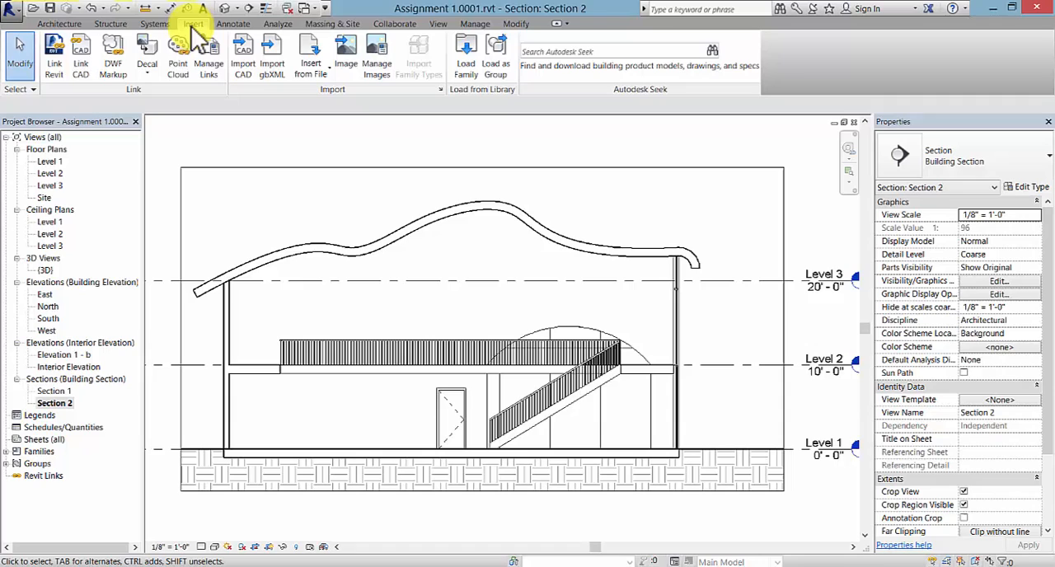
{"action": "left_click", "coordinate": [146, 72]}
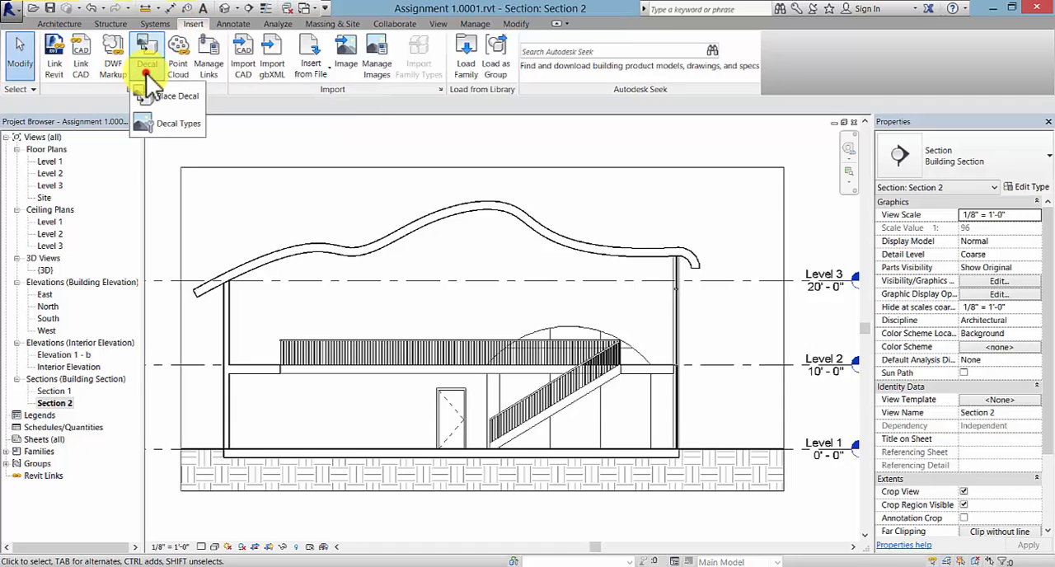
{"action": "left_click", "coordinate": [183, 125]}
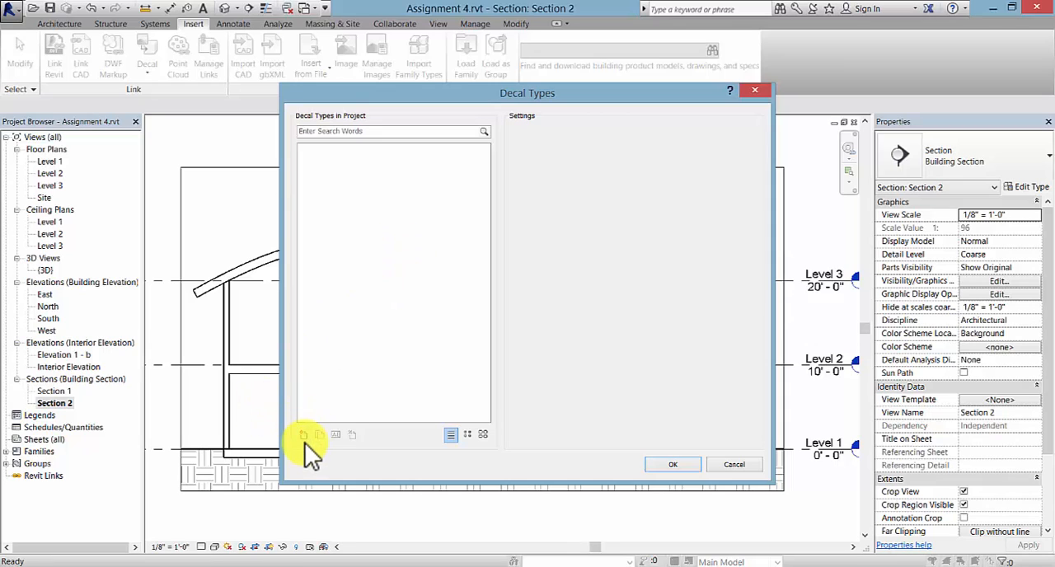
{"action": "left_click", "coordinate": [305, 436]}
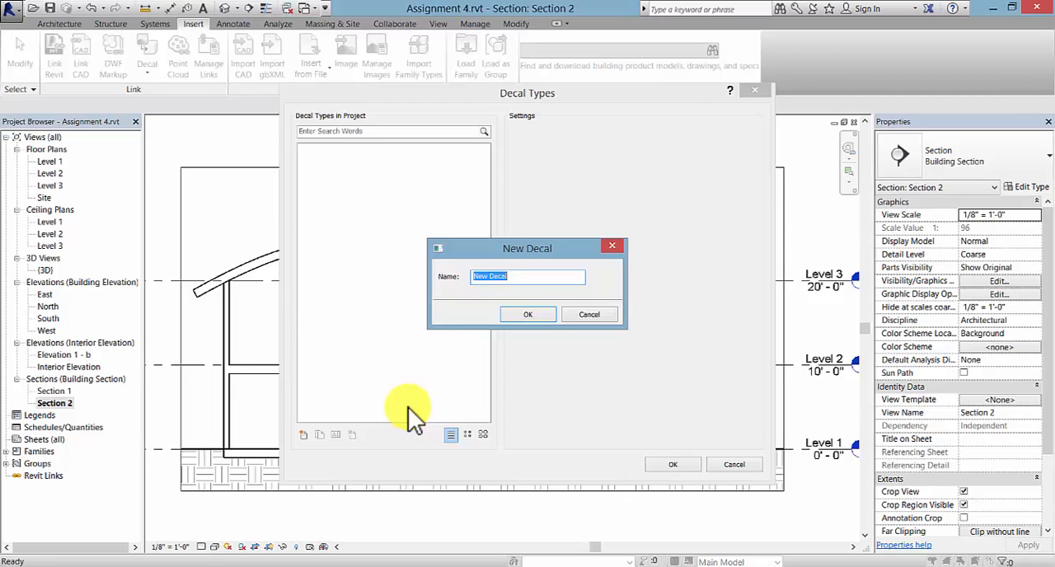
{"action": "type", "text": "image 1"}
{"action": "left_click", "coordinate": [529, 318]}
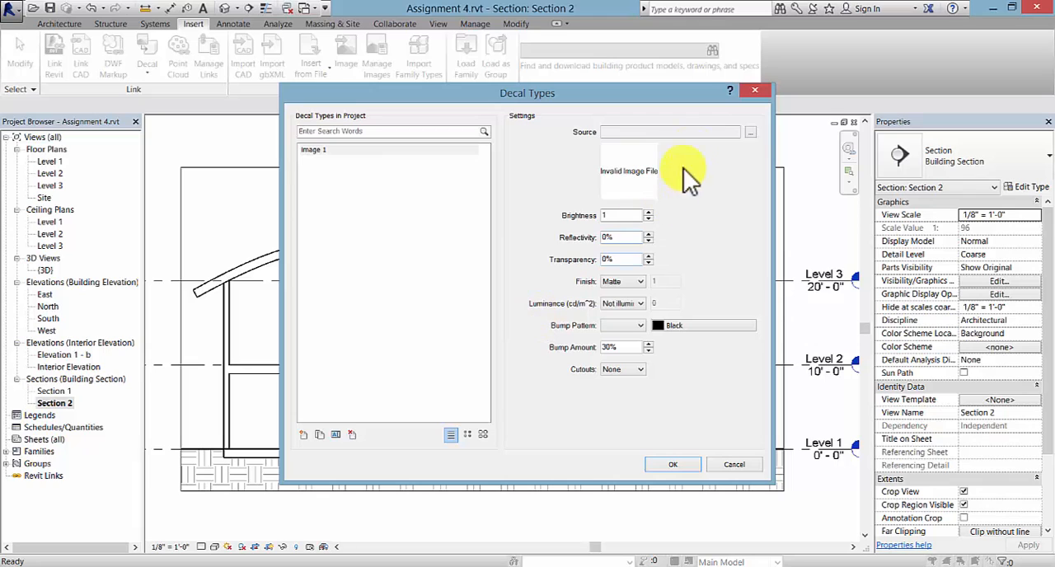
- Set the source of the image 1 decal to untitled.png from the Pictures folder
{"action": "left_click", "coordinate": [750, 132]}
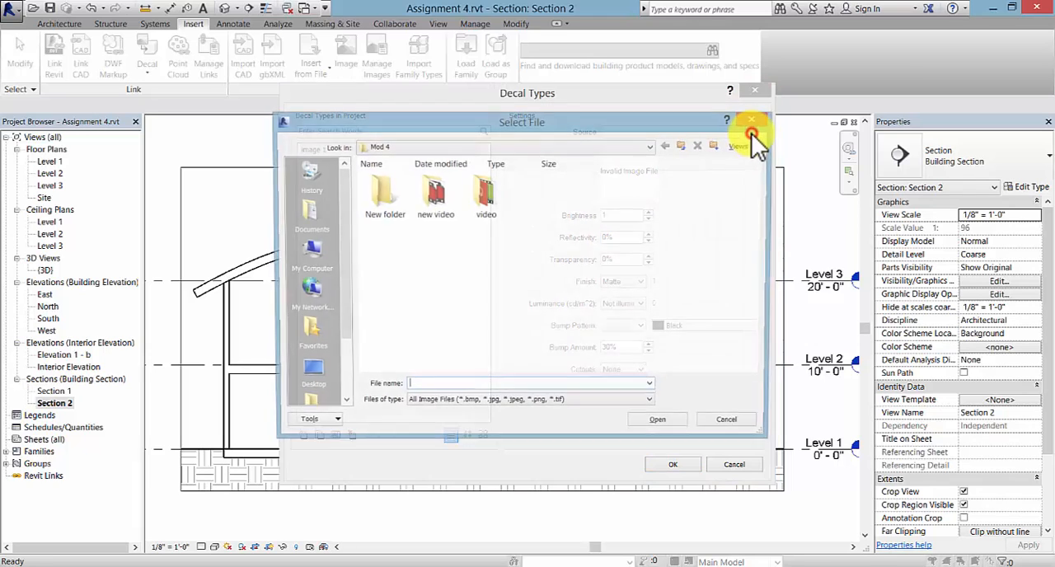
{"action": "left_click", "coordinate": [316, 262]}
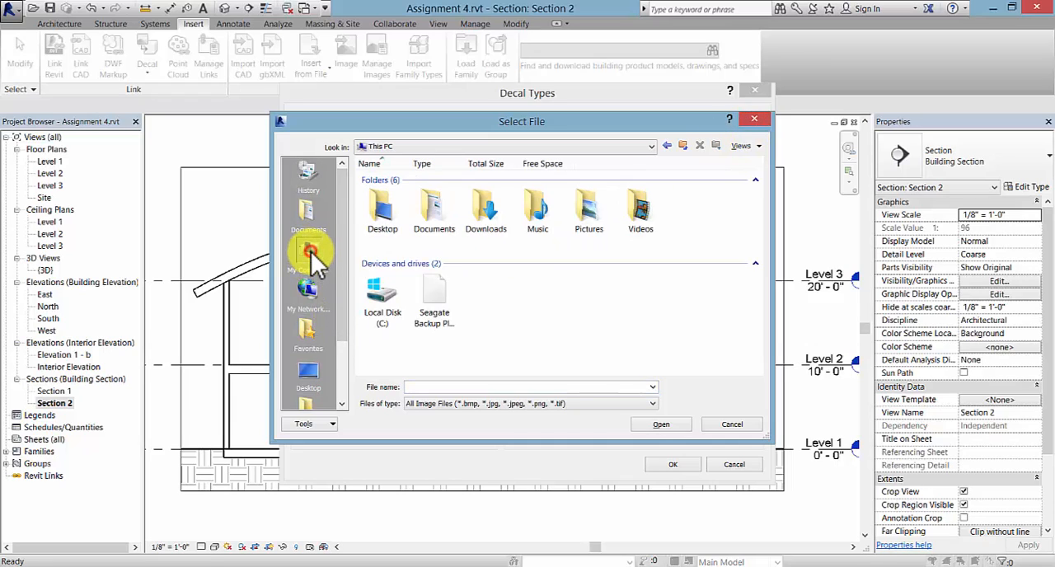
{"action": "double_click", "coordinate": [599, 209]}
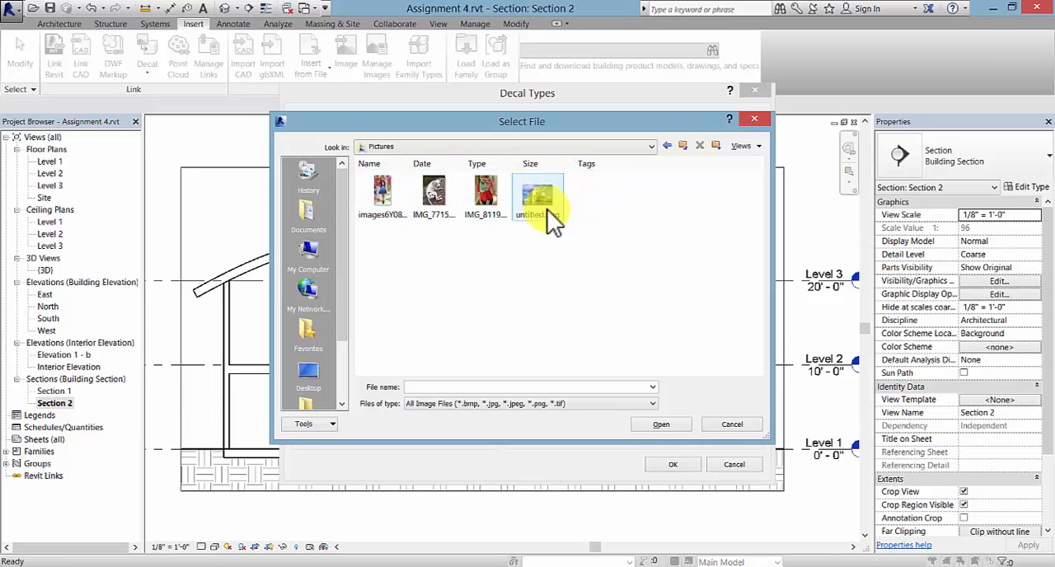
{"action": "double_click", "coordinate": [558, 201]}
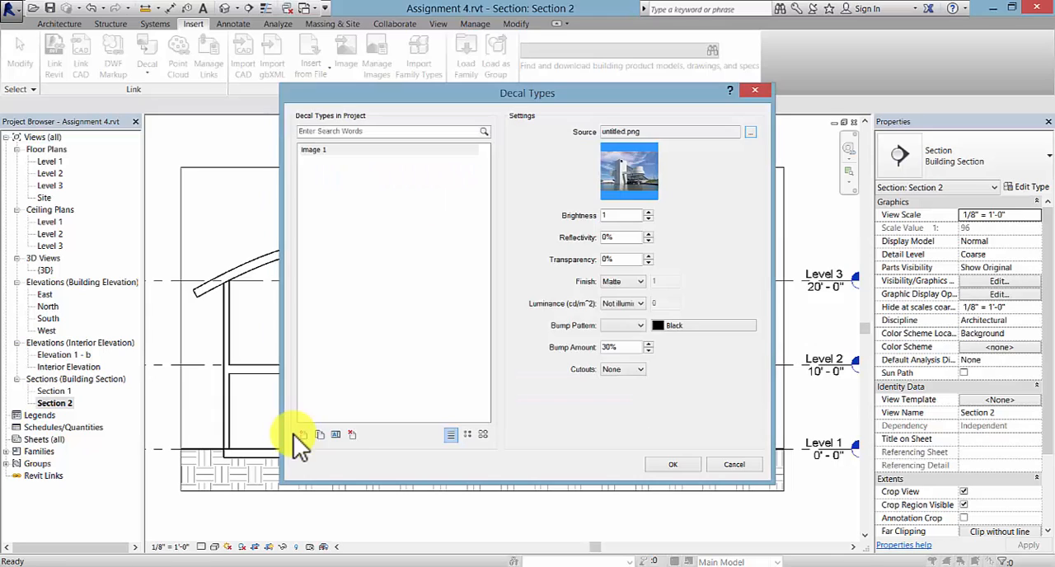
- Add a second decal type named "image 2"
{"action": "left_click", "coordinate": [304, 434]}
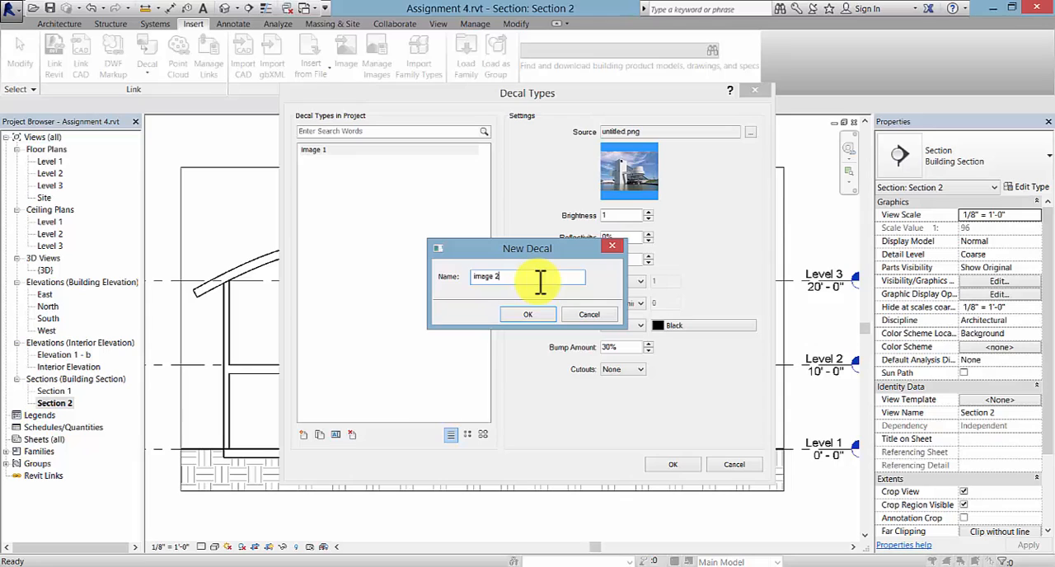
{"action": "left_click", "coordinate": [509, 314]}
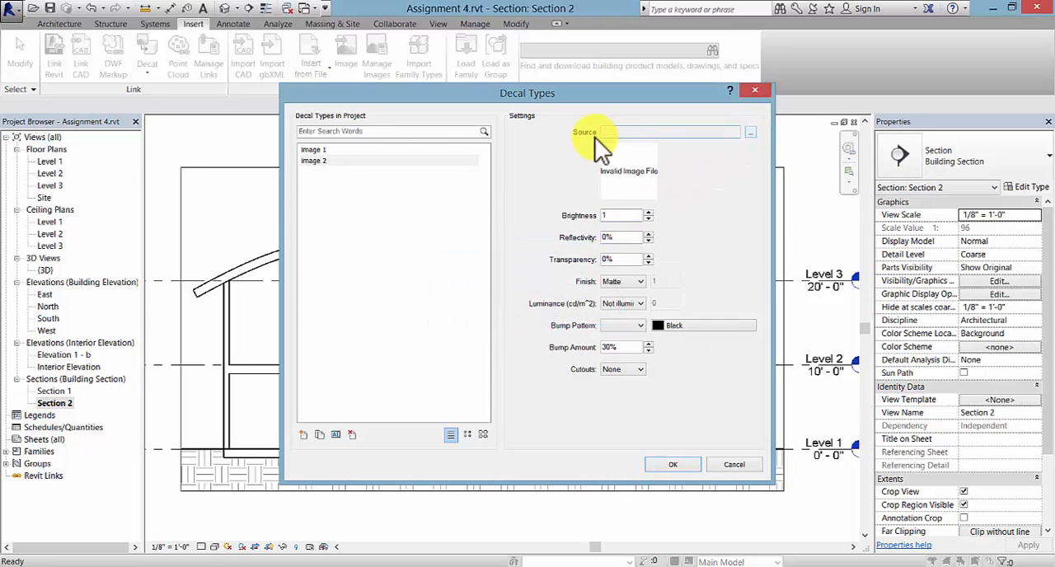
- Set the source of the image 2 decal to IMG_7715.JPG and add a third decal type named "image 3"
{"action": "left_click", "coordinate": [750, 132]}
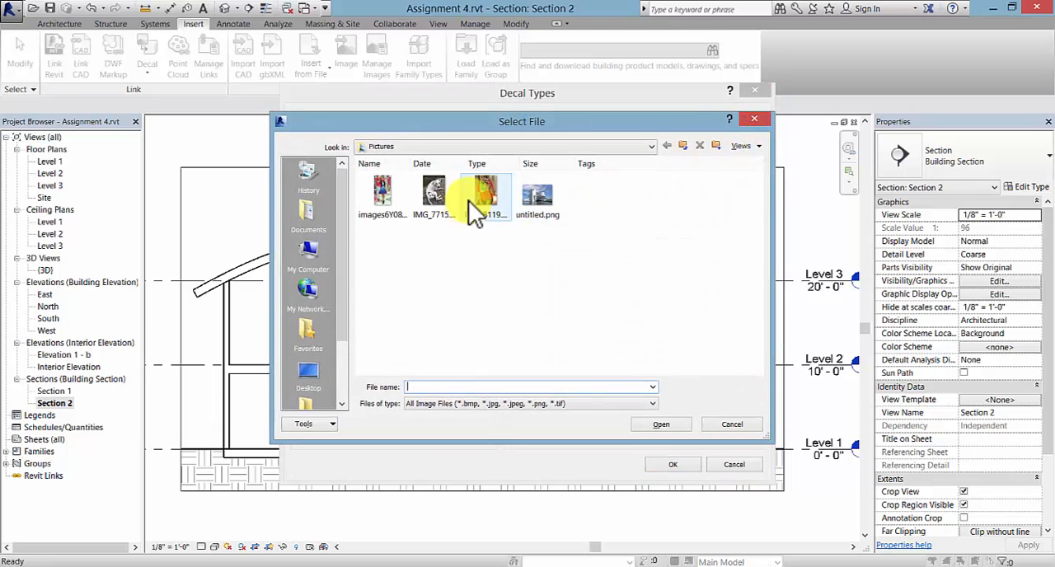
{"action": "double_click", "coordinate": [434, 193]}
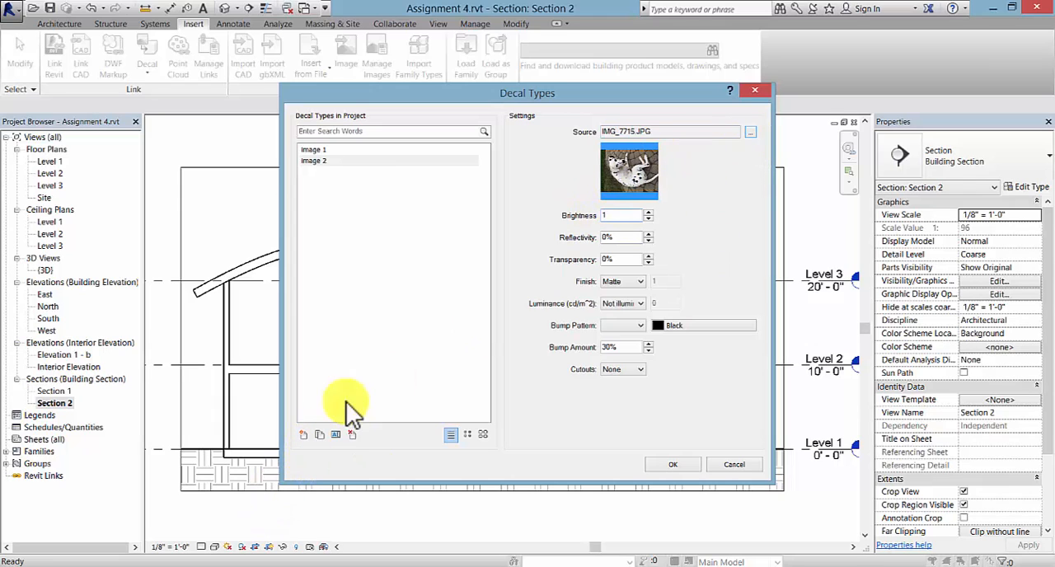
{"action": "left_click", "coordinate": [304, 435]}
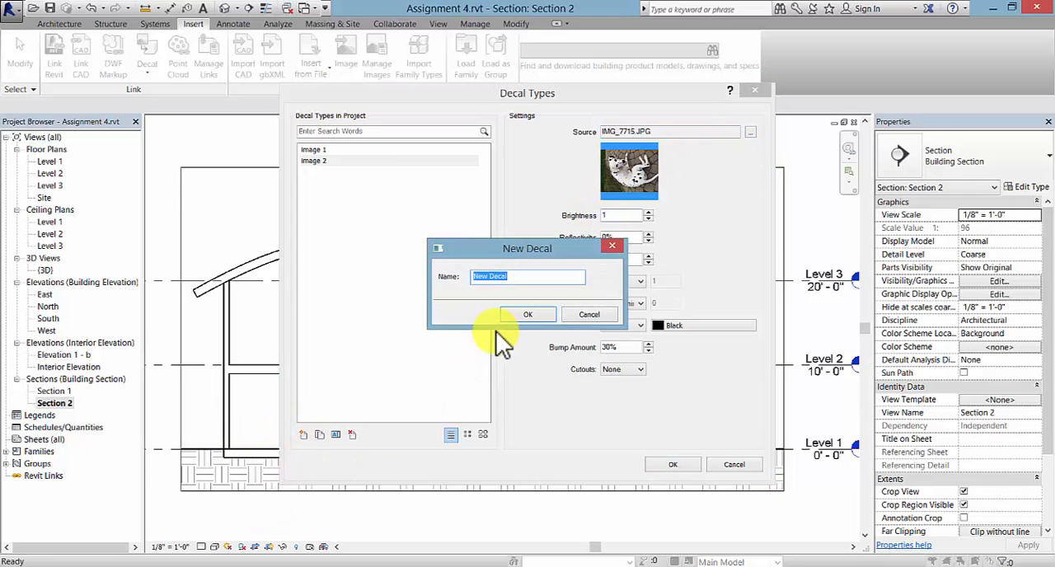
{"action": "type", "text": "image 3"}
{"action": "left_click", "coordinate": [519, 314]}
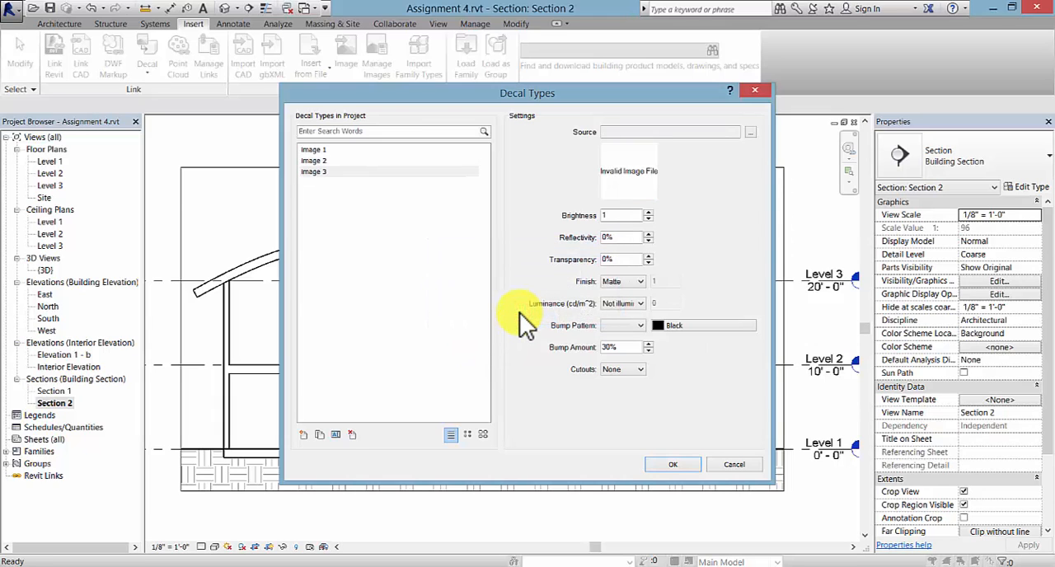
- Set the source of the image 3 decal to IMG_8119.JPG and accept the decal types
{"action": "left_click", "coordinate": [750, 132]}
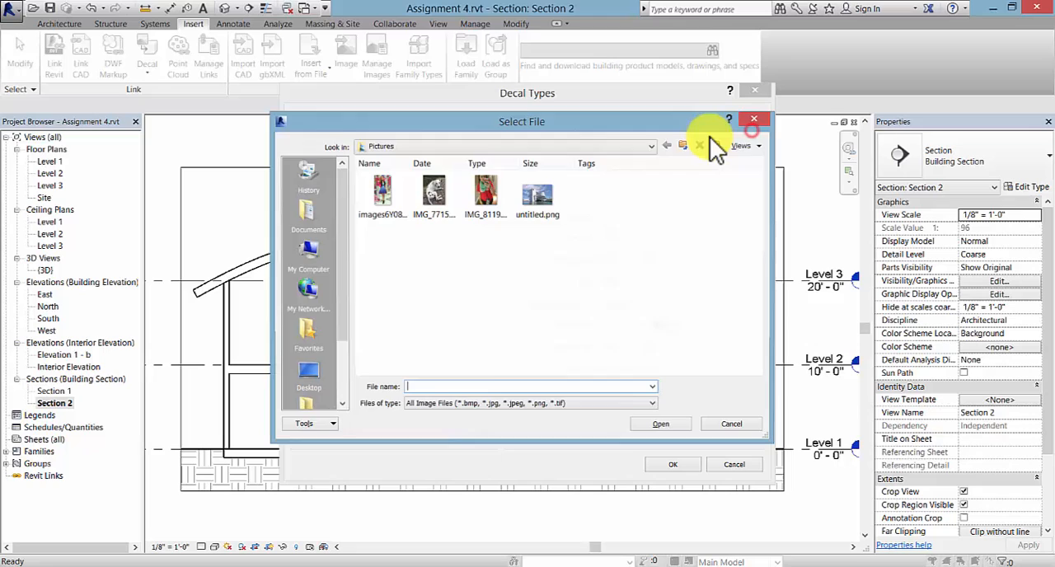
{"action": "double_click", "coordinate": [484, 190]}
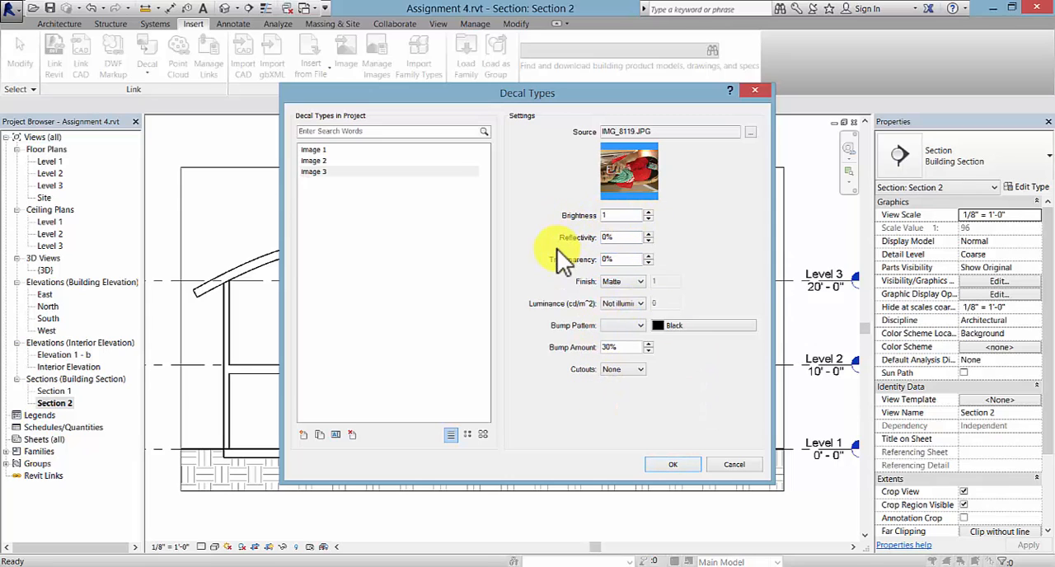
{"action": "left_click", "coordinate": [690, 461]}
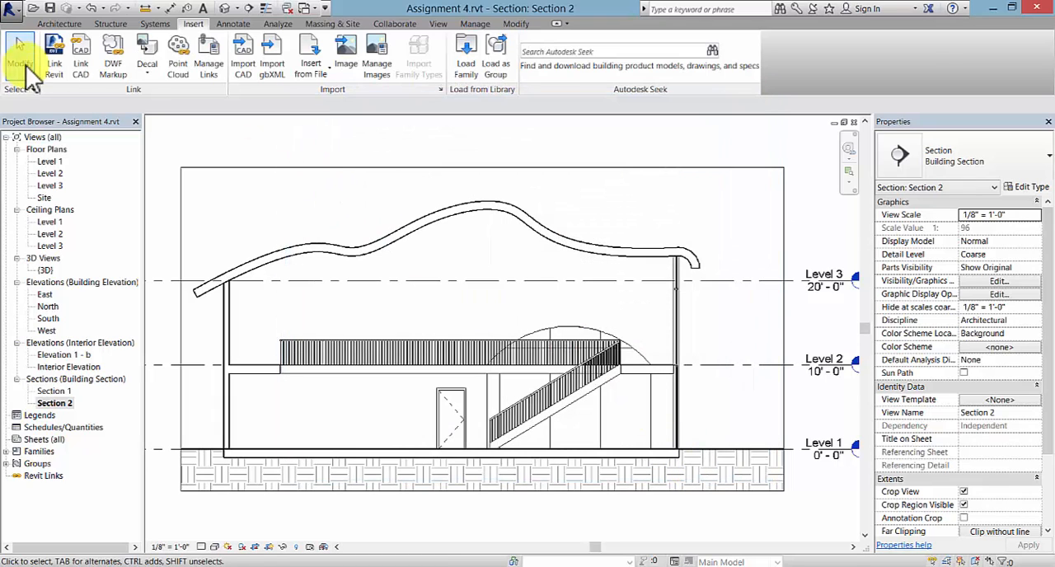
- Place an image 3 decal on the upper-floor wall beside the arched window in the section
{"action": "left_click", "coordinate": [142, 76]}
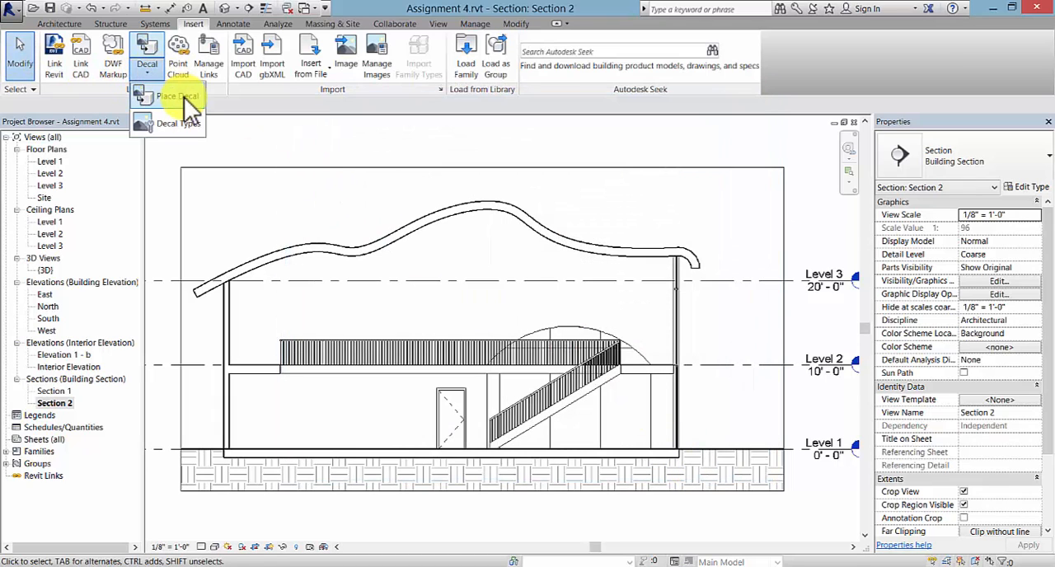
{"action": "left_click", "coordinate": [170, 97]}
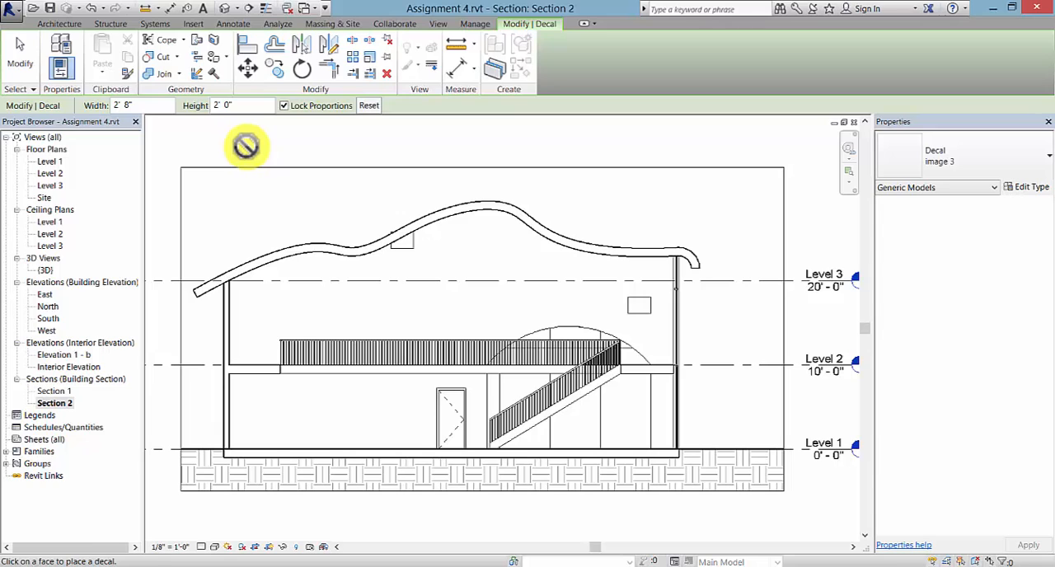
{"action": "key", "text": "Escape"}
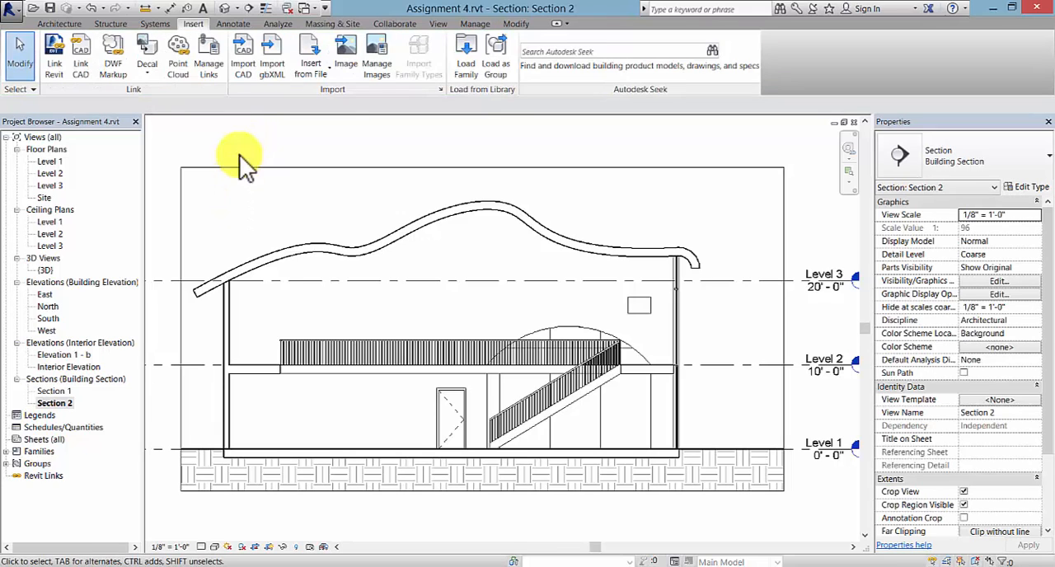
- Set the visual style of the Section 2 view to Realistic
{"action": "left_click", "coordinate": [215, 546]}
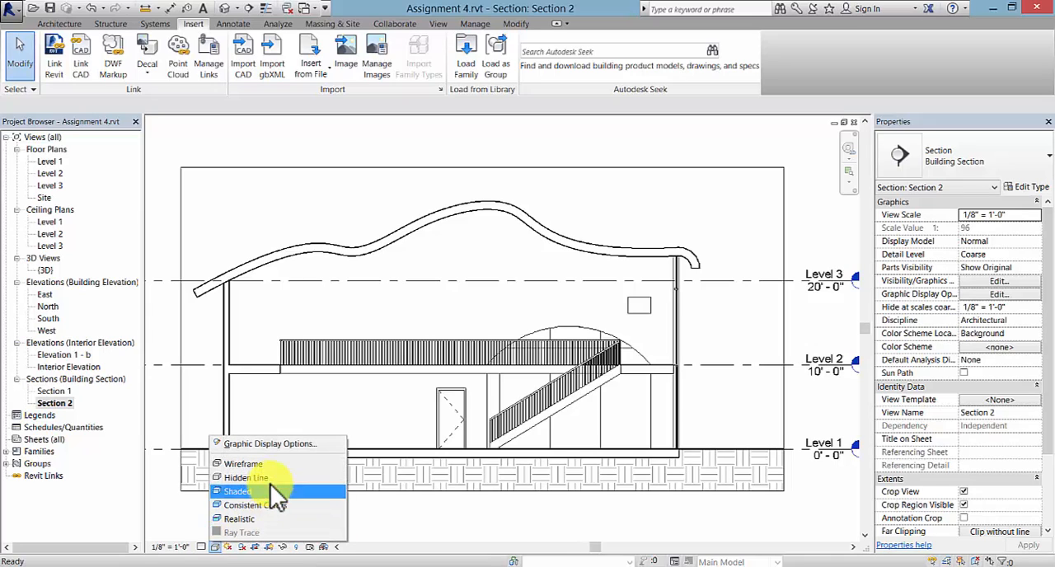
{"action": "left_click", "coordinate": [270, 519]}
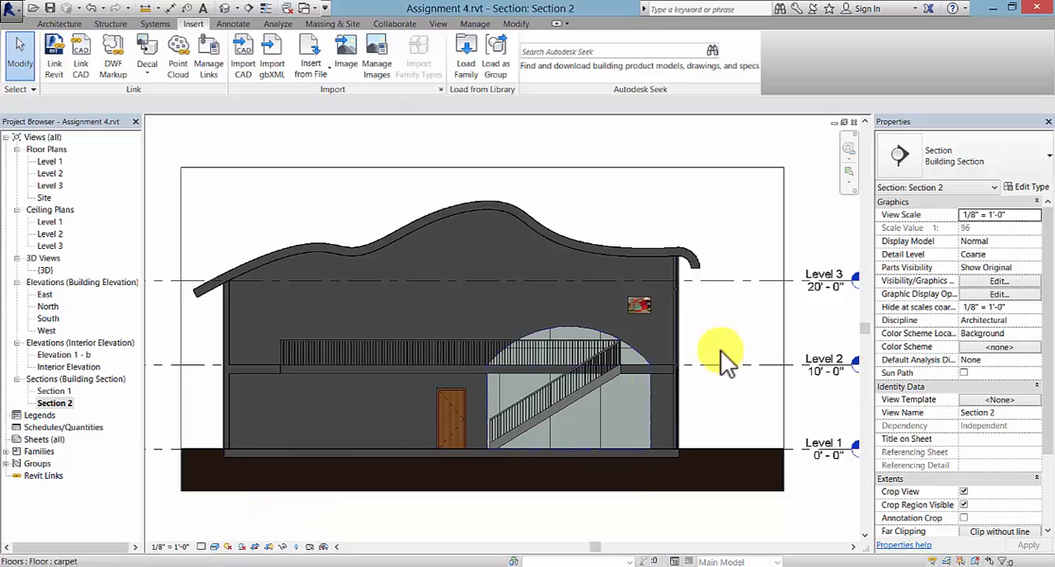
- Enlarge the placed image 3 decal to about 4' 1 1/2" wide by 3' 1" high, keeping its proportions locked
{"action": "scroll", "coordinate": [642, 317], "scroll_direction": "up", "scroll_amount": 2}
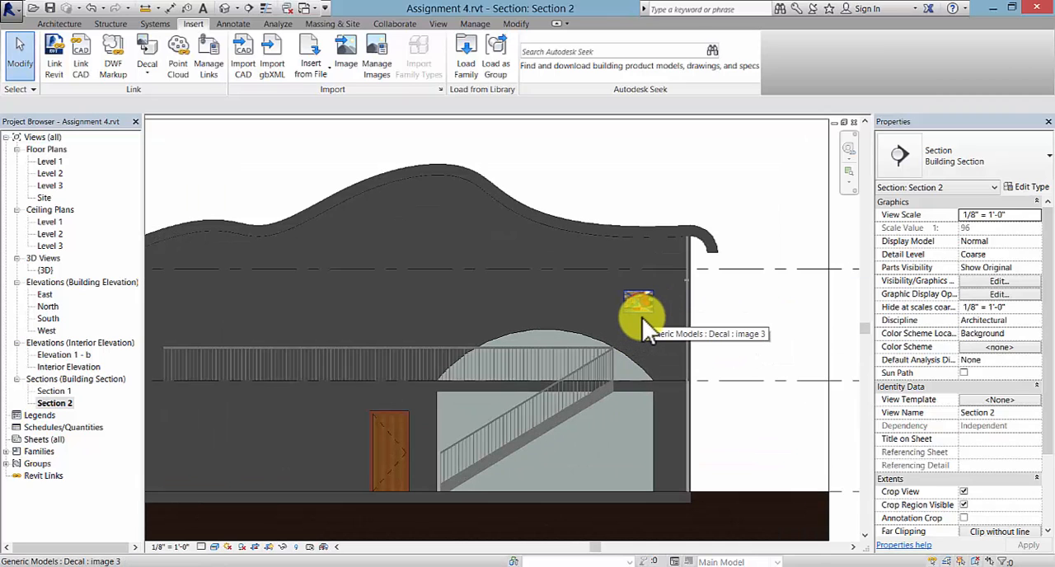
{"action": "left_click", "coordinate": [640, 315]}
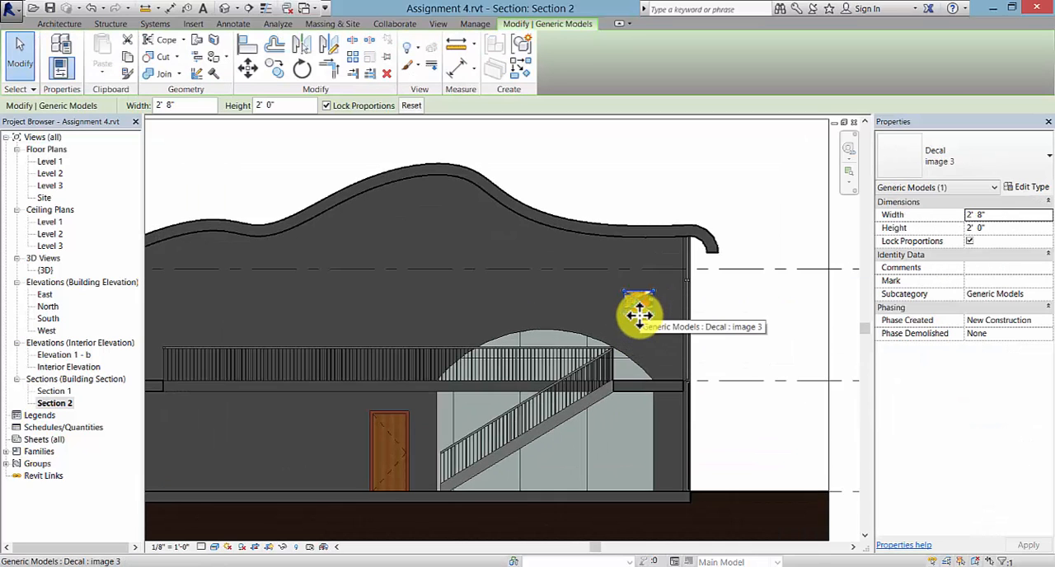
{"action": "left_click_drag", "start_coordinate": [640, 314], "coordinate": [608, 326]}
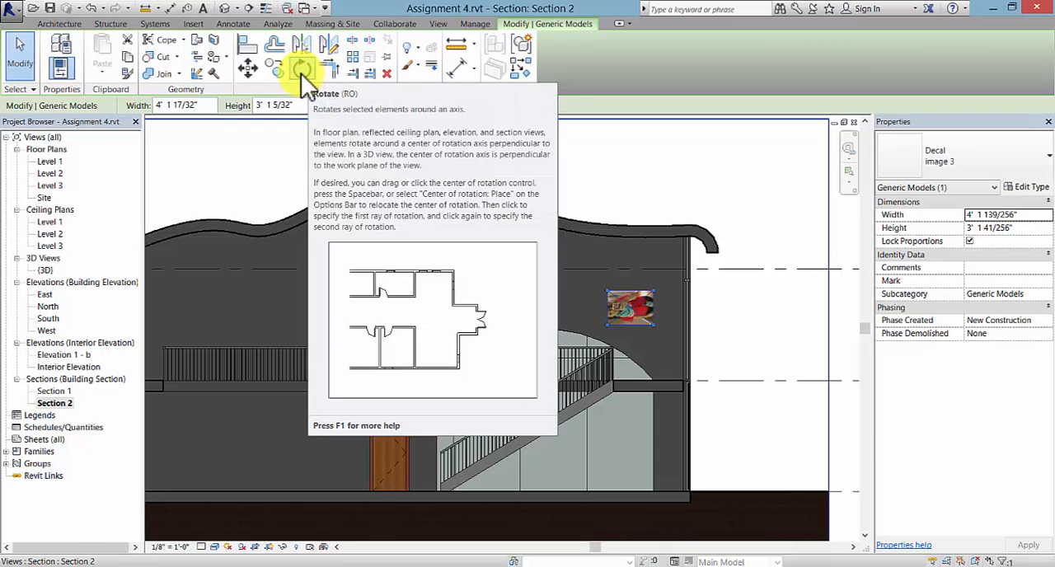
- Rotate the image 3 decal a quarter turn clockwise so its picture stands upright
{"action": "left_click", "coordinate": [301, 72]}
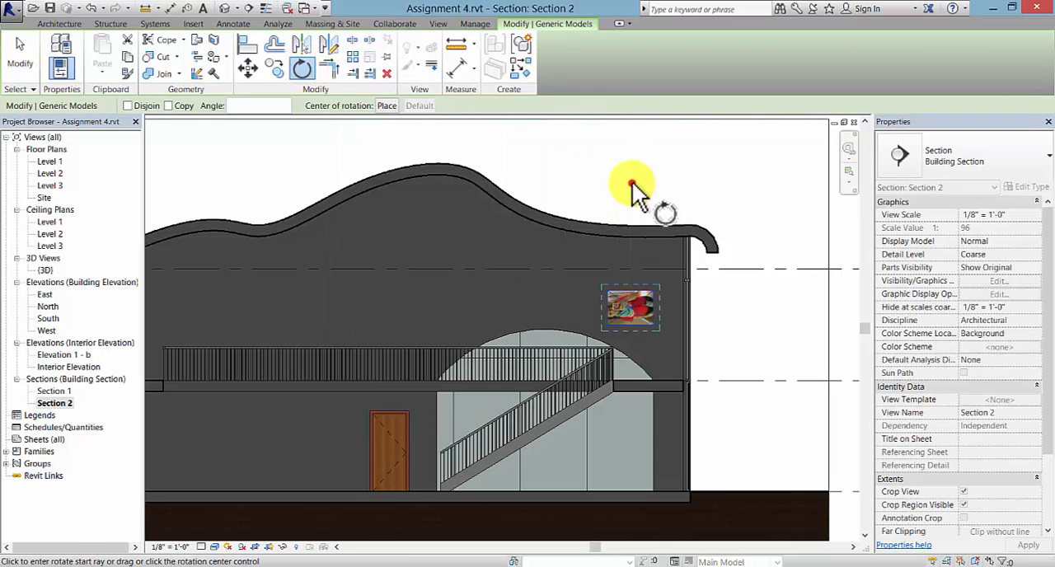
{"action": "left_click", "coordinate": [635, 189]}
{"action": "left_click", "coordinate": [745, 314]}
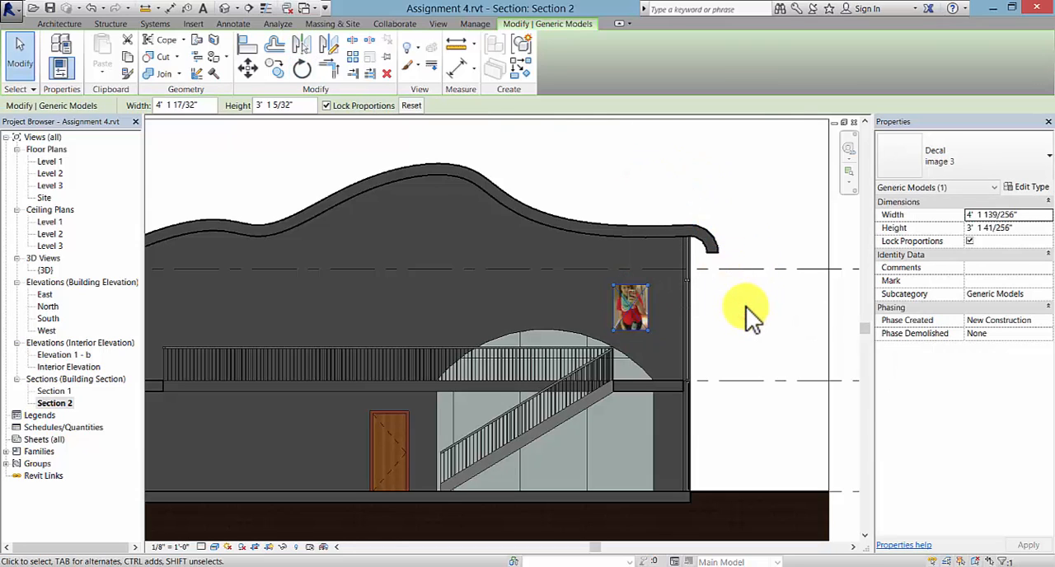
{"action": "key", "text": "Escape"}
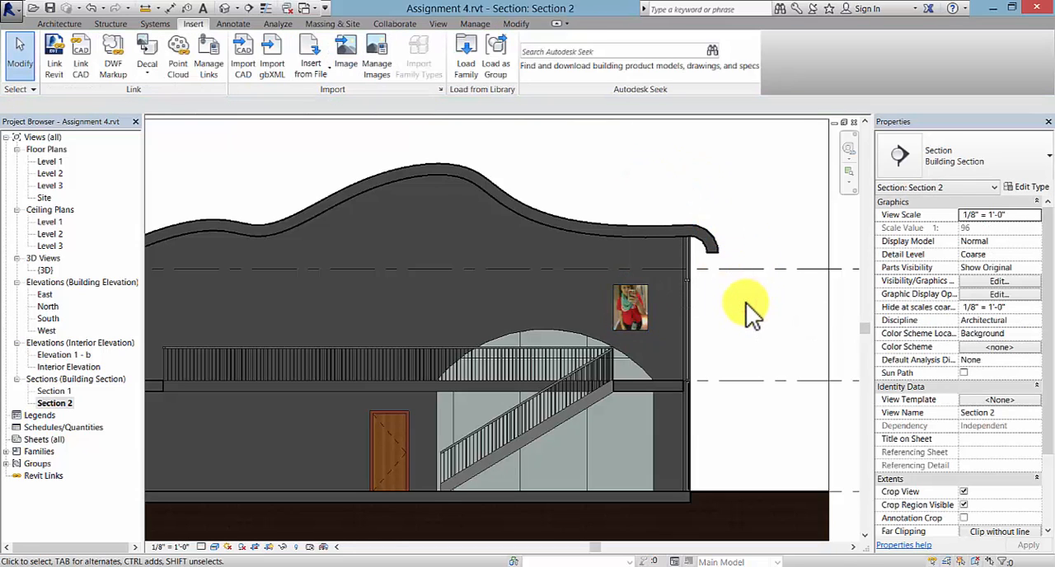
- Place an image 1 decal on the ground-floor wall just left of the wooden door
{"action": "left_click", "coordinate": [147, 75]}
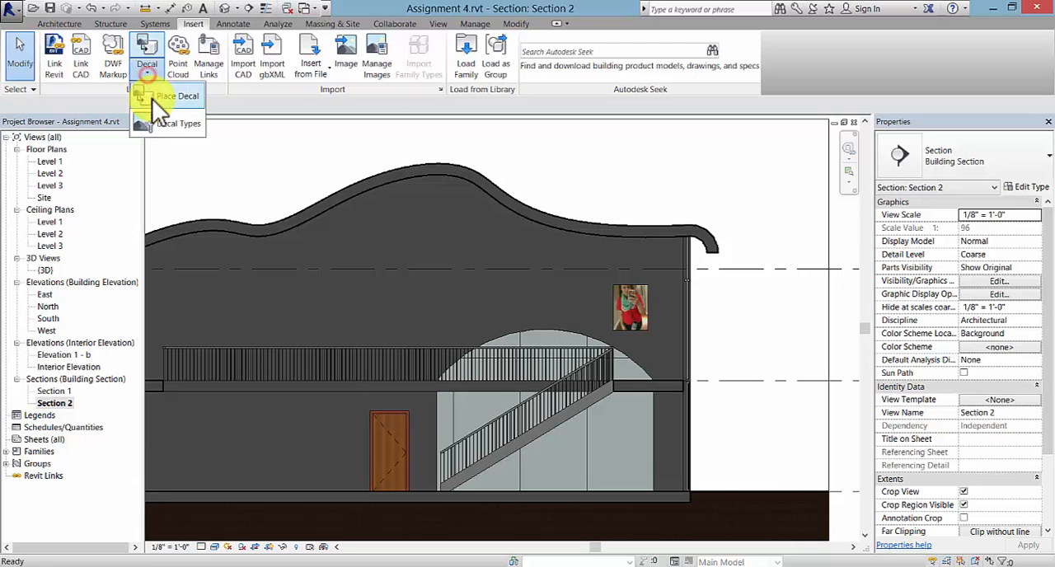
{"action": "left_click", "coordinate": [168, 98]}
{"action": "left_click", "coordinate": [1005, 172]}
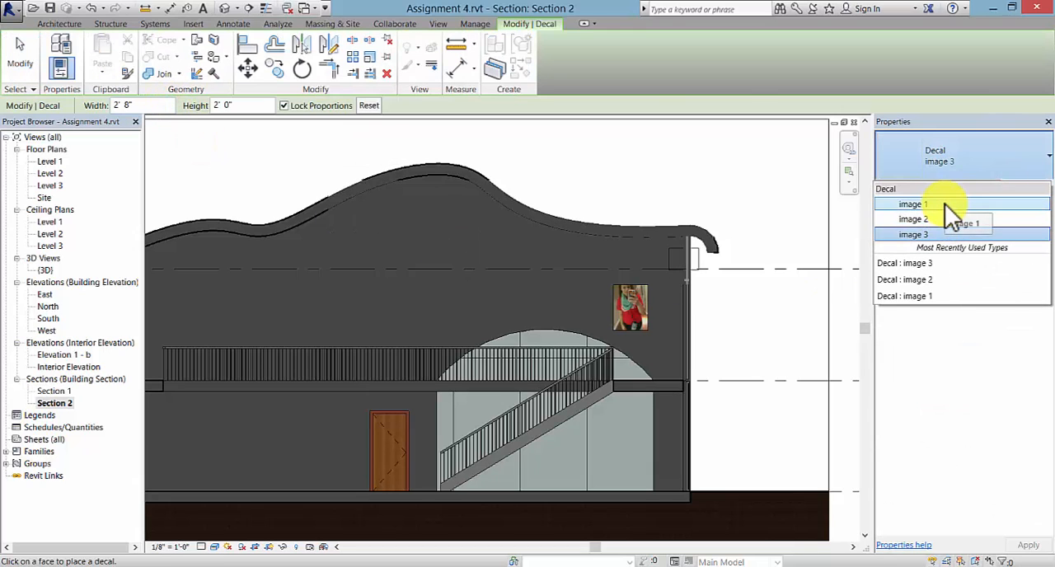
{"action": "left_click", "coordinate": [945, 204]}
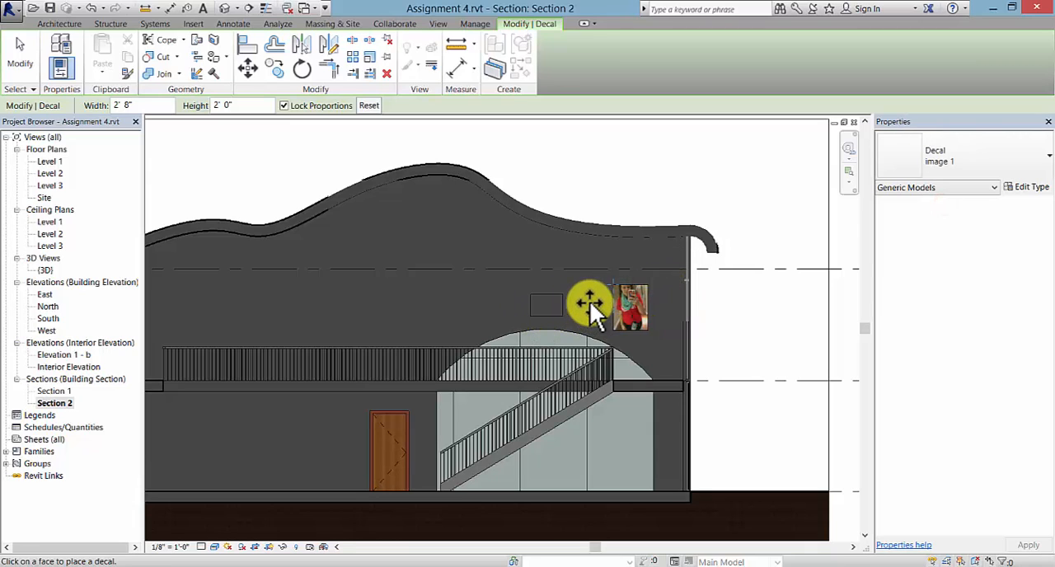
{"action": "left_click", "coordinate": [326, 431]}
{"action": "key", "text": "Escape"}
- Place an image 2 decal on the upper-floor wall above the arched window, to the left of the image 3 decal
{"action": "left_click", "coordinate": [147, 64]}
{"action": "left_click", "coordinate": [157, 93]}
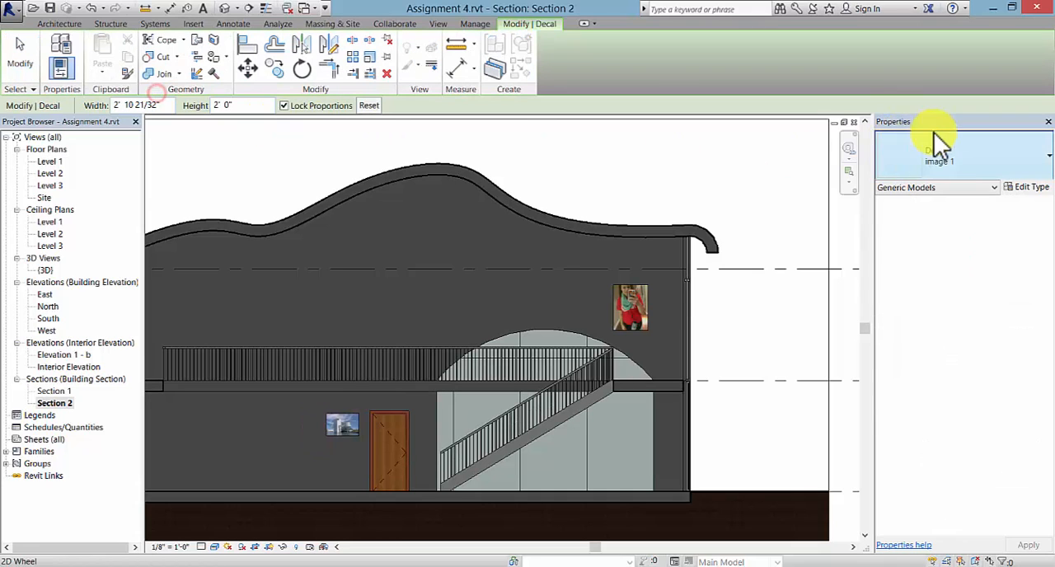
{"action": "left_click", "coordinate": [965, 147]}
{"action": "left_click", "coordinate": [970, 218]}
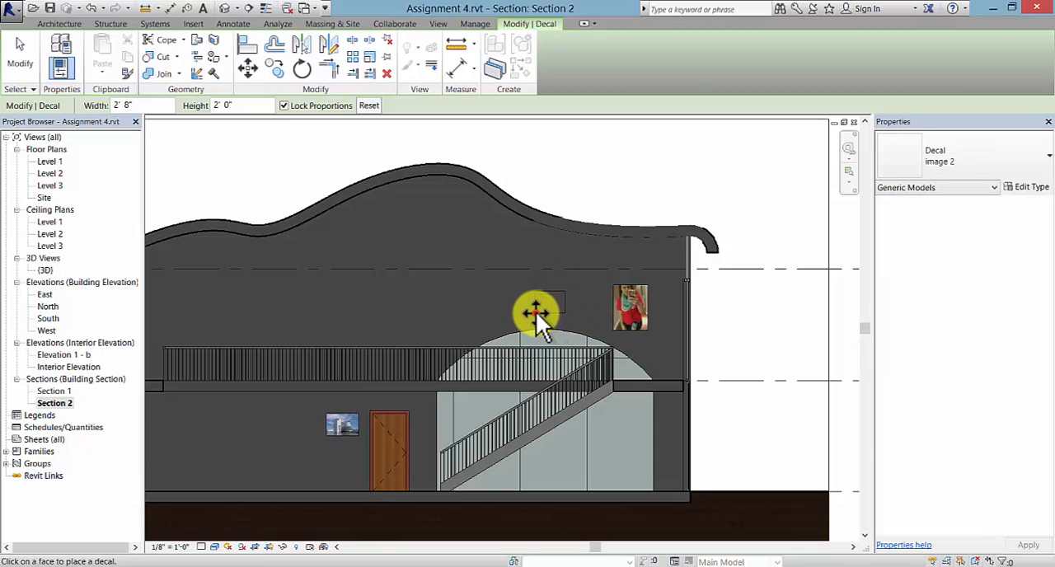
{"action": "left_click", "coordinate": [544, 310]}
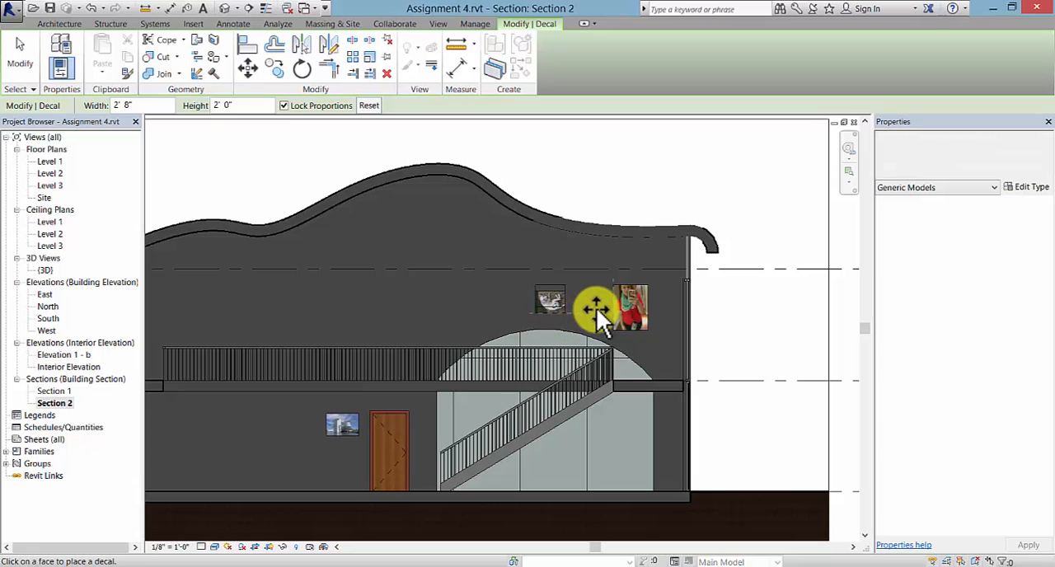
{"action": "key", "text": "Escape"}
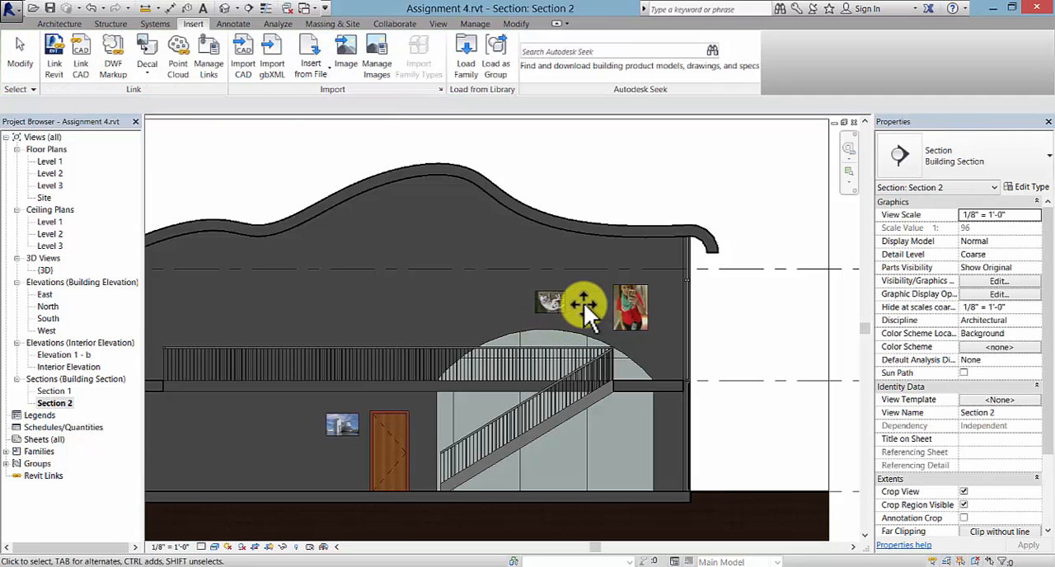
- Rotate the image 2 decal a quarter turn clockwise
{"action": "left_click", "coordinate": [565, 300]}
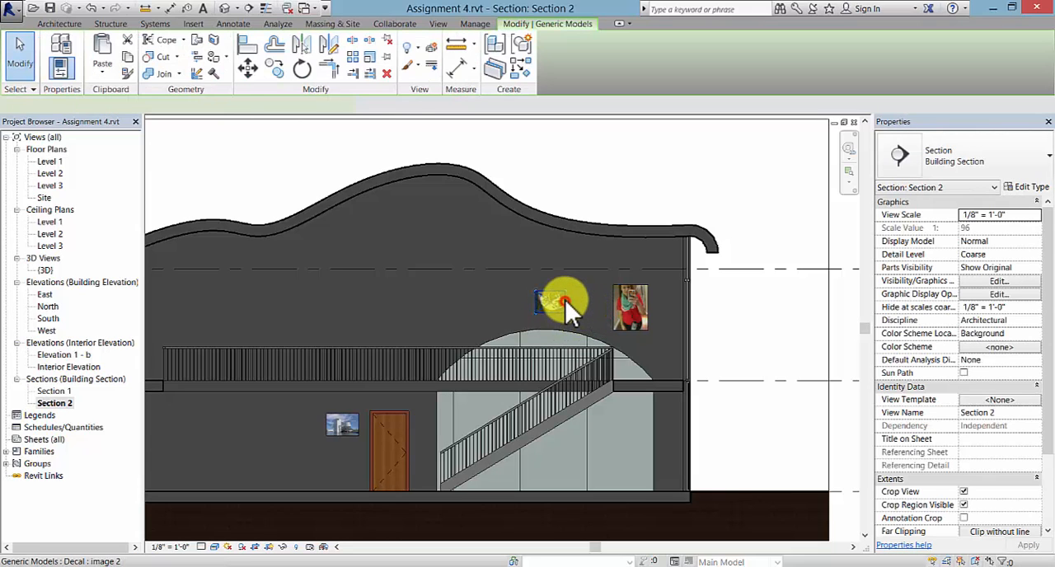
{"action": "left_click", "coordinate": [300, 68]}
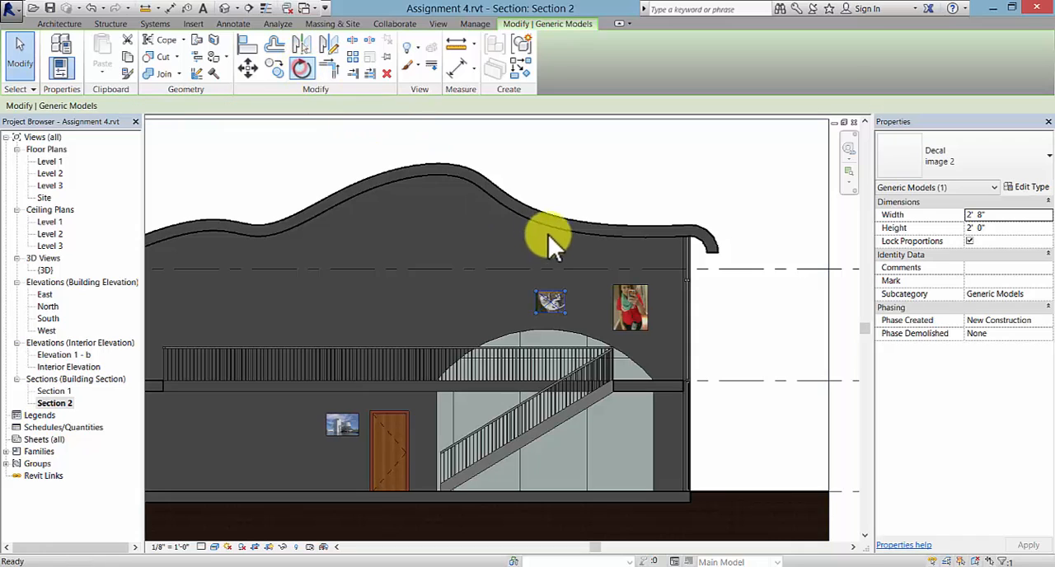
{"action": "left_click", "coordinate": [555, 170]}
{"action": "left_click", "coordinate": [732, 304]}
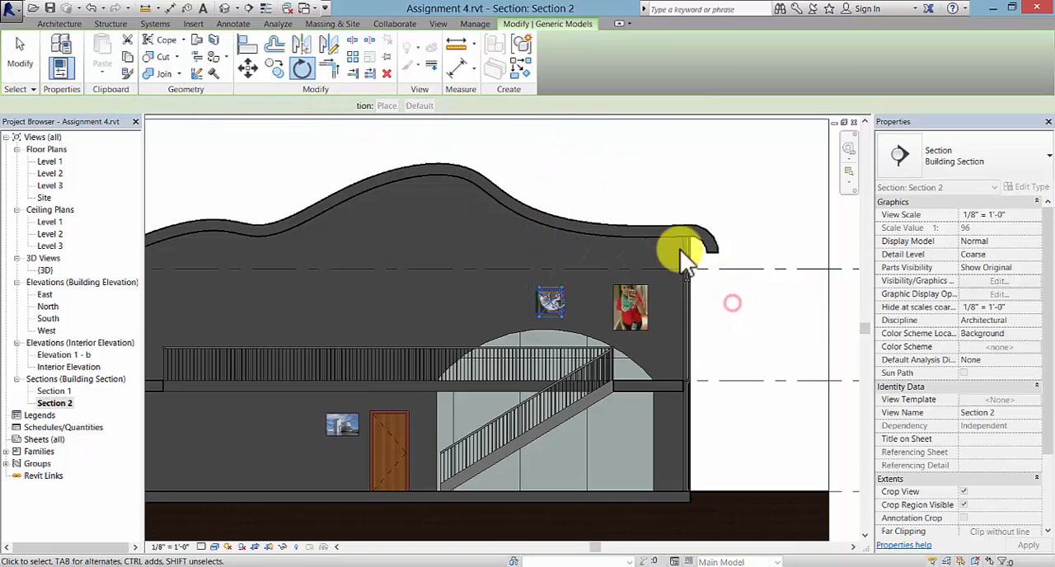
- Enlarge the image 2 decal to about 3' 9" by 2' 10" and move it up clear of the arched window
{"action": "left_click", "coordinate": [561, 321]}
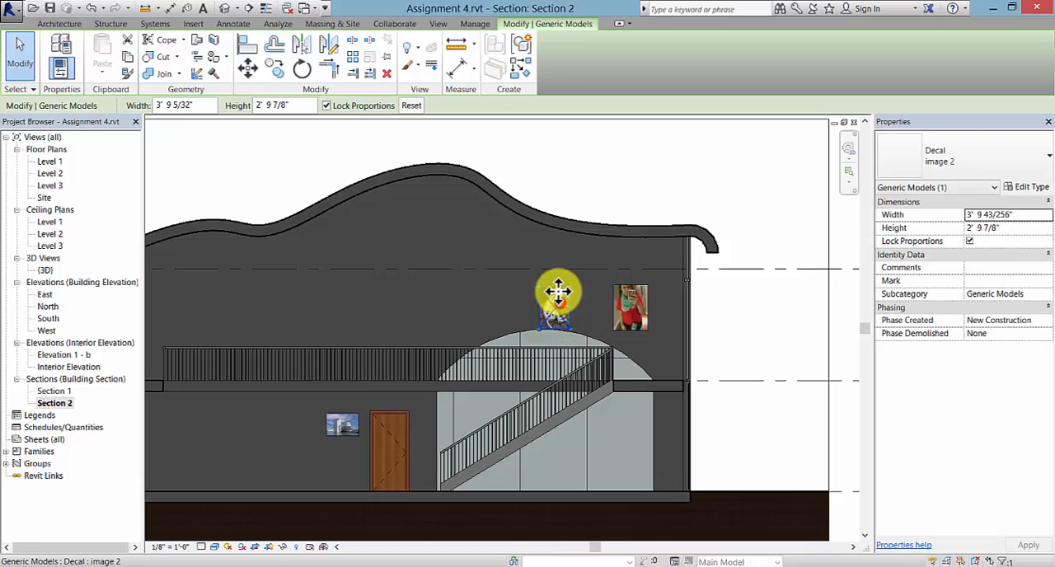
{"action": "left_click_drag", "start_coordinate": [558, 290], "coordinate": [549, 290]}
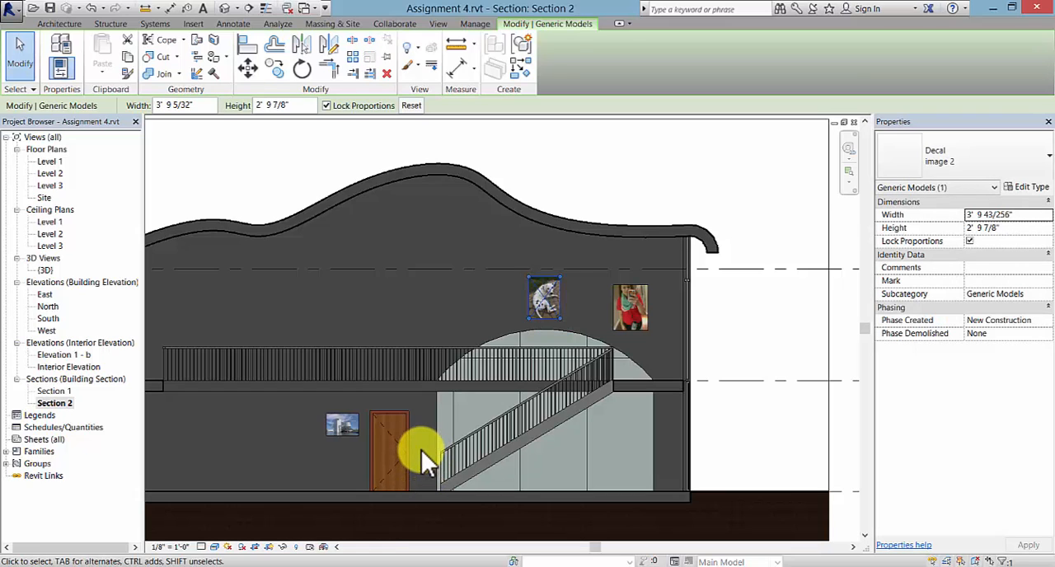
{"action": "key", "text": "Escape"}
- Open the {3D} view with the whole building and its site in sight
{"action": "scroll", "coordinate": [331, 437], "scroll_direction": "down", "scroll_amount": 2}
{"action": "middle_click_drag", "start_coordinate": [335, 400], "coordinate": [524, 350]}
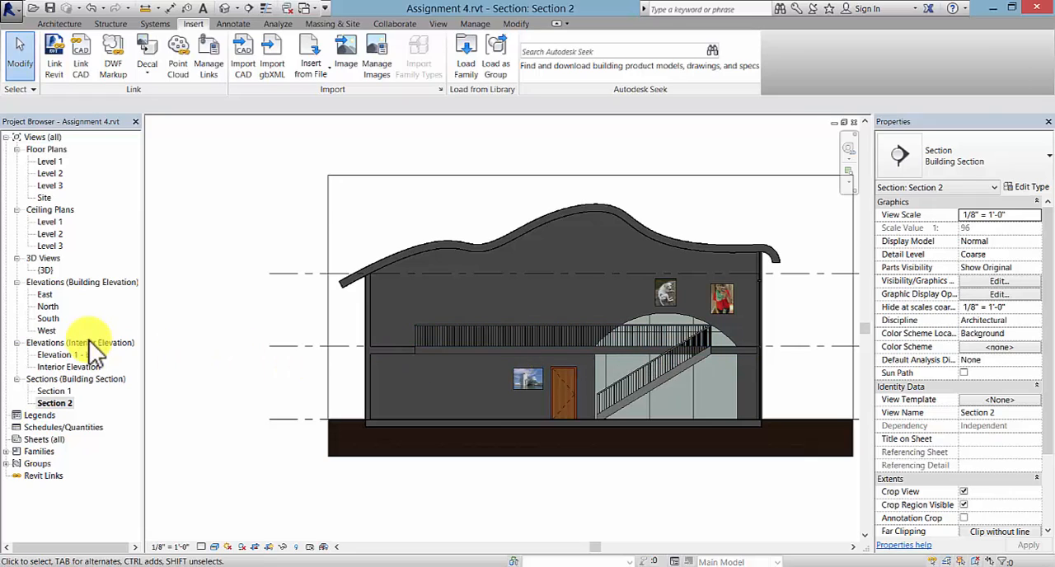
{"action": "double_click", "coordinate": [46, 270]}
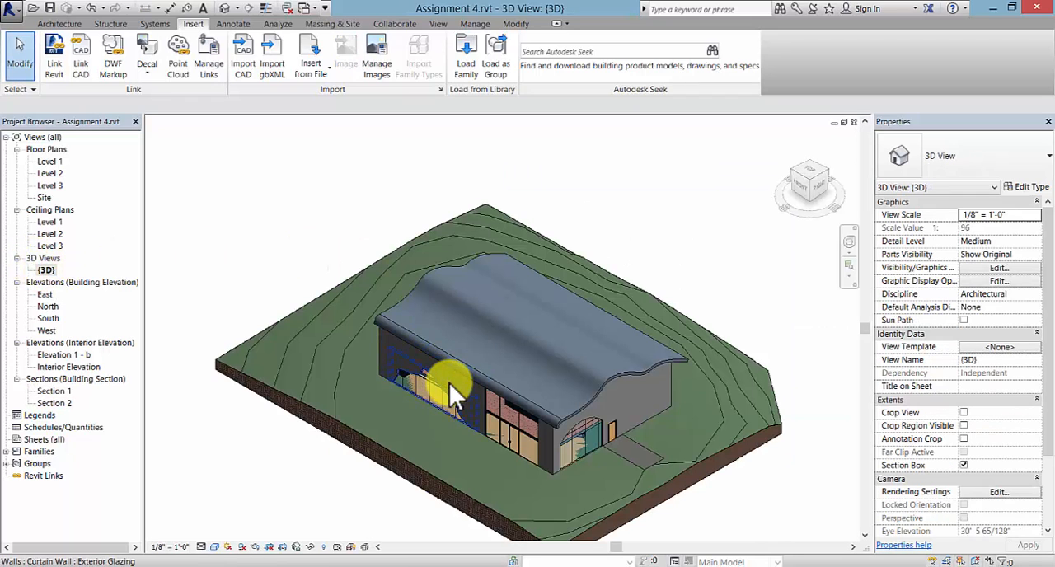
{"action": "scroll", "coordinate": [449, 383], "scroll_direction": "down", "scroll_amount": 3}
{"action": "middle_click_drag", "start_coordinate": [461, 400], "coordinate": [438, 346]}
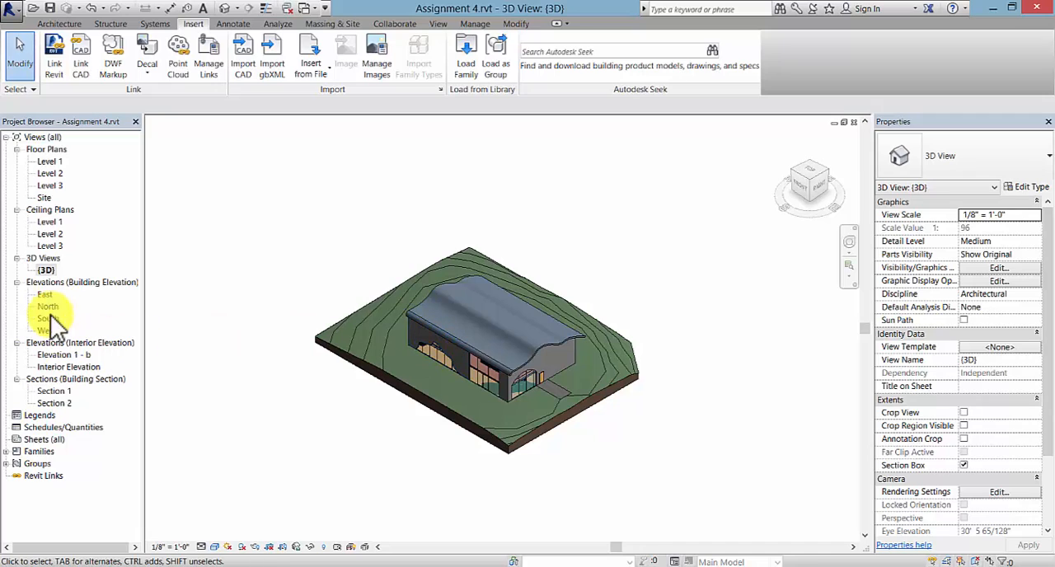
- Duplicate the {3D} view as an independent view and open the copy
{"action": "right_click", "coordinate": [47, 270]}
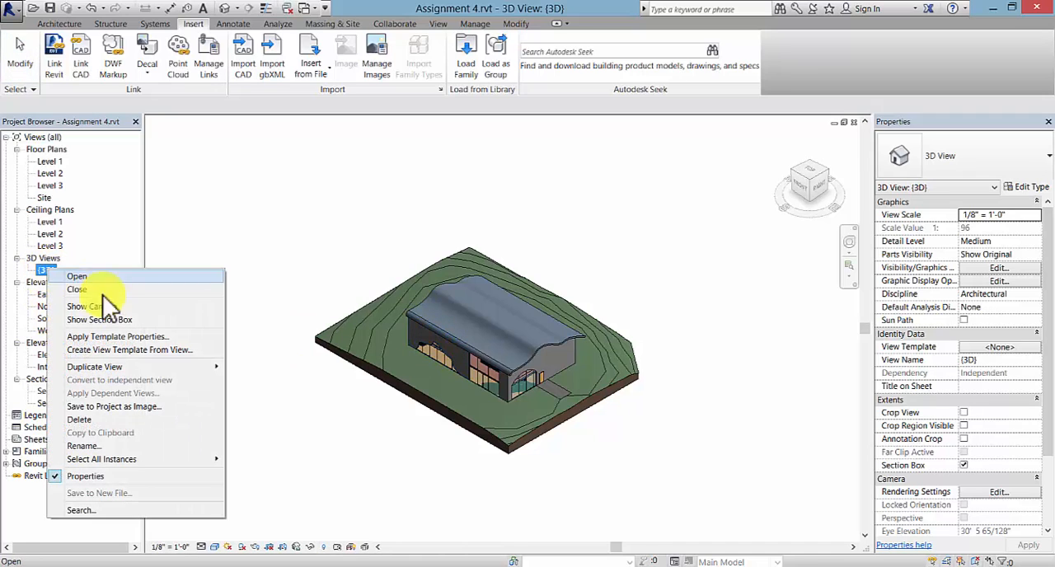
{"action": "mouse_move", "coordinate": [134, 365]}
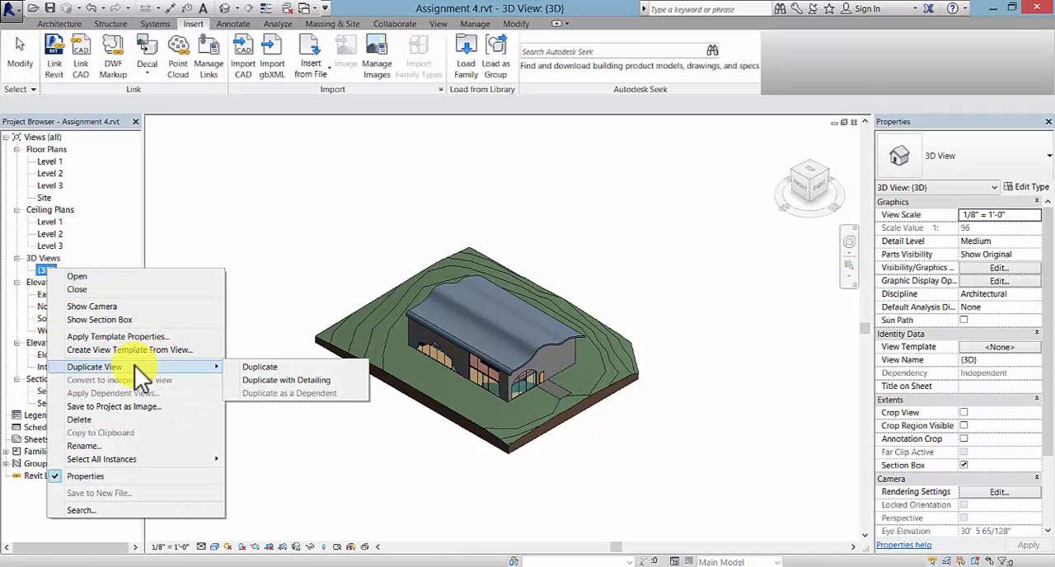
{"action": "left_click", "coordinate": [284, 368]}
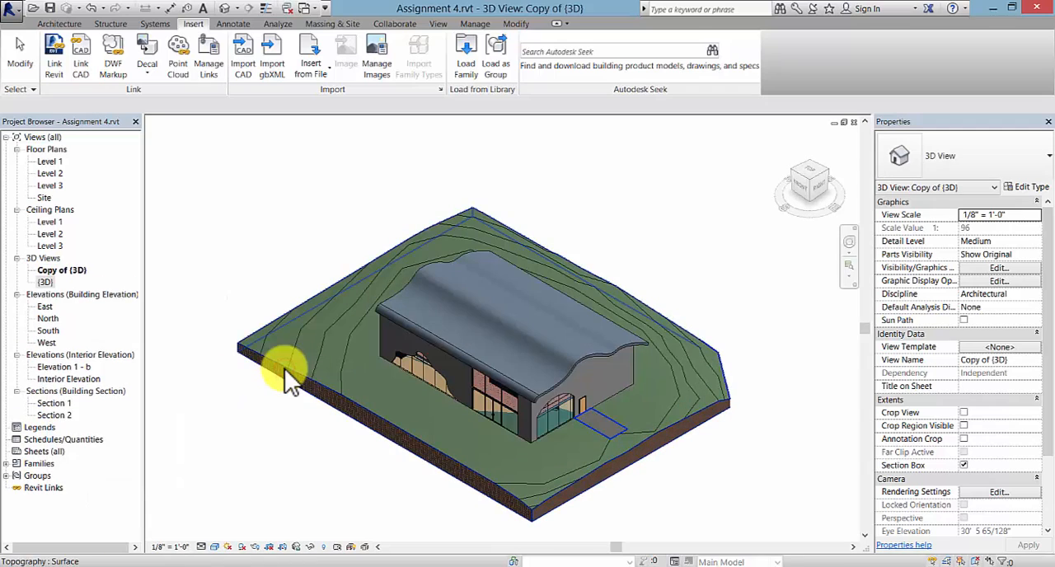
{"action": "double_click", "coordinate": [74, 267]}
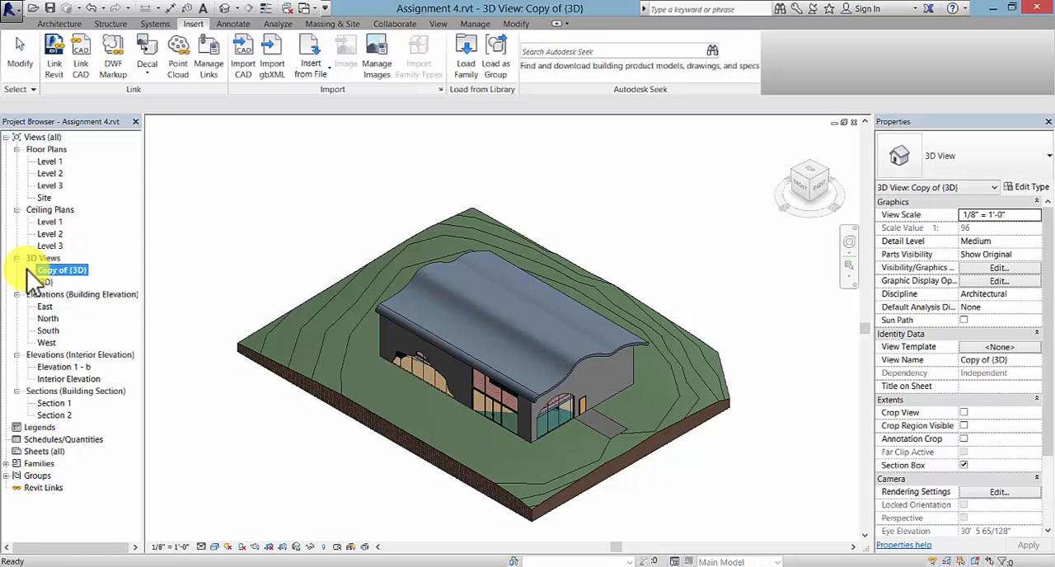
- Turn on the visibility of the Section Boxes annotation category in the Copy of {3D} view
{"action": "key", "text": "v"}
{"action": "key", "text": "g"}
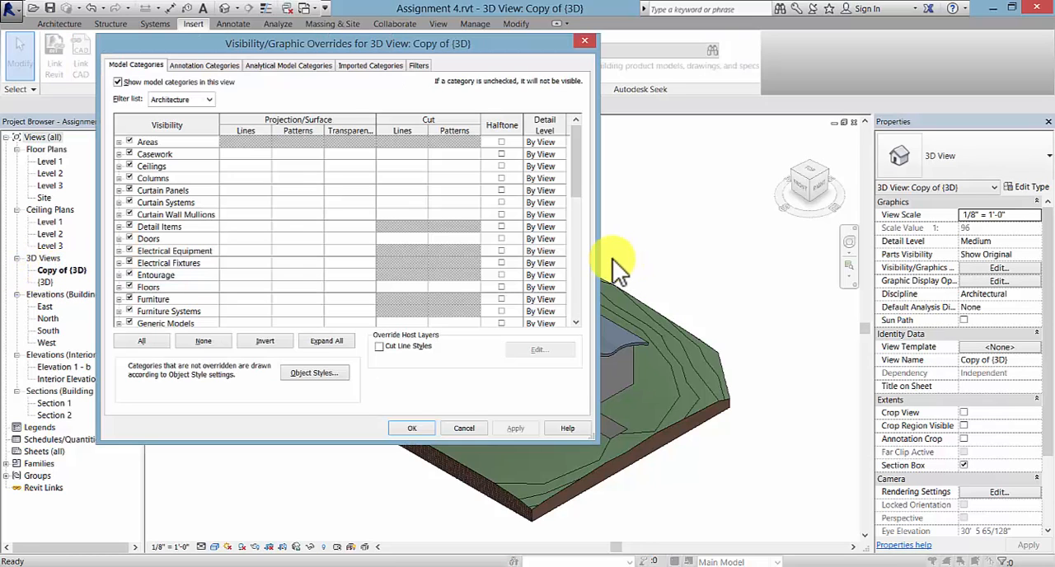
{"action": "left_click", "coordinate": [222, 65]}
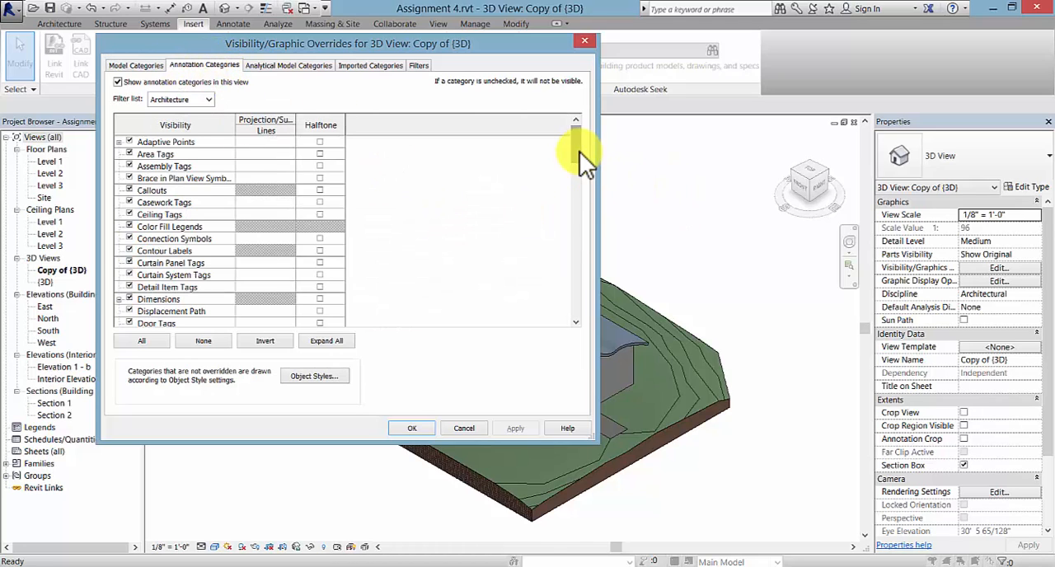
{"action": "mouse_move", "coordinate": [579, 152]}
{"action": "left_mouse_down"}
{"action": "mouse_move", "coordinate": [573, 258]}
{"action": "mouse_move", "coordinate": [547, 275]}
{"action": "left_mouse_up"}
{"action": "left_click", "coordinate": [130, 214]}
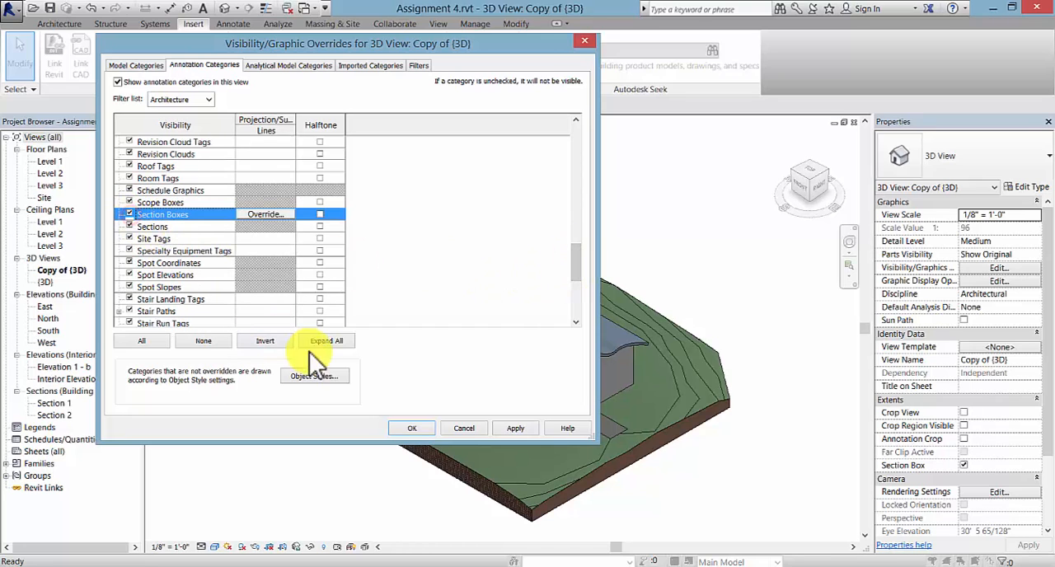
{"action": "left_click", "coordinate": [410, 426]}
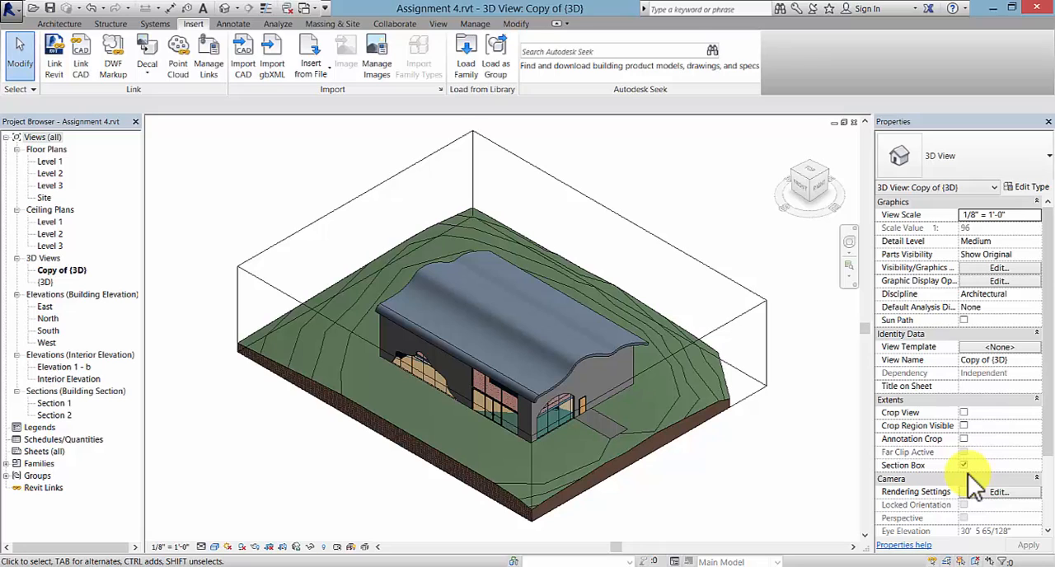
- Shrink the section box around the building, cutting through its east end while keeping the south and west walls inside
{"action": "left_click", "coordinate": [733, 319]}
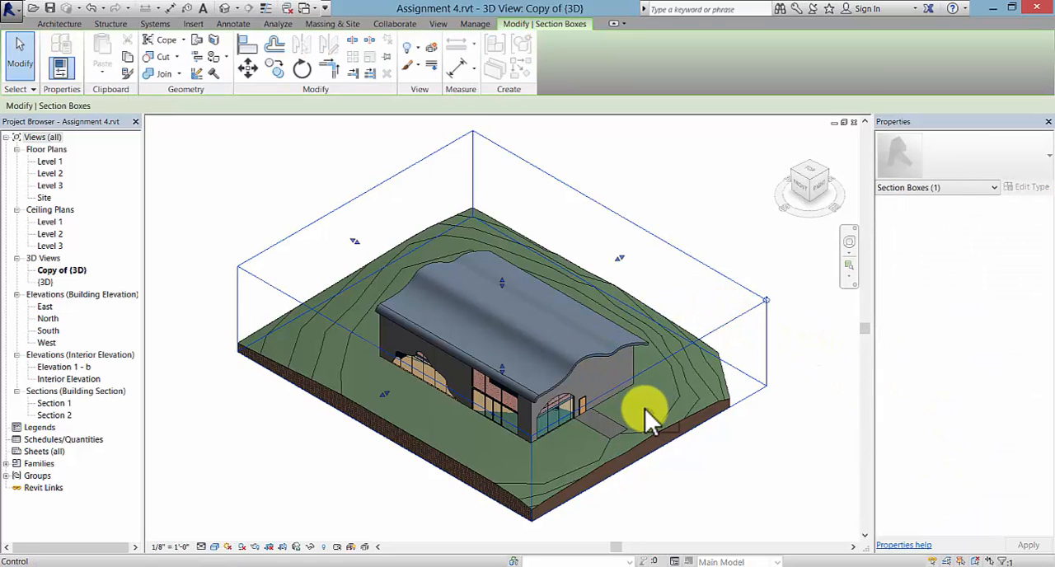
{"action": "left_click_drag", "start_coordinate": [647, 409], "coordinate": [574, 390]}
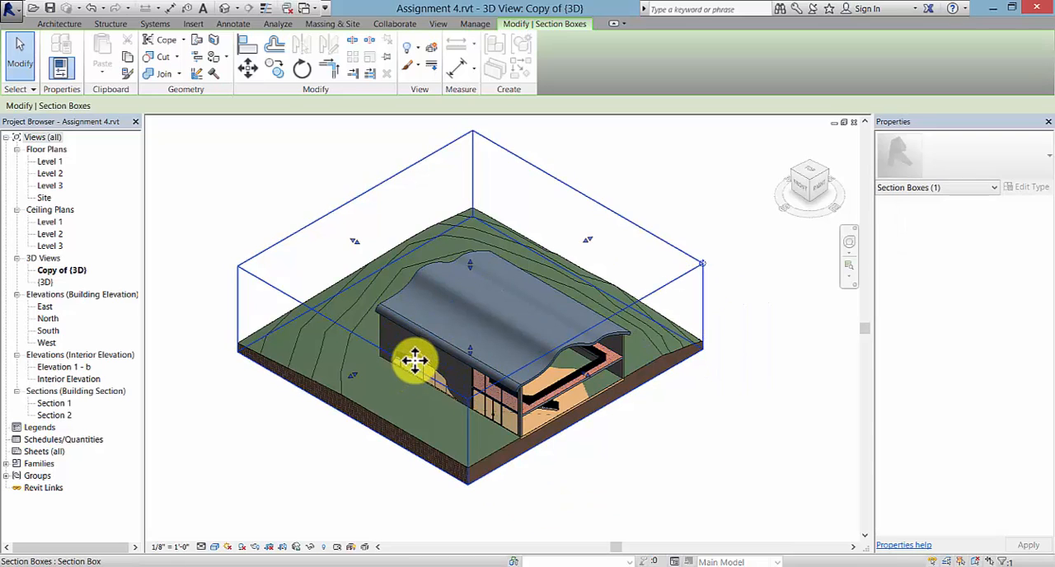
{"action": "left_click_drag", "start_coordinate": [354, 375], "coordinate": [431, 370]}
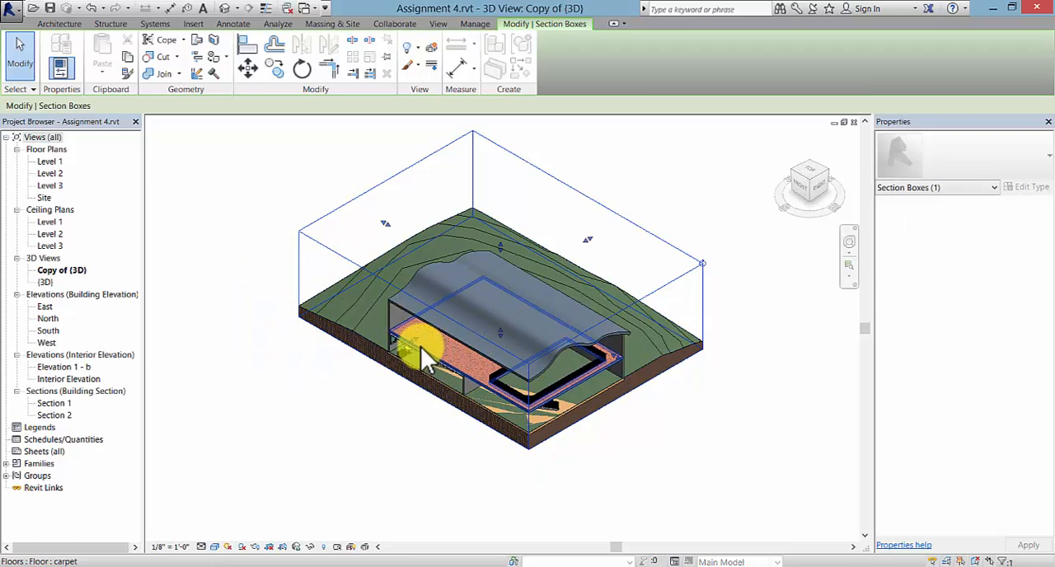
{"action": "left_click_drag", "start_coordinate": [411, 342], "coordinate": [360, 400]}
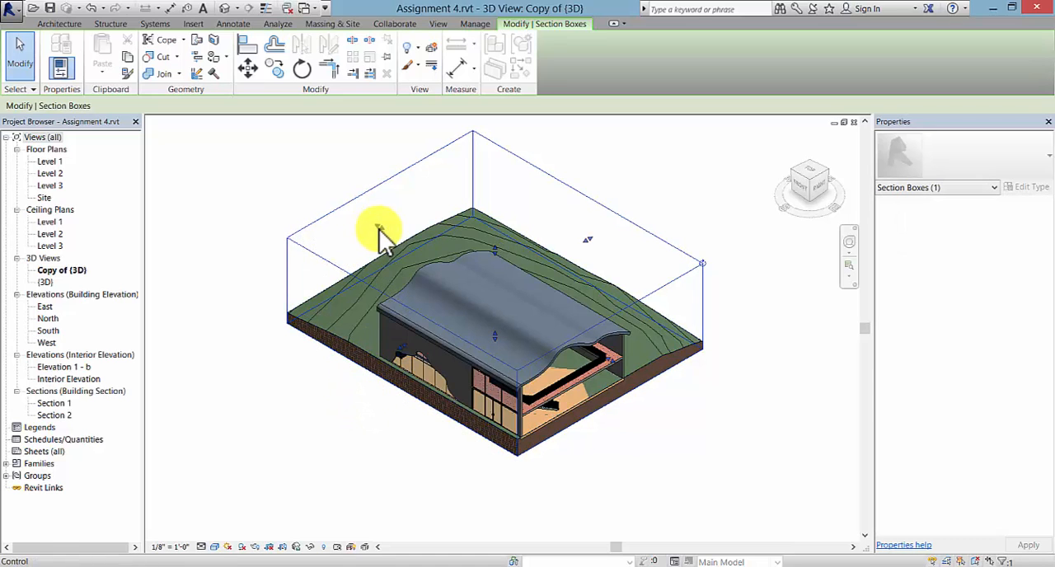
{"action": "left_click_drag", "start_coordinate": [381, 226], "coordinate": [461, 276]}
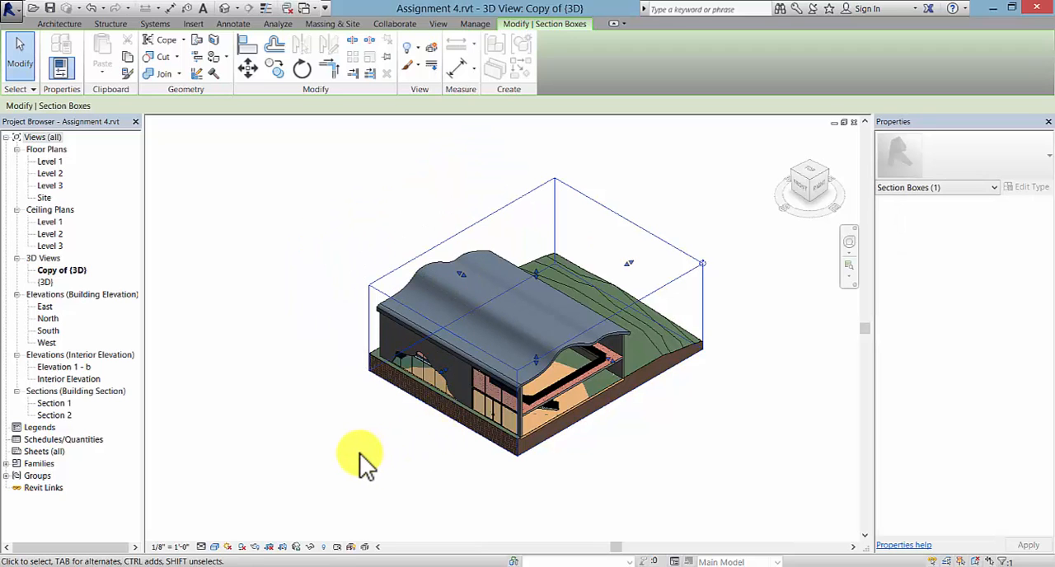
- Cut away the west end wall with the section box and bring its north face in close to the rear wall
{"action": "middle_click_drag", "start_coordinate": [360, 452], "coordinate": [582, 450], "text": "shift"}
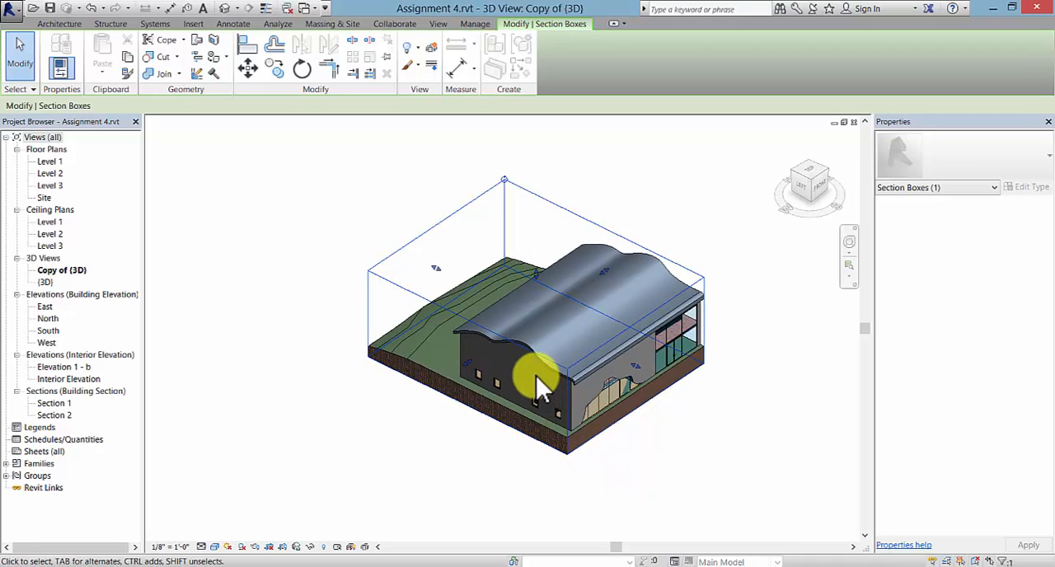
{"action": "left_click_drag", "start_coordinate": [468, 359], "coordinate": [509, 357]}
{"action": "scroll", "coordinate": [662, 428], "scroll_direction": "up", "scroll_amount": 2}
{"action": "middle_click_drag", "start_coordinate": [682, 404], "coordinate": [640, 452]}
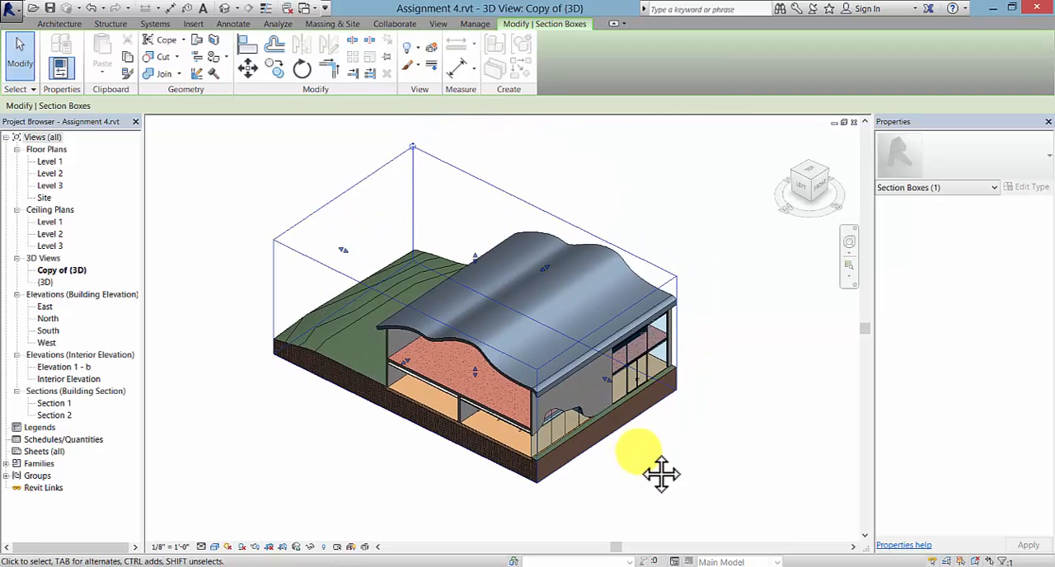
{"action": "left_click", "coordinate": [328, 204]}
{"action": "left_click_drag", "start_coordinate": [344, 250], "coordinate": [426, 292]}
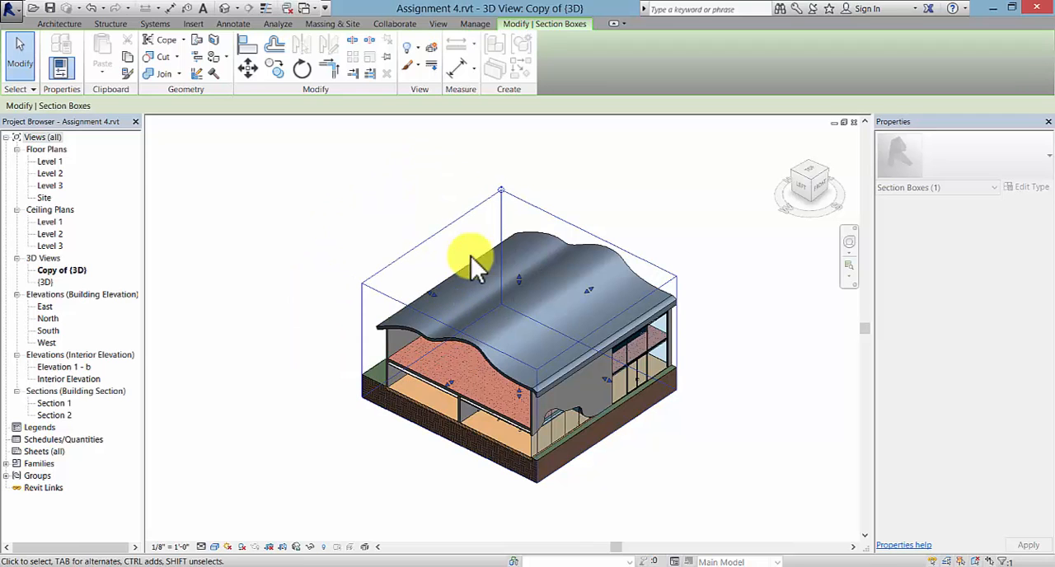
- Raise the section box's base and lower its top to cut off the roof, with the east face moved out past the end wall
{"action": "scroll", "coordinate": [553, 498], "scroll_direction": "up", "scroll_amount": 3}
{"action": "left_click_drag", "start_coordinate": [501, 334], "coordinate": [502, 322]}
{"action": "middle_click_drag", "start_coordinate": [426, 442], "coordinate": [422, 467]}
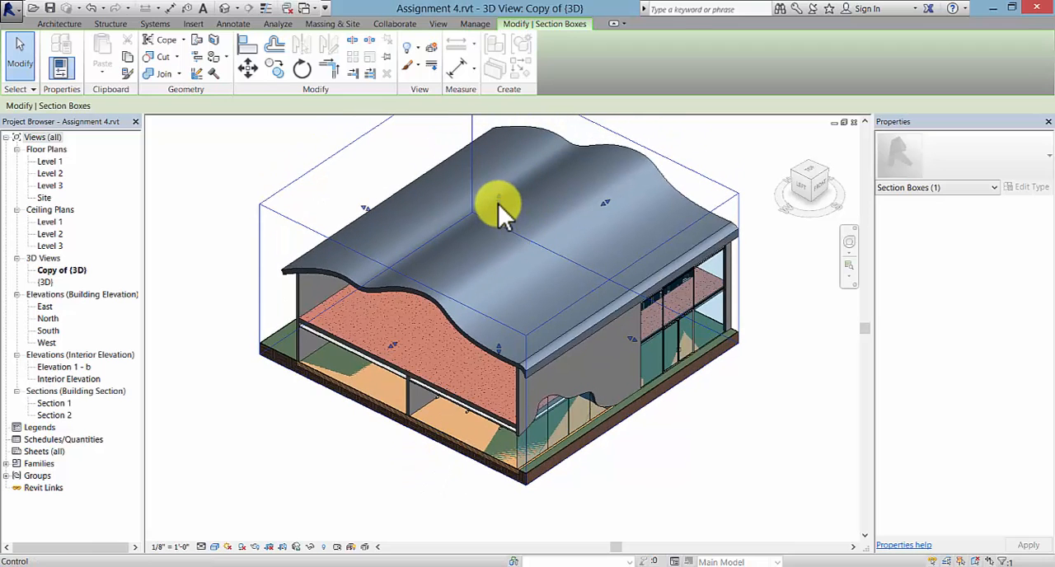
{"action": "left_click_drag", "start_coordinate": [498, 203], "coordinate": [497, 205]}
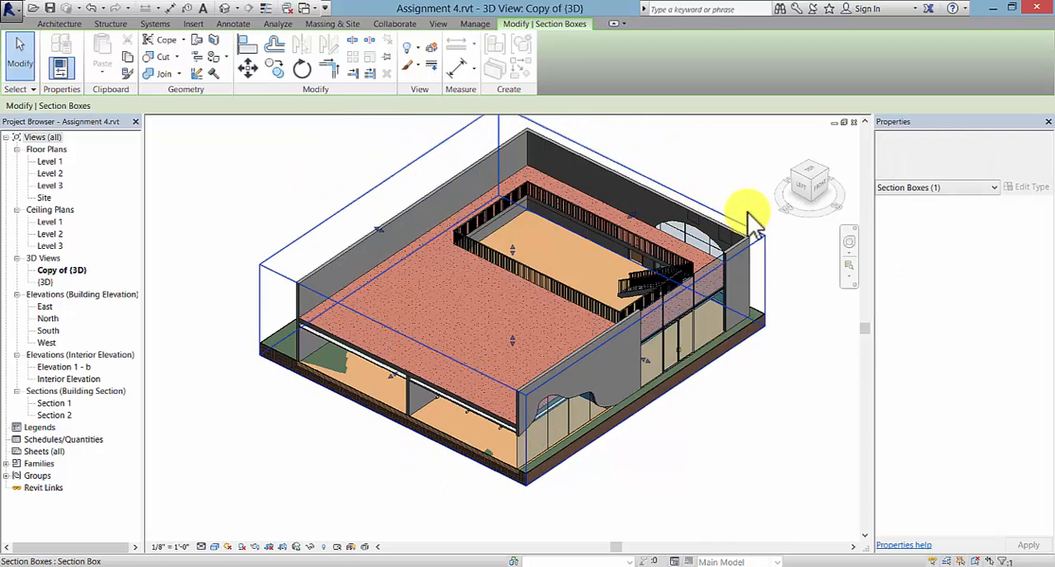
{"action": "left_click_drag", "start_coordinate": [636, 215], "coordinate": [737, 200]}
{"action": "left_click", "coordinate": [750, 401]}
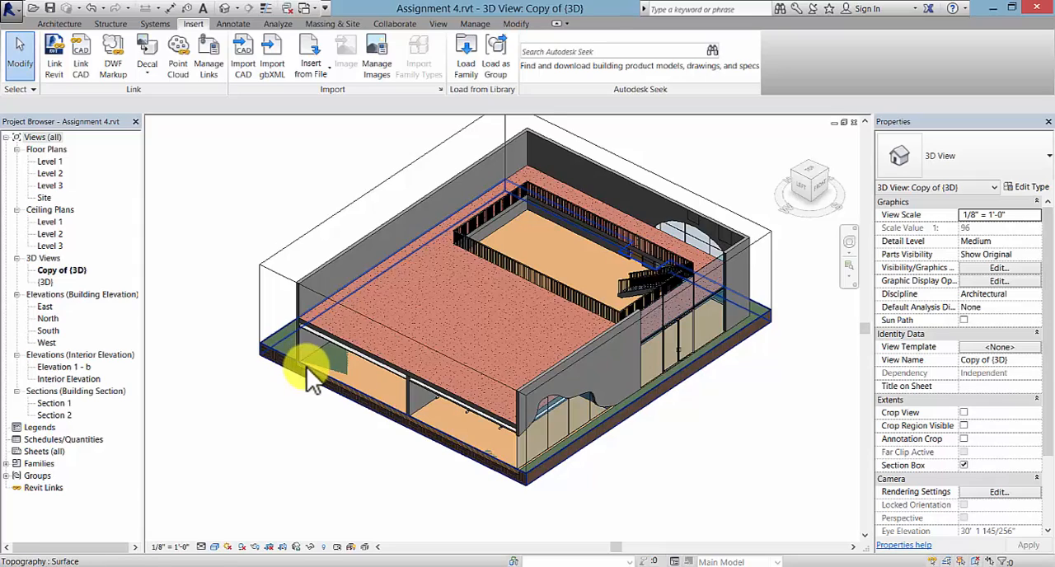
{"action": "scroll", "coordinate": [387, 465], "scroll_direction": "up", "scroll_amount": 2}
{"action": "scroll", "coordinate": [391, 467], "scroll_direction": "down", "scroll_amount": 2}
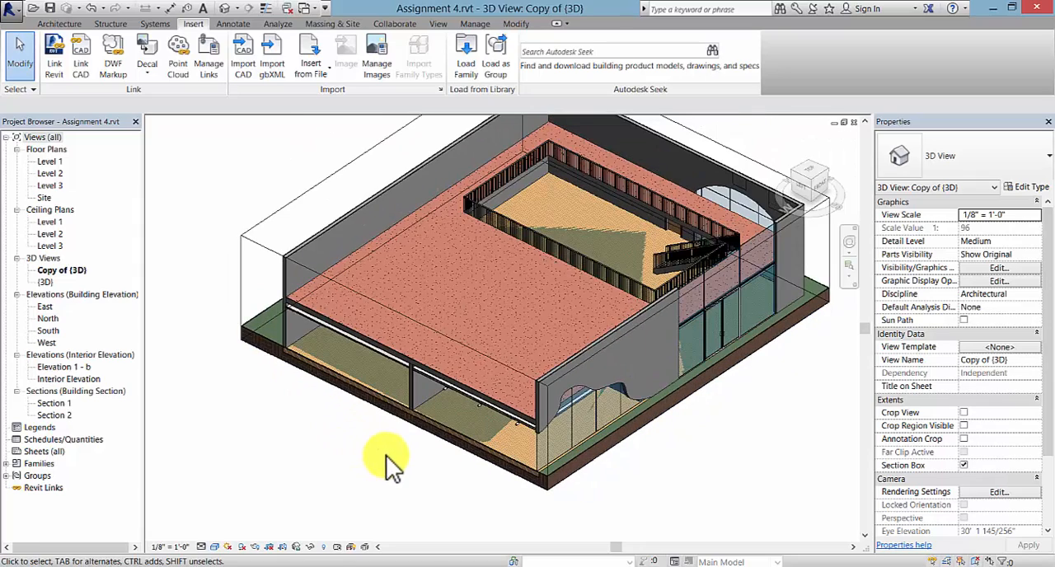
{"action": "middle_click_drag", "start_coordinate": [385, 459], "coordinate": [382, 495]}
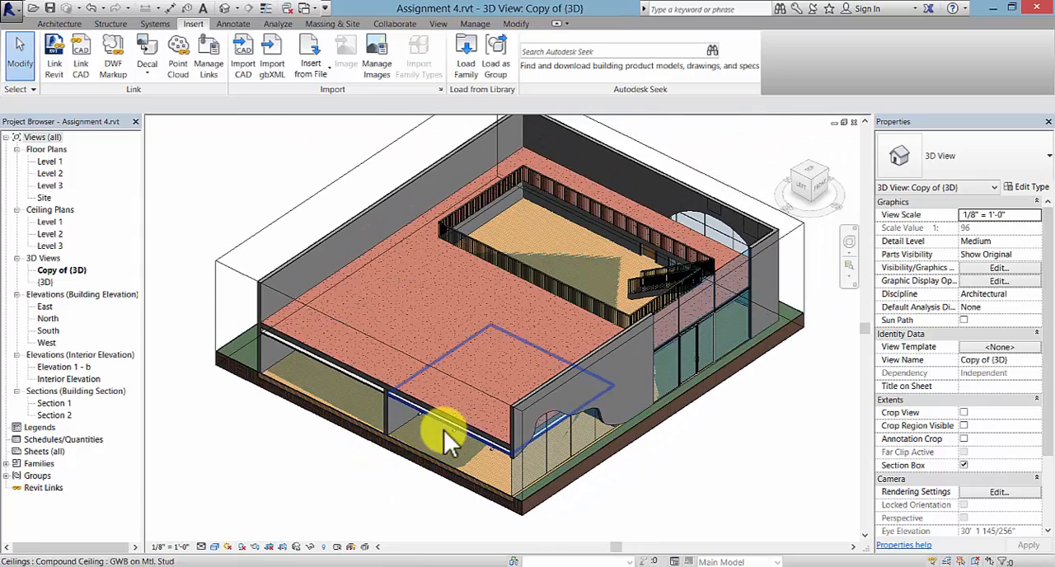
{"action": "middle_click_drag", "start_coordinate": [354, 456], "coordinate": [327, 474]}
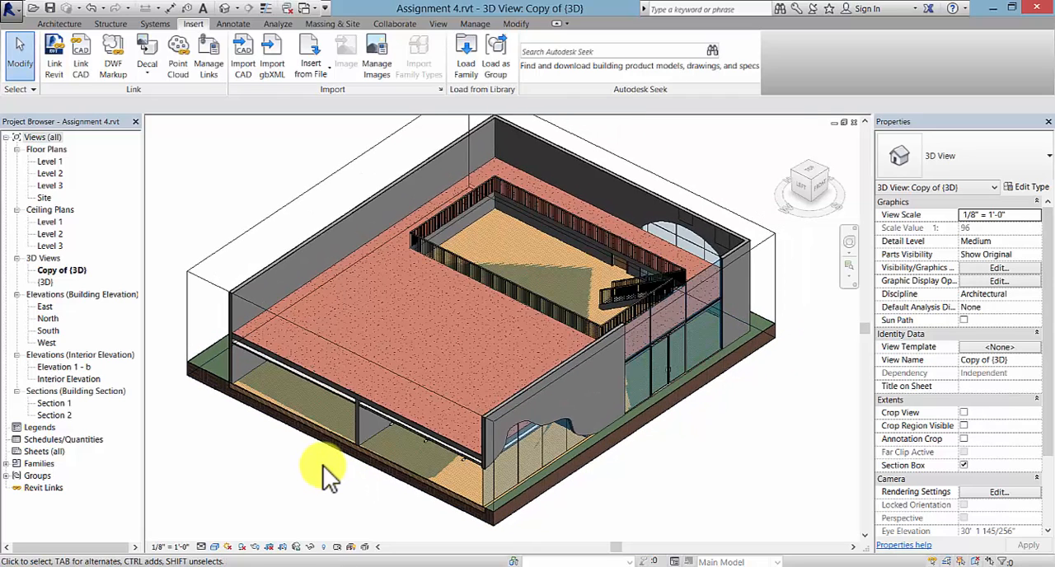
- Open the Site floor plan and hide the Roofs model category in it
{"action": "double_click", "coordinate": [45, 198]}
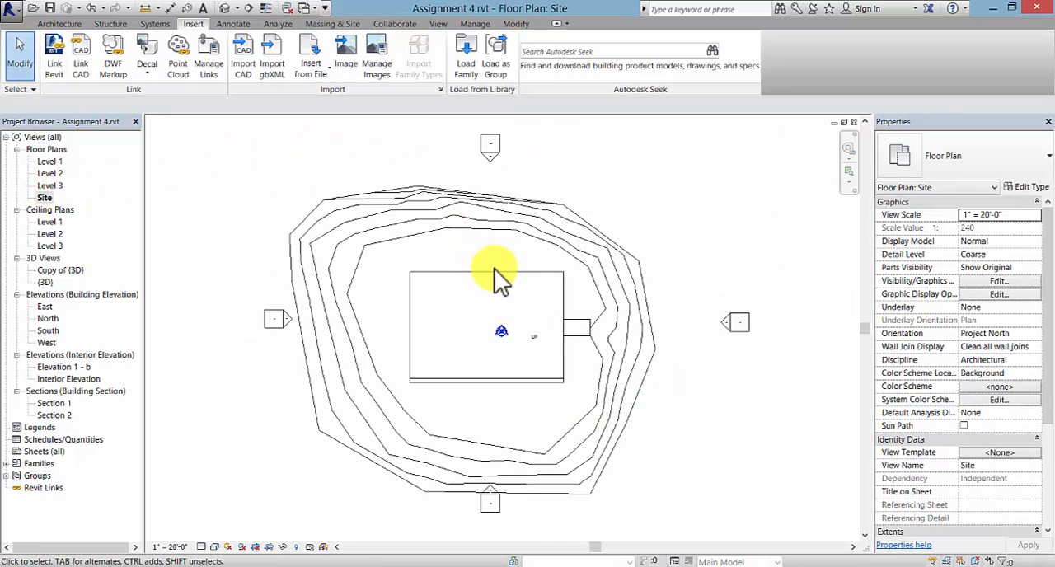
{"action": "key", "text": "v"}
{"action": "key", "text": "v"}
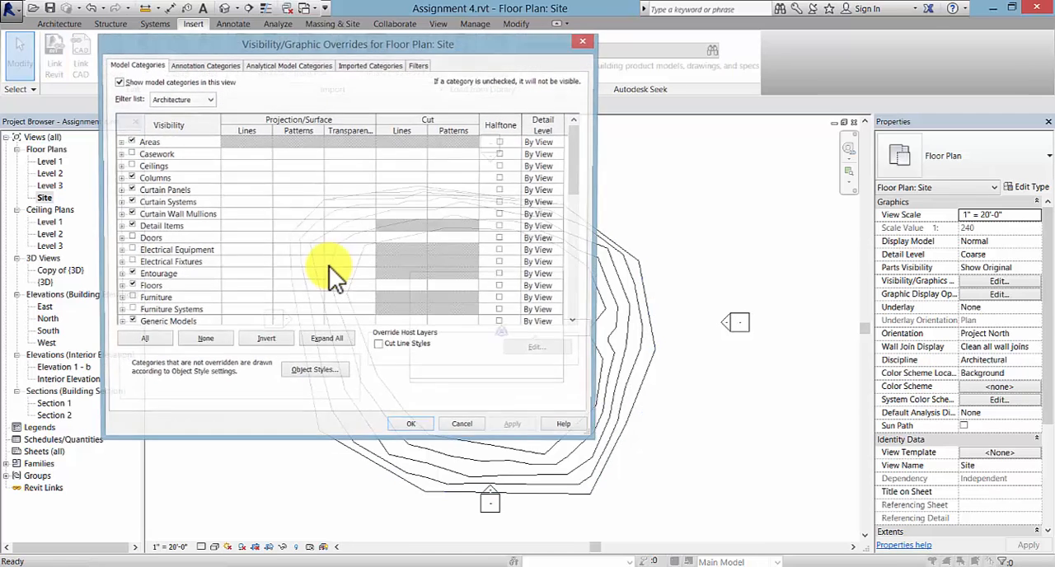
{"action": "left_click_drag", "start_coordinate": [576, 146], "coordinate": [574, 231]}
{"action": "left_click", "coordinate": [130, 263]}
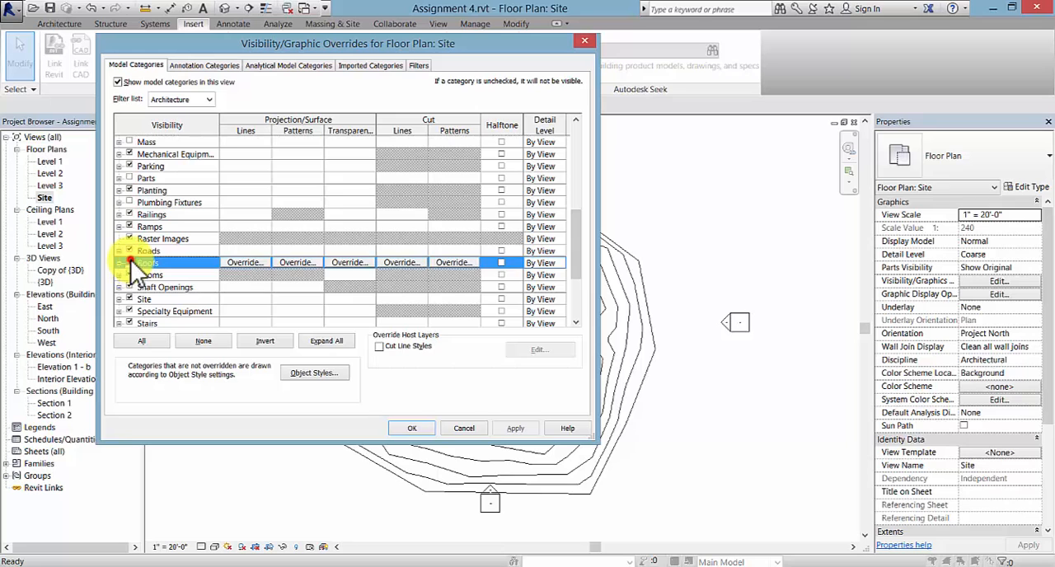
{"action": "left_click", "coordinate": [411, 428]}
{"action": "scroll", "coordinate": [470, 329], "scroll_direction": "up", "scroll_amount": 5}
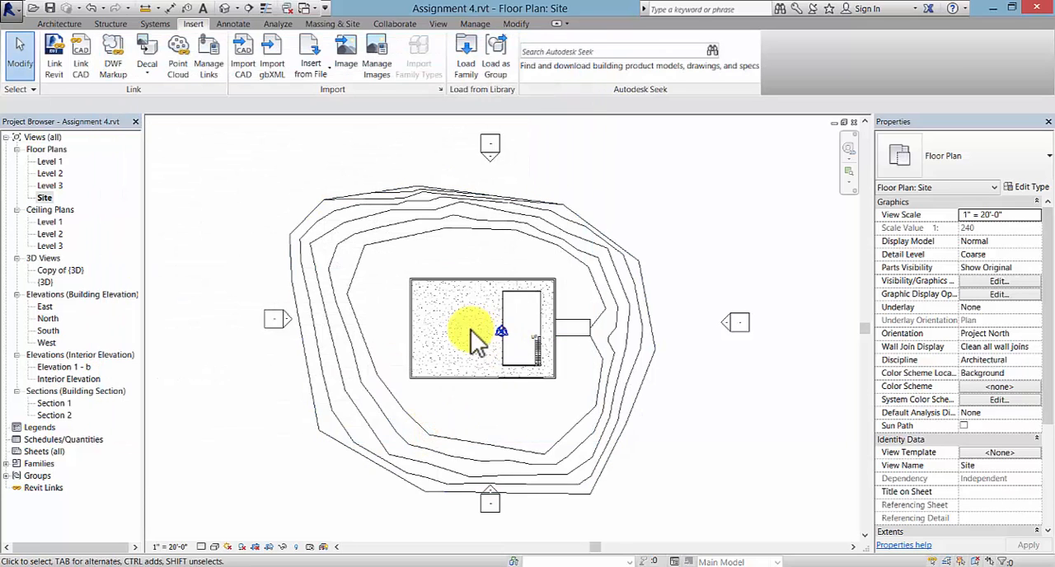
- Start a building pad on Level 1 and create its boundary lines by picking the four exterior walls
{"action": "left_click", "coordinate": [329, 24]}
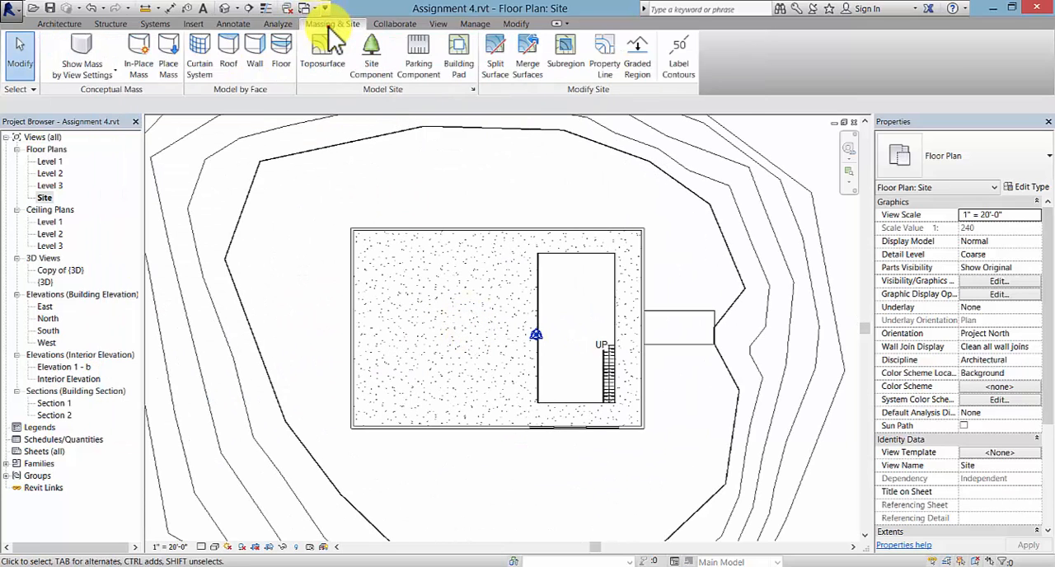
{"action": "left_click", "coordinate": [459, 64]}
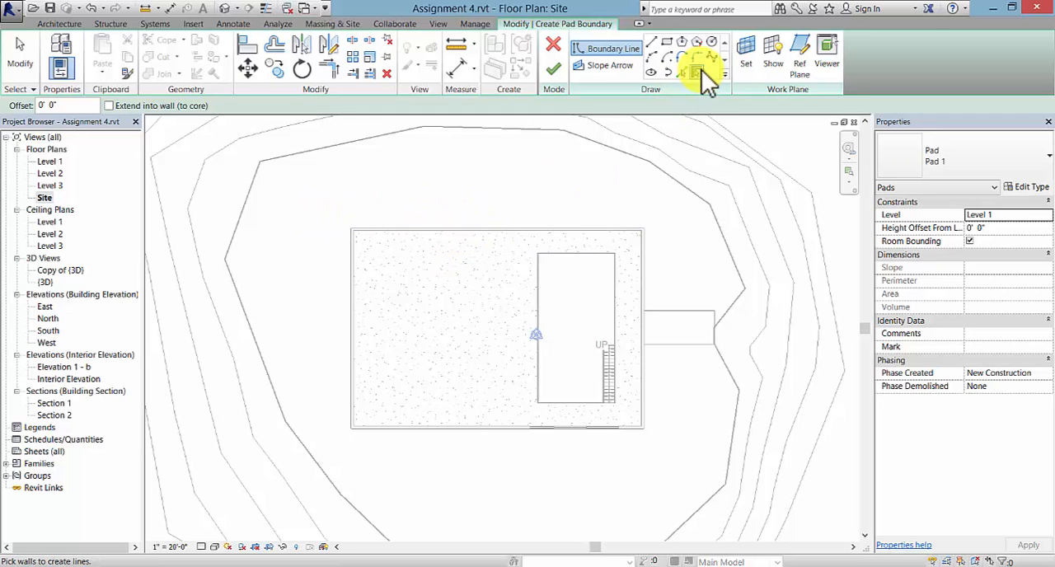
{"action": "left_click", "coordinate": [459, 225]}
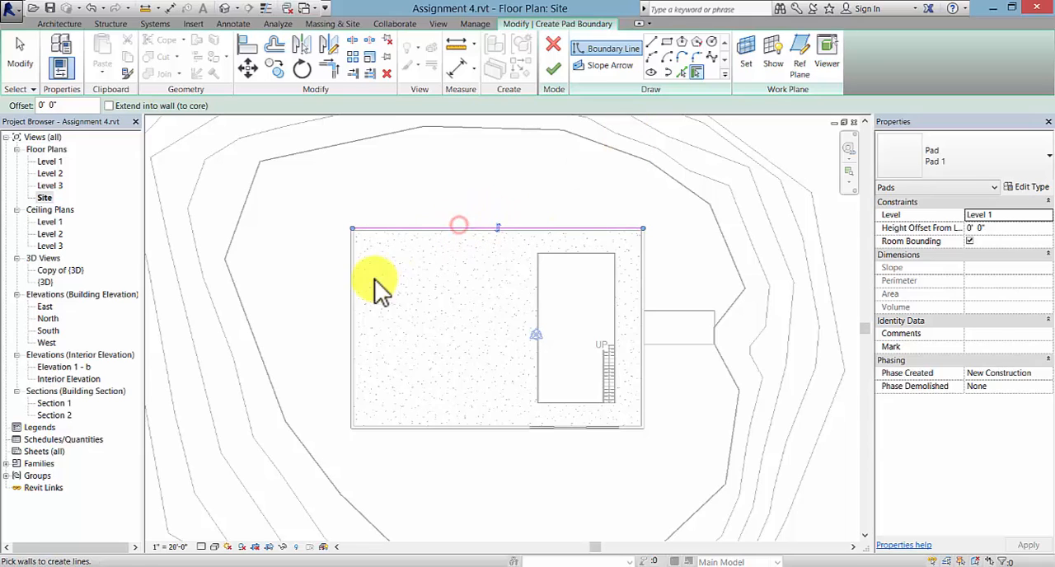
{"action": "left_click", "coordinate": [352, 334]}
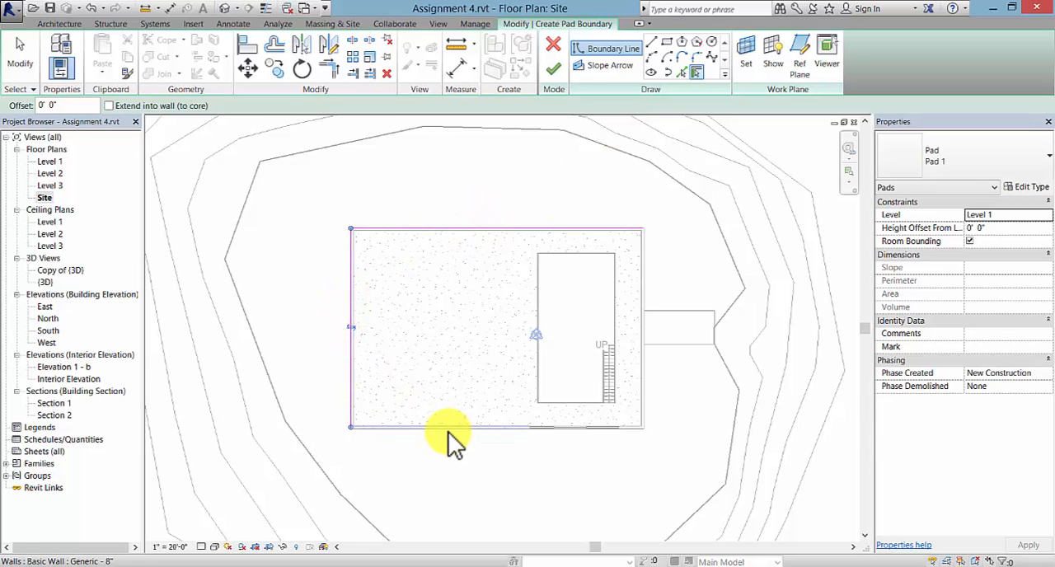
{"action": "left_click", "coordinate": [447, 430]}
{"action": "left_click", "coordinate": [647, 393]}
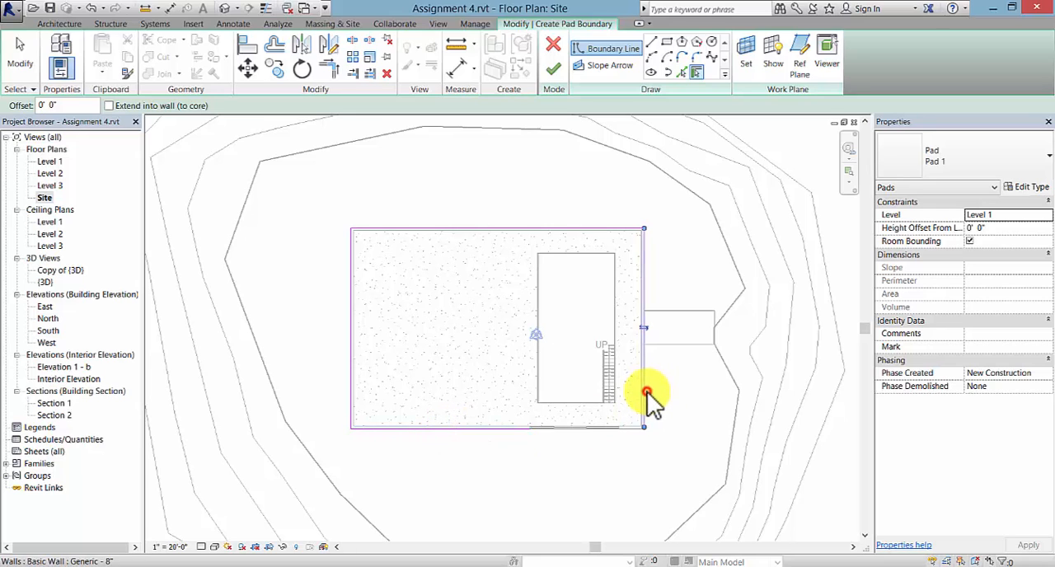
- Extend the pad's south boundary line past the glazed opening to form a corner with the east line
{"action": "scroll", "coordinate": [558, 452], "scroll_direction": "up", "scroll_amount": 1}
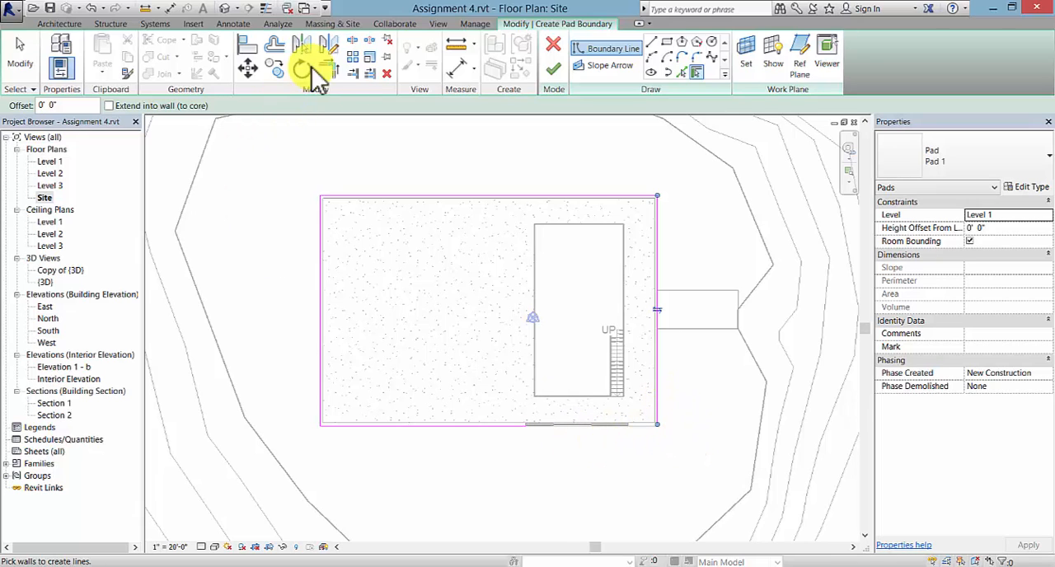
{"action": "left_click", "coordinate": [333, 65]}
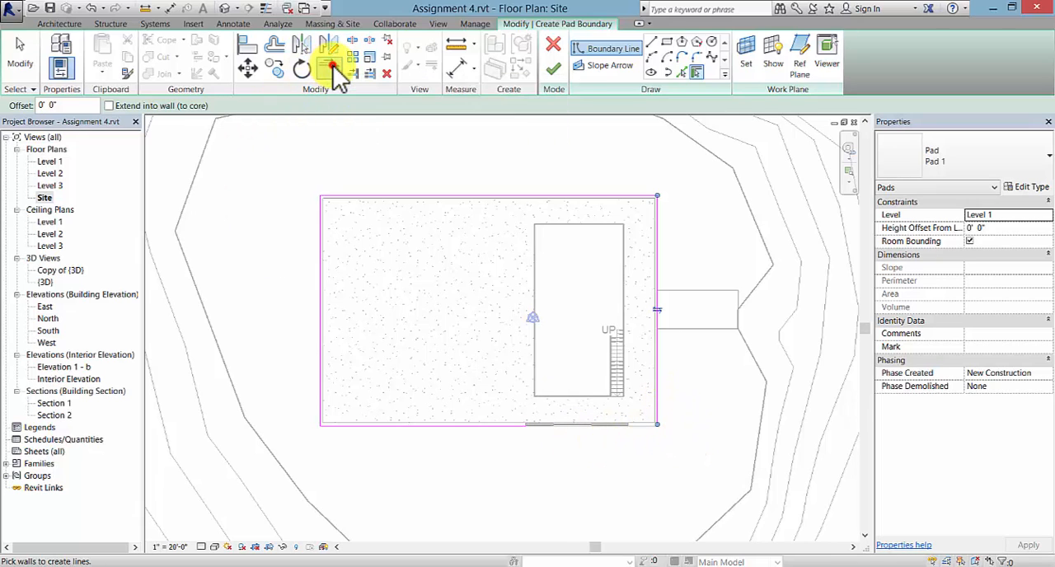
{"action": "left_click", "coordinate": [502, 426]}
{"action": "left_click", "coordinate": [660, 393]}
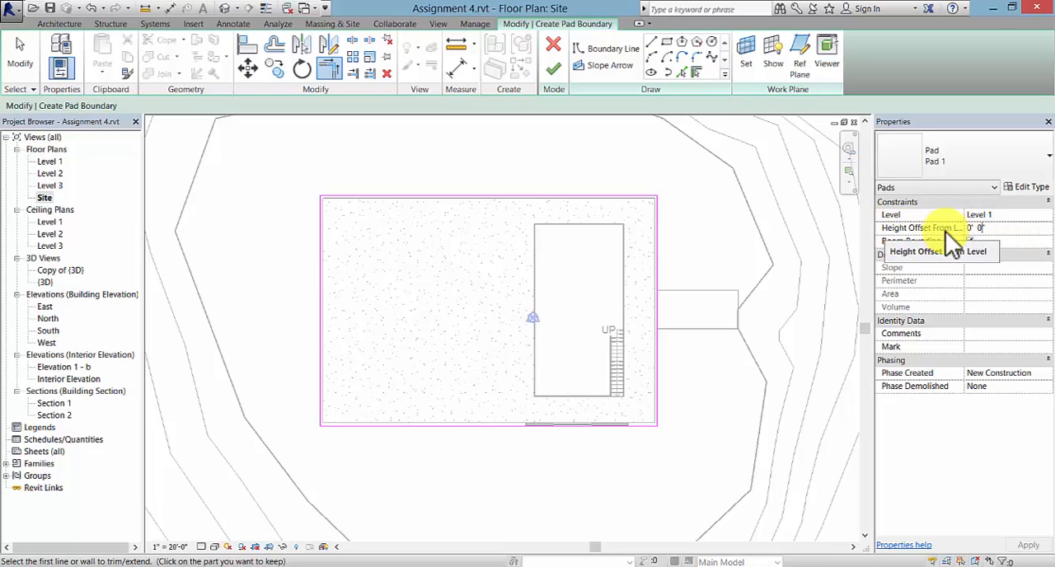
- Set the pad's height offset from Level 1 to -8' and finish the pad boundary
{"action": "left_click", "coordinate": [987, 228]}
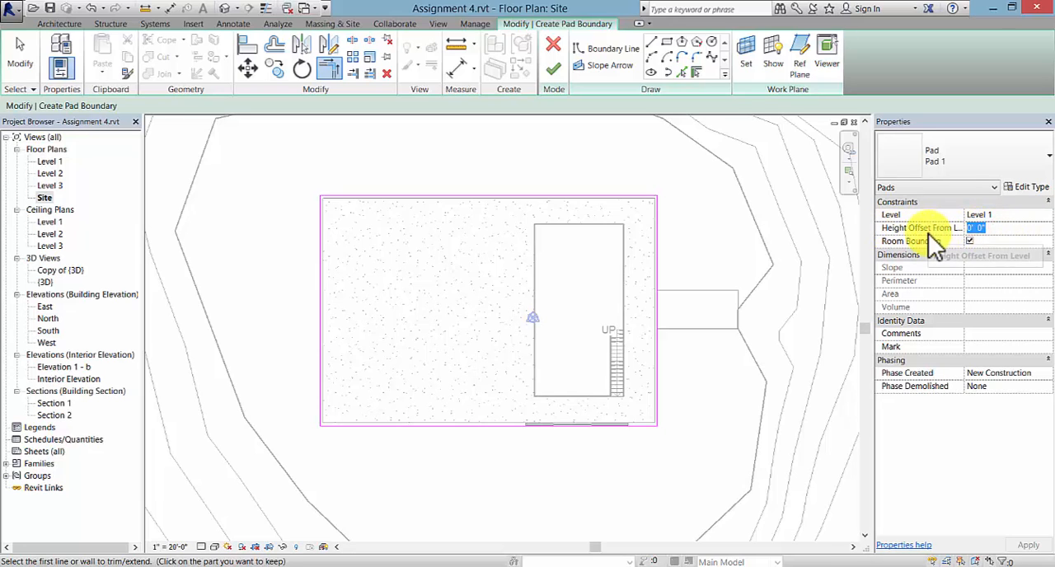
{"action": "type", "text": "-8"}
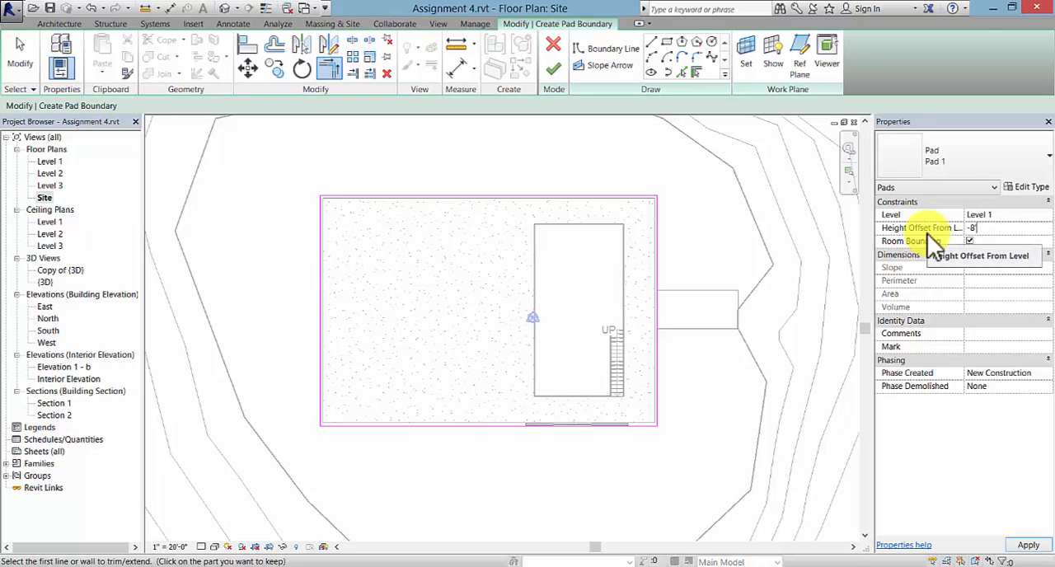
{"action": "type", "text": "'"}
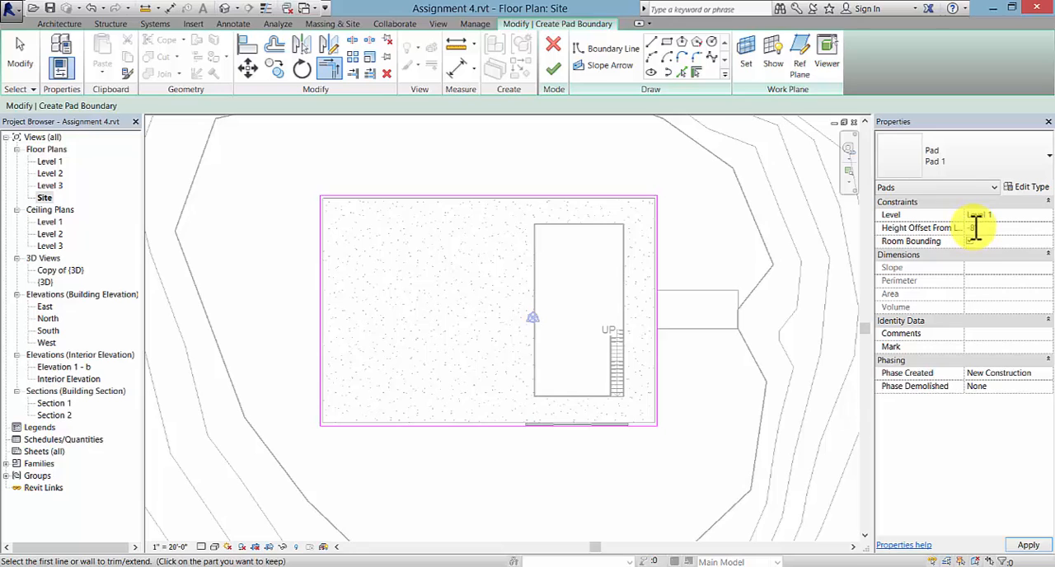
{"action": "left_click", "coordinate": [1031, 546]}
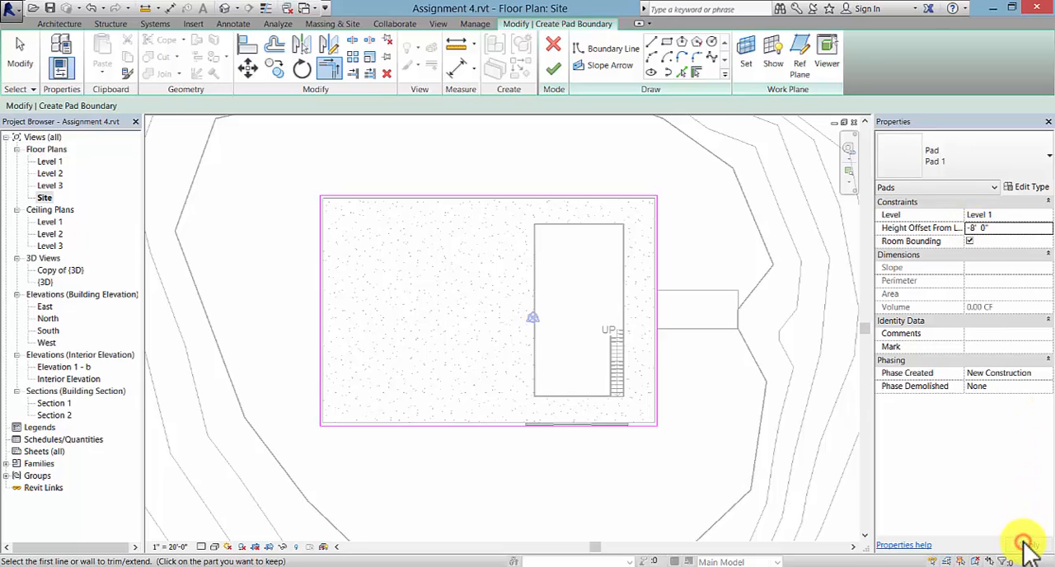
{"action": "left_click", "coordinate": [556, 73]}
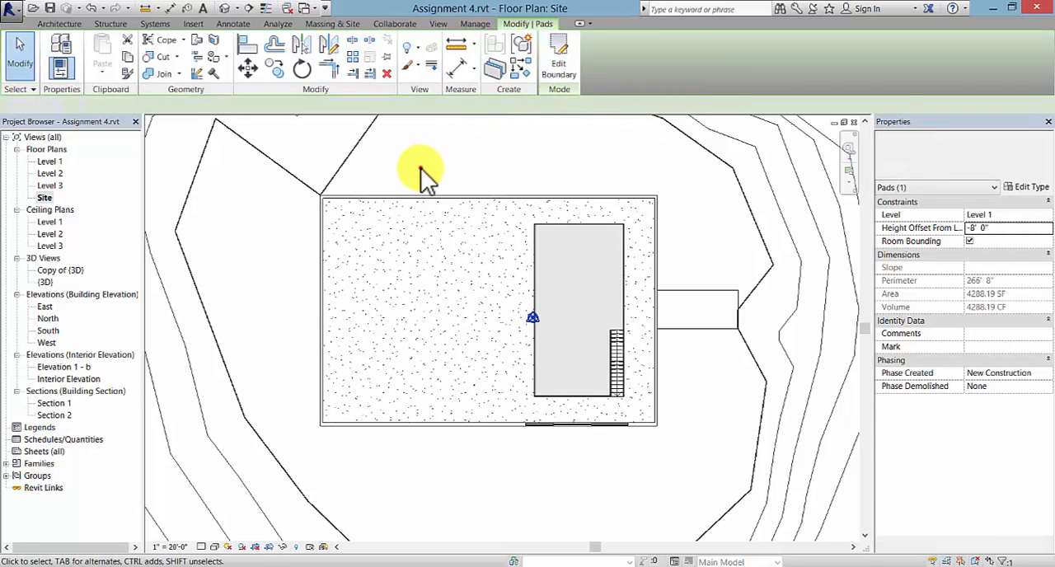
- Open the Copy of {3D} cutaway view and examine the ground and pad beneath the building
{"action": "scroll", "coordinate": [429, 173], "scroll_direction": "down", "scroll_amount": 3}
{"action": "middle_click_drag", "start_coordinate": [431, 177], "coordinate": [441, 231]}
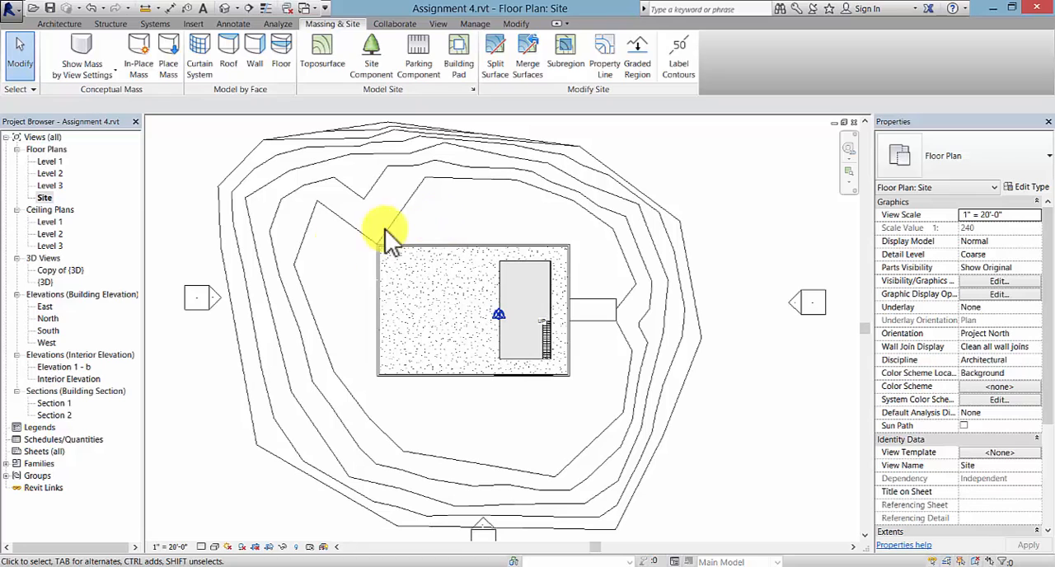
{"action": "double_click", "coordinate": [75, 271]}
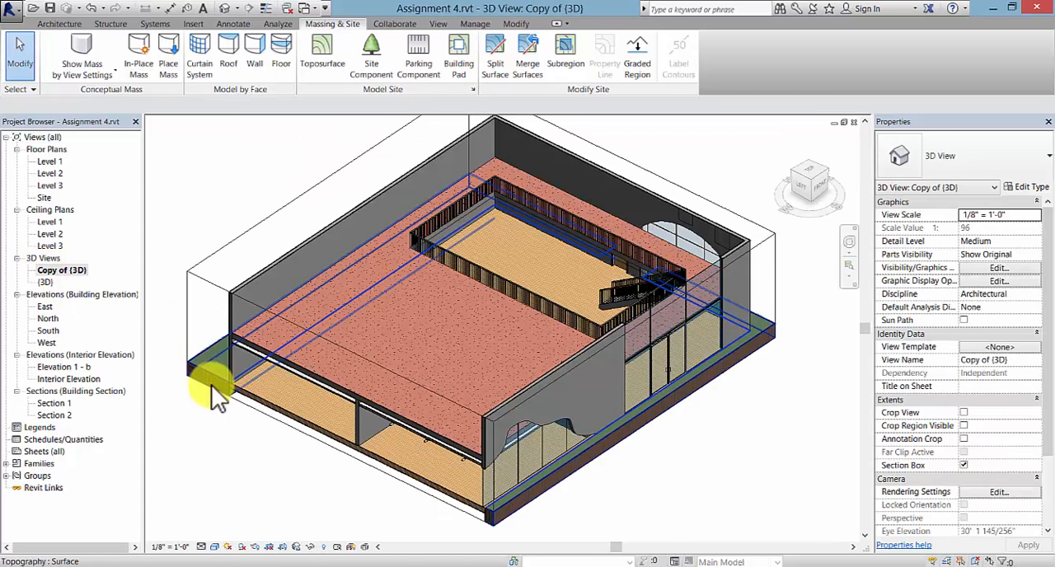
{"action": "middle_click_drag", "start_coordinate": [282, 461], "coordinate": [299, 440]}
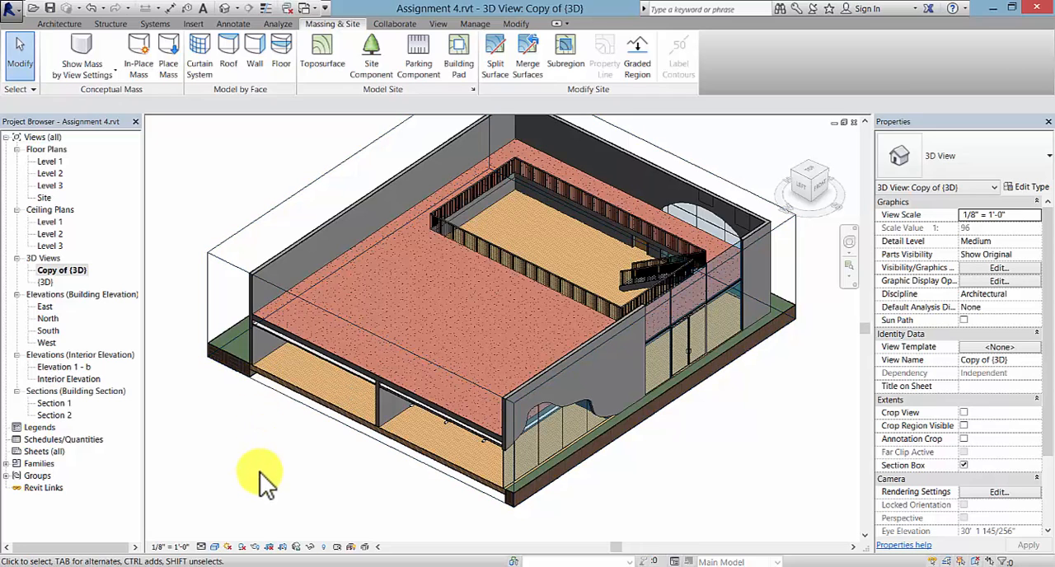
{"action": "middle_click_drag", "start_coordinate": [302, 469], "coordinate": [294, 483]}
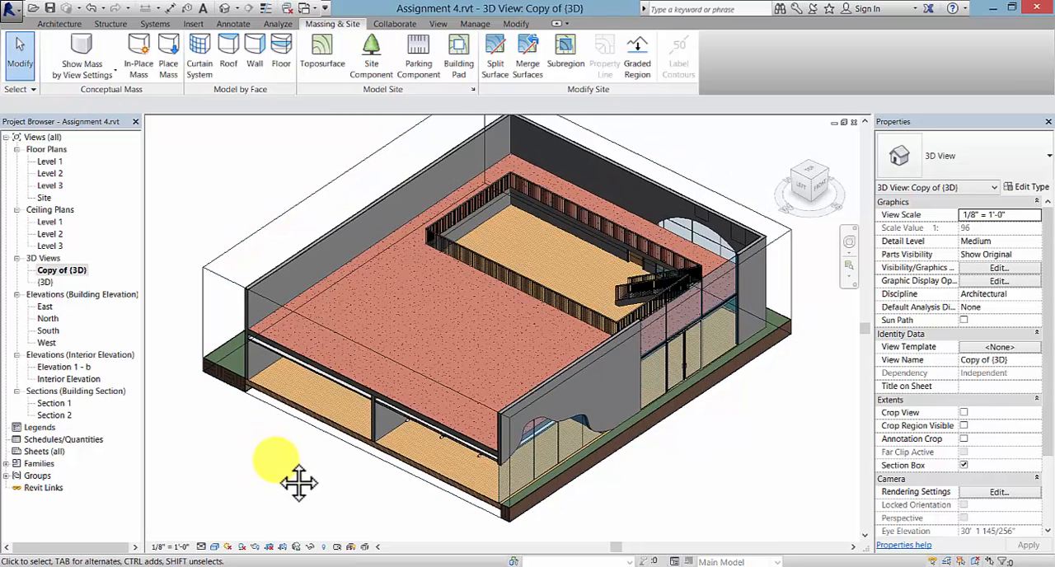
- Rename the Copy of {3D} view as Graphic Display Options
{"action": "left_click", "coordinate": [62, 270]}
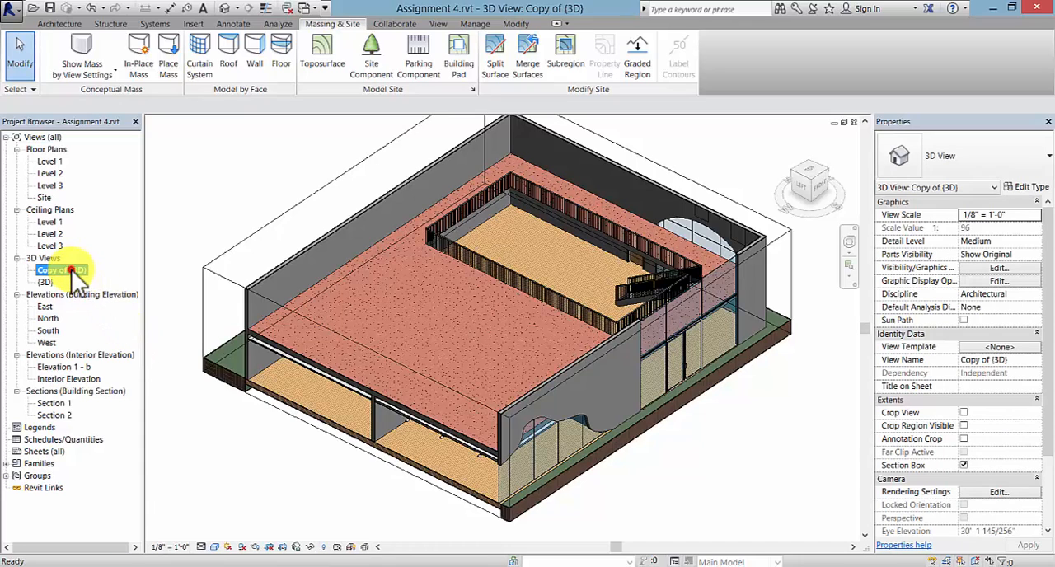
{"action": "right_click", "coordinate": [72, 269]}
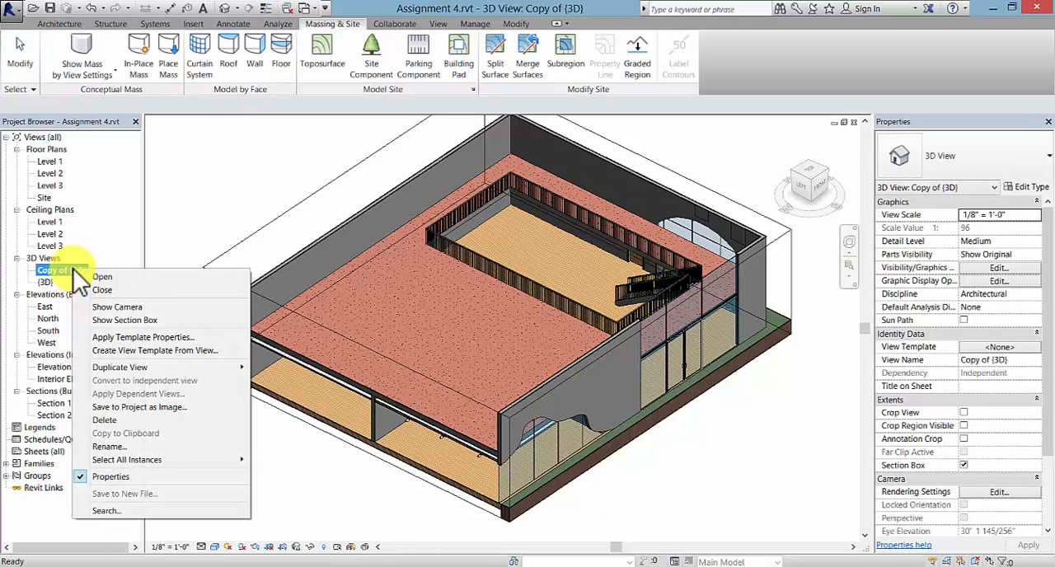
{"action": "left_click", "coordinate": [122, 447]}
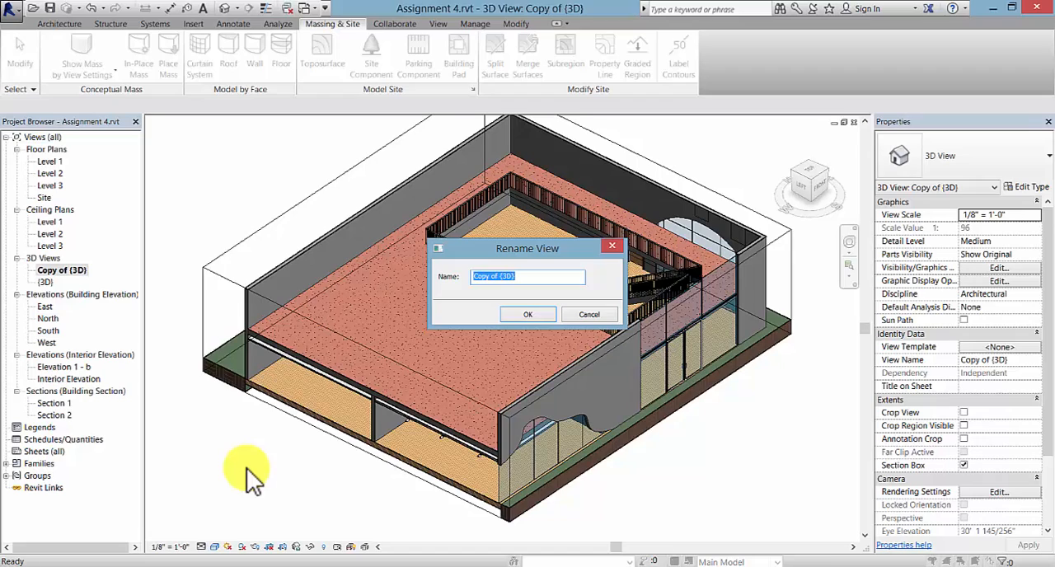
{"action": "type", "text": "Graphic Display Options"}
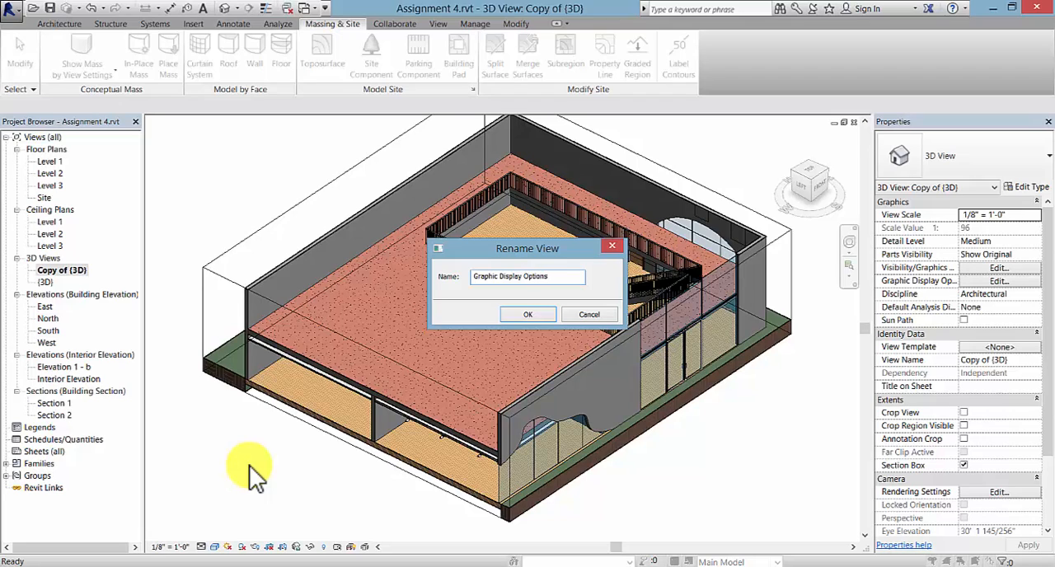
{"action": "left_click", "coordinate": [531, 314]}
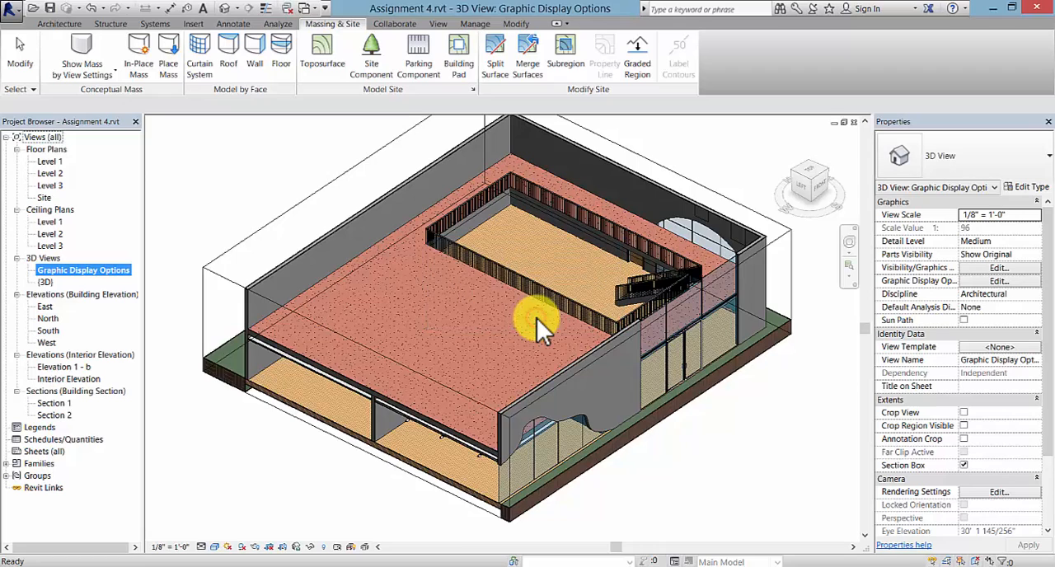
- Move the section box's west face farther into the building to cut the two west rooms deeper
{"action": "left_click", "coordinate": [390, 469]}
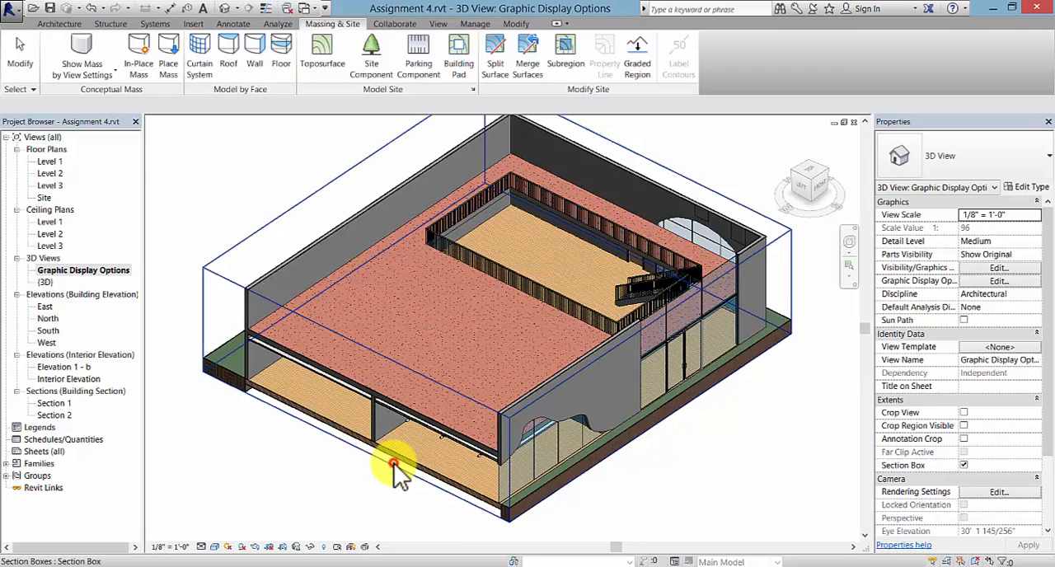
{"action": "left_click", "coordinate": [394, 473]}
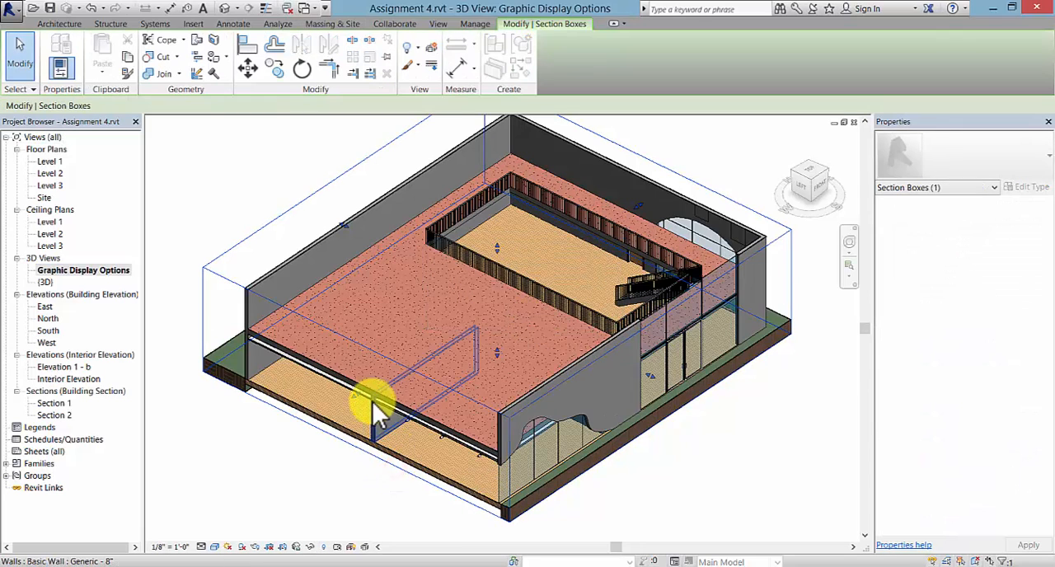
{"action": "left_click_drag", "start_coordinate": [360, 394], "coordinate": [411, 387]}
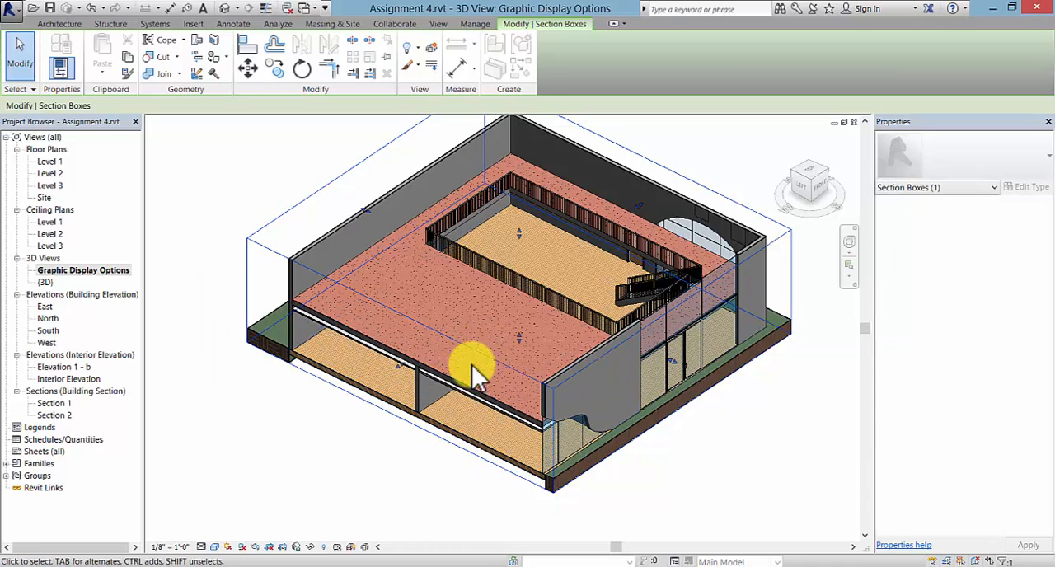
{"action": "left_click", "coordinate": [373, 447]}
{"action": "middle_click_drag", "start_coordinate": [374, 447], "coordinate": [354, 453]}
{"action": "scroll", "coordinate": [375, 475], "scroll_direction": "down", "scroll_amount": 1}
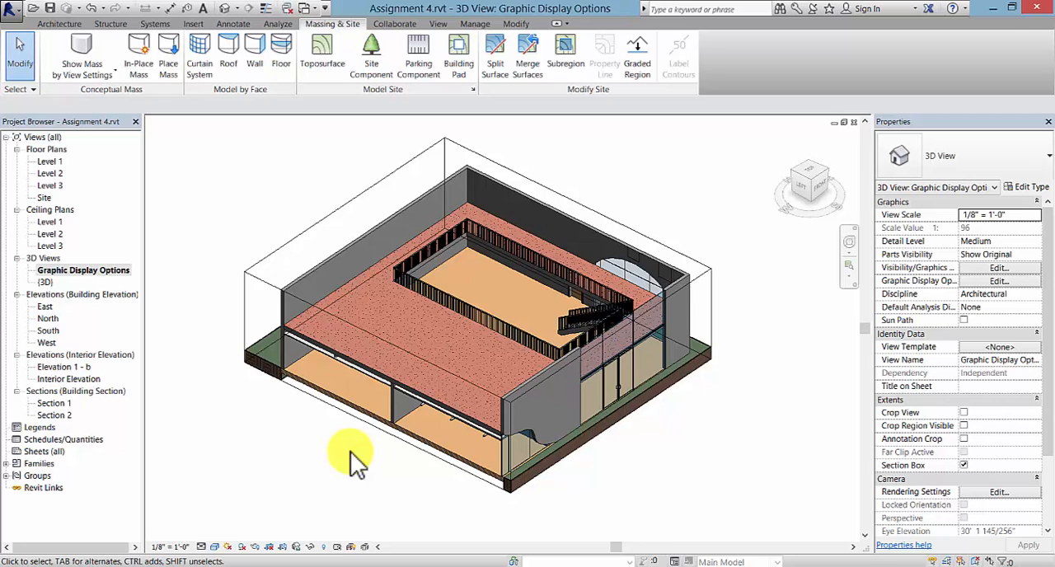
- Open the Level 1 floor plan and move the three chairs and two round tables about 30' east, near the interior wall
{"action": "double_click", "coordinate": [51, 161]}
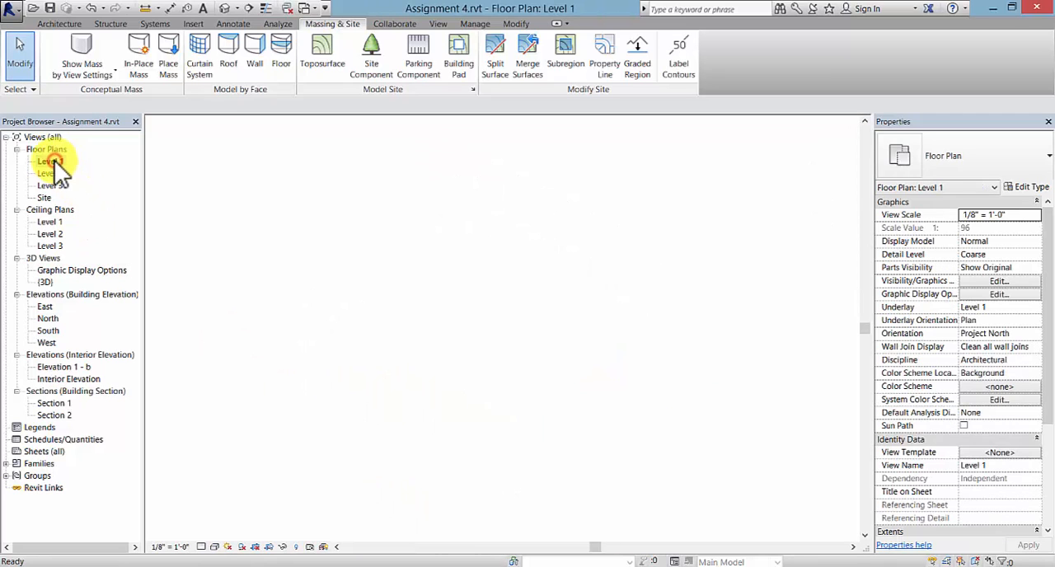
{"action": "scroll", "coordinate": [610, 367], "scroll_direction": "up", "scroll_amount": 1}
{"action": "left_click", "coordinate": [292, 332]}
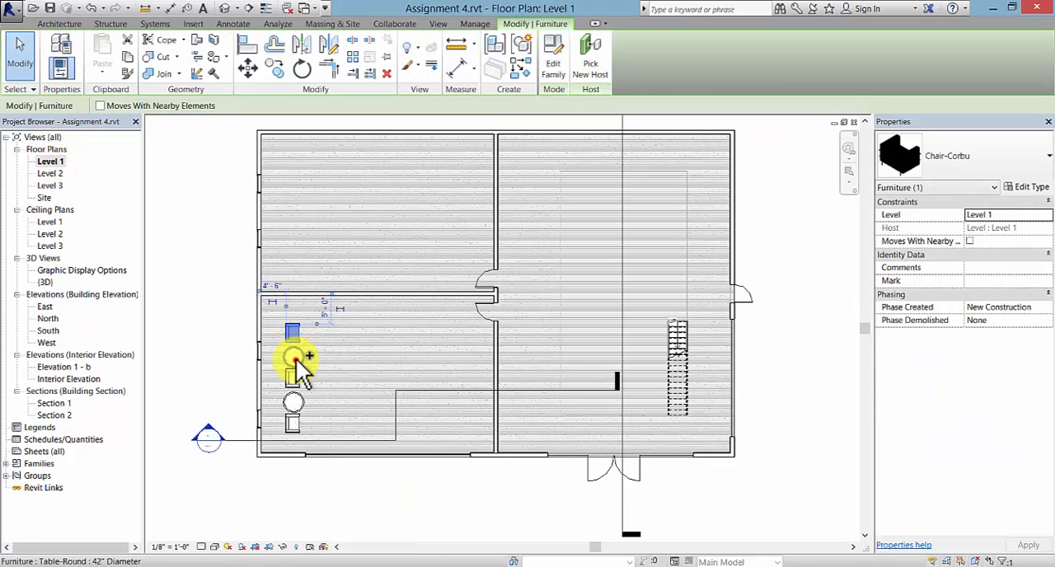
{"action": "left_click", "coordinate": [294, 356], "text": "ctrl"}
{"action": "left_click", "coordinate": [292, 378], "text": "ctrl"}
{"action": "left_click", "coordinate": [293, 401], "text": "ctrl"}
{"action": "left_click", "coordinate": [295, 426], "text": "ctrl"}
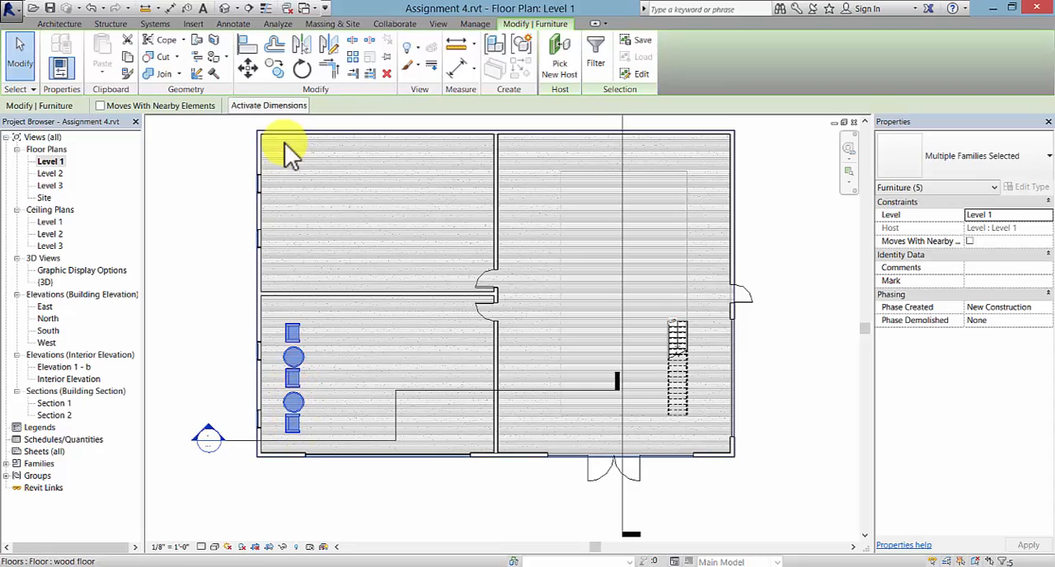
{"action": "left_click", "coordinate": [247, 68]}
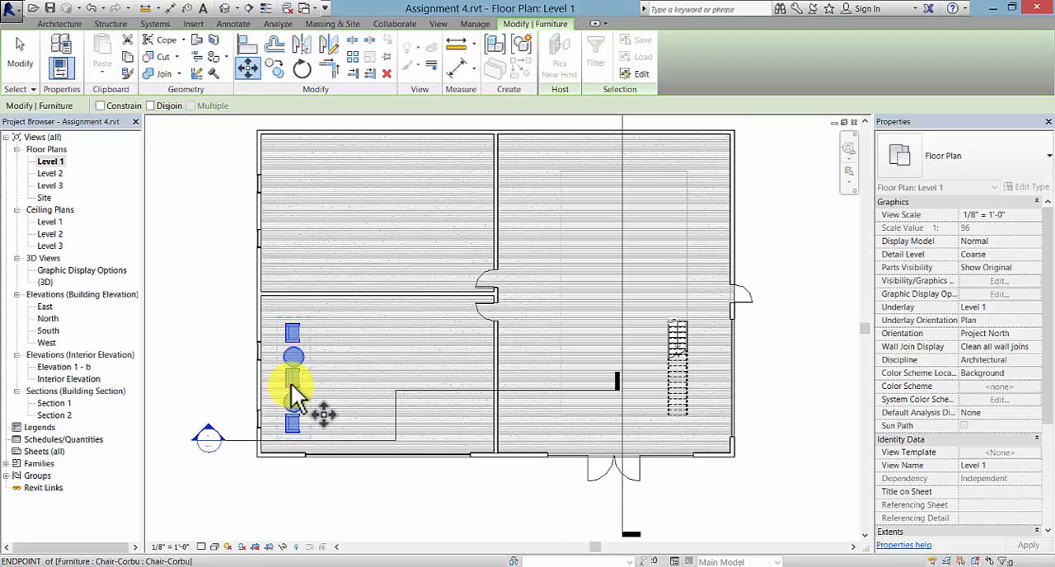
{"action": "left_click", "coordinate": [285, 387]}
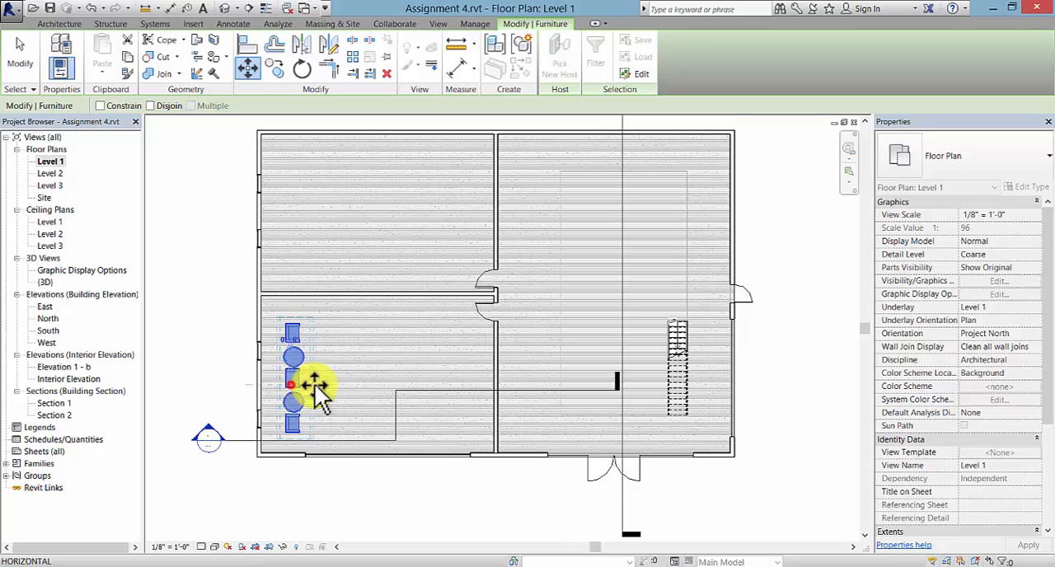
{"action": "left_click", "coordinate": [463, 393]}
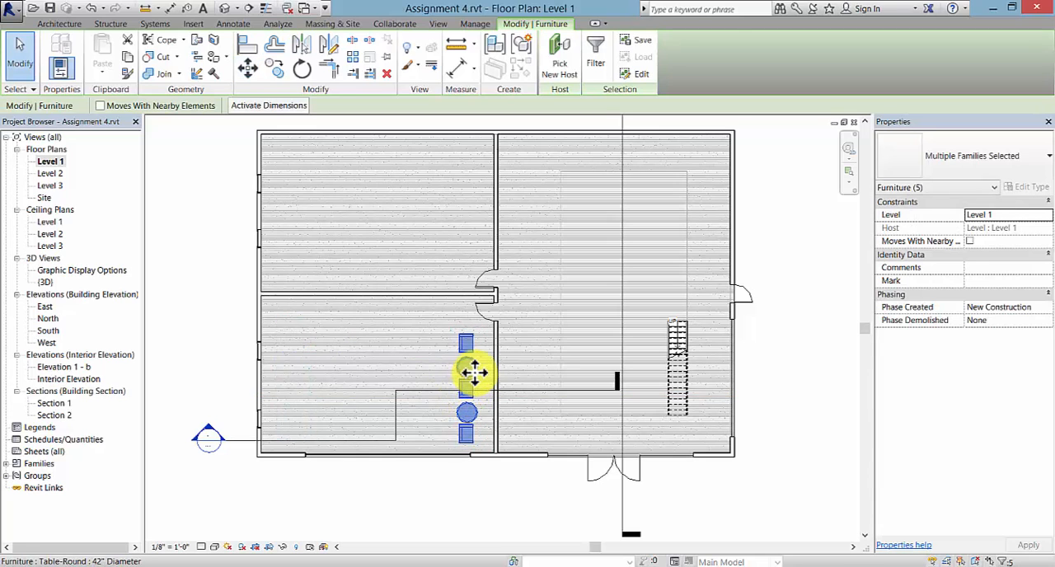
- Rotate the row of chairs and round tables 180° about its center
{"action": "left_click", "coordinate": [301, 69]}
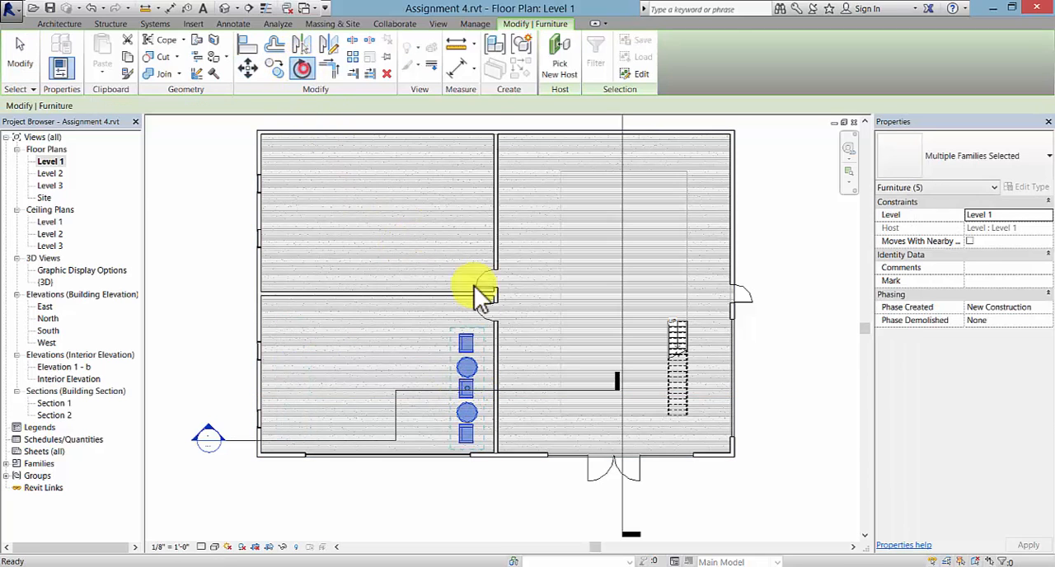
{"action": "left_click", "coordinate": [467, 227]}
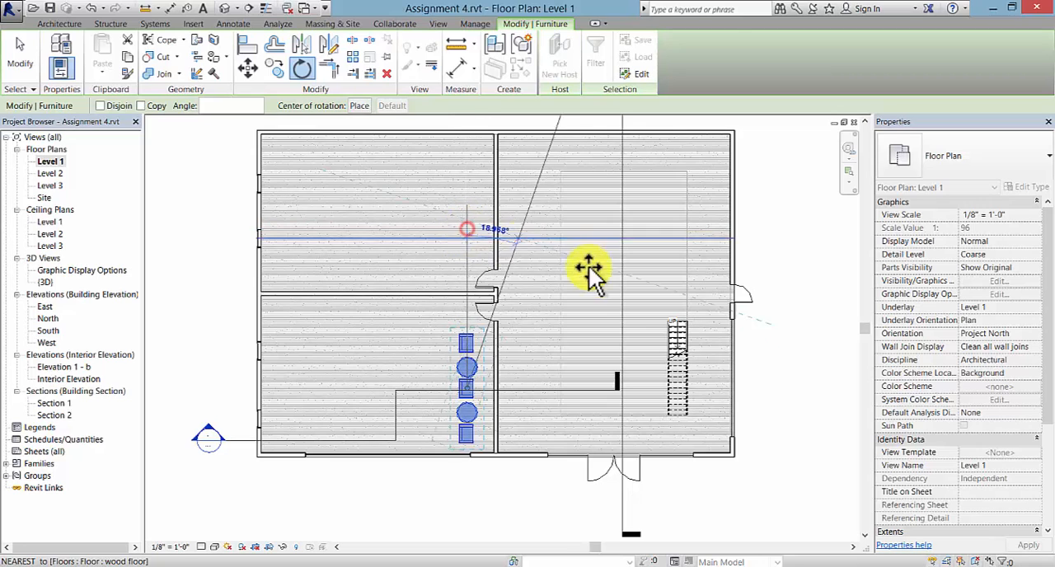
{"action": "left_click", "coordinate": [469, 509]}
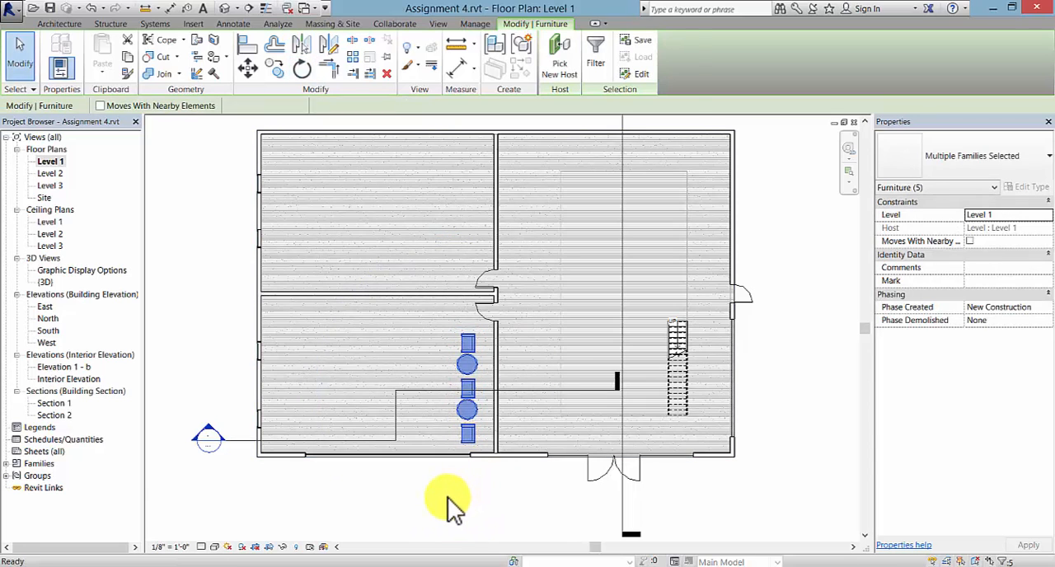
{"action": "left_click", "coordinate": [447, 497]}
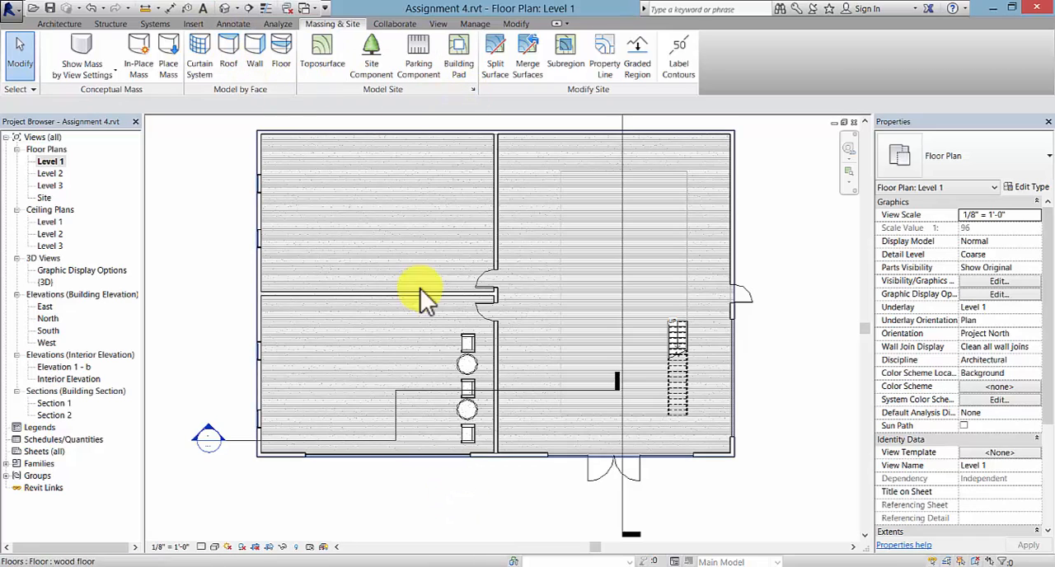
- Reselect the three chairs and two round tables and nudge them slightly east toward the interior wall
{"action": "left_click", "coordinate": [468, 342]}
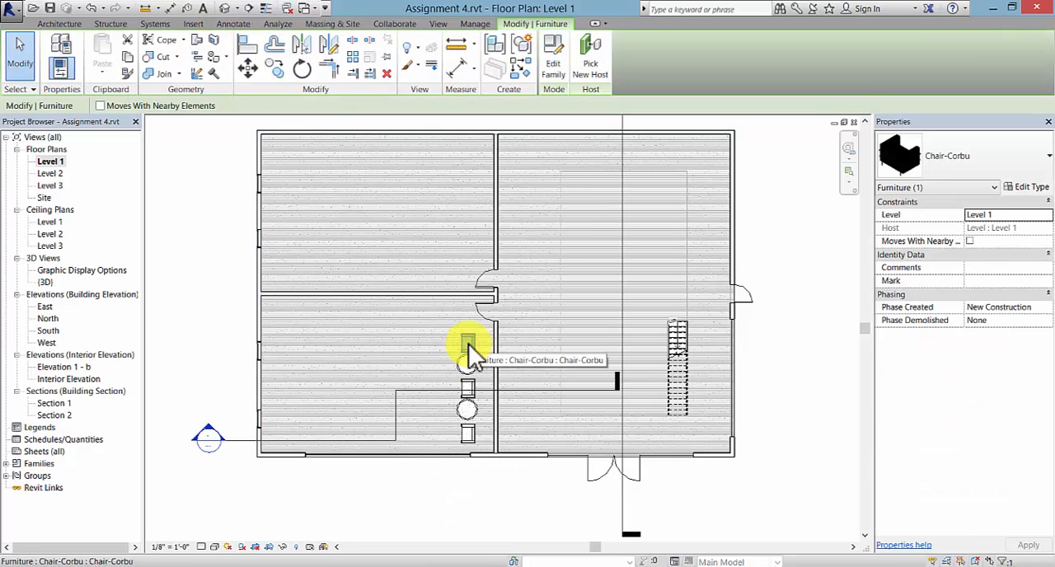
{"action": "key", "text": "ctrl+z"}
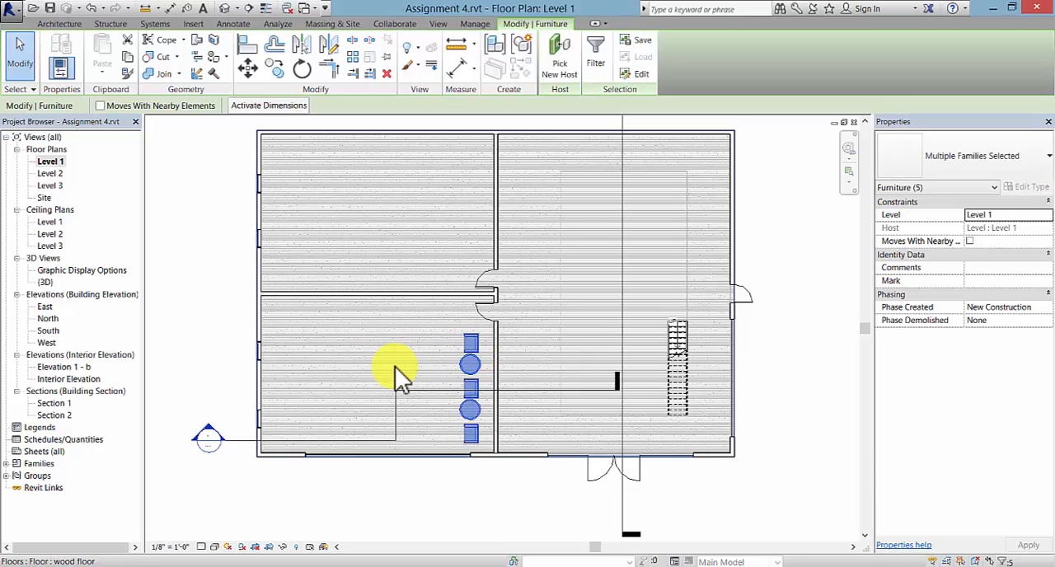
{"action": "key", "text": "Right"}
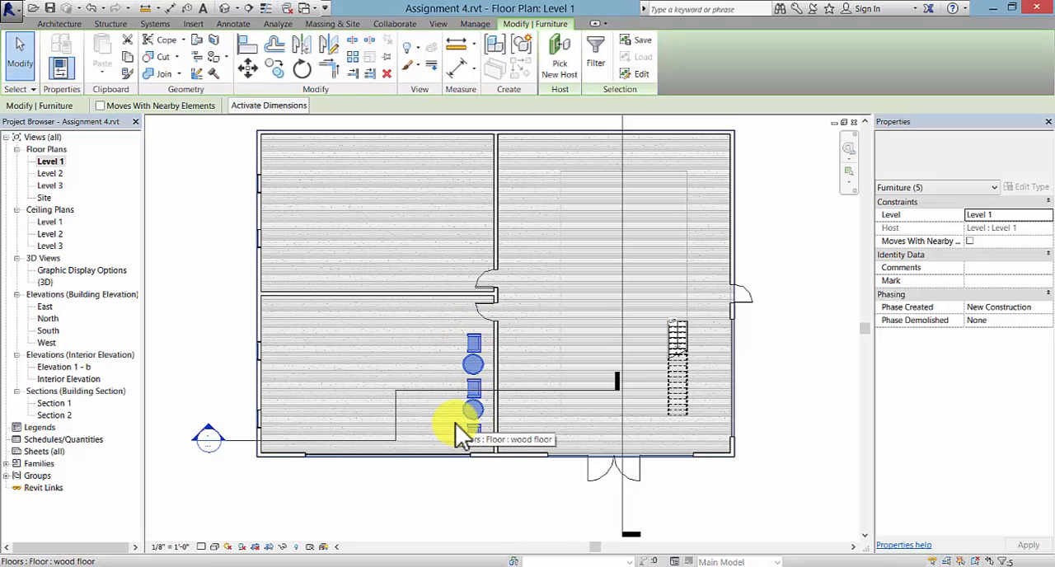
{"action": "left_click", "coordinate": [207, 301]}
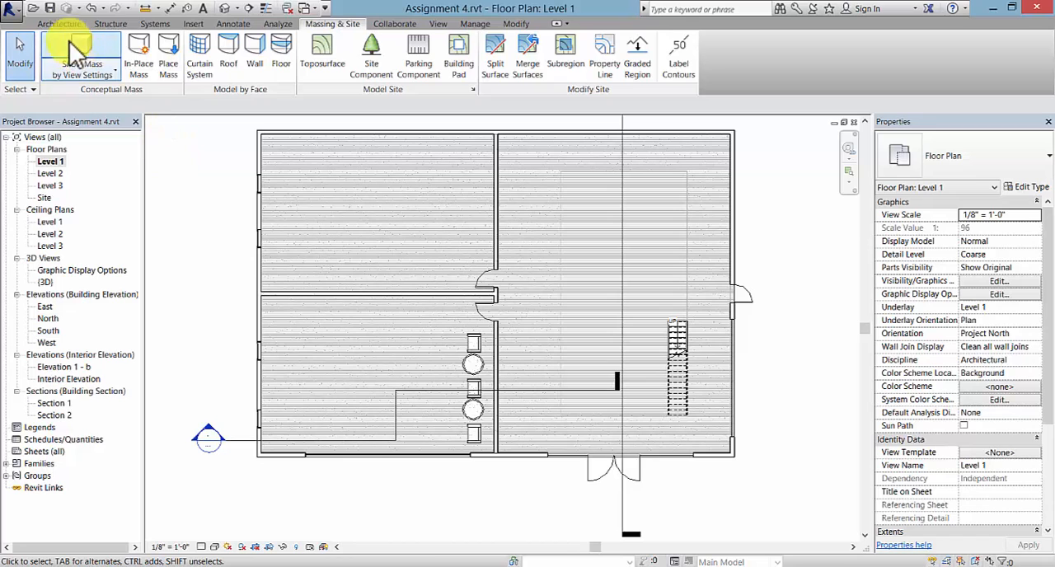
- Load the RPC Female and RPC Male families from the Entourage folder of the US Imperial library
{"action": "left_click", "coordinate": [192, 24]}
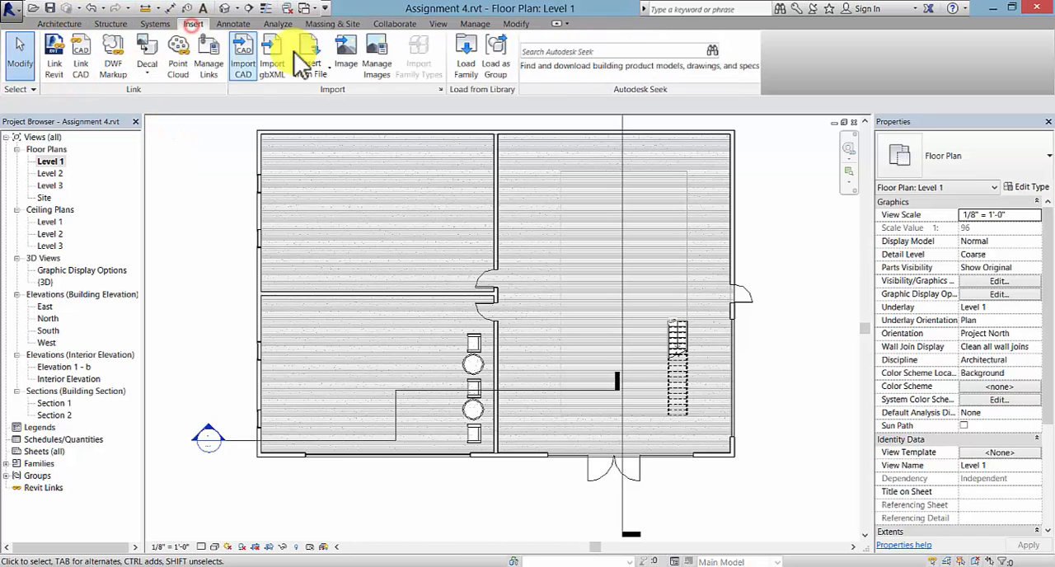
{"action": "left_click", "coordinate": [471, 59]}
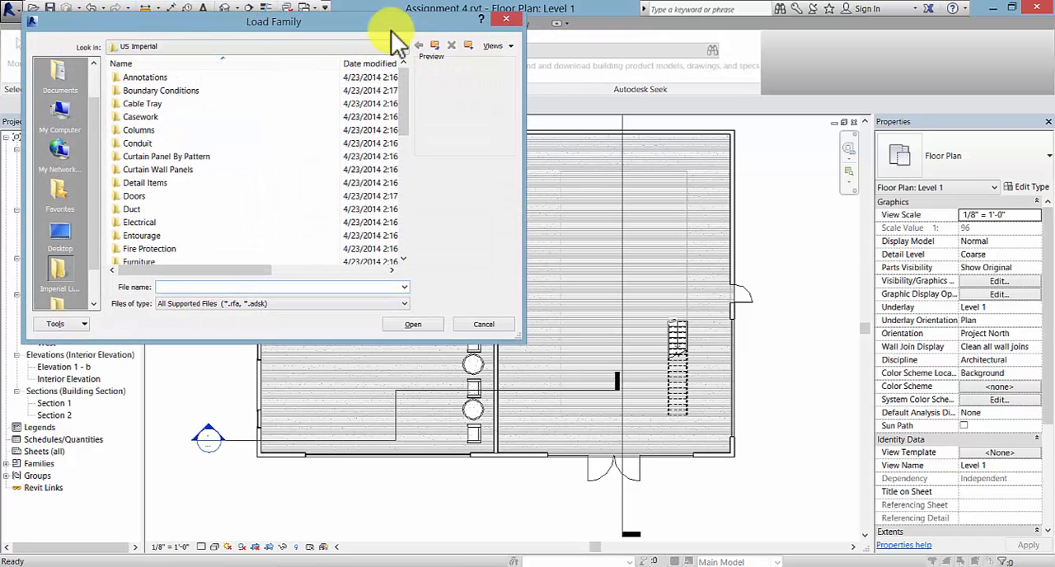
{"action": "left_click_drag", "start_coordinate": [396, 23], "coordinate": [766, 43]}
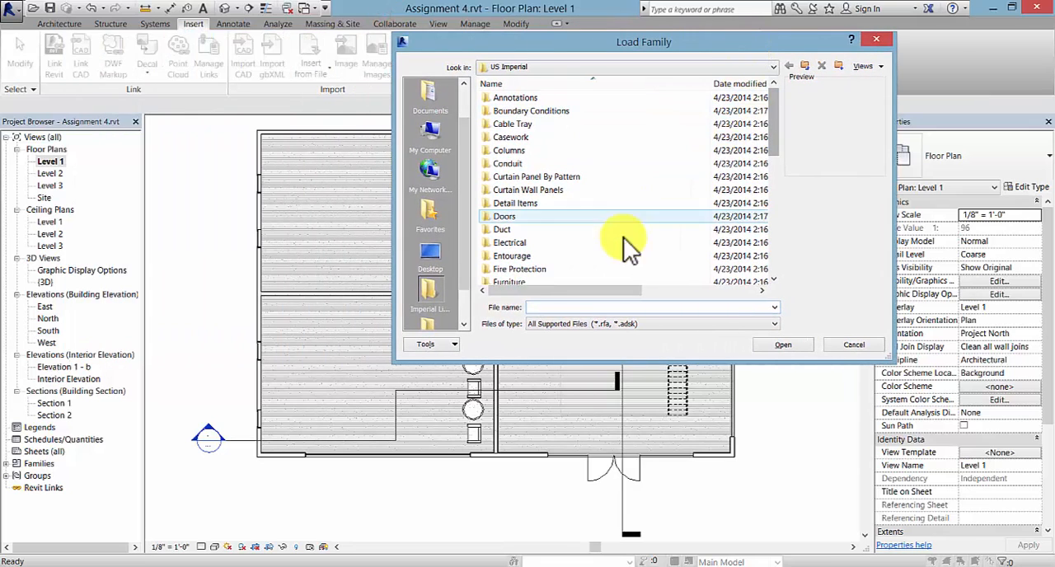
{"action": "double_click", "coordinate": [519, 256]}
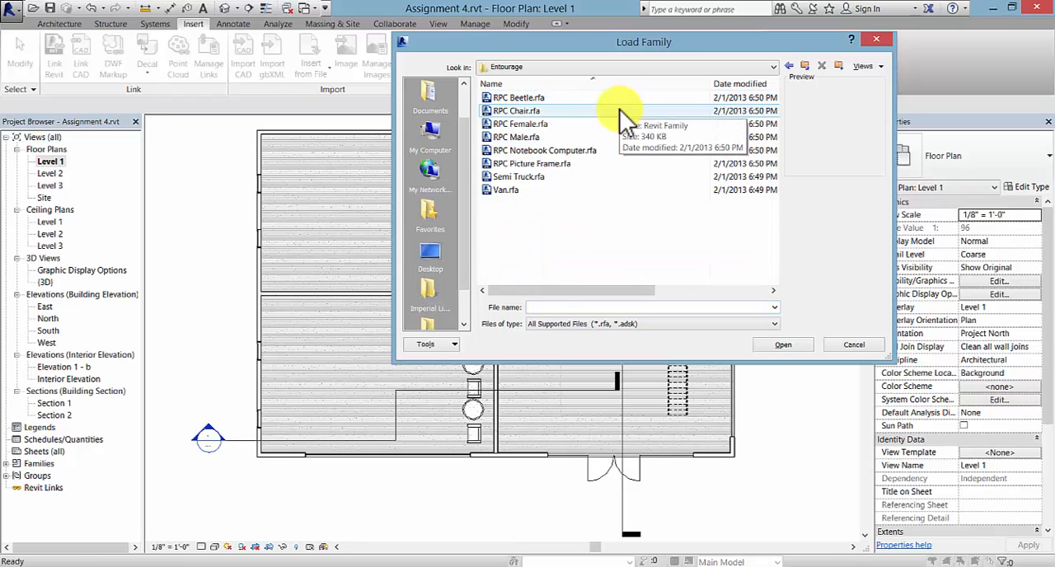
{"action": "left_click", "coordinate": [578, 122]}
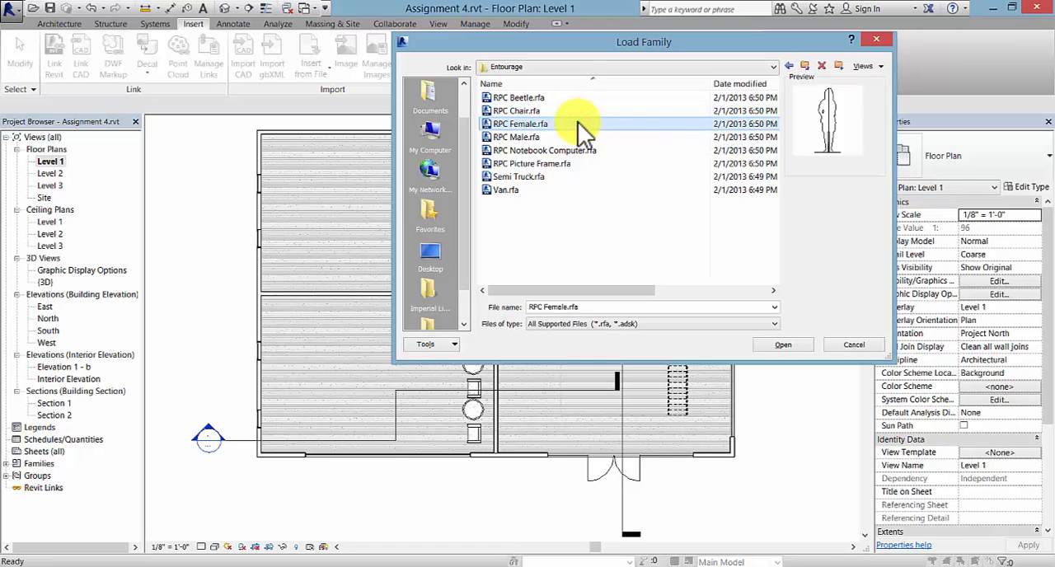
{"action": "left_click", "coordinate": [548, 138], "text": "ctrl"}
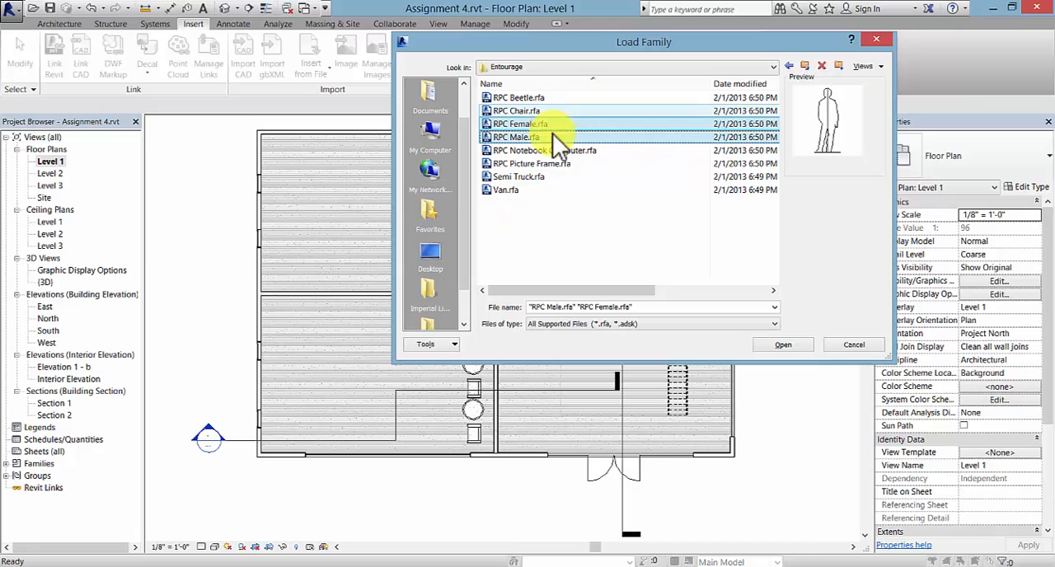
{"action": "left_click", "coordinate": [800, 345]}
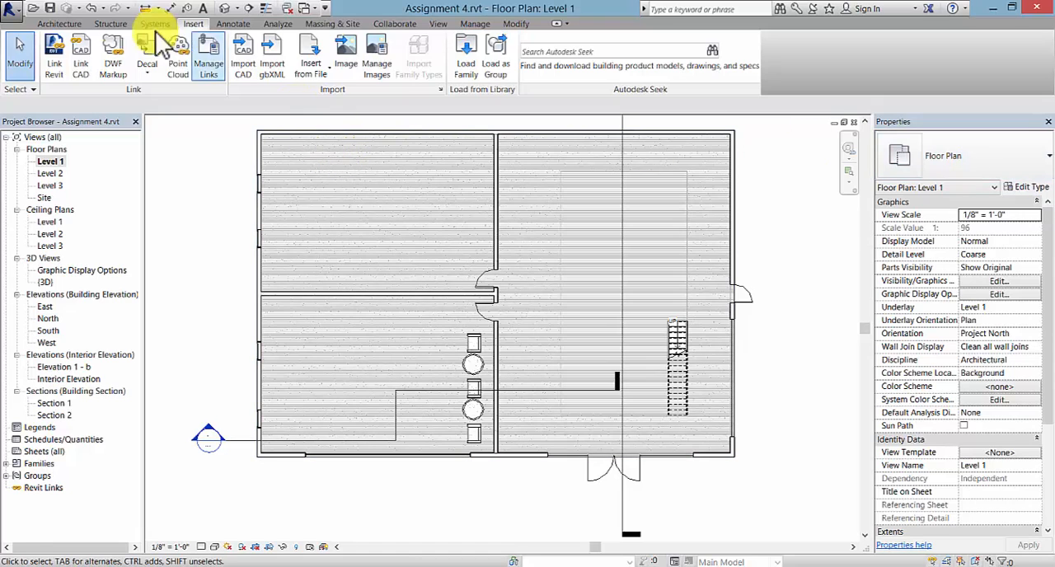
- Place an RPC Female component of type Cynthia on the northernmost chair, accepting the Cynthia render appearance in its type properties
{"action": "left_click", "coordinate": [56, 24]}
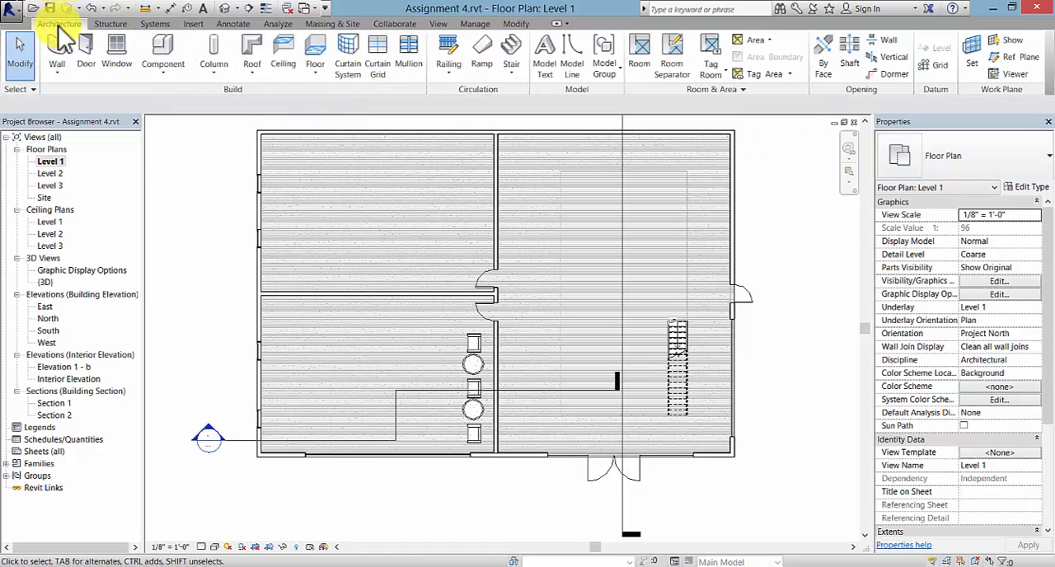
{"action": "left_click", "coordinate": [155, 66]}
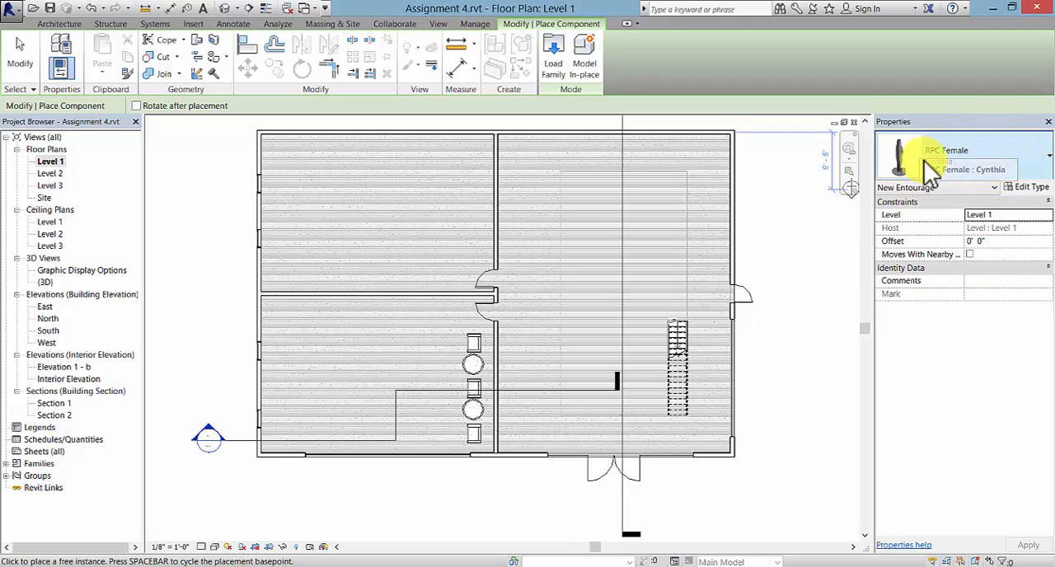
{"action": "left_click", "coordinate": [1030, 188]}
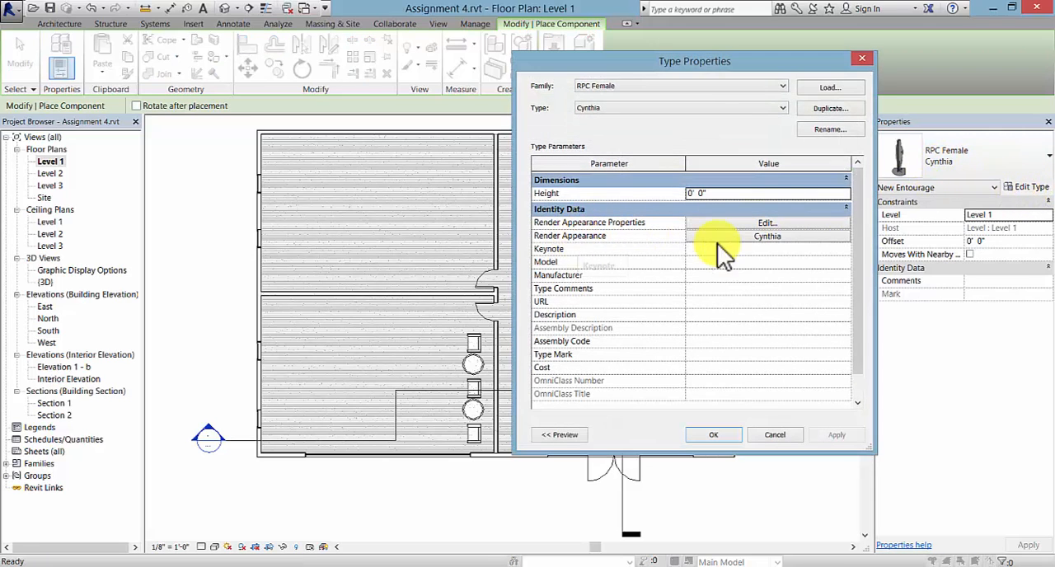
{"action": "left_click", "coordinate": [753, 239]}
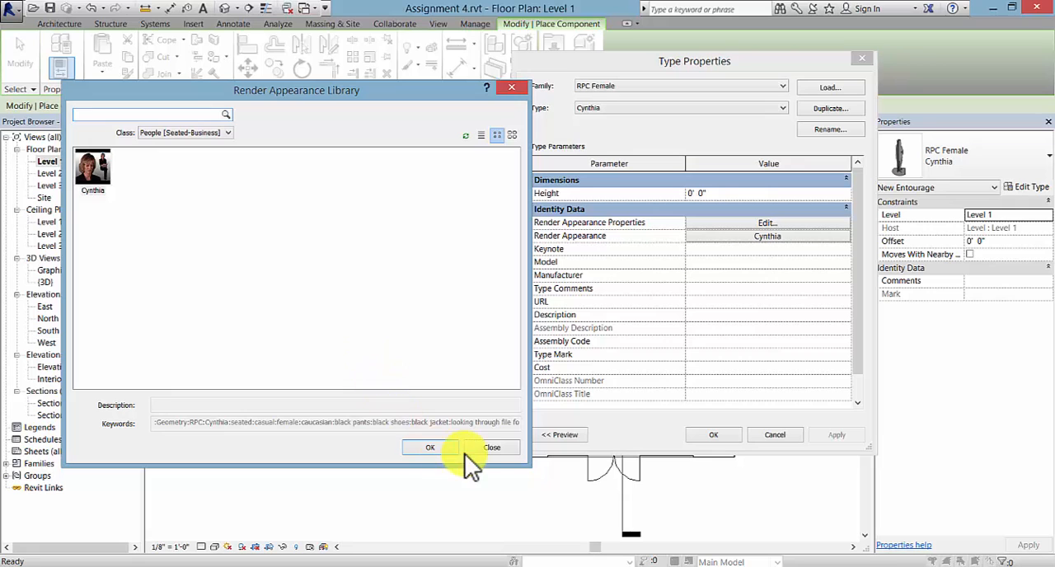
{"action": "left_click", "coordinate": [427, 446]}
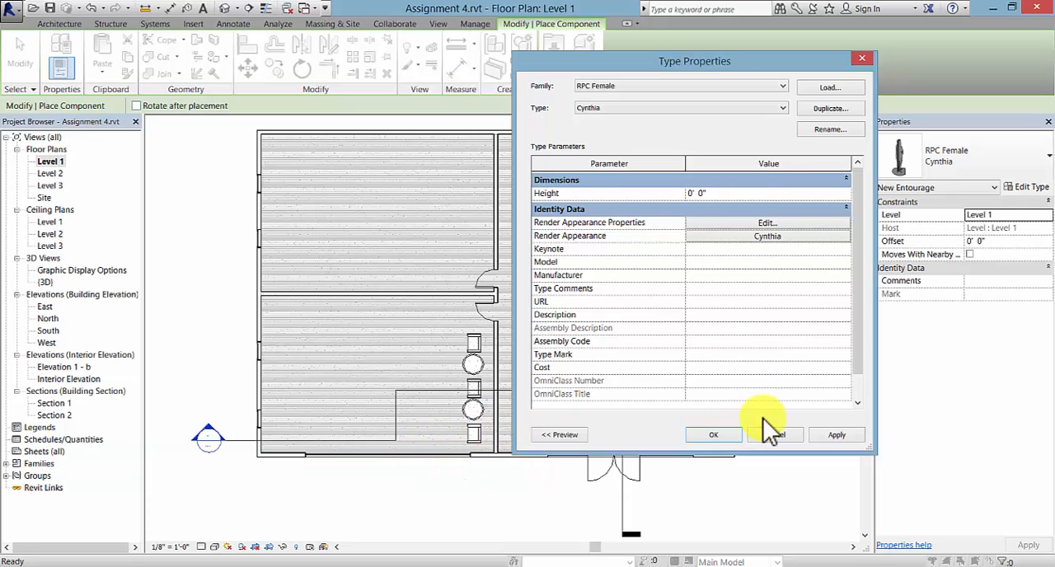
{"action": "left_click", "coordinate": [718, 435]}
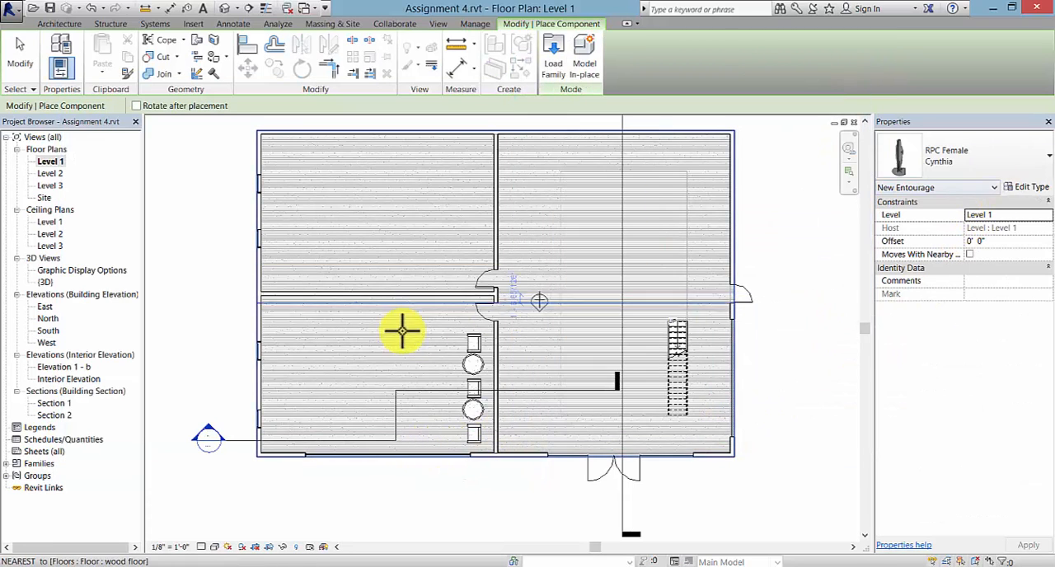
{"action": "left_click", "coordinate": [471, 341]}
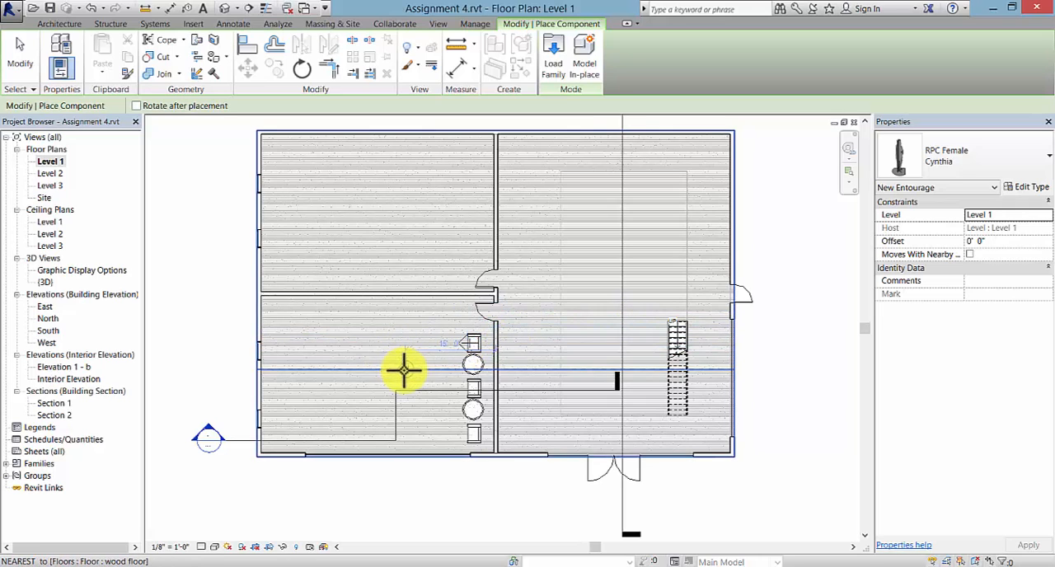
{"action": "key", "text": "Escape"}
{"action": "key", "text": "Escape"}
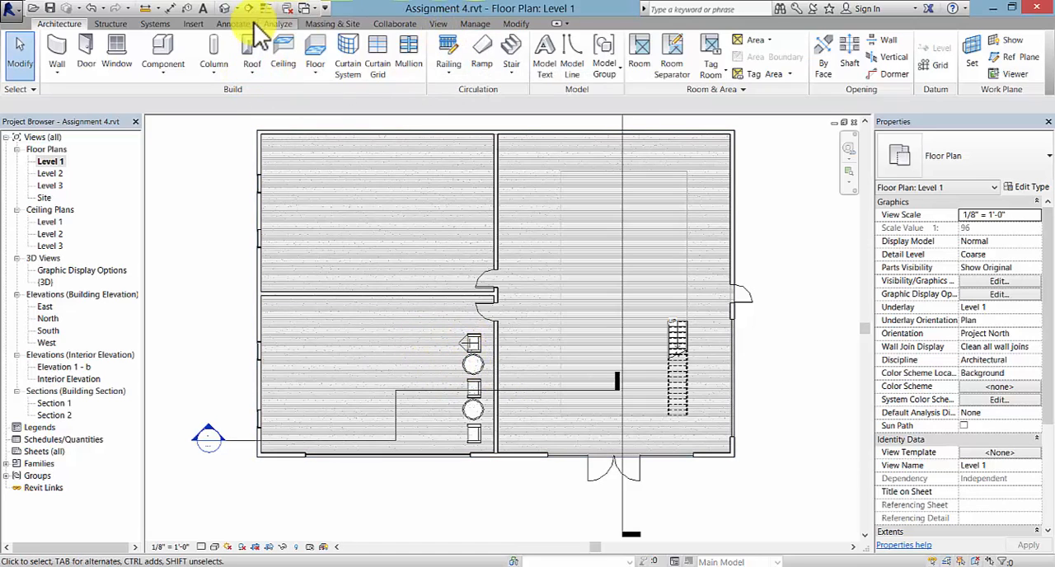
- Place two RPC Male components of type Alex, one just west of the chair row and one inside the east exterior door
{"action": "left_click", "coordinate": [162, 73]}
{"action": "left_click", "coordinate": [183, 98]}
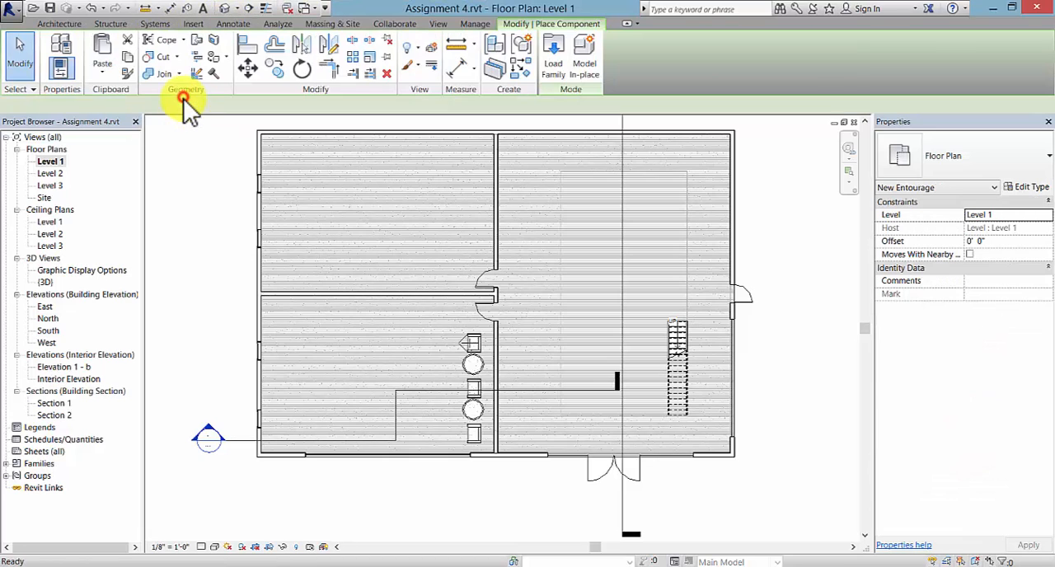
{"action": "left_click", "coordinate": [1016, 161]}
{"action": "scroll", "coordinate": [986, 210], "scroll_direction": "up", "scroll_amount": 2}
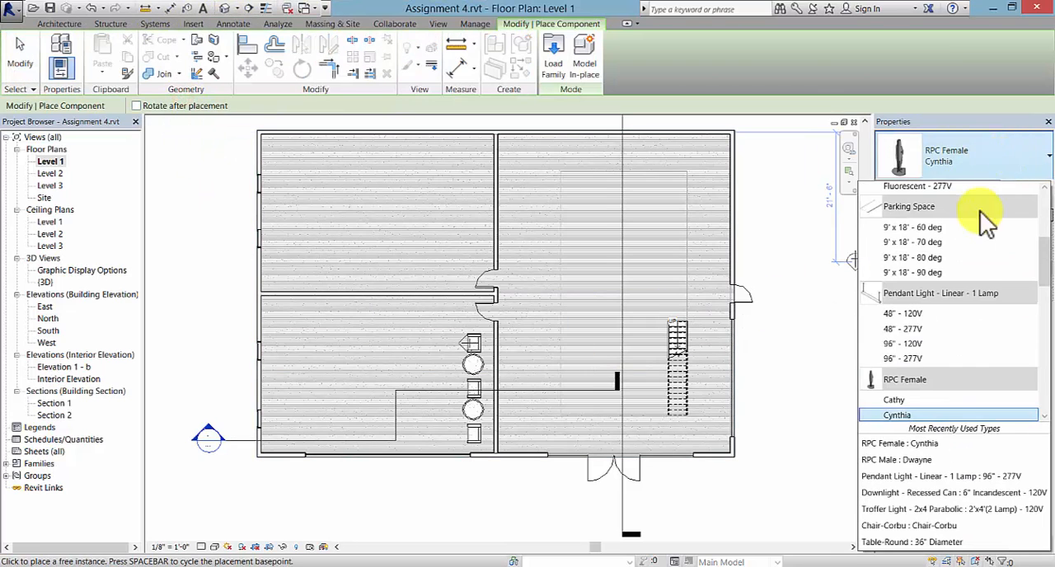
{"action": "left_click_drag", "start_coordinate": [1043, 273], "coordinate": [1045, 313]}
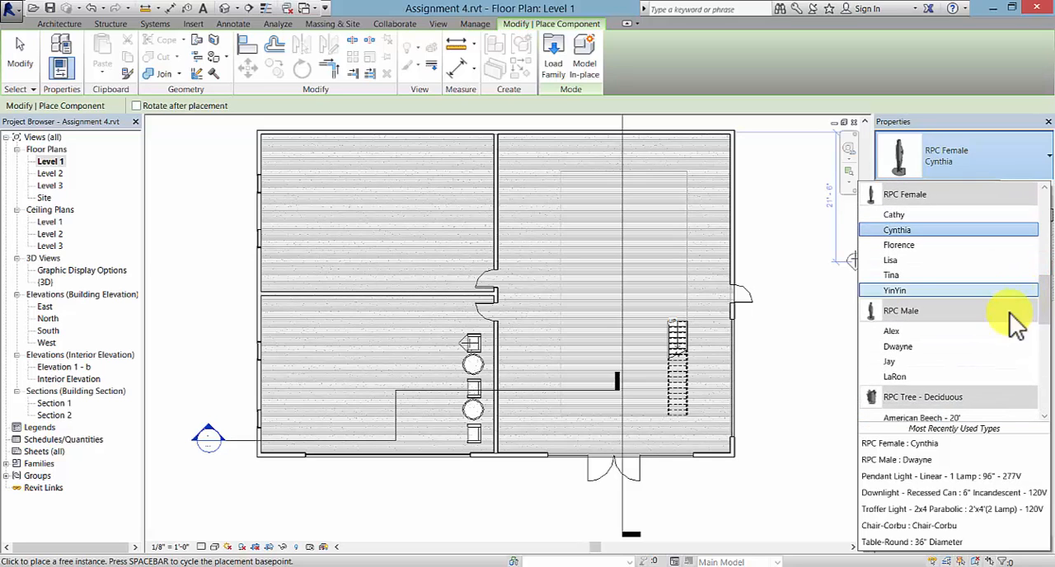
{"action": "left_click", "coordinate": [988, 333]}
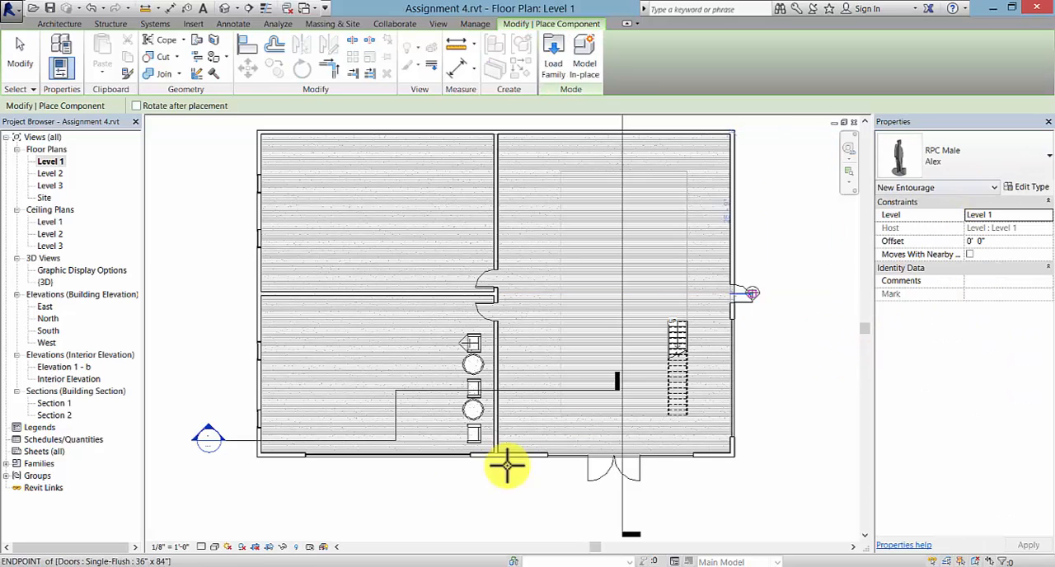
{"action": "left_click", "coordinate": [455, 378]}
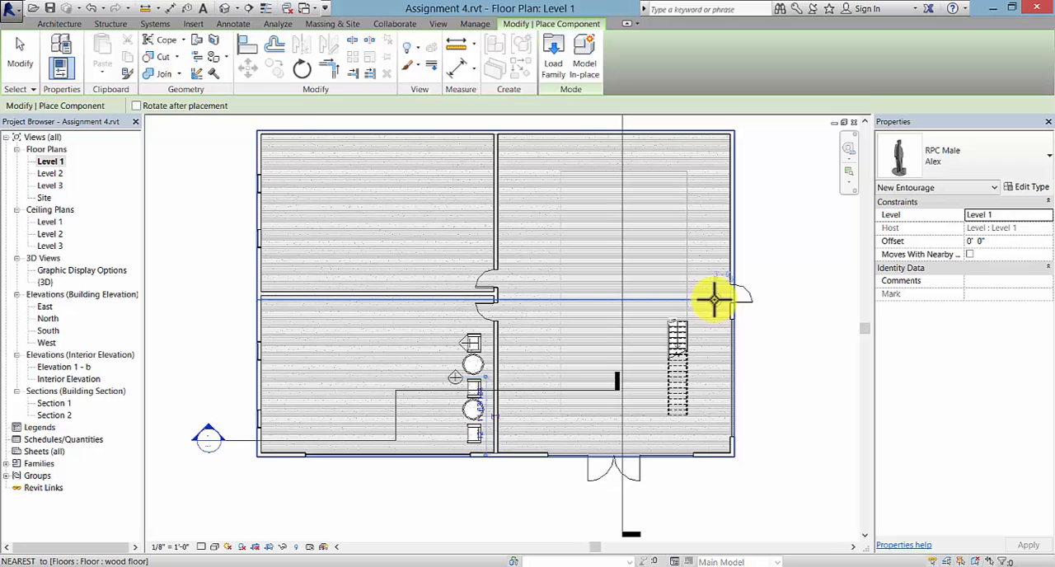
{"action": "left_click", "coordinate": [712, 298]}
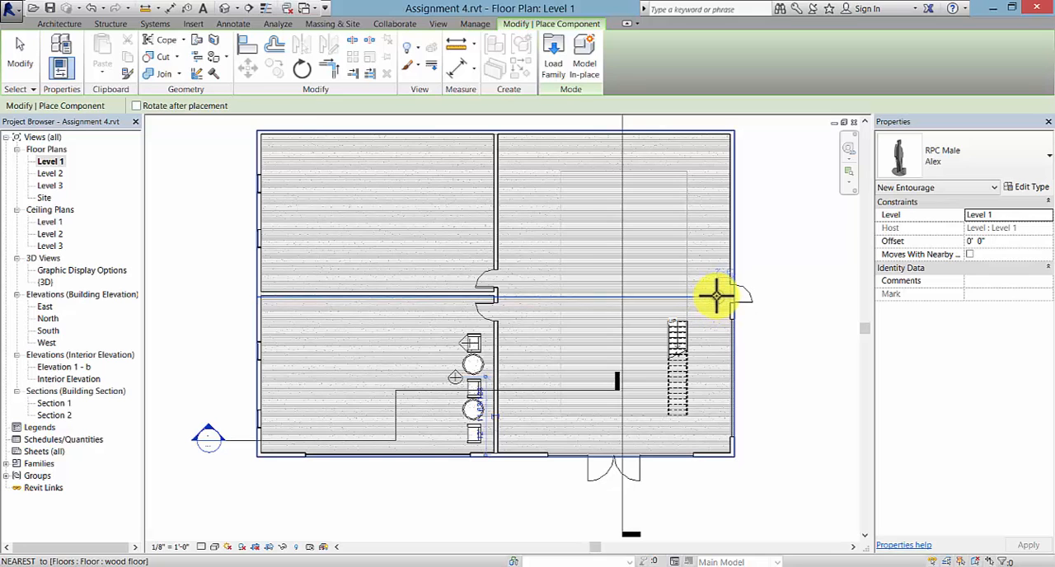
- Place an RPC Female of type Tina, with render appearance Tina [2], southwest of the male figure at the east door
{"action": "left_click", "coordinate": [1018, 160]}
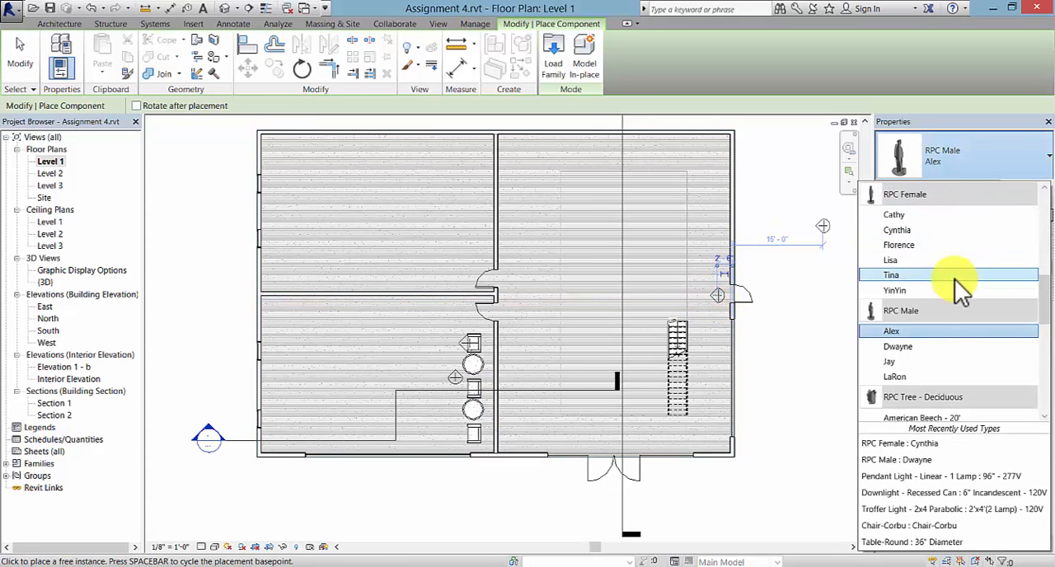
{"action": "left_click", "coordinate": [956, 276]}
{"action": "left_click", "coordinate": [1032, 187]}
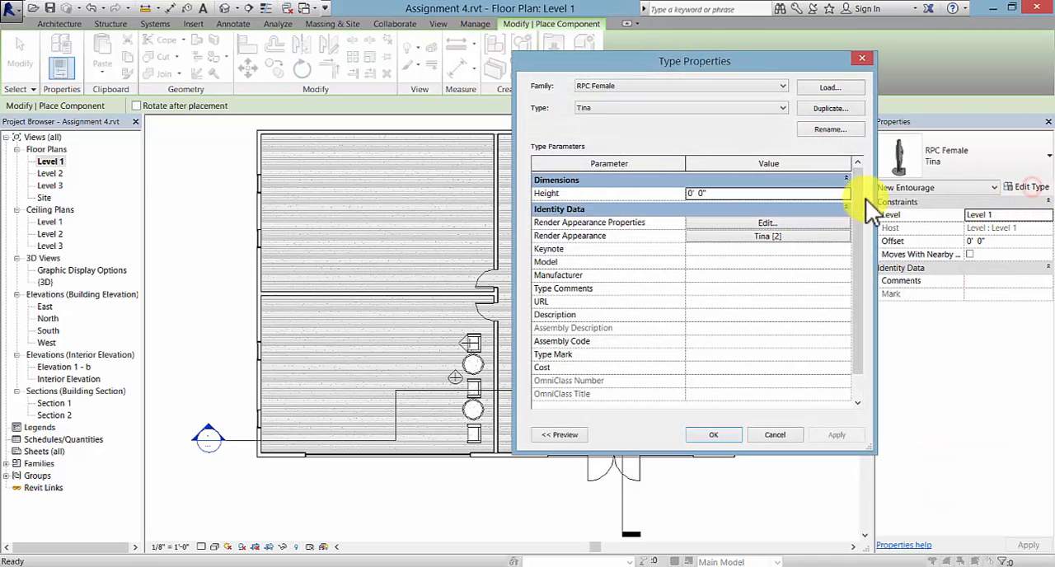
{"action": "left_click", "coordinate": [784, 237]}
{"action": "left_click", "coordinate": [172, 170]}
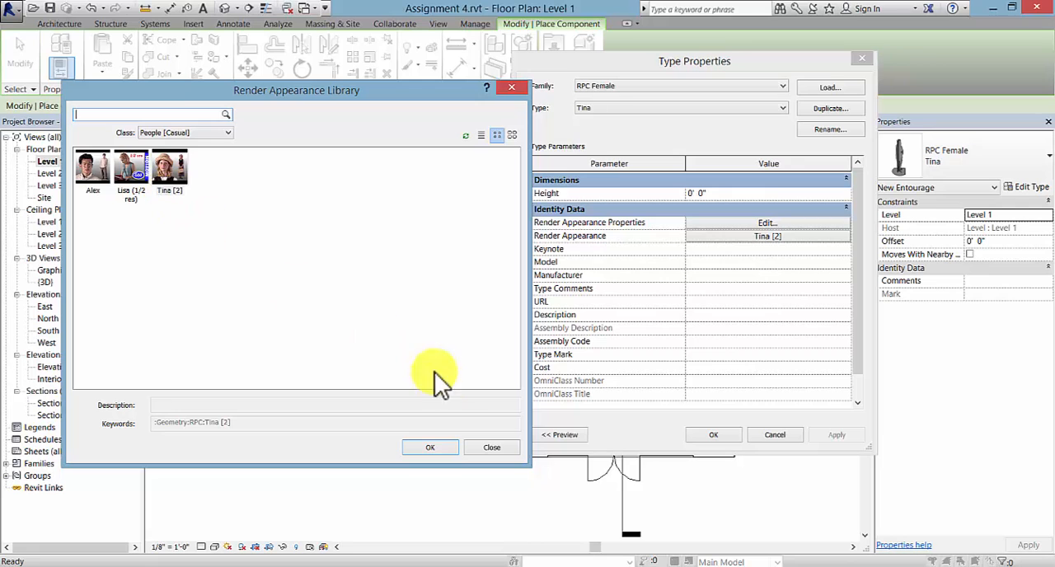
{"action": "left_click", "coordinate": [444, 448]}
{"action": "left_click", "coordinate": [715, 436]}
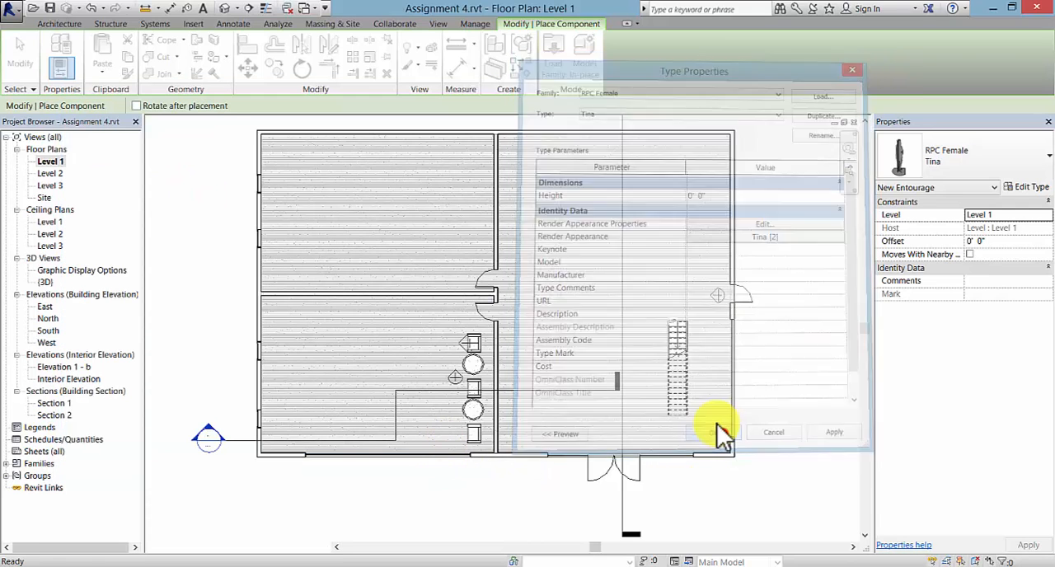
{"action": "left_click", "coordinate": [704, 313]}
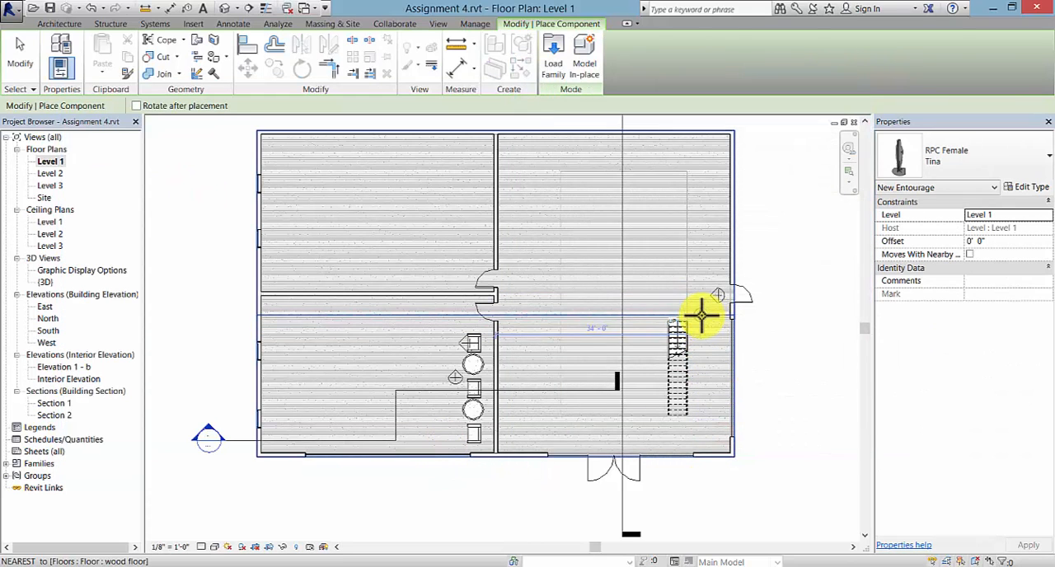
{"action": "key", "text": "Escape"}
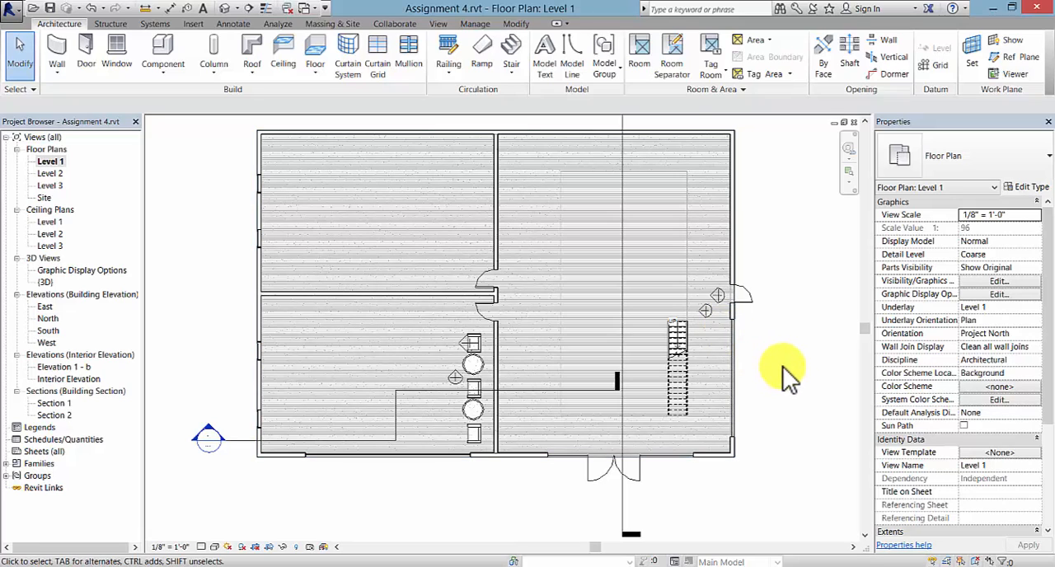
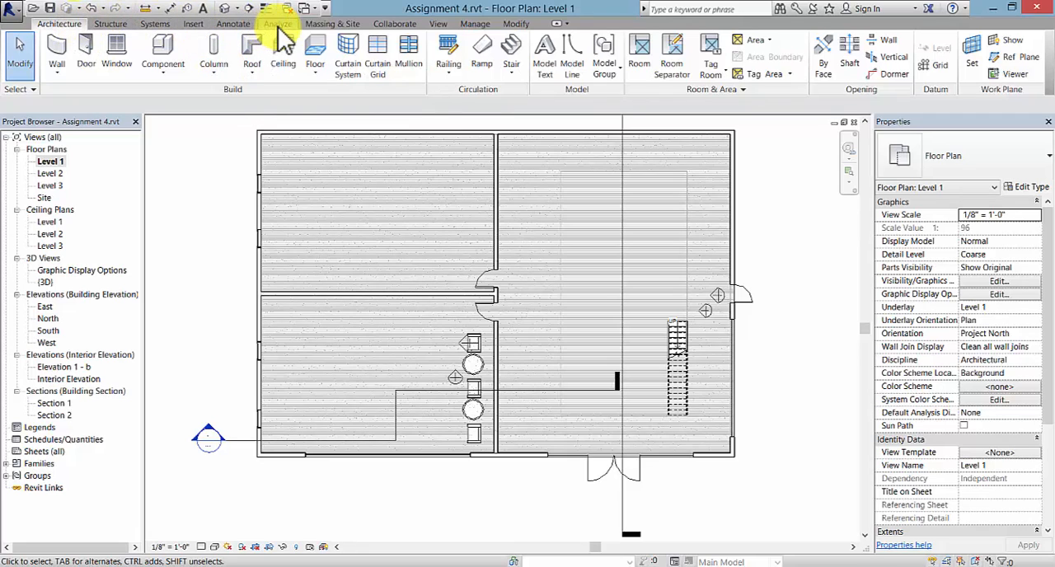
- Load the Large_Potted_Plant_5385 family and place one plant on the Level 1 floor in the east room near the stair
{"action": "left_click", "coordinate": [193, 23]}
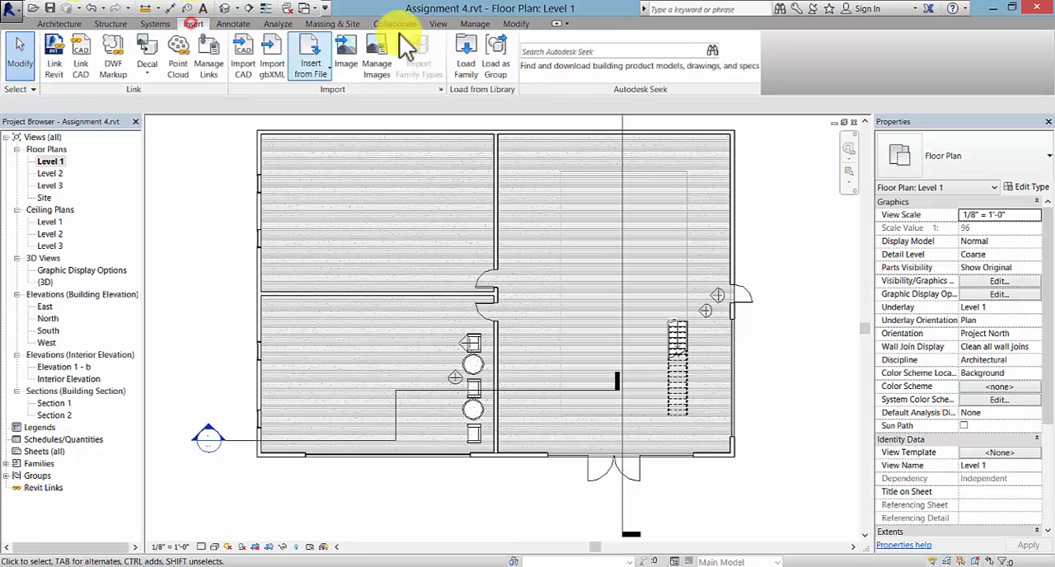
{"action": "left_click", "coordinate": [472, 48]}
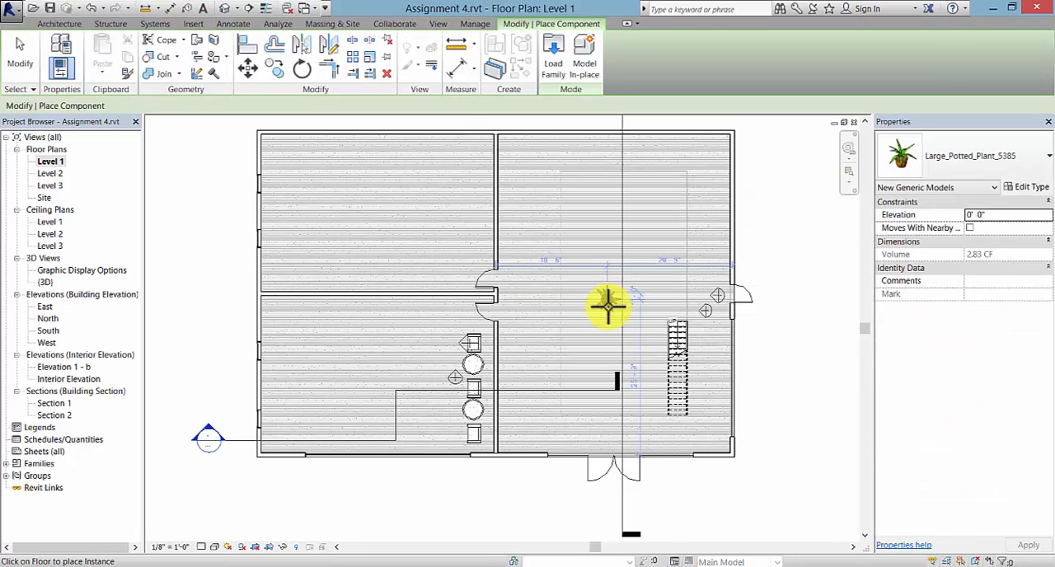
{"action": "scroll", "coordinate": [643, 371], "scroll_direction": "up", "scroll_amount": 2}
{"action": "left_click", "coordinate": [661, 319]}
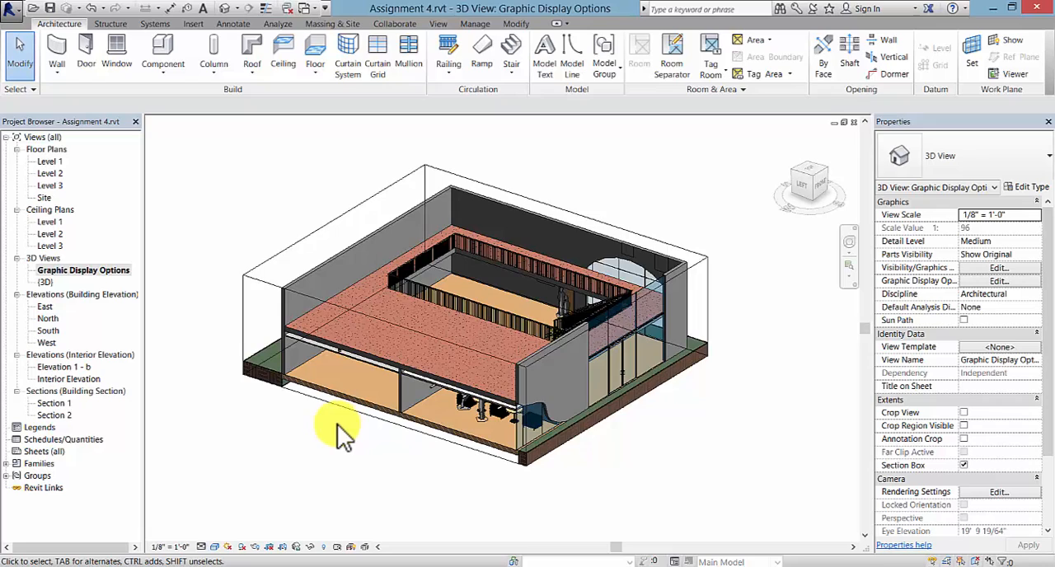
- Pull the north face of the section box inward, closer to the building wall, in the Graphic Display Options 3D view
{"action": "scroll", "coordinate": [342, 435], "scroll_direction": "up", "scroll_amount": 2}
{"action": "mouse_move", "coordinate": [360, 448]}
{"action": "middle_mouse_down"}
{"action": "mouse_move", "coordinate": [372, 476]}
{"action": "mouse_move", "coordinate": [346, 461]}
{"action": "middle_mouse_up"}
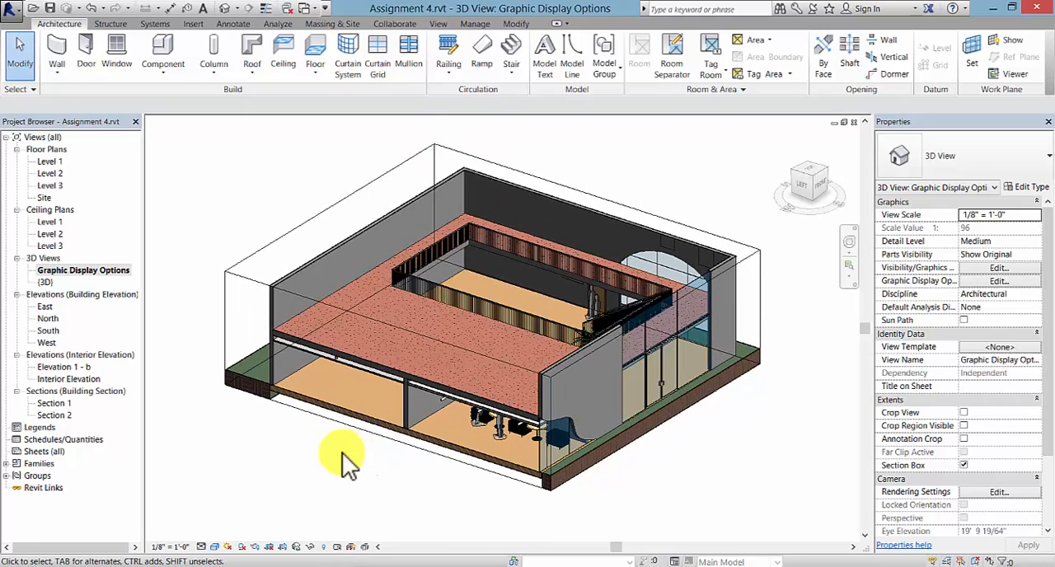
{"action": "scroll", "coordinate": [342, 452], "scroll_direction": "up", "scroll_amount": 1}
{"action": "left_click", "coordinate": [82, 270]}
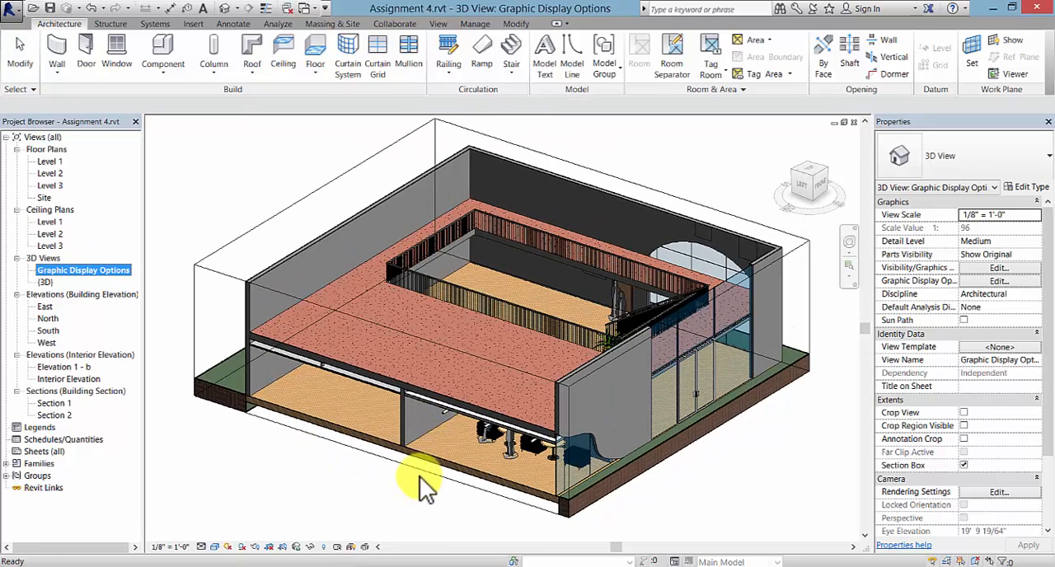
{"action": "left_click", "coordinate": [208, 266]}
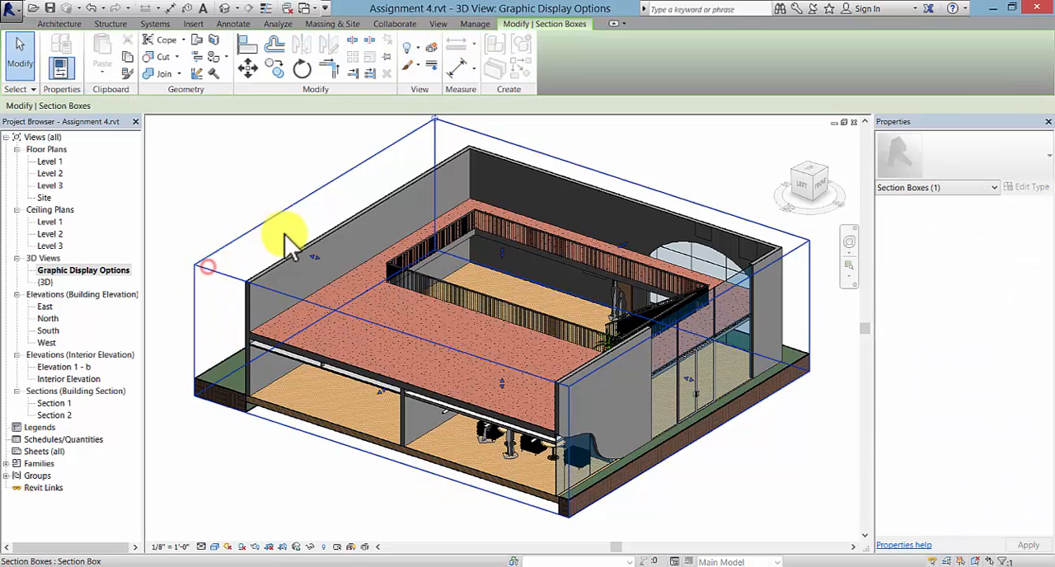
{"action": "left_click_drag", "start_coordinate": [316, 257], "coordinate": [344, 270]}
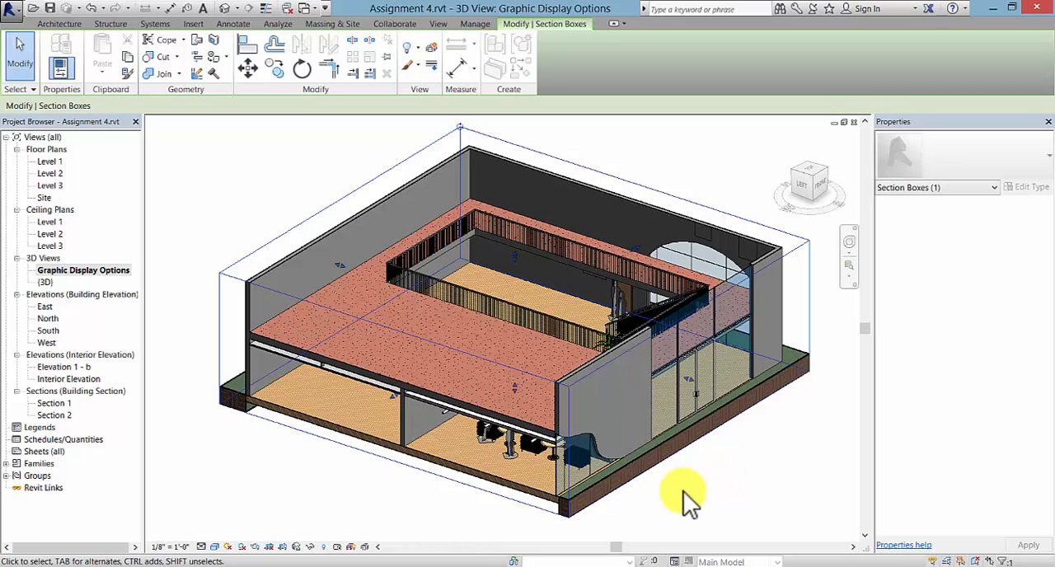
{"action": "left_click", "coordinate": [334, 499]}
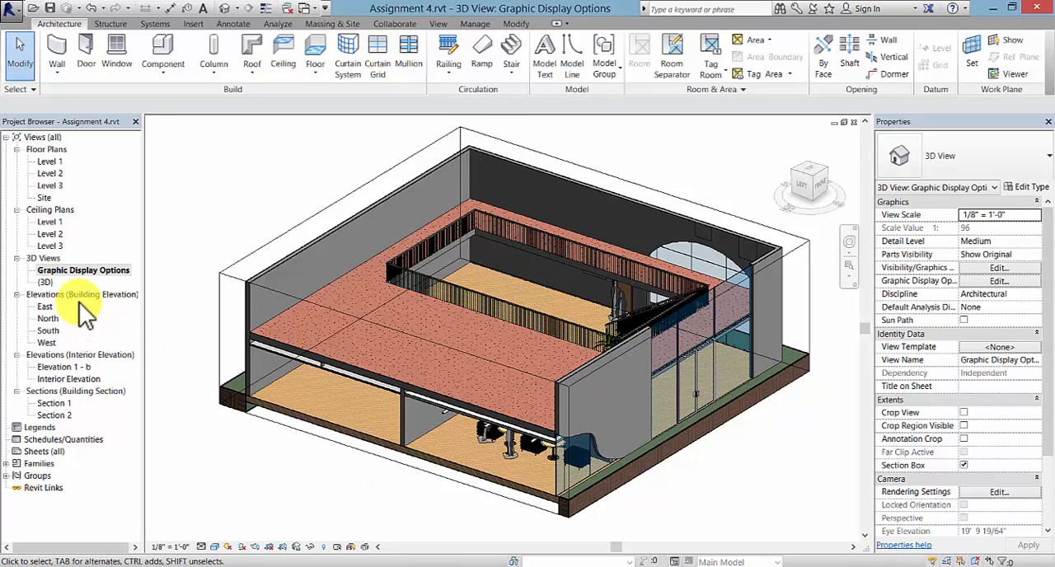
- Duplicate the Graphic Display Options 3D view with detailing and rename the copy Phasing
{"action": "left_click", "coordinate": [92, 270]}
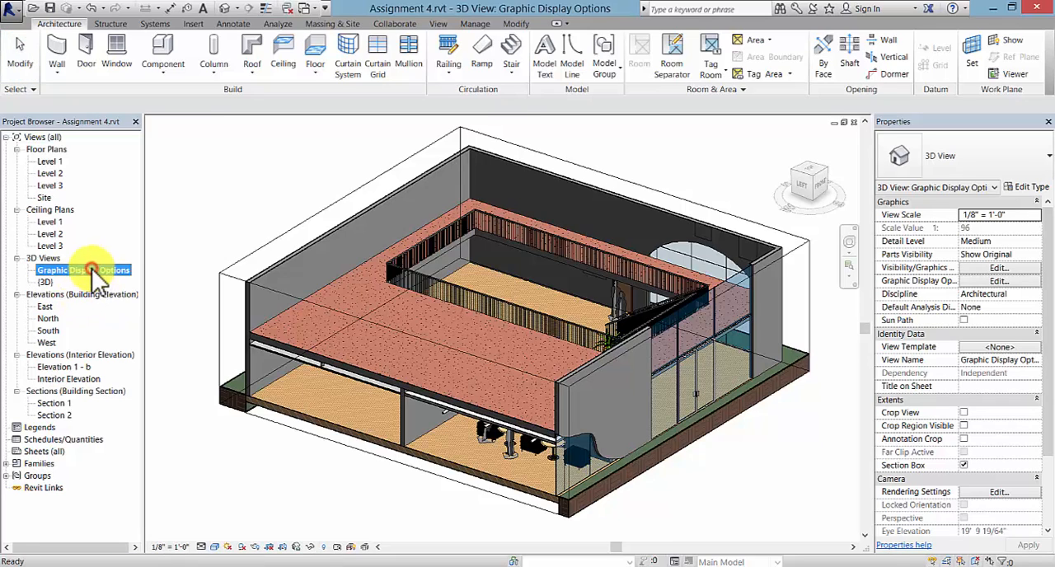
{"action": "right_click", "coordinate": [87, 271]}
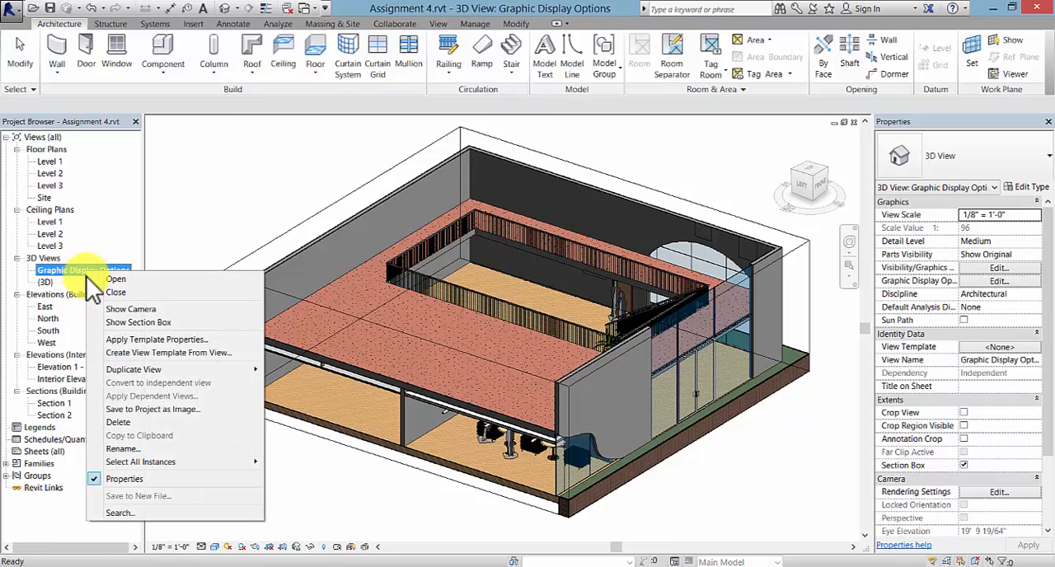
{"action": "mouse_move", "coordinate": [183, 369]}
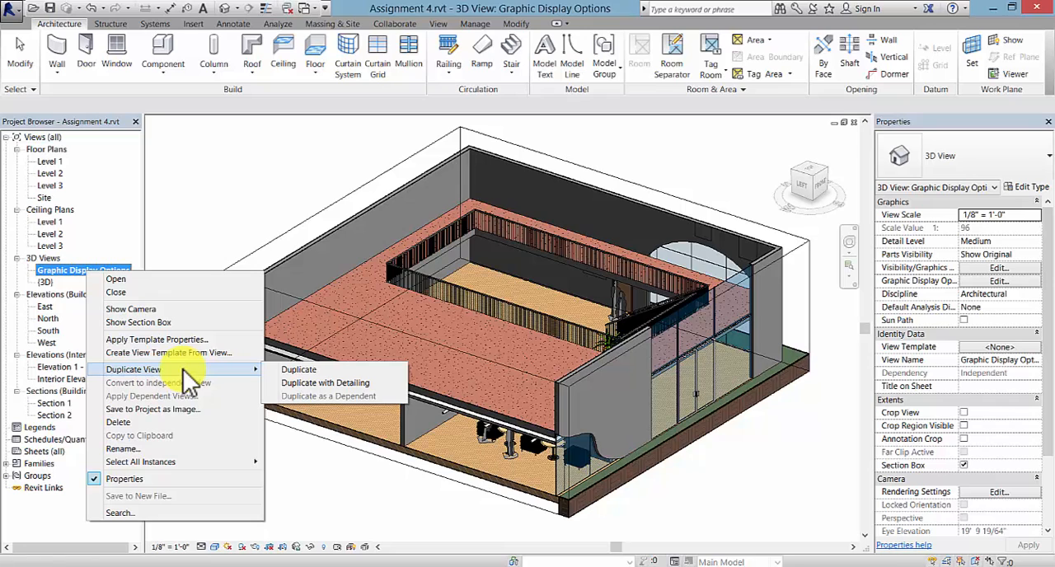
{"action": "left_click", "coordinate": [309, 383]}
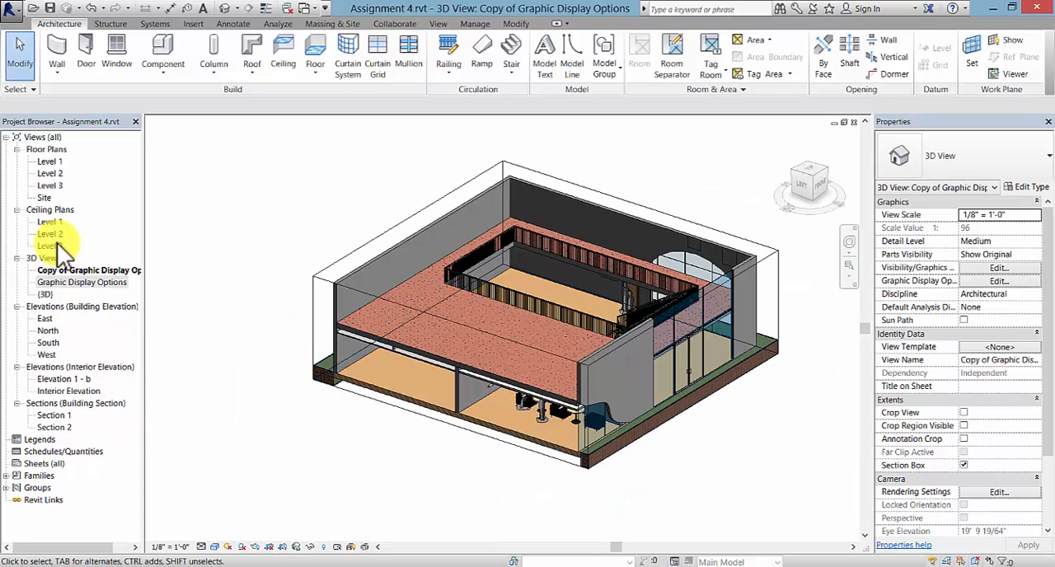
{"action": "left_click", "coordinate": [73, 269]}
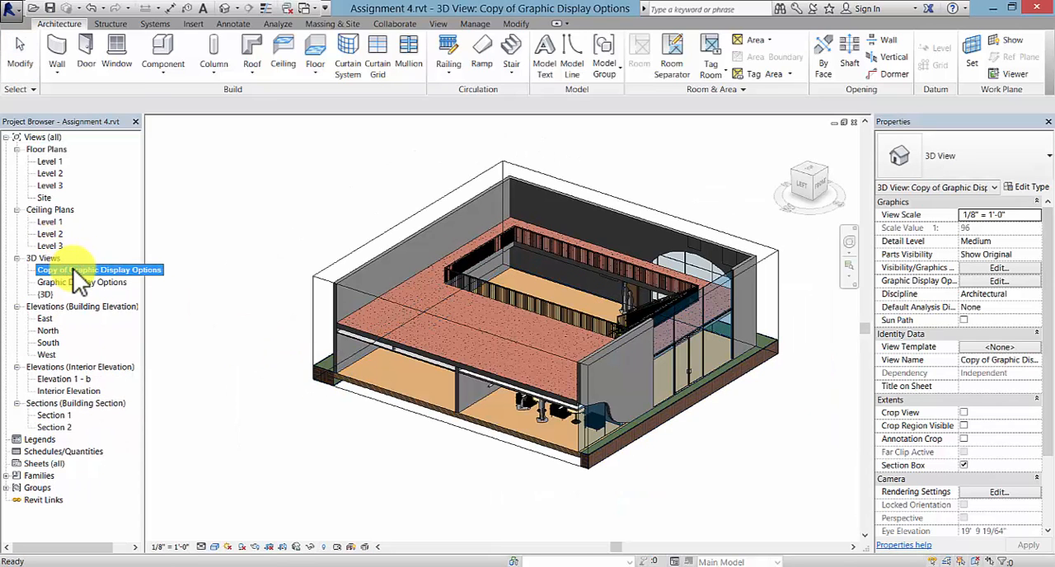
{"action": "right_click", "coordinate": [72, 267]}
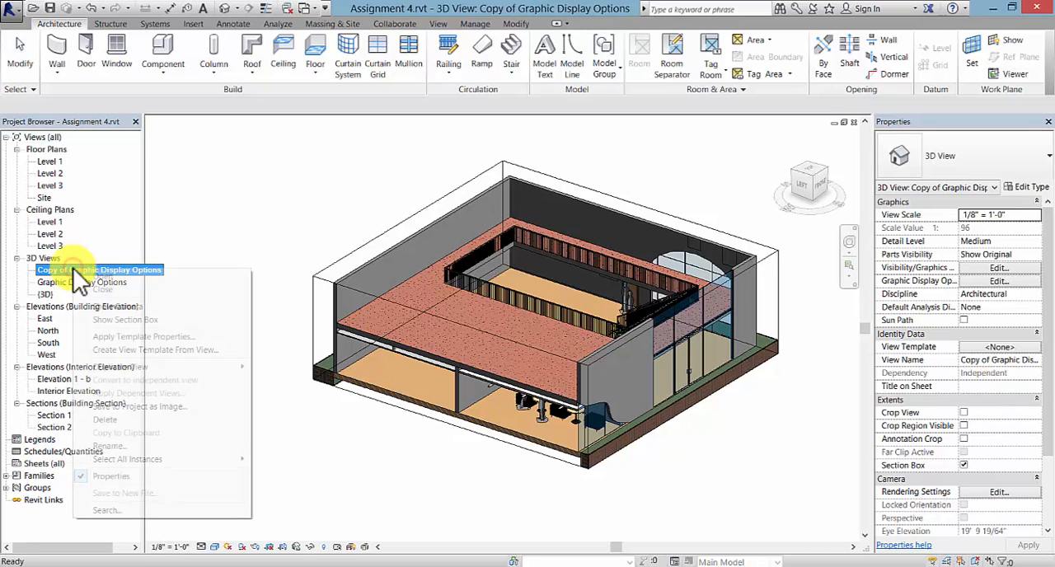
{"action": "left_click", "coordinate": [140, 446]}
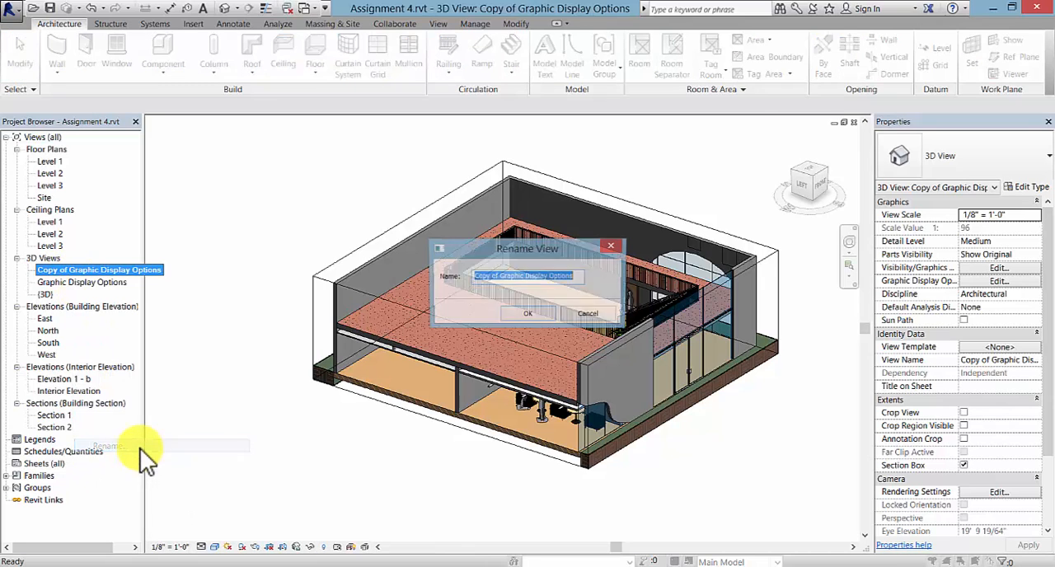
{"action": "type", "text": "Phasing"}
{"action": "left_click", "coordinate": [528, 315]}
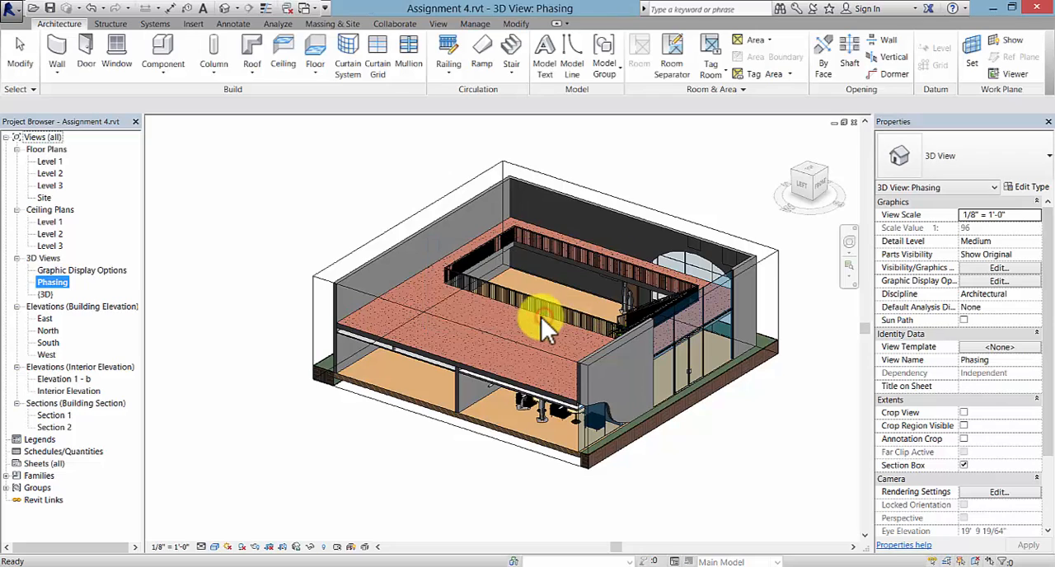
- Duplicate the Phasing 3D view without detailing and rename the copy VG Filters
{"action": "right_click", "coordinate": [58, 283]}
{"action": "mouse_move", "coordinate": [175, 383]}
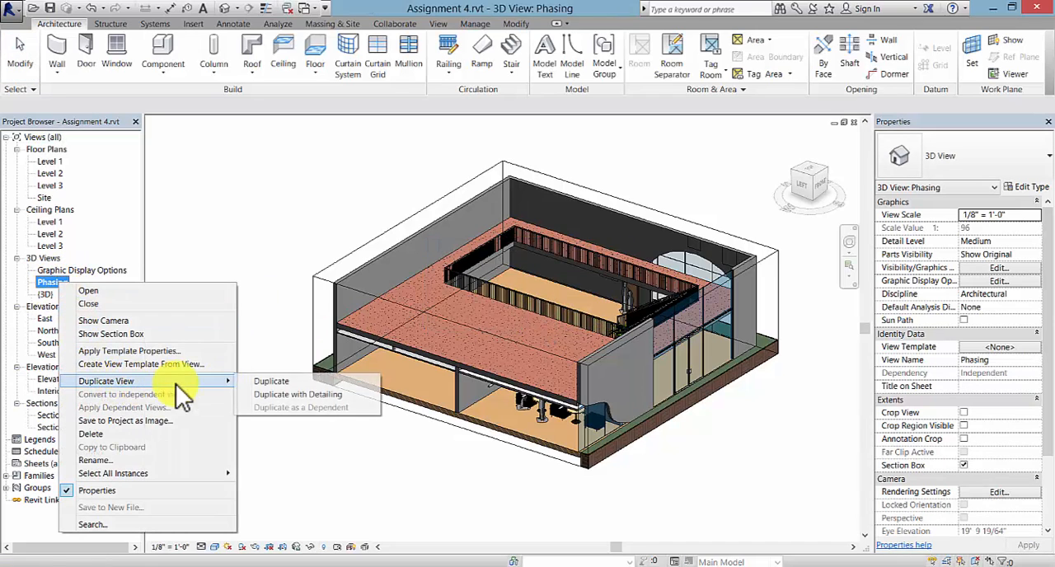
{"action": "left_click", "coordinate": [300, 384]}
{"action": "key", "text": "F2"}
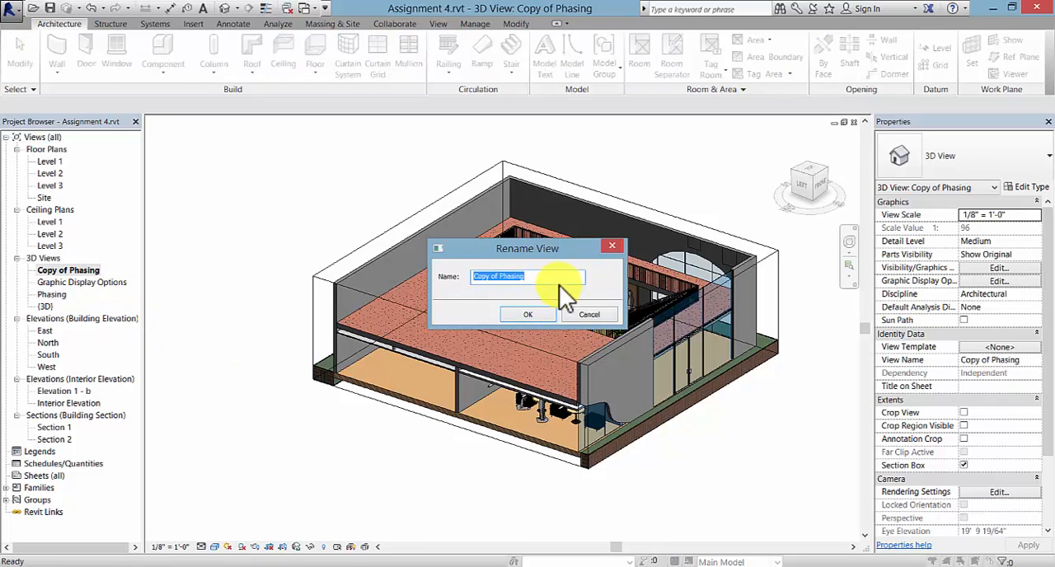
{"action": "type", "text": "VG Filters"}
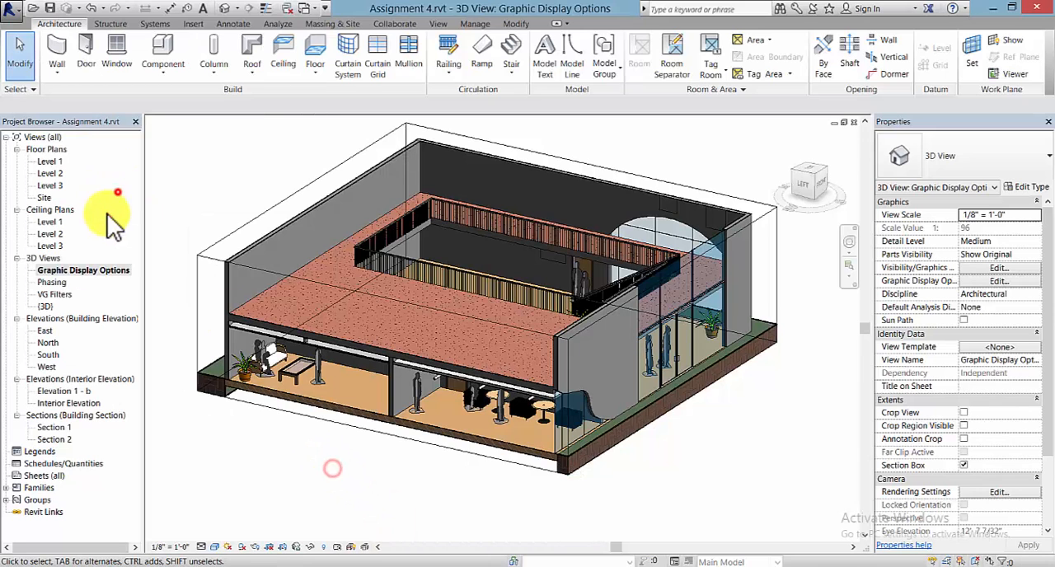
- Turn on Cast Shadows and Show Ambient Shadows in the display settings of the Graphic Display Options view
{"action": "left_click", "coordinate": [99, 270]}
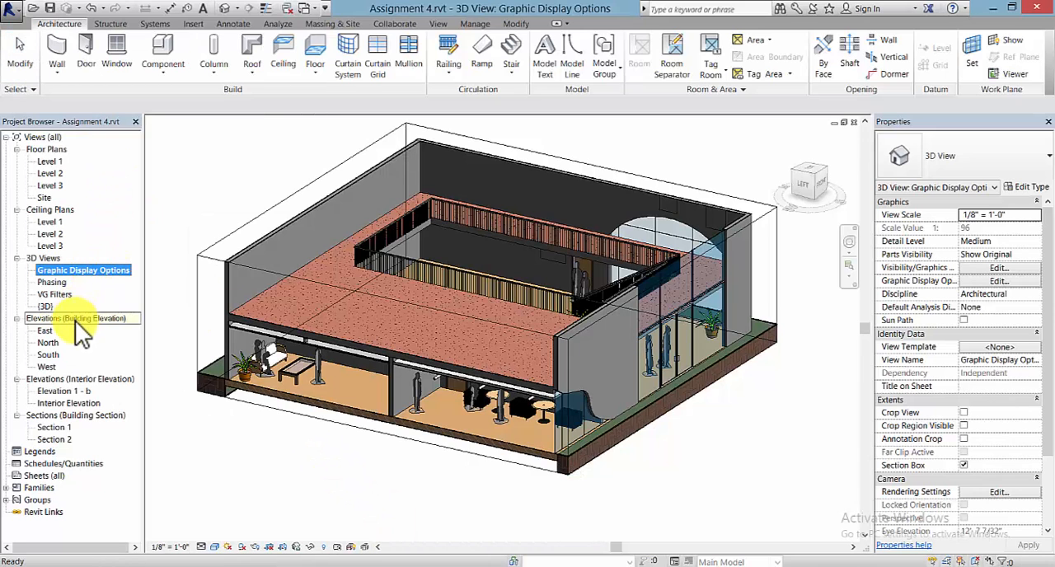
{"action": "left_click", "coordinate": [213, 547]}
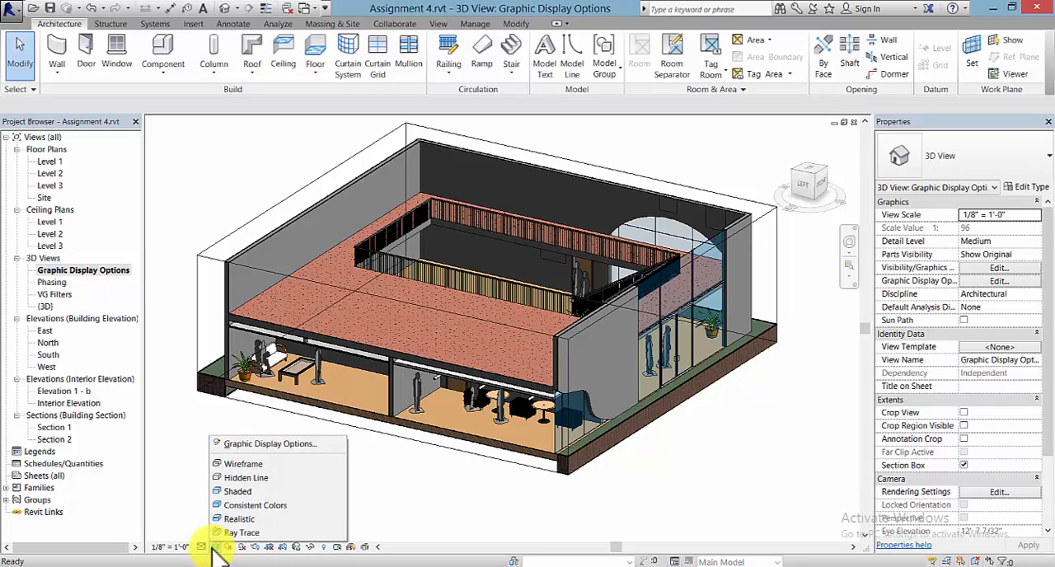
{"action": "left_click", "coordinate": [263, 444]}
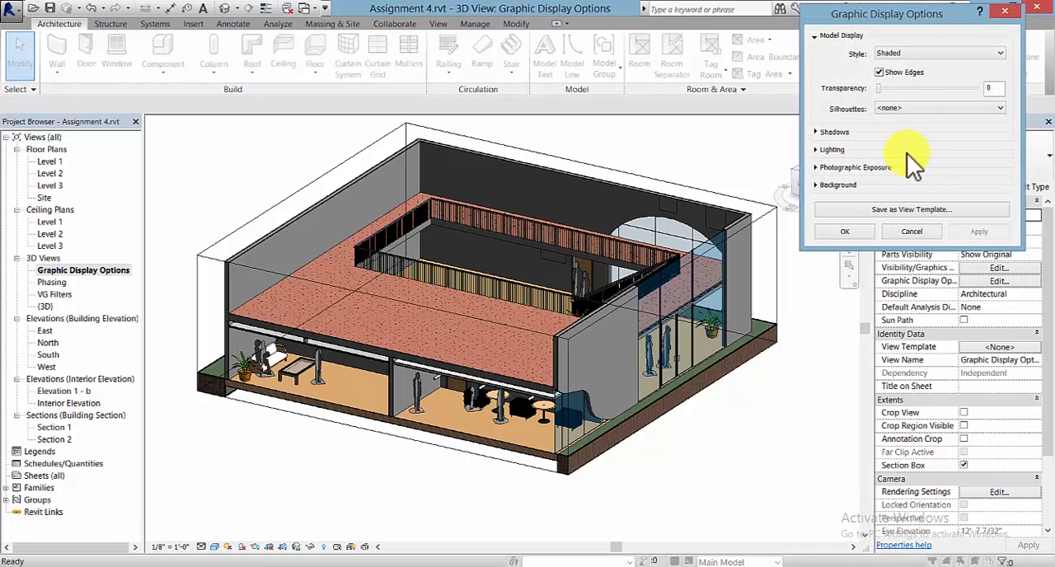
{"action": "left_click_drag", "start_coordinate": [923, 18], "coordinate": [906, 23]}
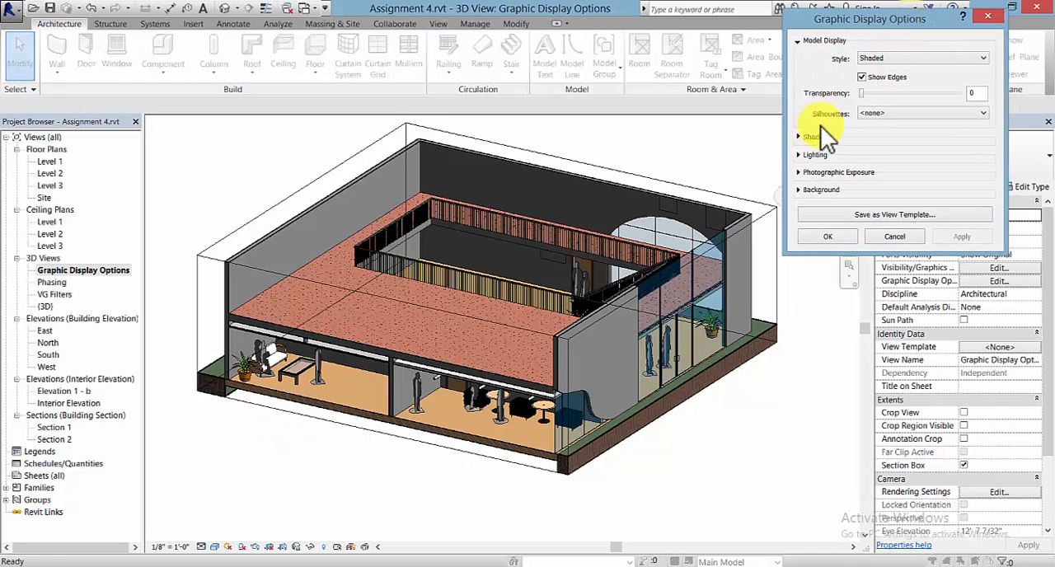
{"action": "left_click", "coordinate": [797, 137]}
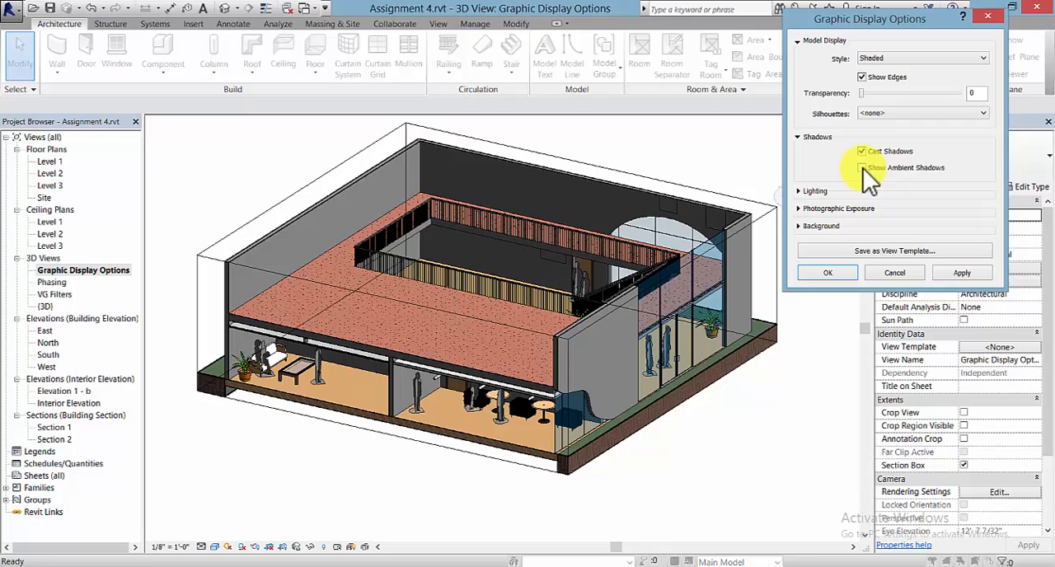
{"action": "left_click", "coordinate": [961, 273]}
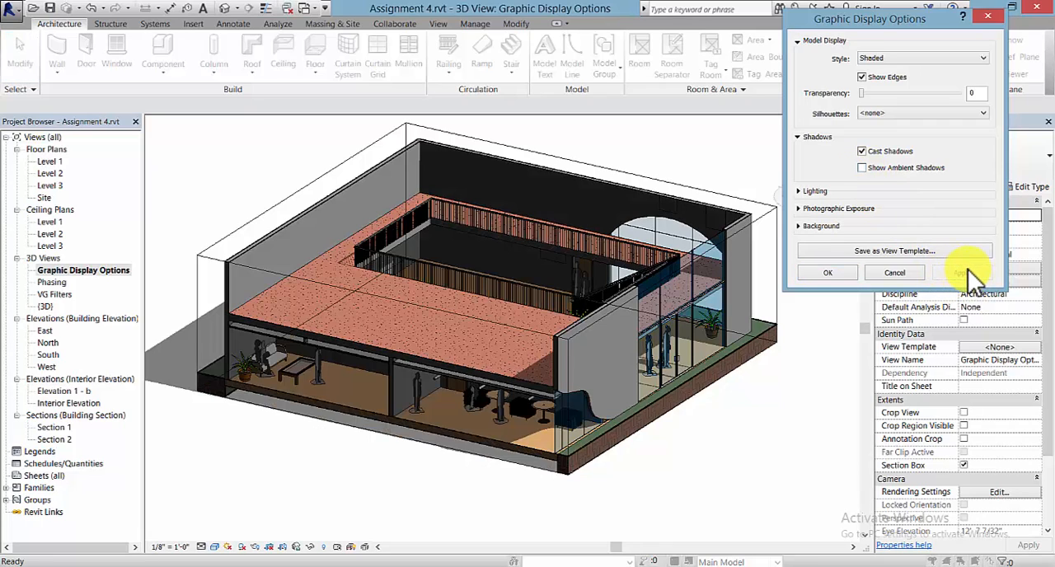
{"action": "left_click", "coordinate": [861, 168]}
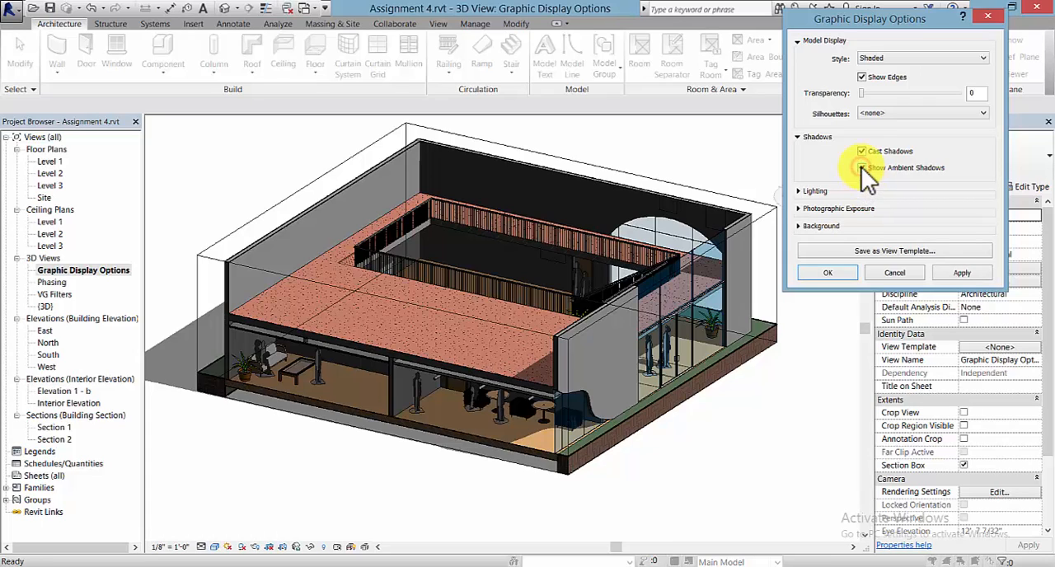
{"action": "left_click", "coordinate": [962, 273]}
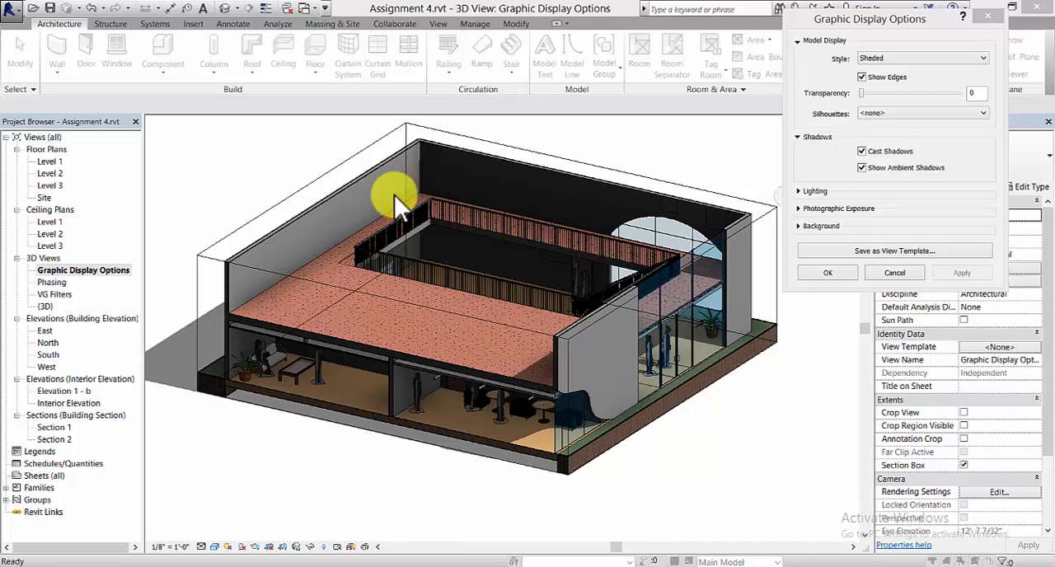
- Raise the Ambient Light in the view's lighting settings to 76 and apply it
{"action": "left_click", "coordinate": [801, 190]}
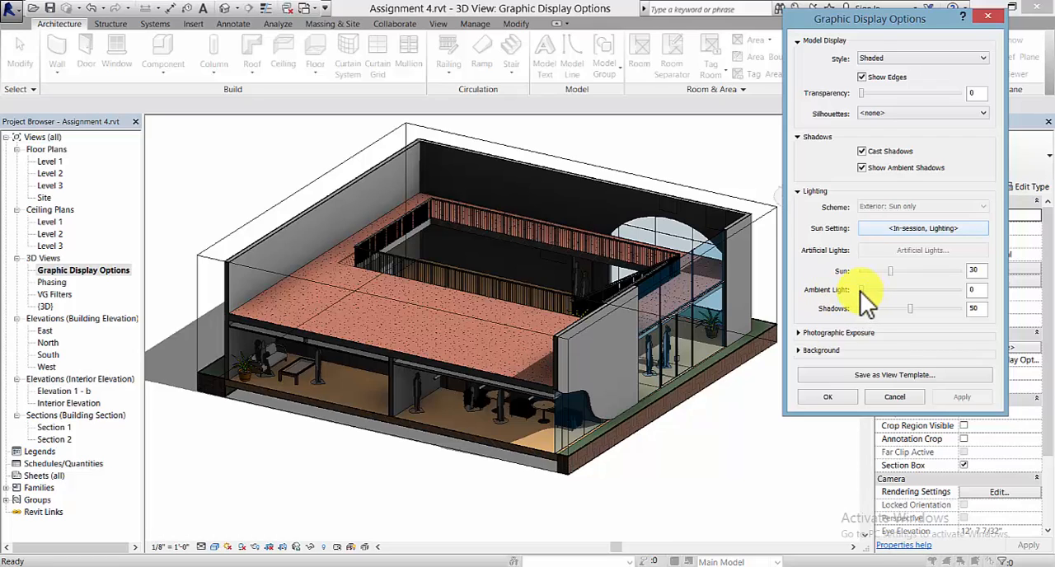
{"action": "left_click_drag", "start_coordinate": [859, 290], "coordinate": [947, 291]}
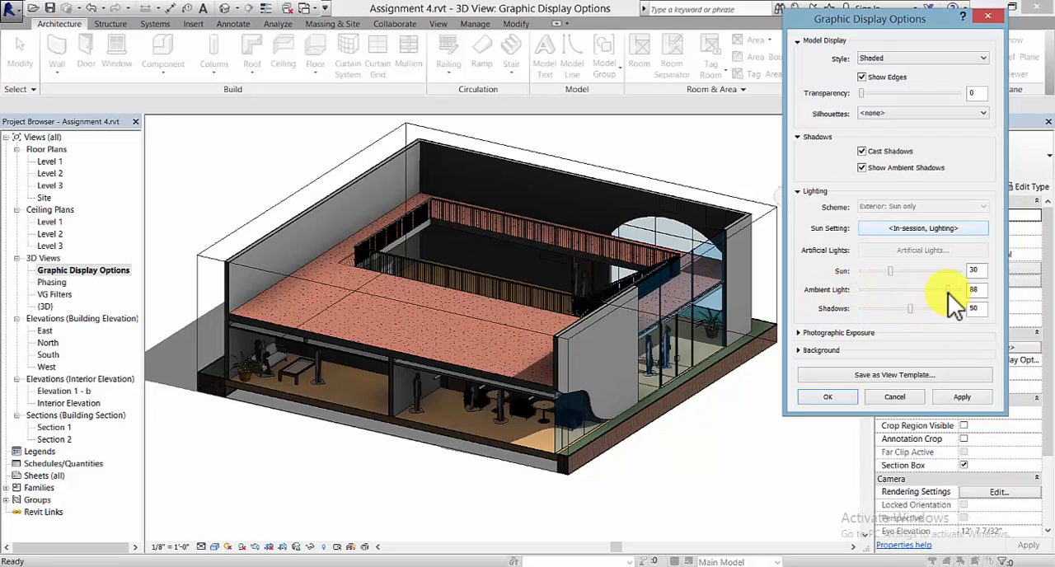
{"action": "left_click", "coordinate": [961, 396]}
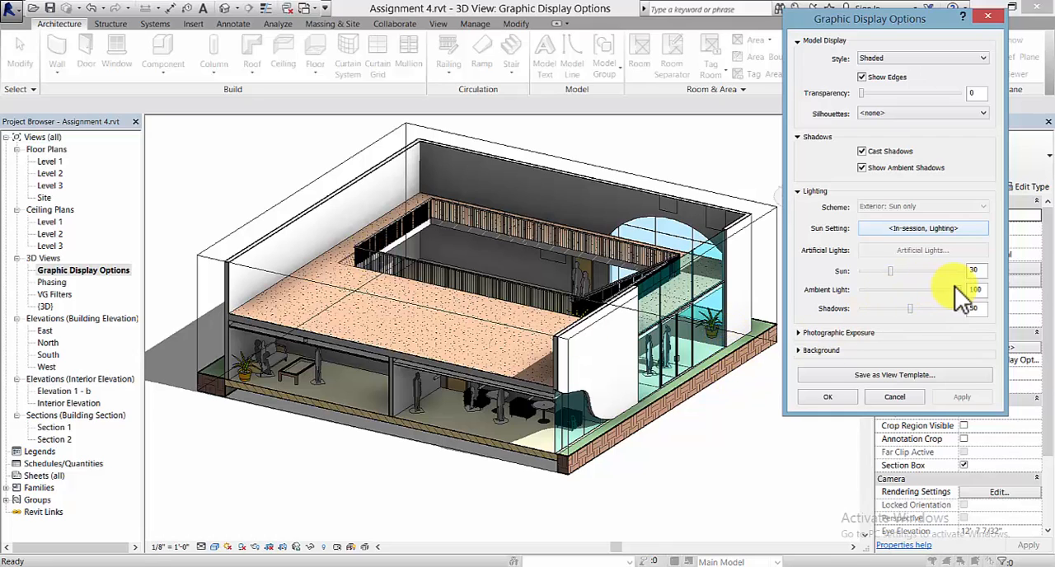
{"action": "left_click_drag", "start_coordinate": [960, 289], "coordinate": [949, 292]}
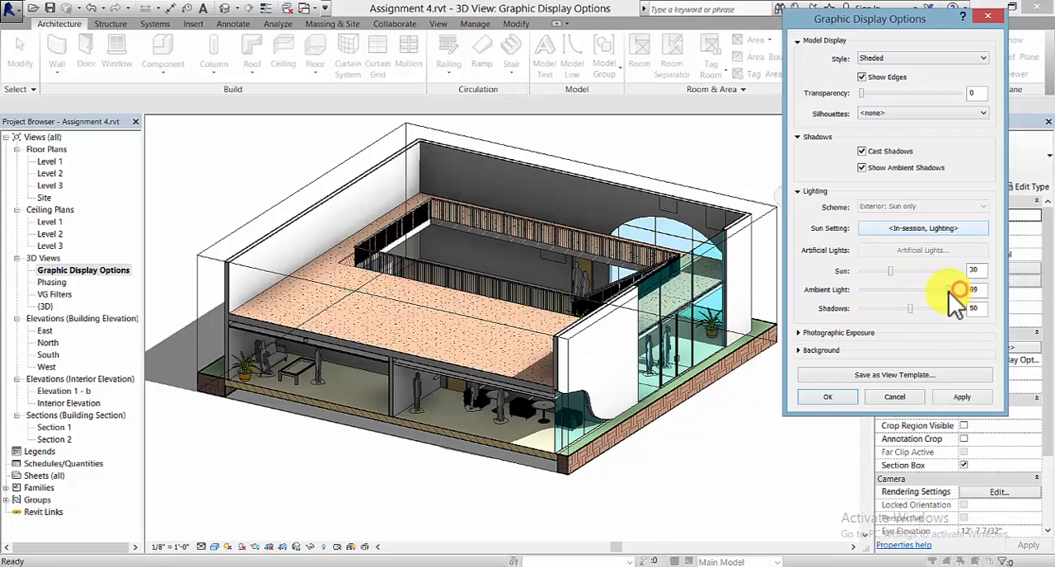
{"action": "left_click", "coordinate": [960, 397]}
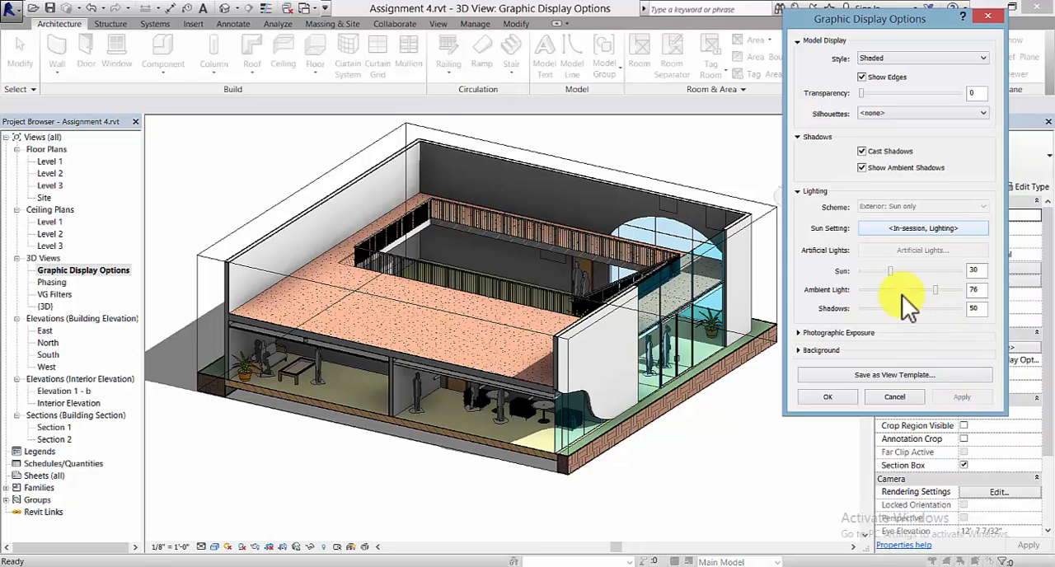
- Try a shadow intensity of 78 in the lighting settings, and set Shadows to 33
{"action": "left_click_drag", "start_coordinate": [910, 309], "coordinate": [936, 309]}
{"action": "left_click", "coordinate": [958, 397]}
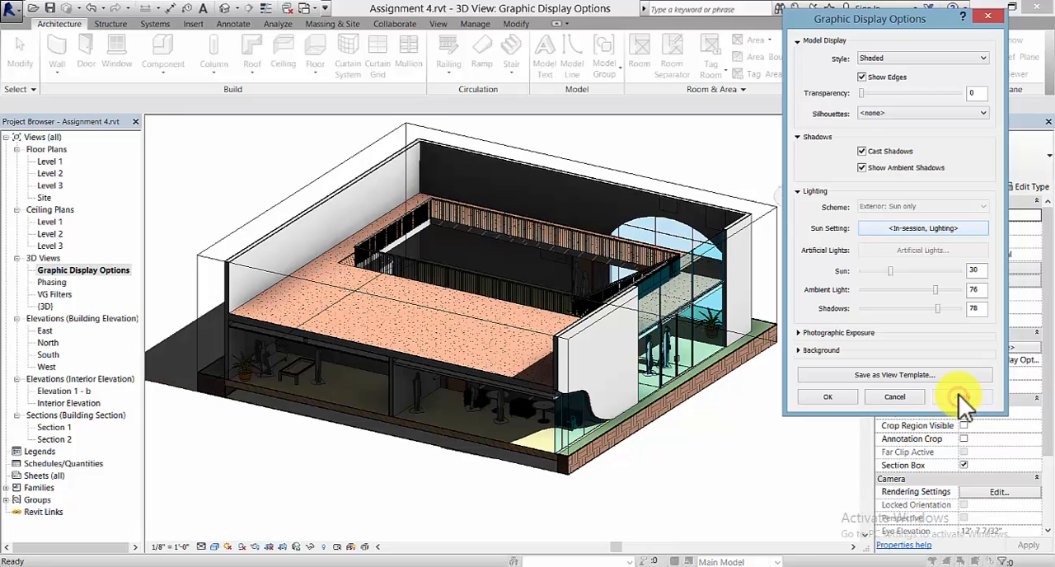
{"action": "left_click_drag", "start_coordinate": [936, 309], "coordinate": [892, 309]}
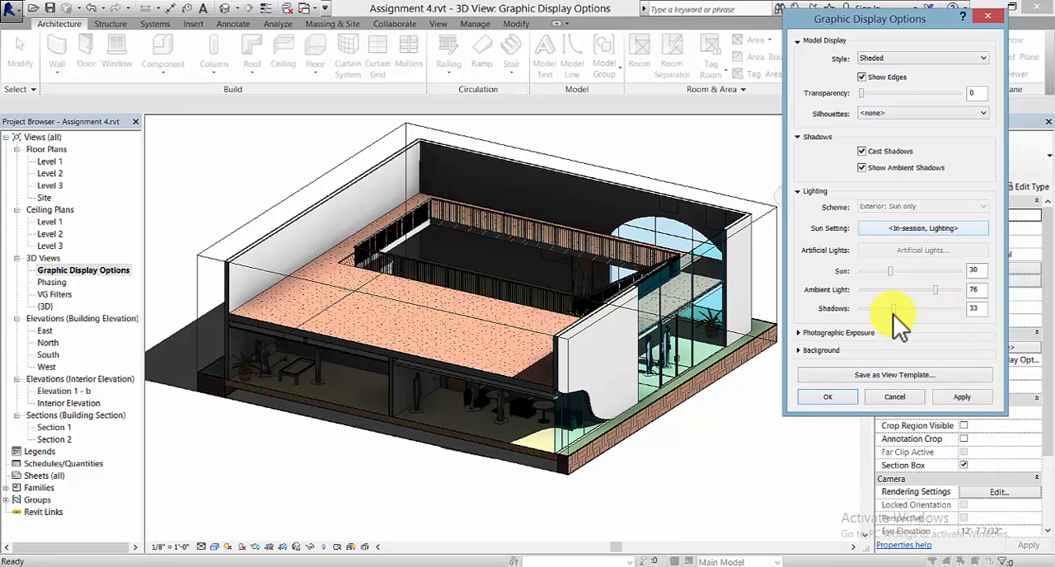
{"action": "left_click", "coordinate": [972, 396]}
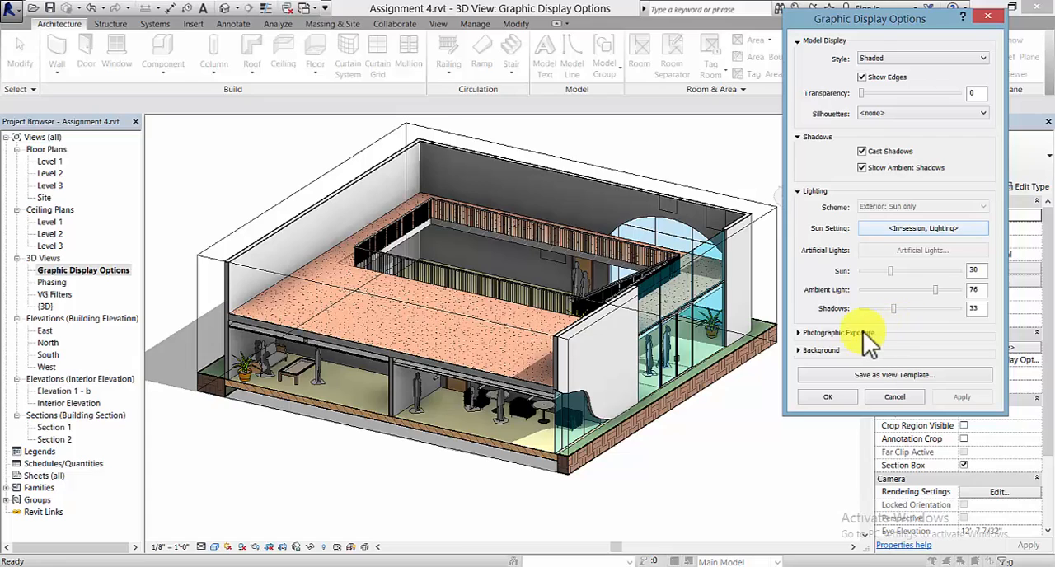
- Set the view's background to Gradient in the Graphic Display Options and apply it
{"action": "left_click", "coordinate": [798, 332]}
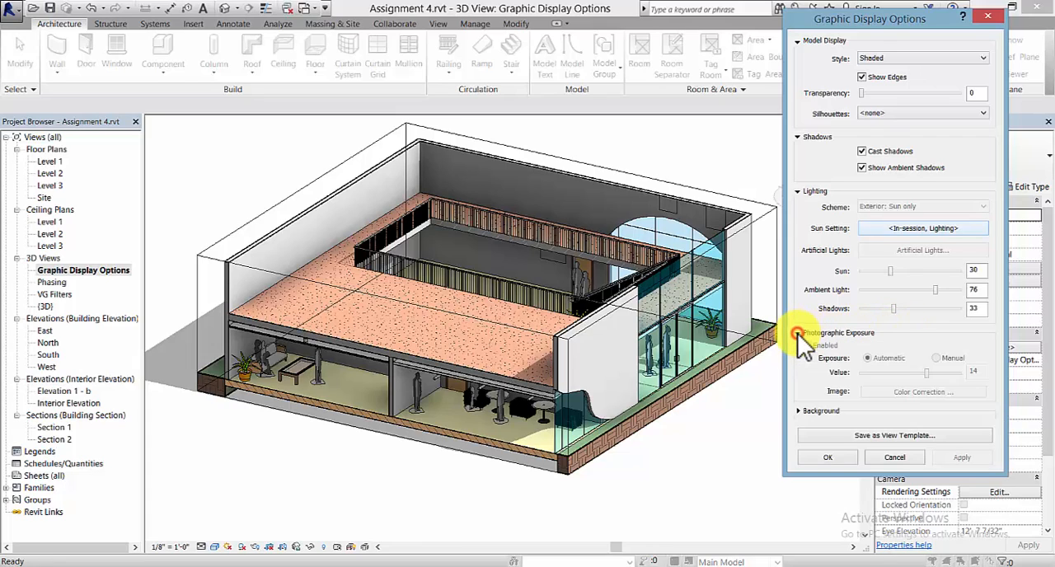
{"action": "left_click", "coordinate": [796, 411]}
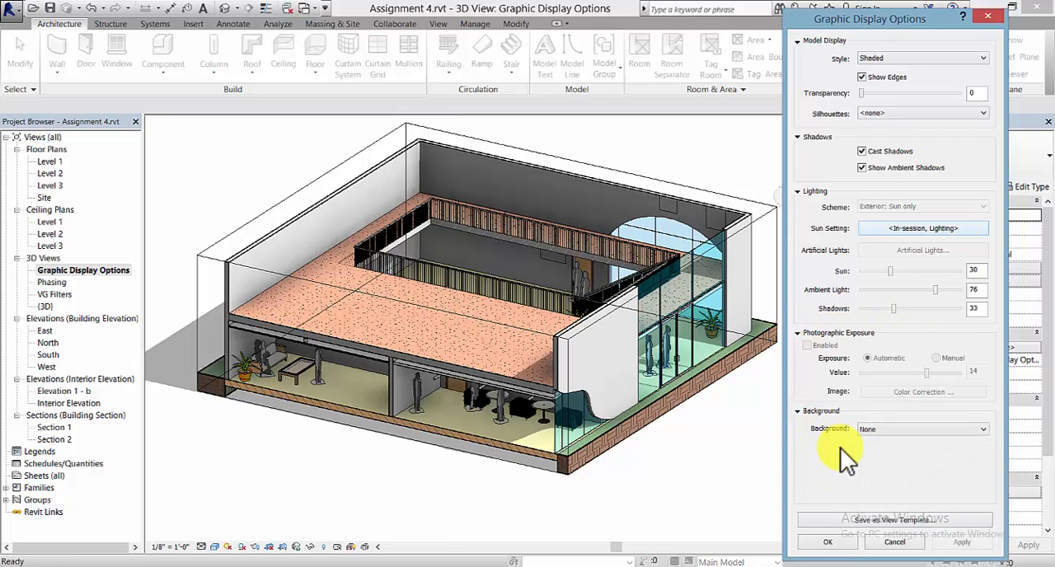
{"action": "left_click", "coordinate": [971, 430]}
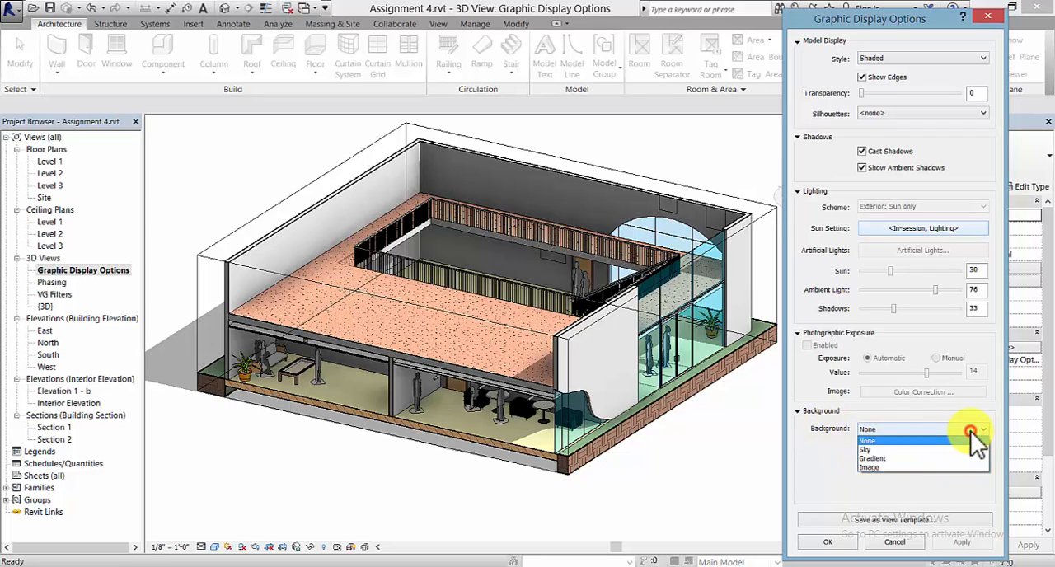
{"action": "left_click", "coordinate": [938, 458]}
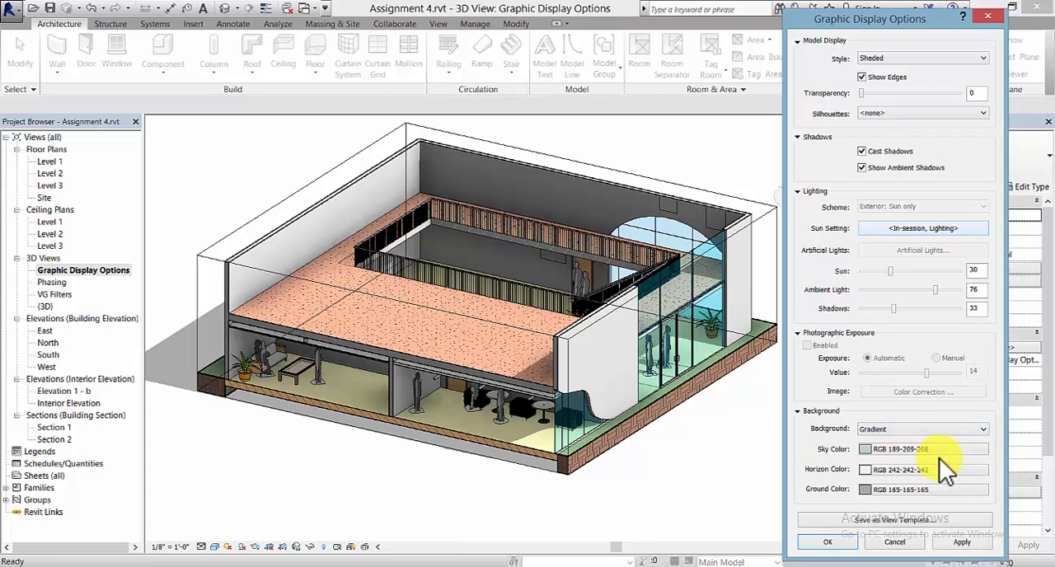
{"action": "left_click", "coordinate": [982, 542]}
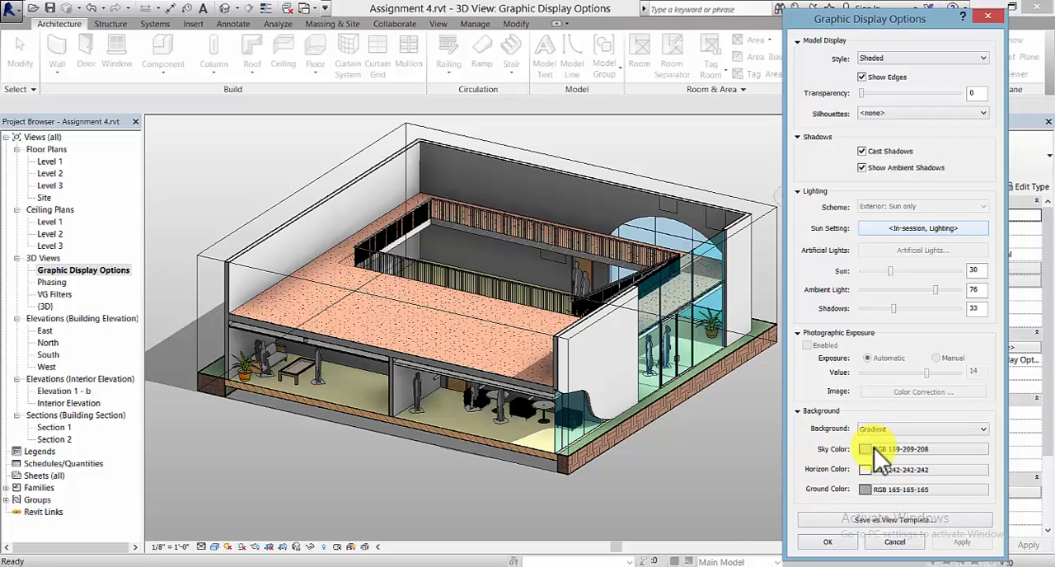
- Change the gradient background's ground color to Black and apply it
{"action": "left_click", "coordinate": [907, 489]}
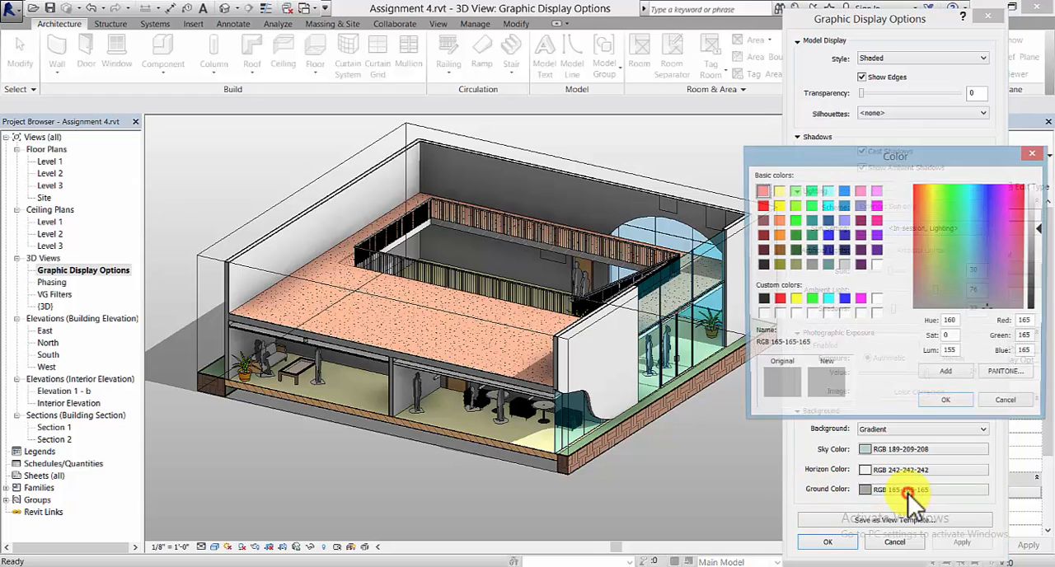
{"action": "left_click", "coordinate": [761, 300]}
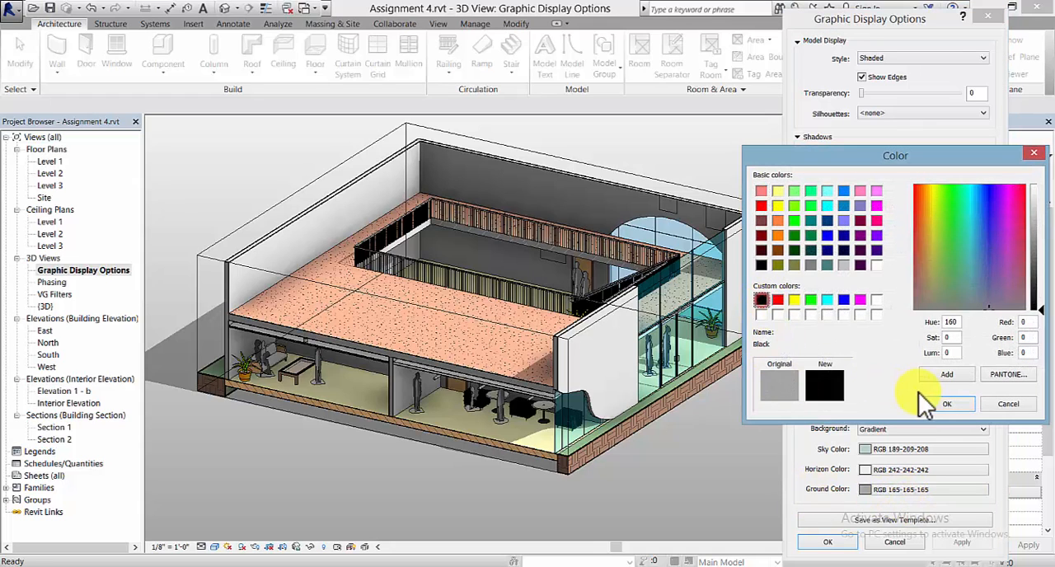
{"action": "left_click", "coordinate": [946, 403]}
{"action": "left_click", "coordinate": [963, 542]}
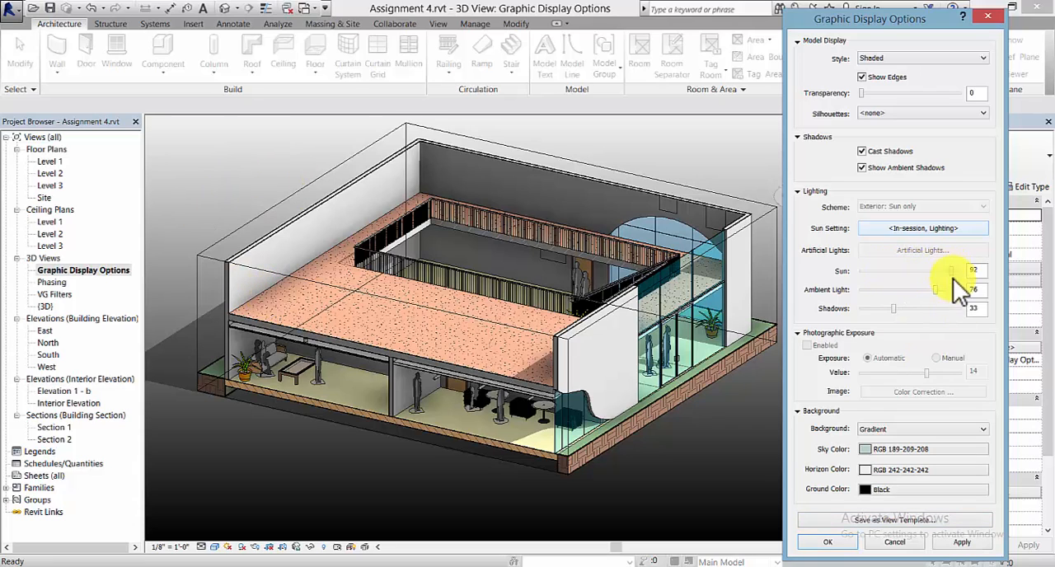
- Try a sun intensity of 92 in the lighting settings, set Sun to 37 and apply it
{"action": "left_click", "coordinate": [963, 543]}
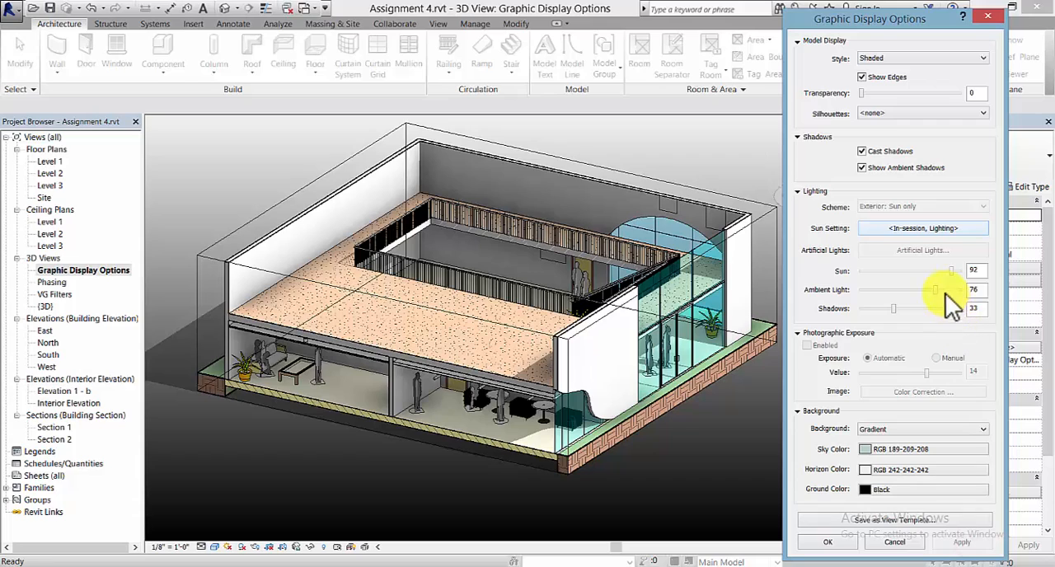
{"action": "left_click_drag", "start_coordinate": [951, 271], "coordinate": [866, 272]}
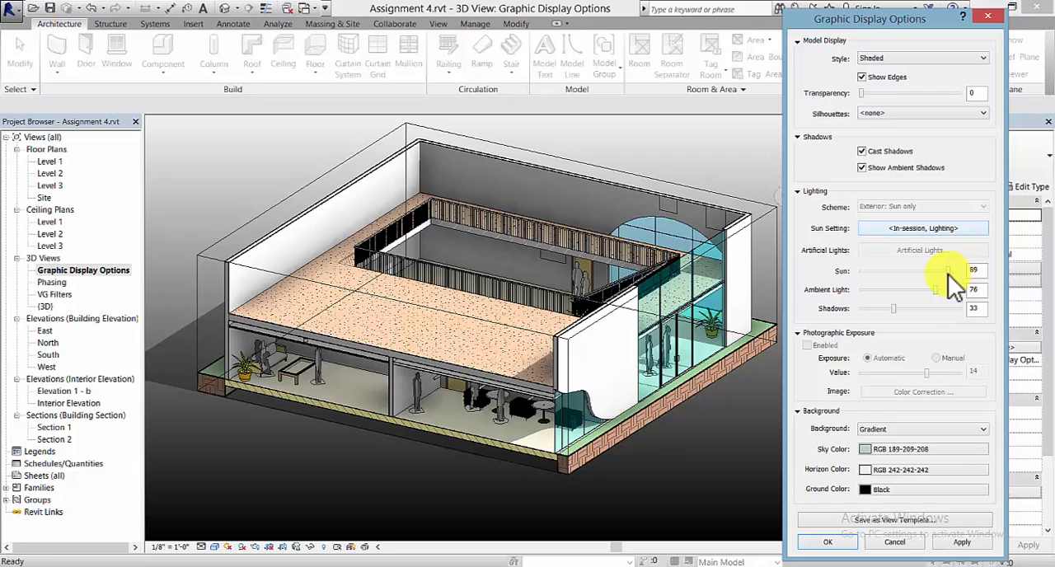
{"action": "left_click", "coordinate": [964, 542]}
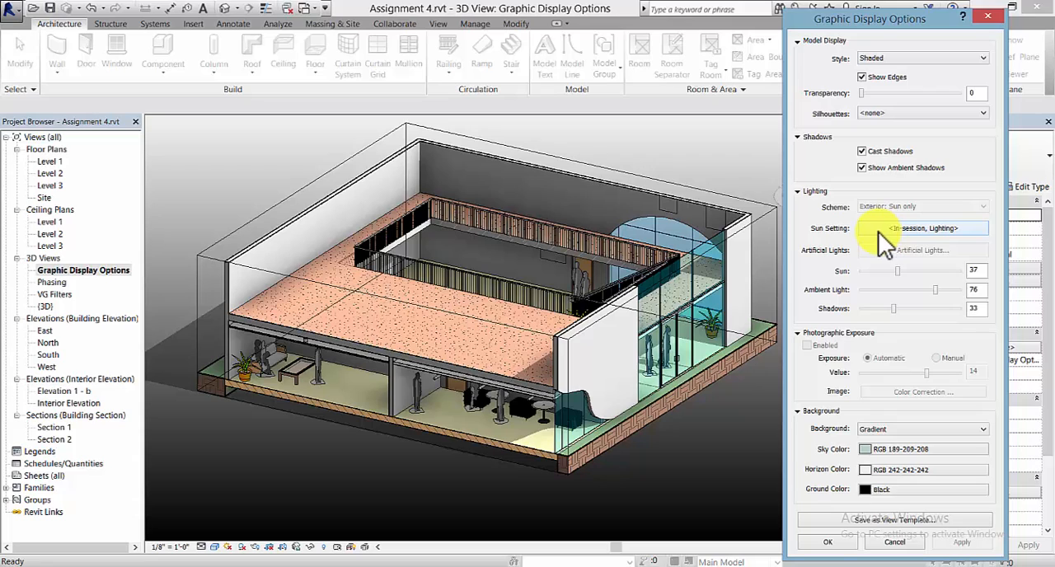
- Open the view's sun settings and switch the solar study from Lighting to Still
{"action": "left_click", "coordinate": [940, 227]}
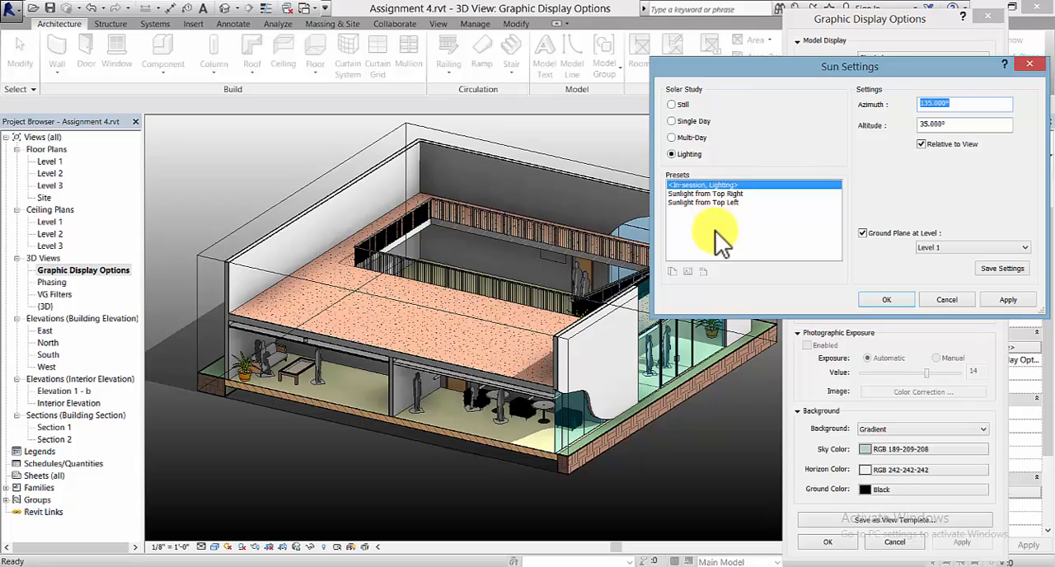
{"action": "left_click", "coordinate": [670, 105]}
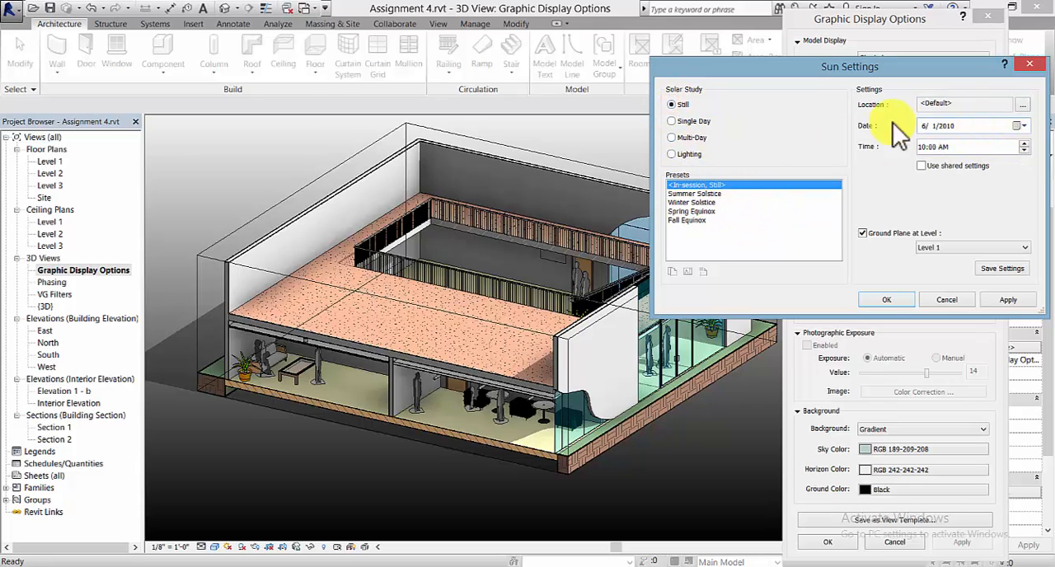
{"action": "left_click_drag", "start_coordinate": [983, 68], "coordinate": [947, 59]}
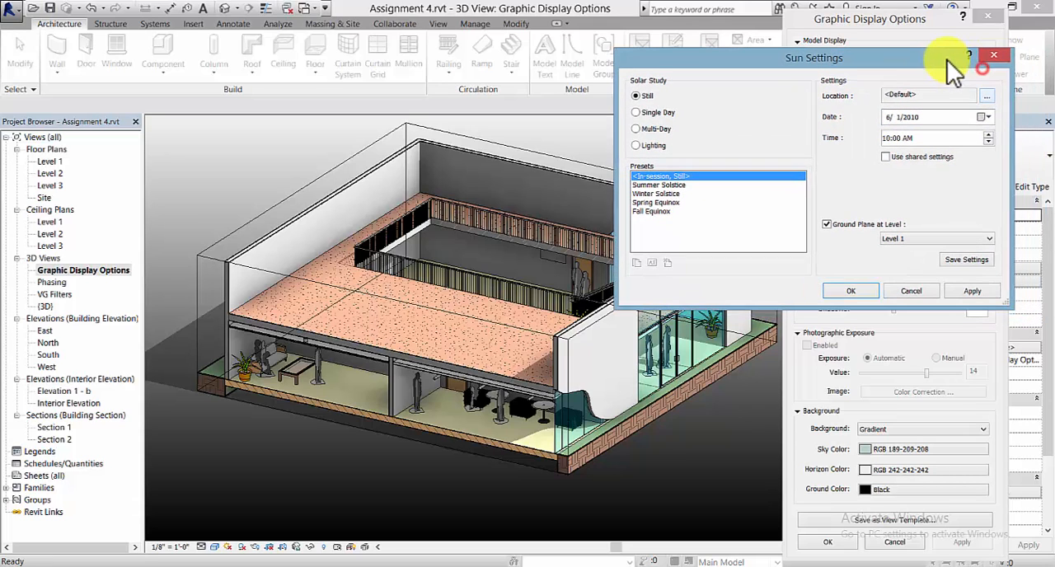
- Define the project location by searching for Southfield, MI and moving the map marker to Utica, north of Sterling Heights
{"action": "left_click", "coordinate": [987, 97]}
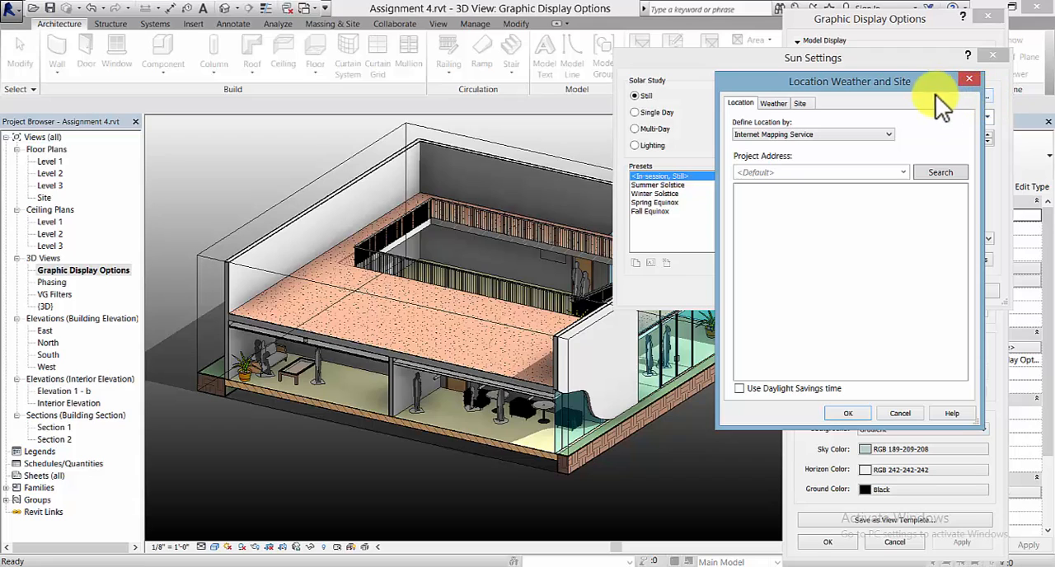
{"action": "left_click_drag", "start_coordinate": [924, 81], "coordinate": [849, 111]}
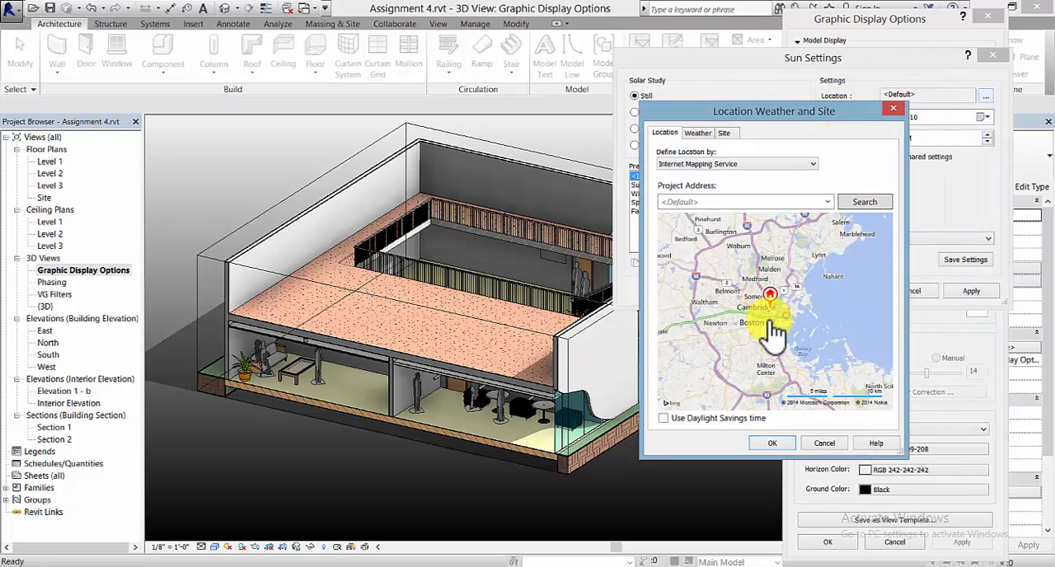
{"action": "left_click", "coordinate": [697, 204]}
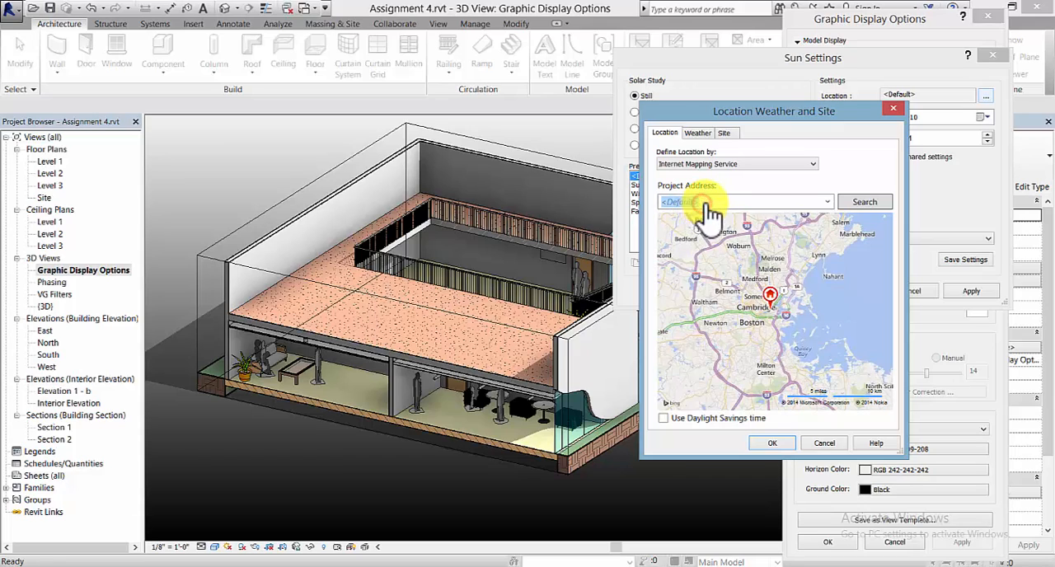
{"action": "type", "text": "Southfield, MI"}
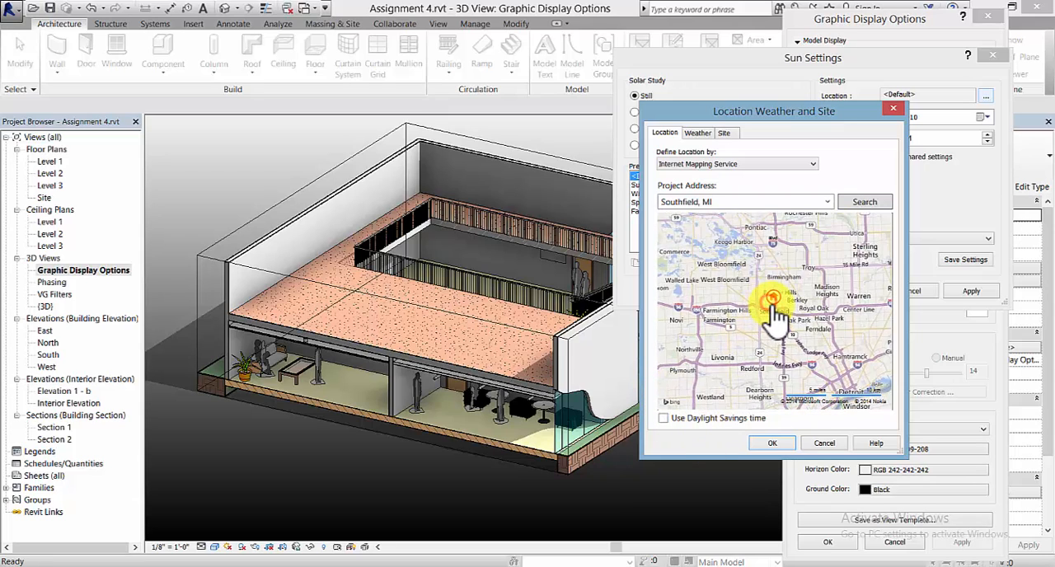
{"action": "left_click_drag", "start_coordinate": [773, 307], "coordinate": [859, 275]}
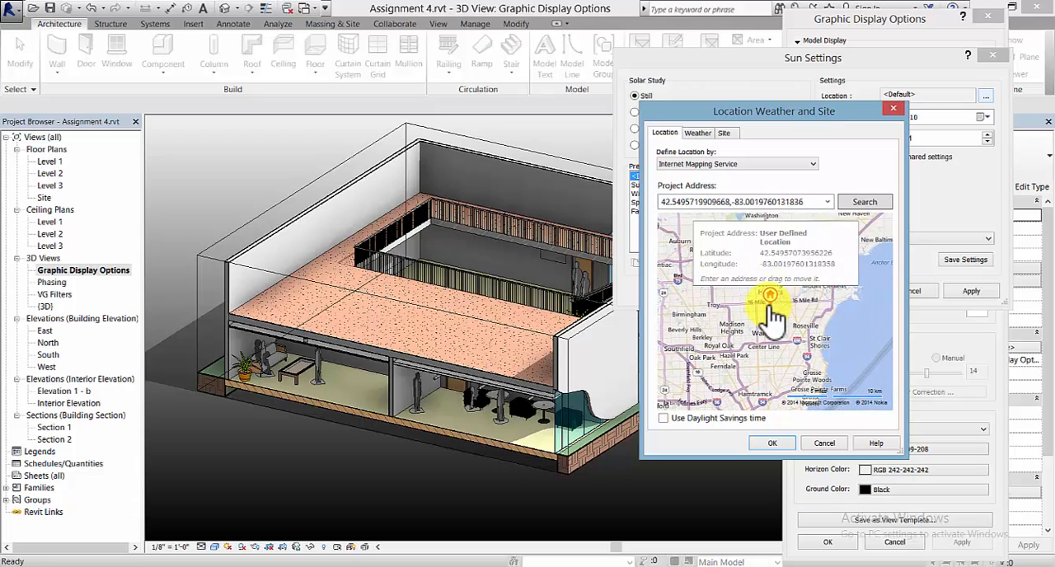
{"action": "left_click_drag", "start_coordinate": [771, 304], "coordinate": [765, 276]}
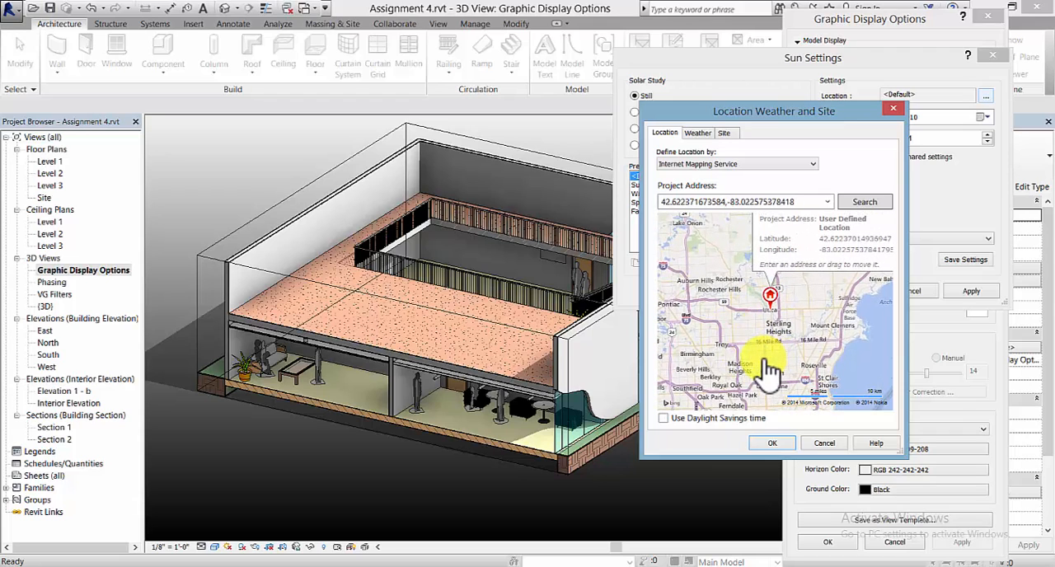
{"action": "left_click", "coordinate": [774, 444]}
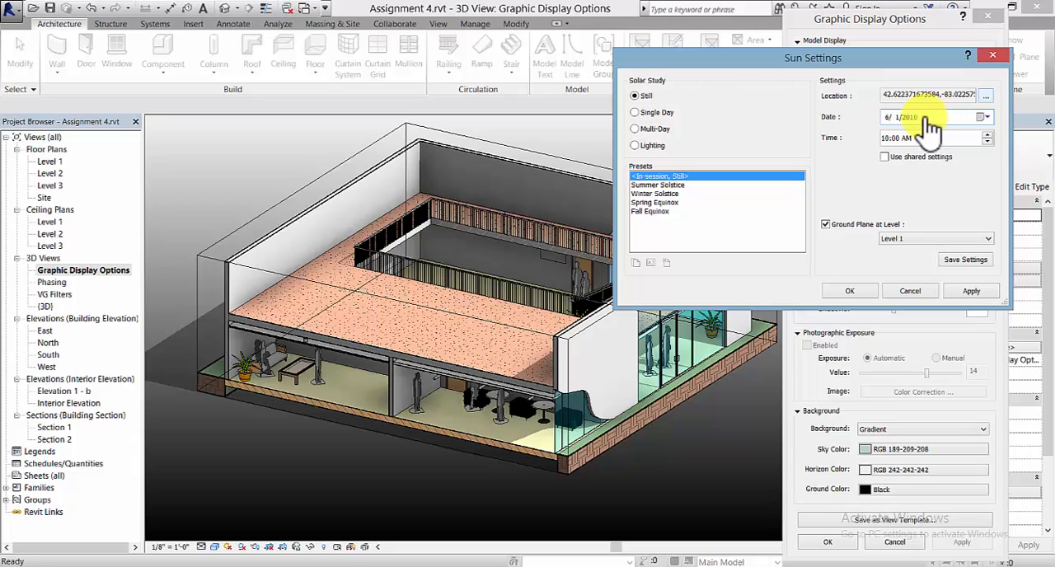
- Set the still solar study's date to 9/30/2010
{"action": "left_click", "coordinate": [889, 118]}
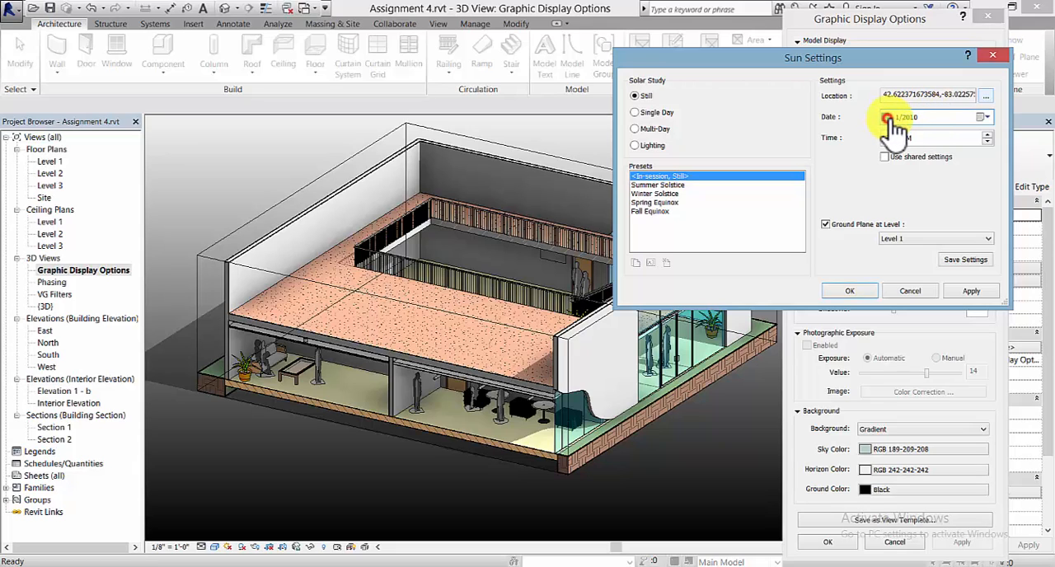
{"action": "left_click", "coordinate": [981, 117]}
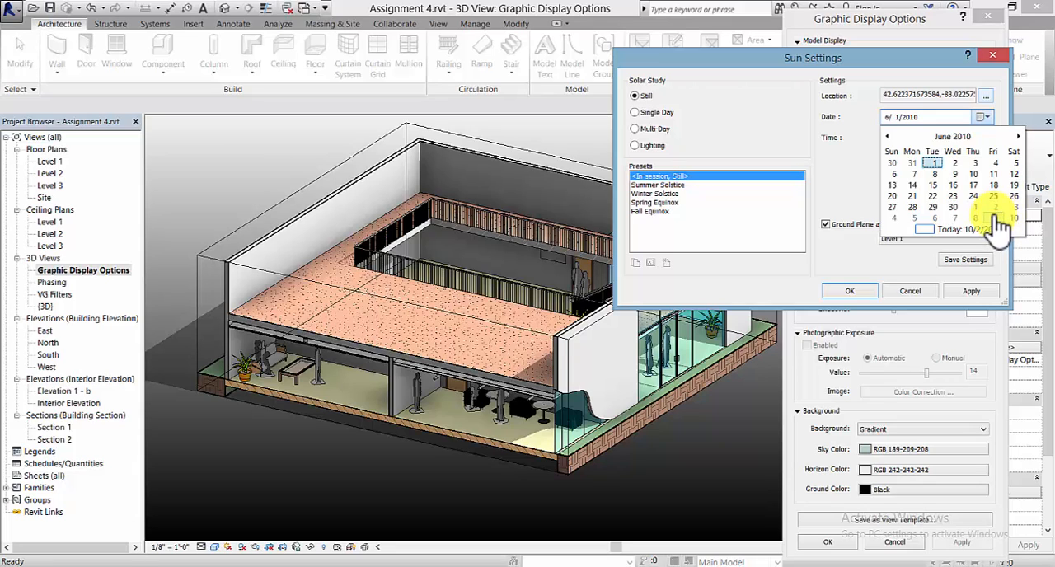
{"action": "left_click", "coordinate": [1018, 137]}
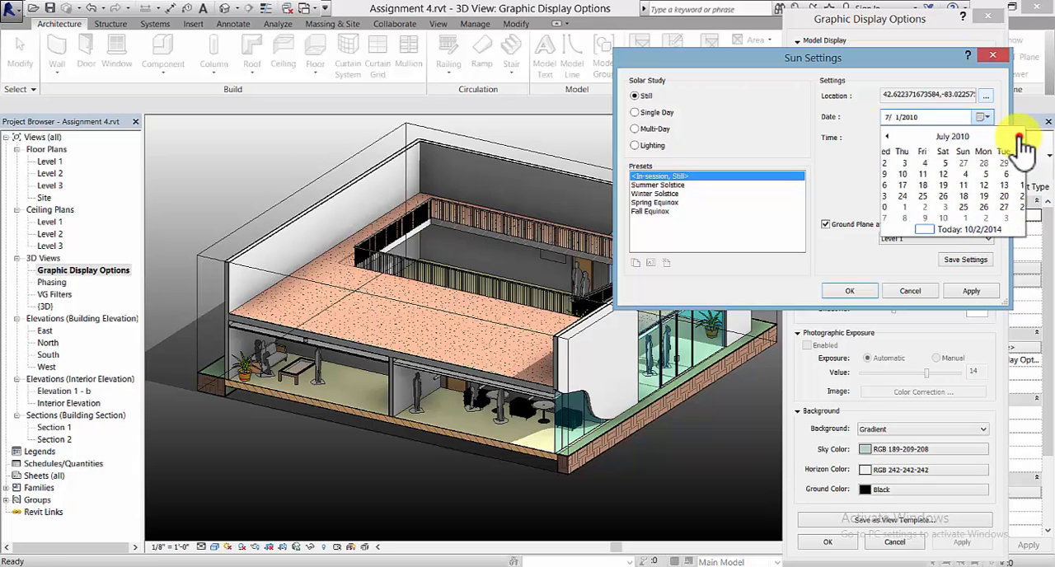
{"action": "left_click", "coordinate": [1019, 137]}
{"action": "left_click", "coordinate": [1019, 137]}
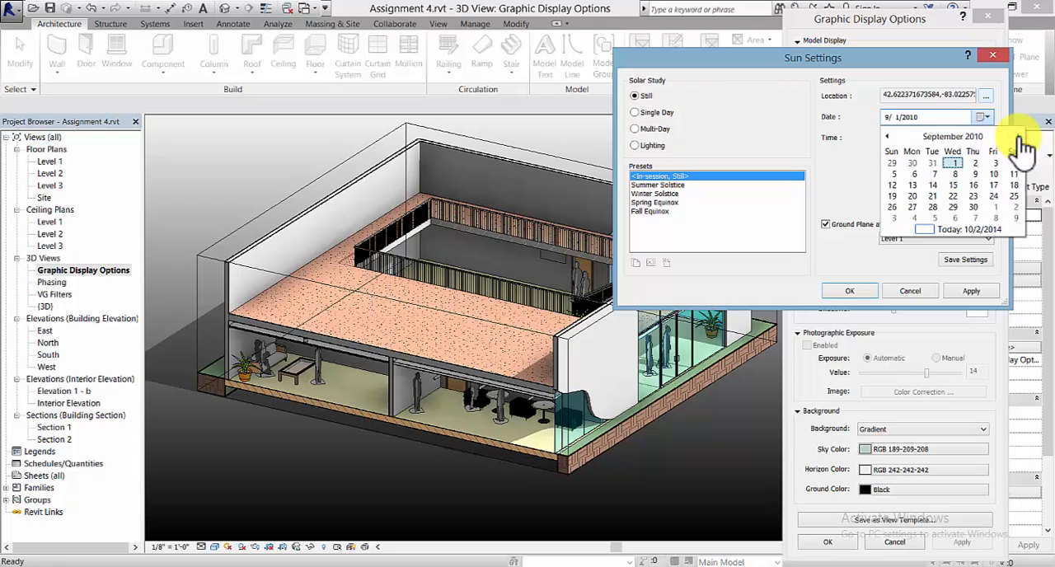
{"action": "left_click", "coordinate": [973, 207]}
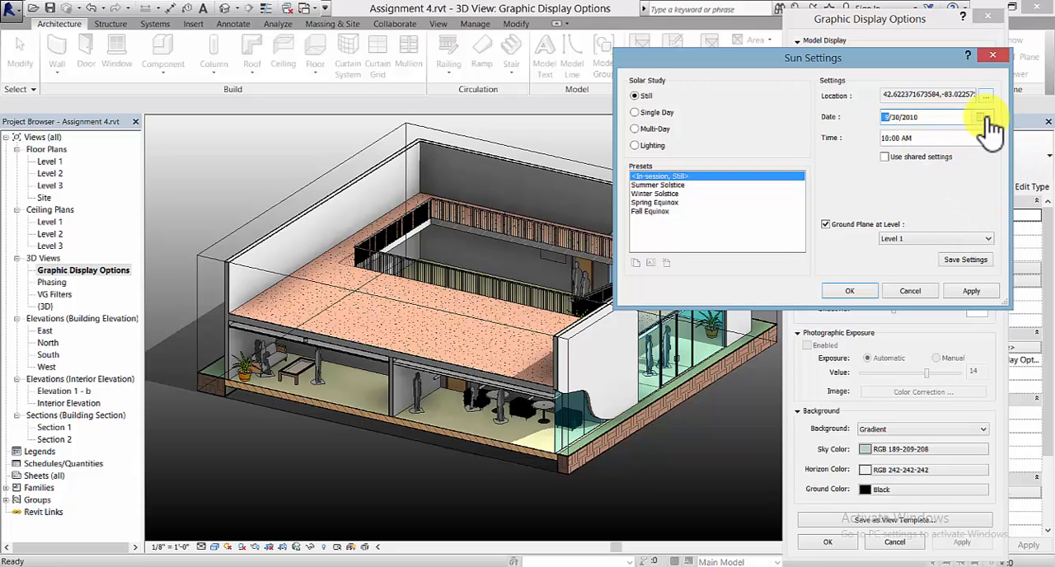
- Set the still solar study's time to 1:00 PM, apply it and accept the sun settings
{"action": "left_click", "coordinate": [884, 138]}
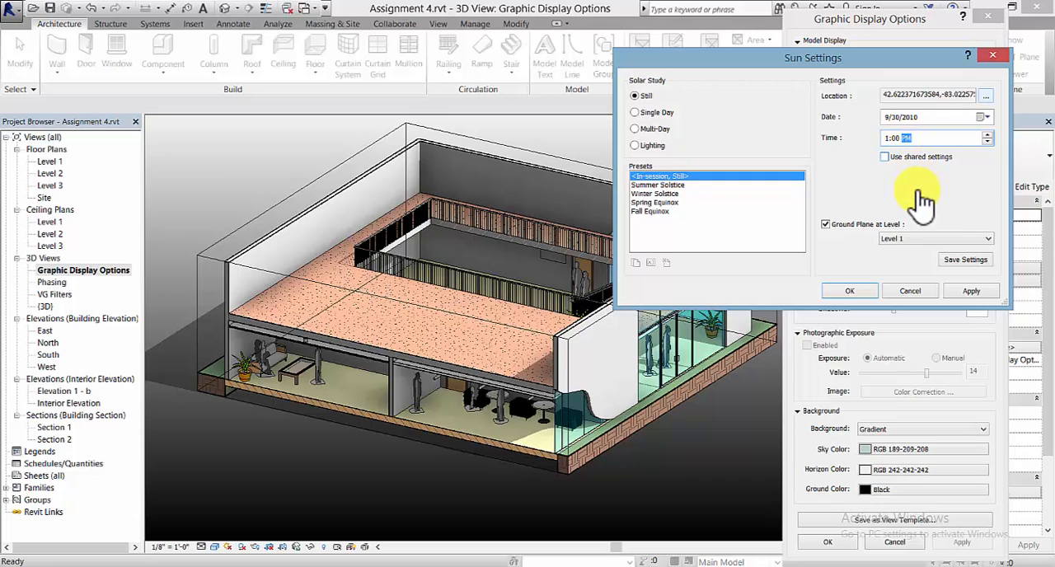
{"action": "left_click", "coordinate": [972, 291]}
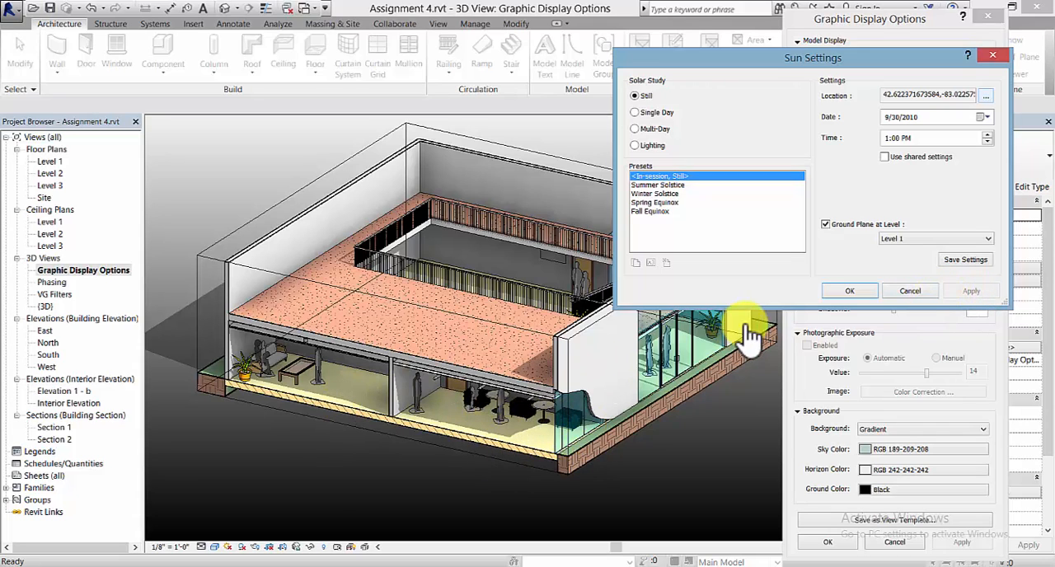
{"action": "left_click_drag", "start_coordinate": [765, 73], "coordinate": [805, 40]}
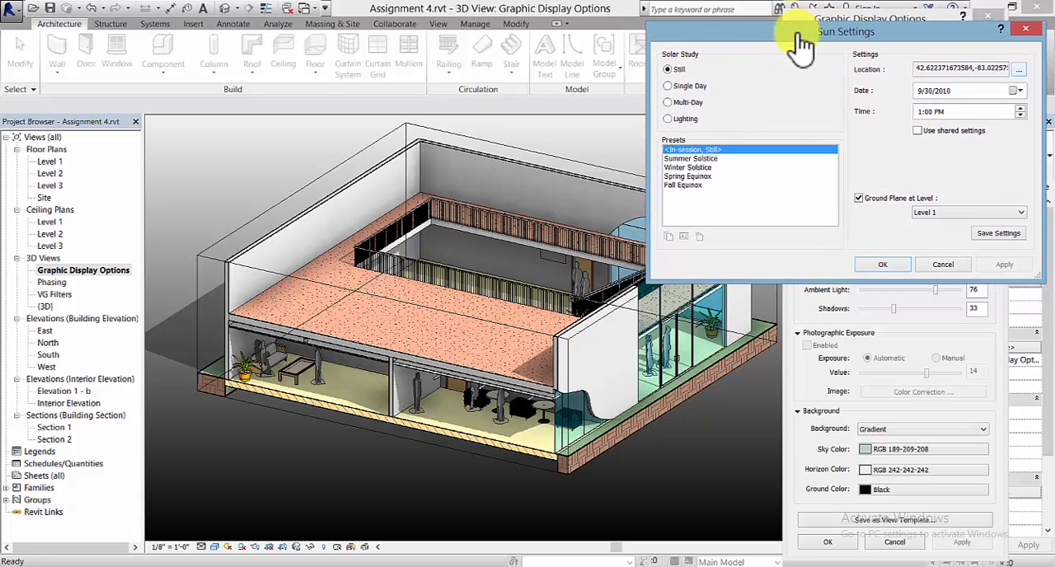
{"action": "left_click", "coordinate": [887, 263]}
- Set the model display's silhouettes to Wide Lines and apply the change
{"action": "left_click", "coordinate": [899, 114]}
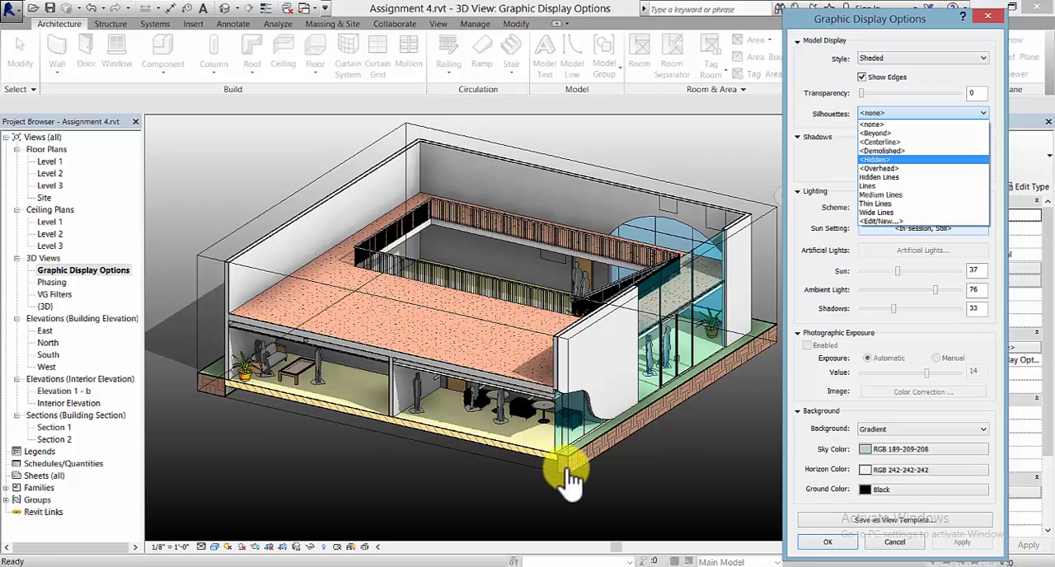
{"action": "left_click", "coordinate": [895, 214]}
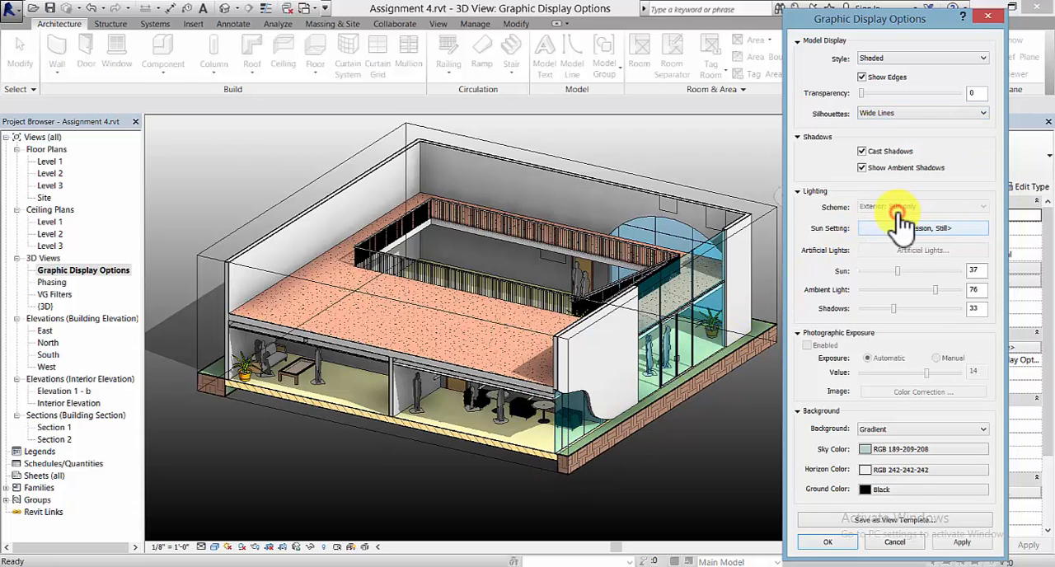
{"action": "left_click", "coordinate": [978, 547]}
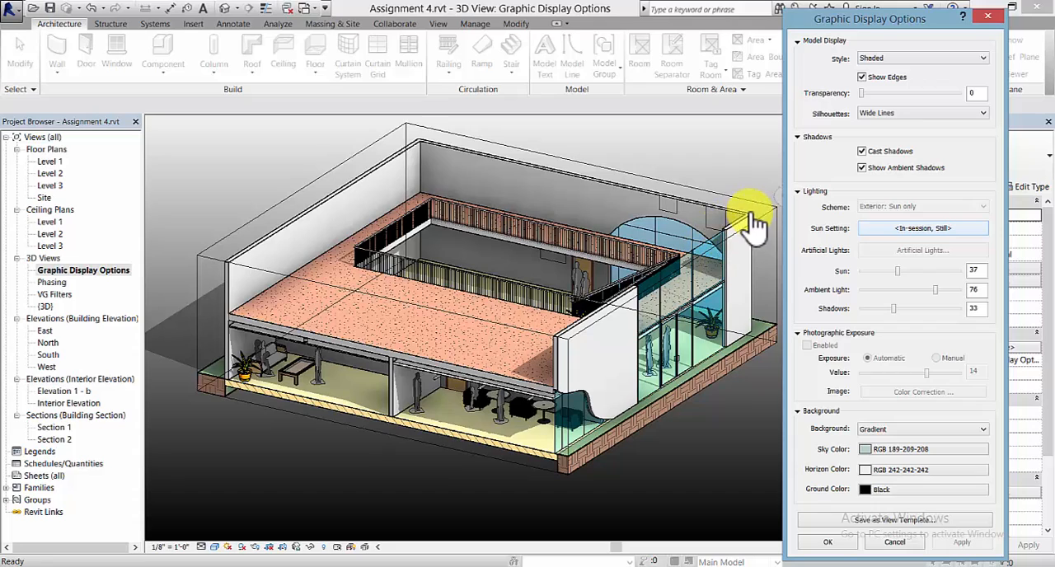
- Create a new line style subcategory named Bold under Lines, starting from the silhouettes' edit/new option
{"action": "left_click", "coordinate": [927, 113]}
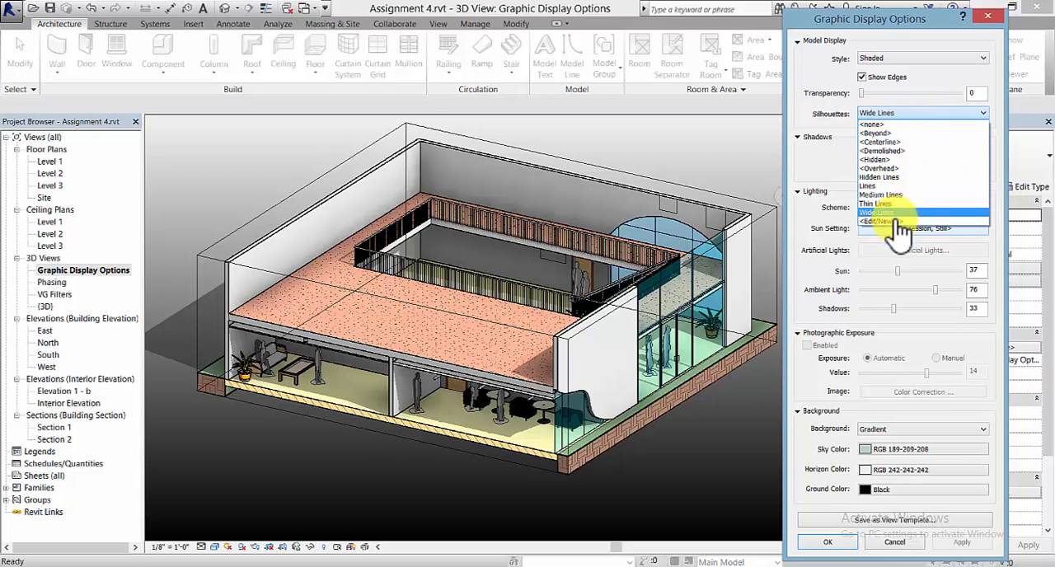
{"action": "left_click", "coordinate": [882, 221]}
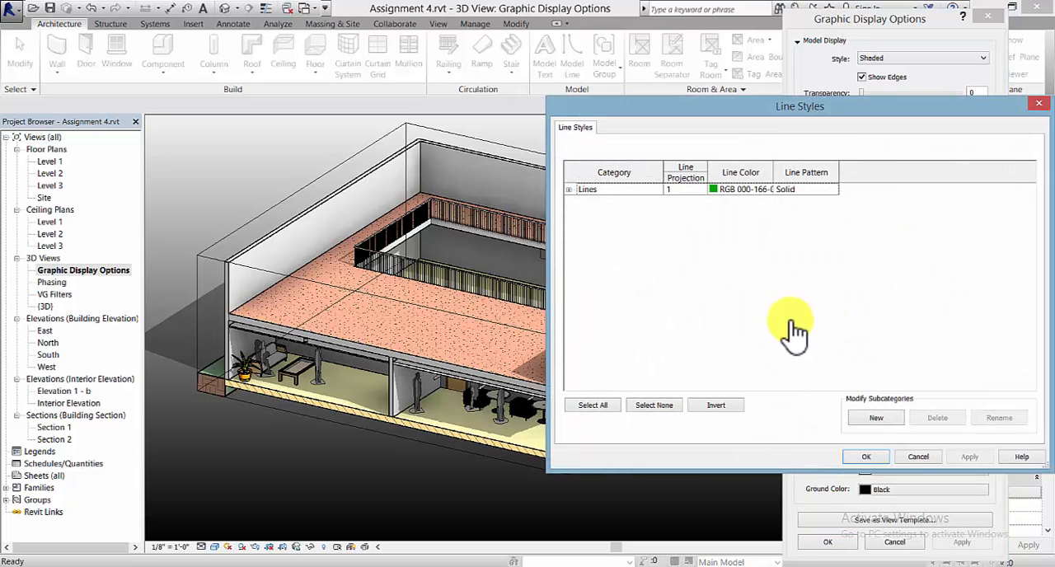
{"action": "left_click", "coordinate": [568, 191]}
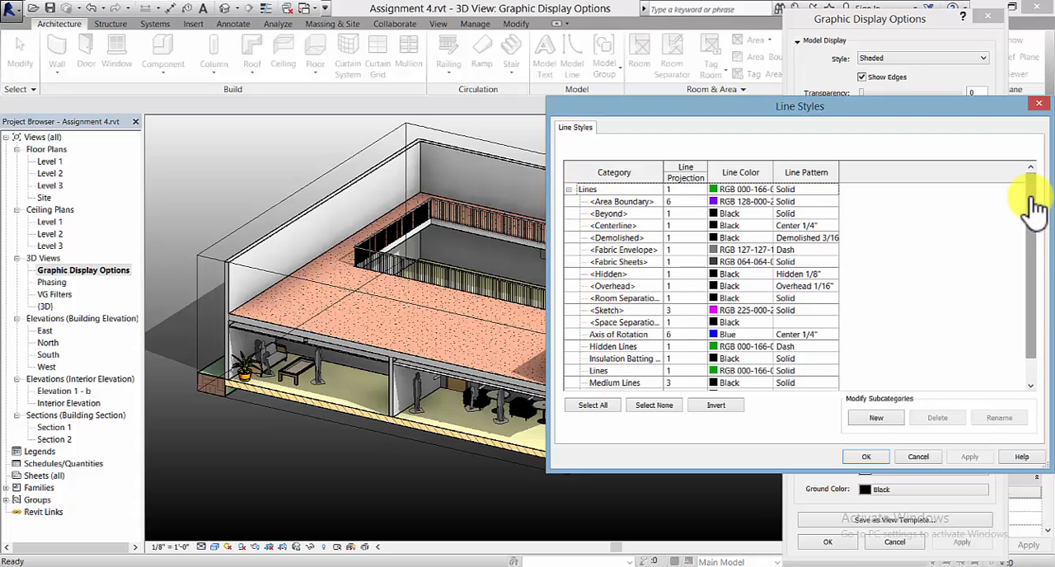
{"action": "left_click_drag", "start_coordinate": [1030, 200], "coordinate": [1030, 256]}
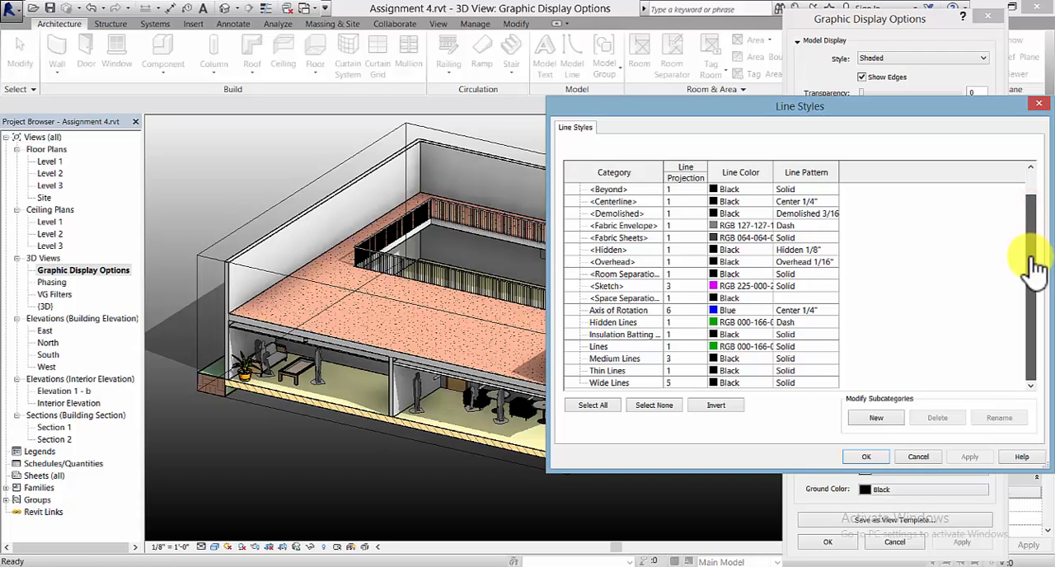
{"action": "mouse_move", "coordinate": [1043, 259]}
{"action": "left_mouse_down"}
{"action": "mouse_move", "coordinate": [1039, 178]}
{"action": "mouse_move", "coordinate": [1042, 274]}
{"action": "left_mouse_up"}
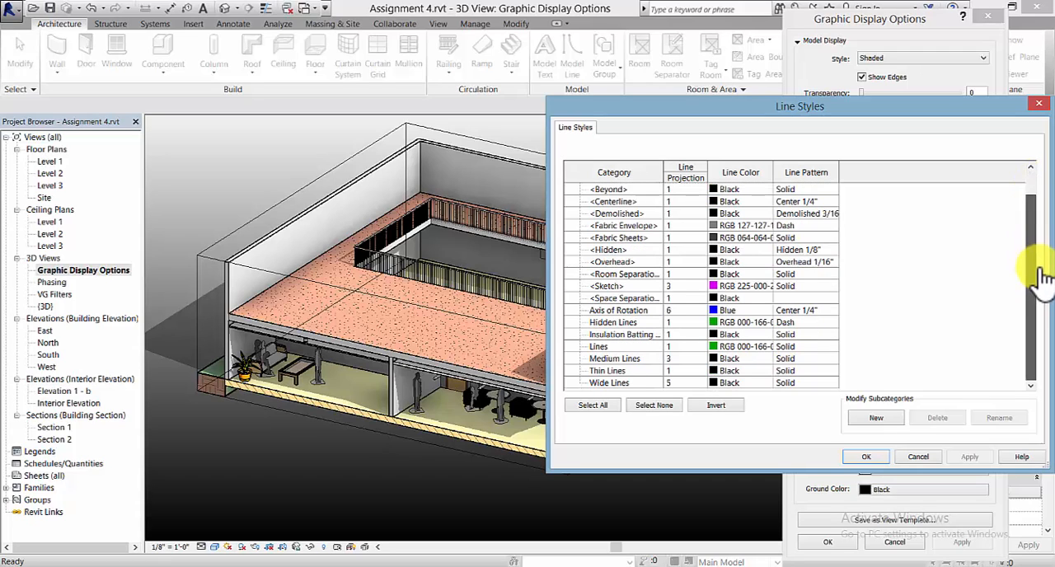
{"action": "left_click", "coordinate": [878, 418]}
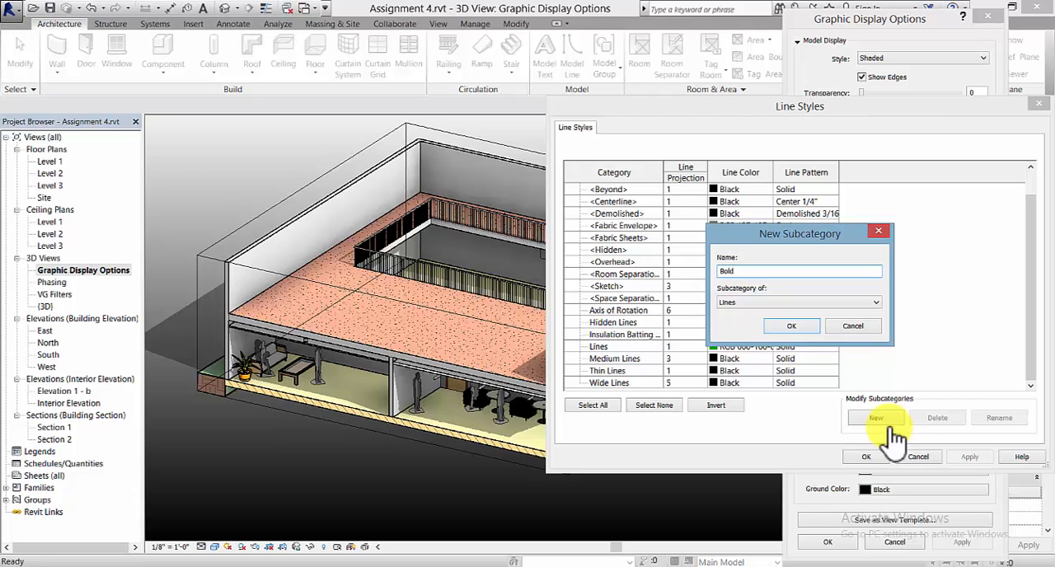
{"action": "left_click", "coordinate": [791, 325]}
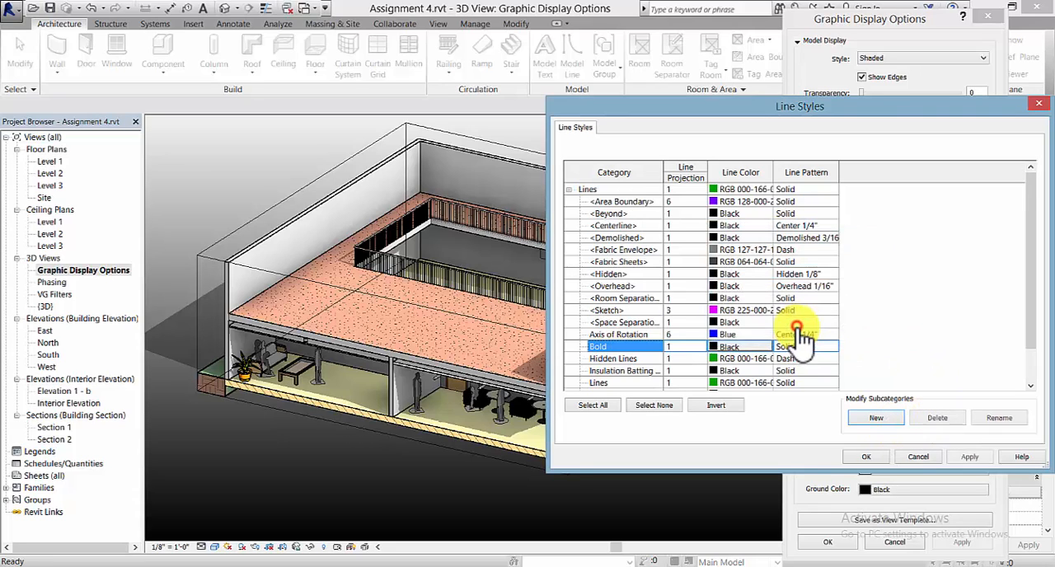
- Set the Bold line style's projection line weight to 8, apply it and accept the line styles
{"action": "left_click", "coordinate": [700, 346]}
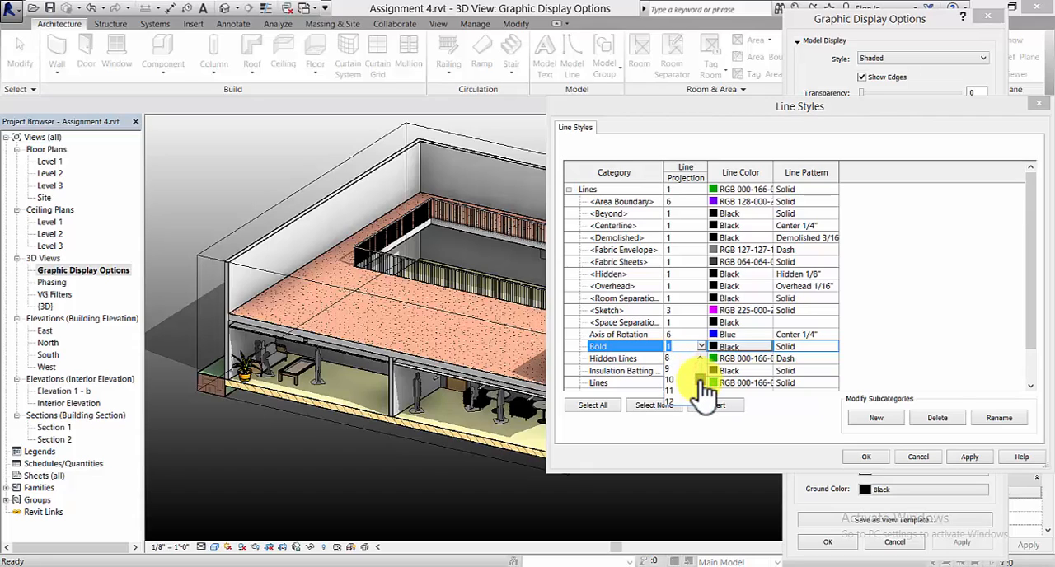
{"action": "left_click", "coordinate": [676, 359]}
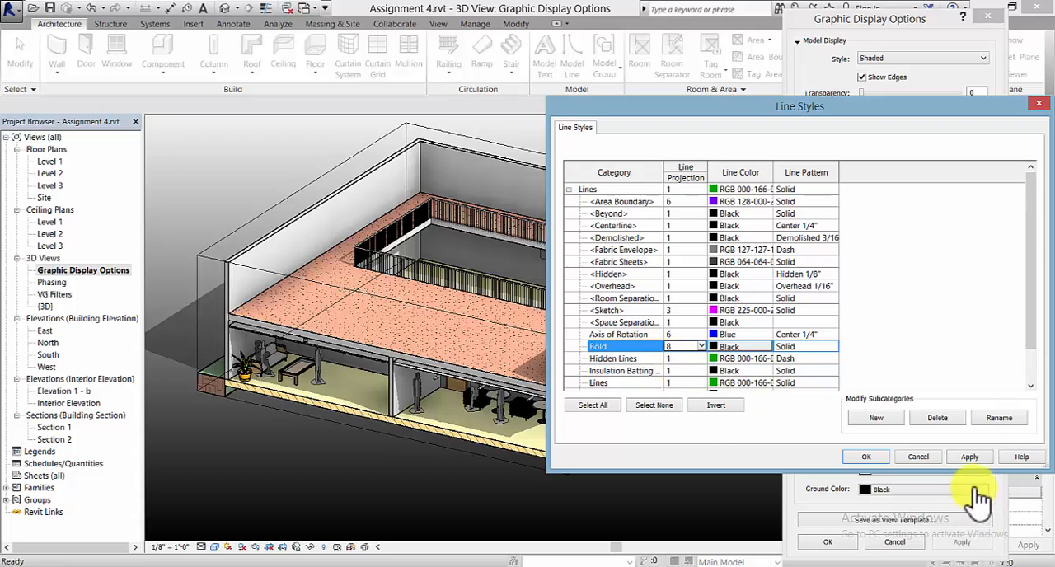
{"action": "left_click", "coordinate": [969, 458]}
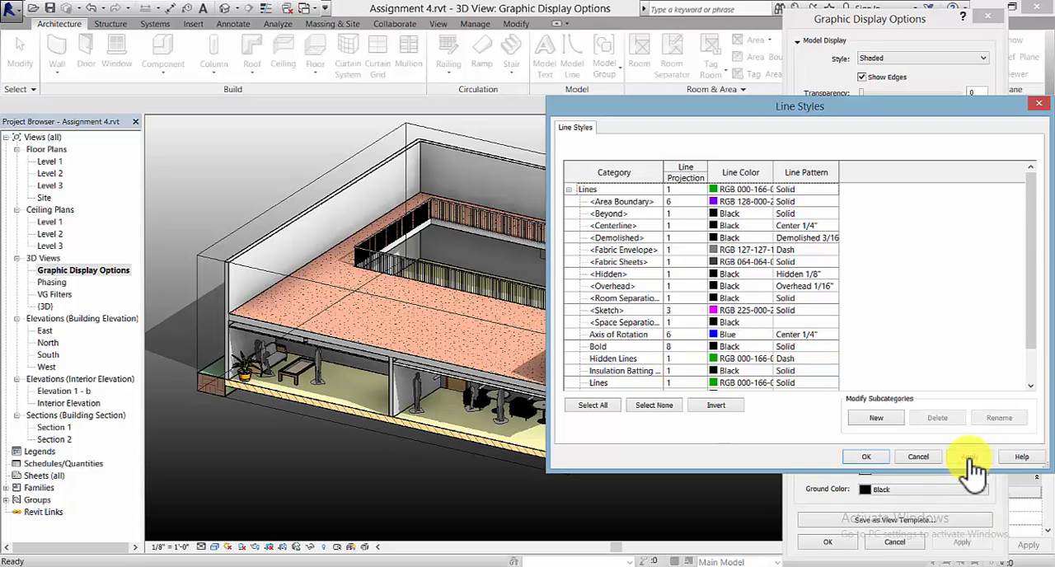
{"action": "left_click", "coordinate": [866, 457]}
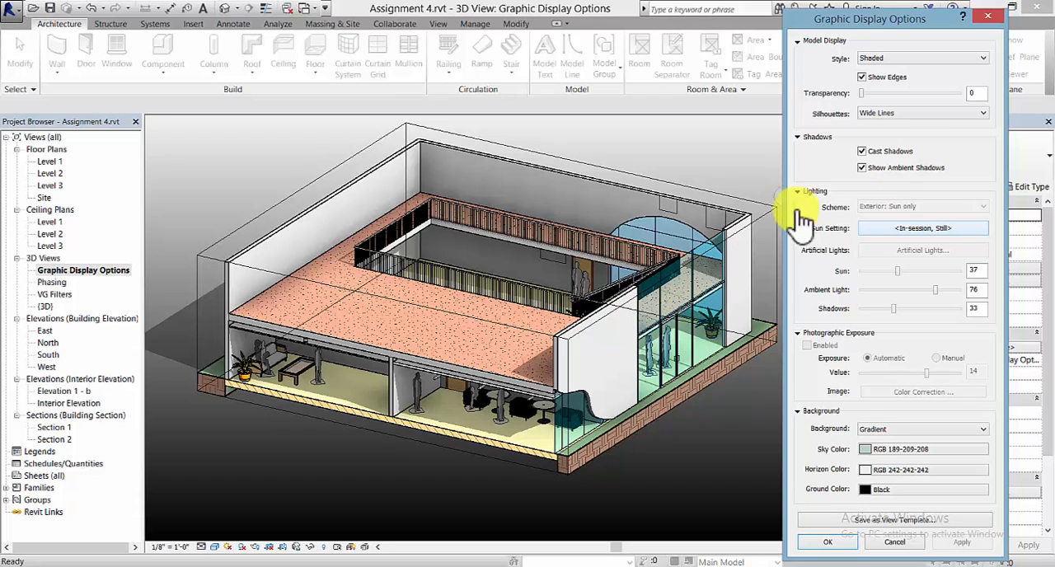
- Set the Bold line style's projection line weight to 10 and assign Bold to the model display's silhouettes
{"action": "left_click", "coordinate": [960, 115]}
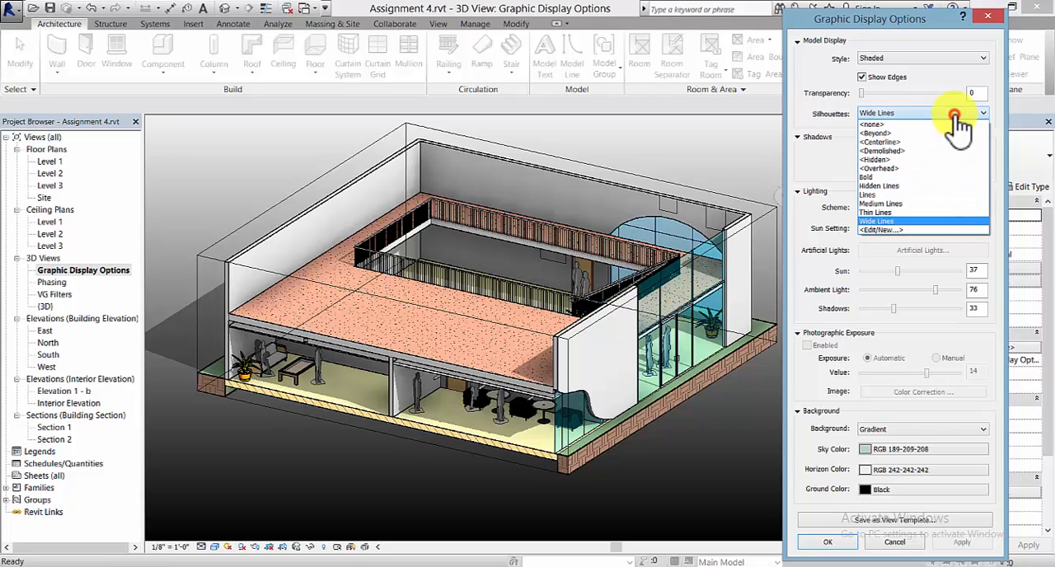
{"action": "left_click", "coordinate": [906, 229]}
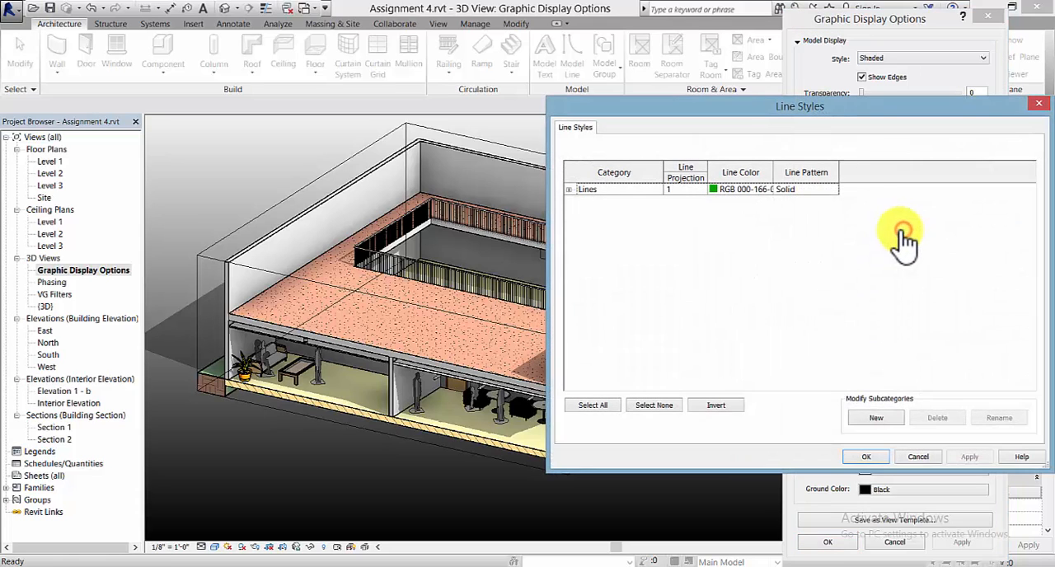
{"action": "left_click", "coordinate": [569, 189]}
{"action": "left_click", "coordinate": [569, 189]}
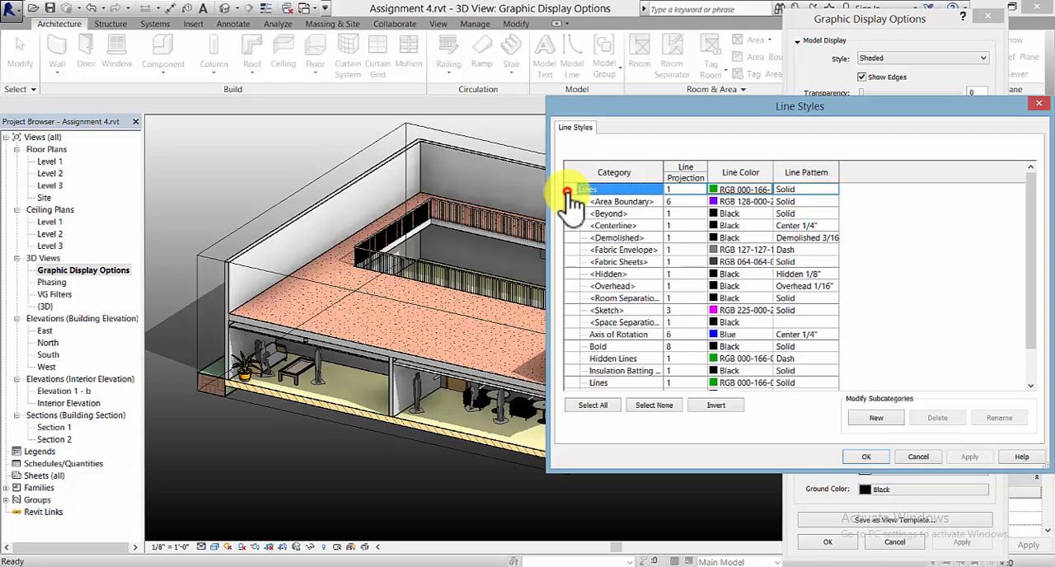
{"action": "left_click", "coordinate": [672, 347]}
{"action": "left_click", "coordinate": [701, 346]}
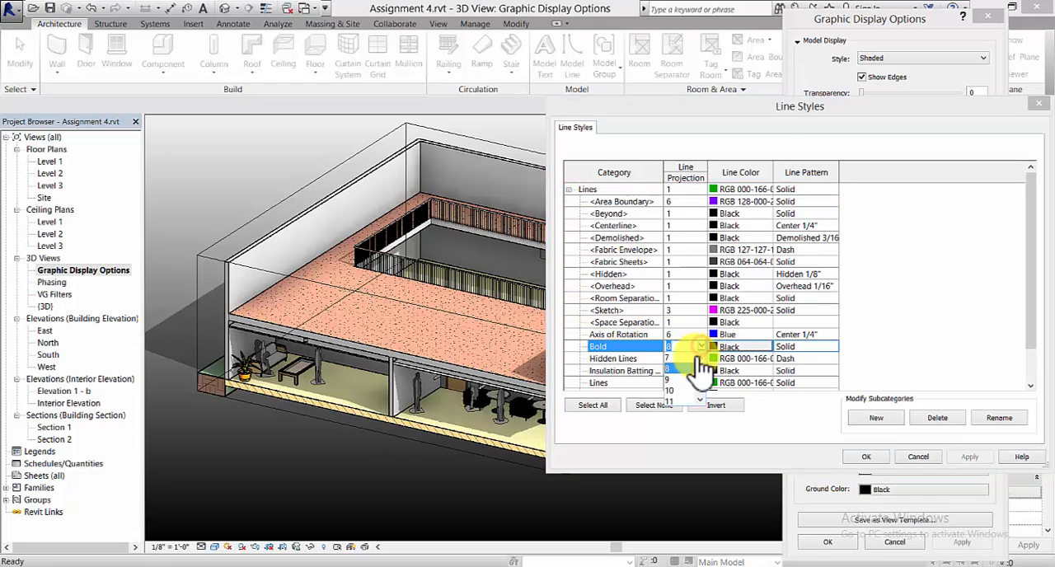
{"action": "left_click", "coordinate": [680, 391]}
{"action": "left_click", "coordinate": [864, 457]}
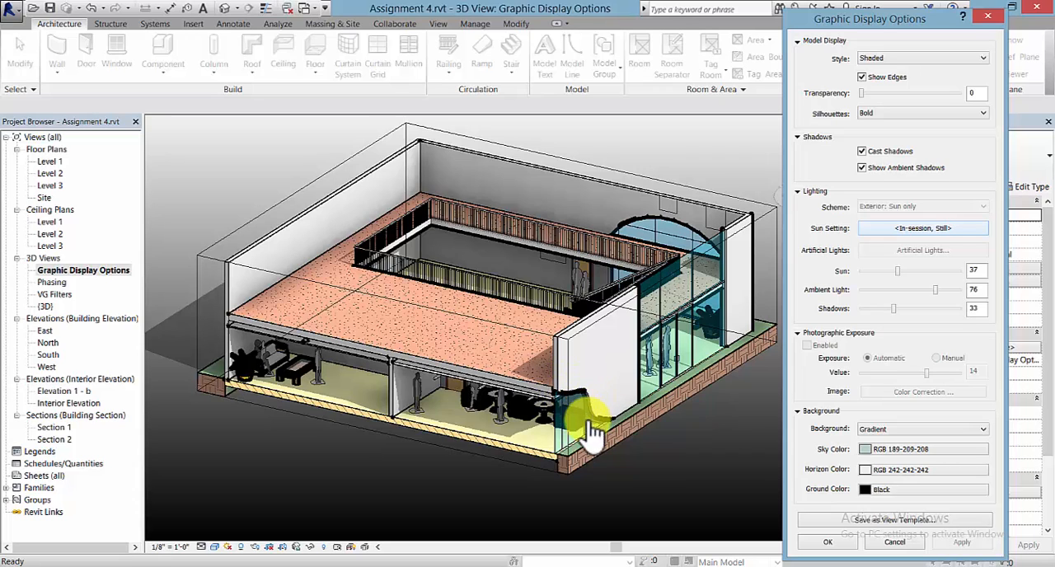
- Set the Bold line style's projection weight back to 8, apply it and accept the graphic display options
{"action": "left_click", "coordinate": [920, 115]}
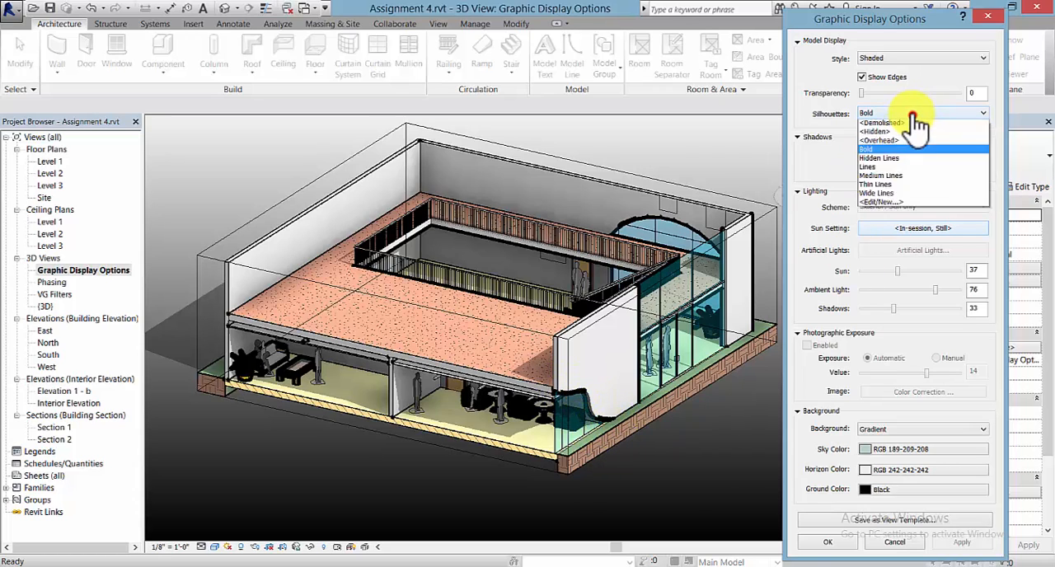
{"action": "left_click", "coordinate": [888, 230]}
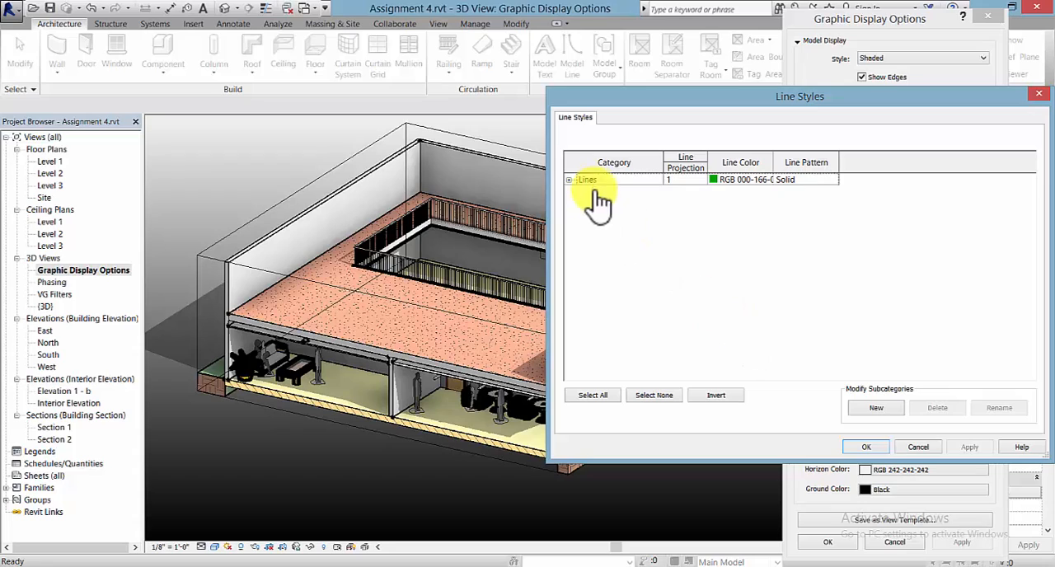
{"action": "left_click", "coordinate": [568, 179]}
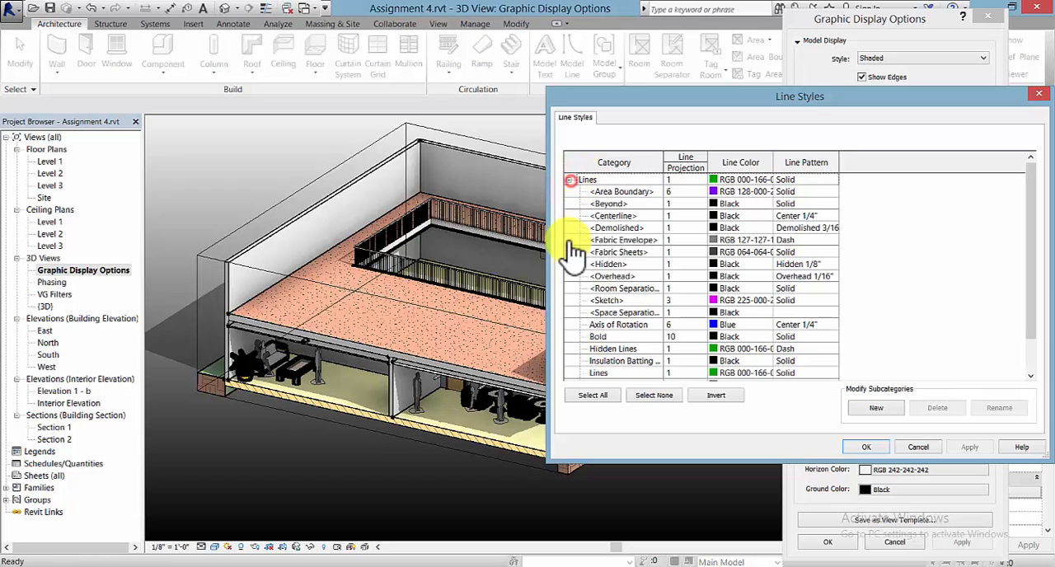
{"action": "left_click", "coordinate": [700, 338]}
{"action": "left_click", "coordinate": [699, 337]}
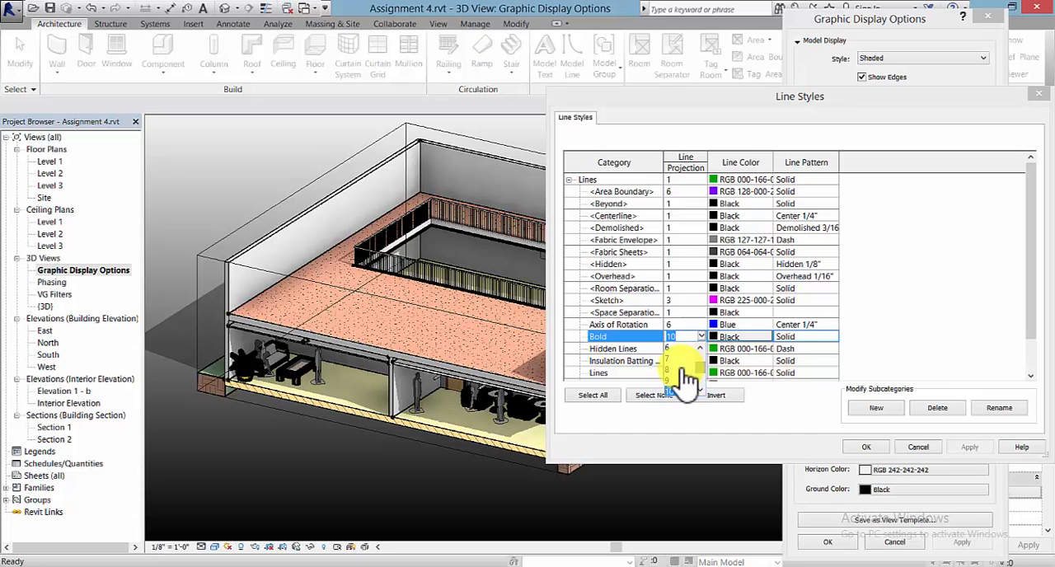
{"action": "left_click", "coordinate": [673, 369]}
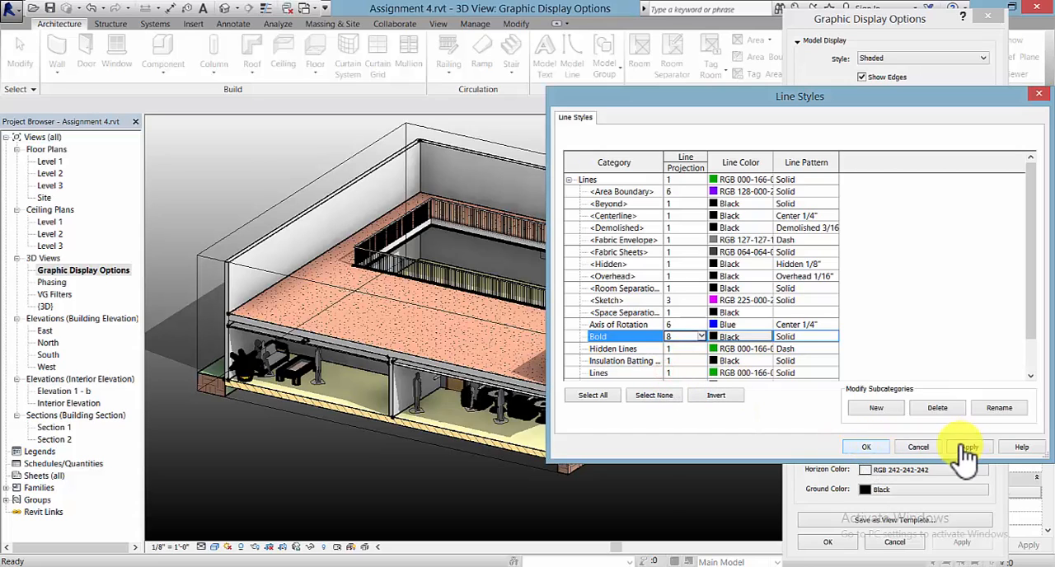
{"action": "left_click", "coordinate": [969, 447]}
{"action": "left_click", "coordinate": [867, 447]}
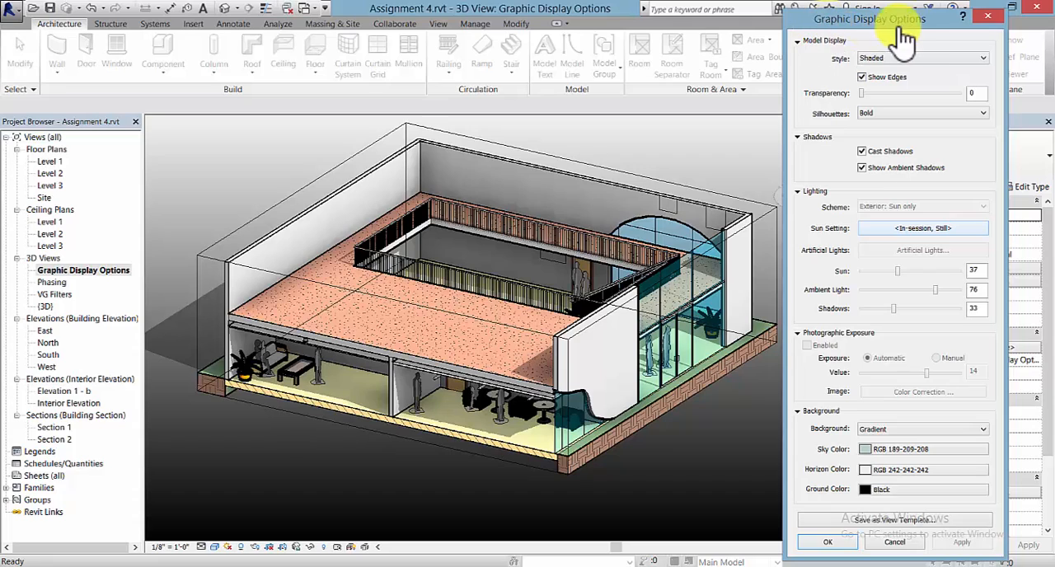
{"action": "left_click", "coordinate": [841, 543]}
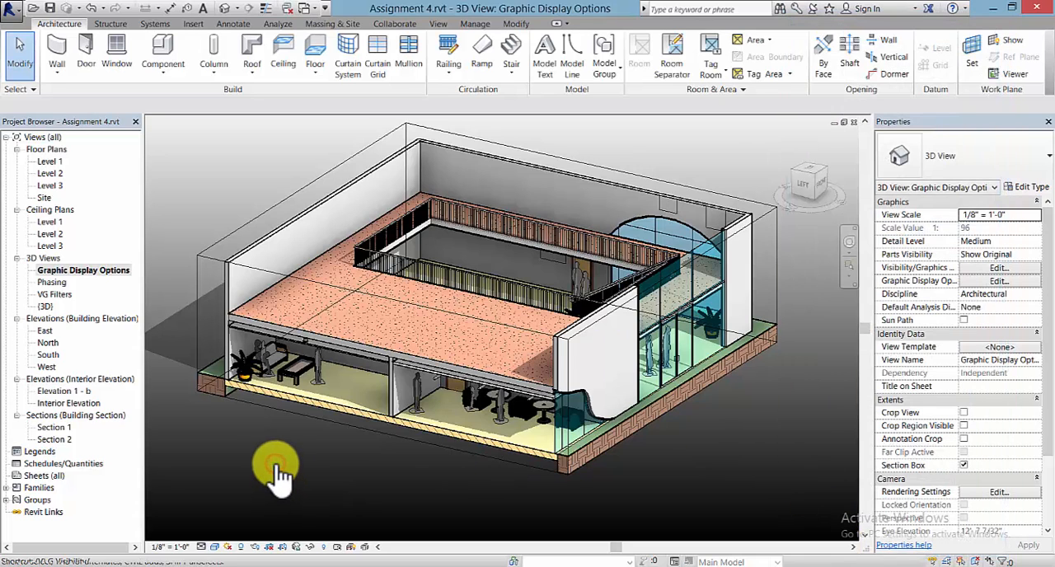
- In the view's visibility/graphic overrides, set the Walls category's cut pattern color to Black
{"action": "key", "text": "v"}
{"action": "key", "text": "g"}
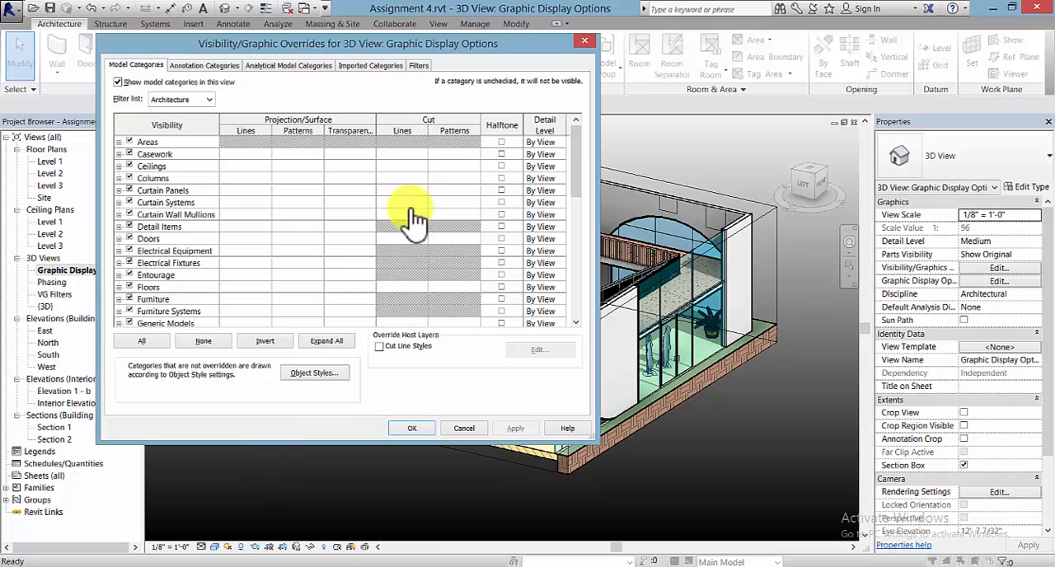
{"action": "left_click_drag", "start_coordinate": [471, 45], "coordinate": [955, 53]}
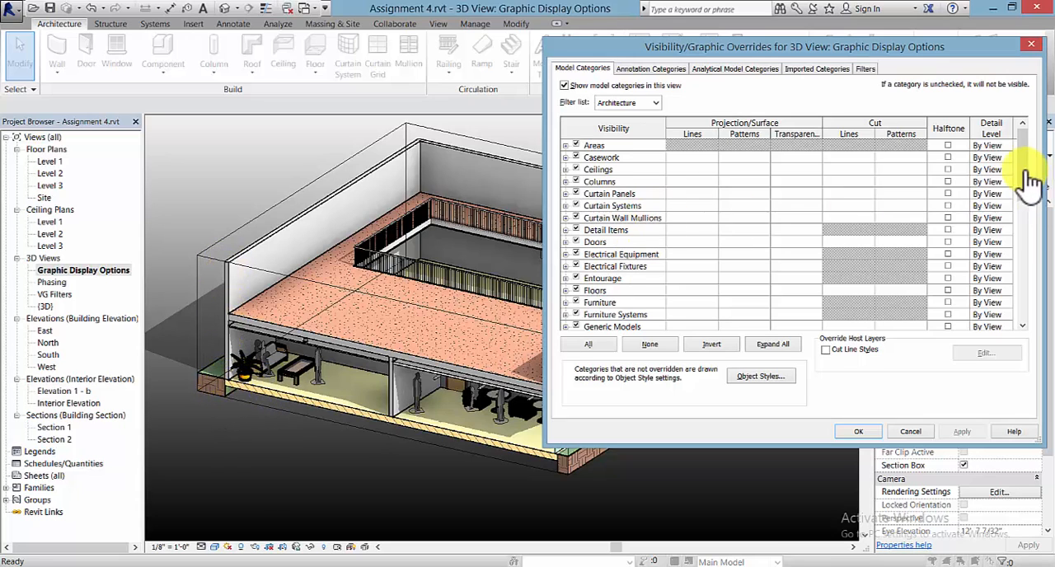
{"action": "left_click_drag", "start_coordinate": [1031, 173], "coordinate": [1030, 305]}
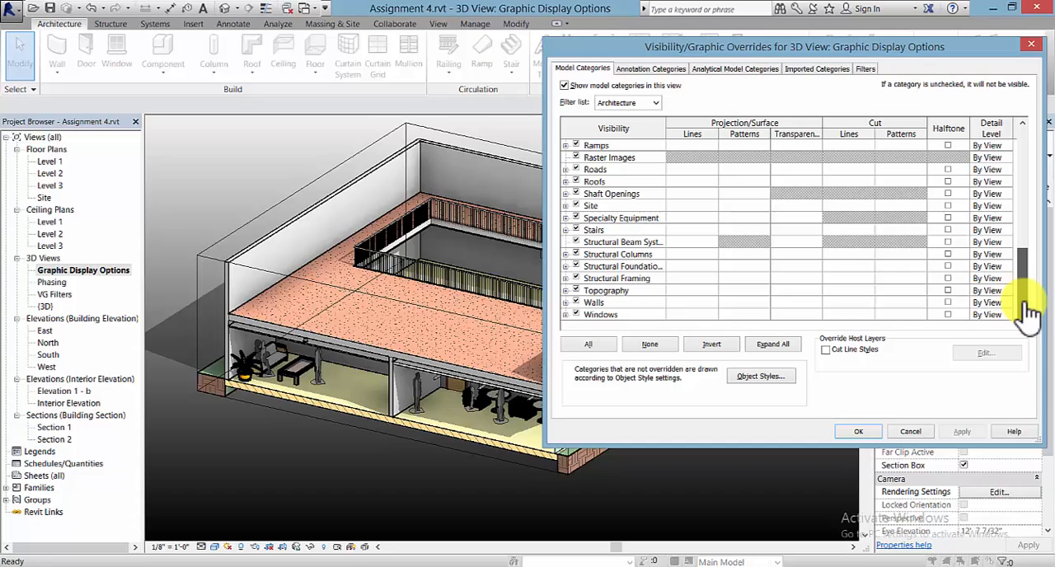
{"action": "left_click", "coordinate": [604, 304]}
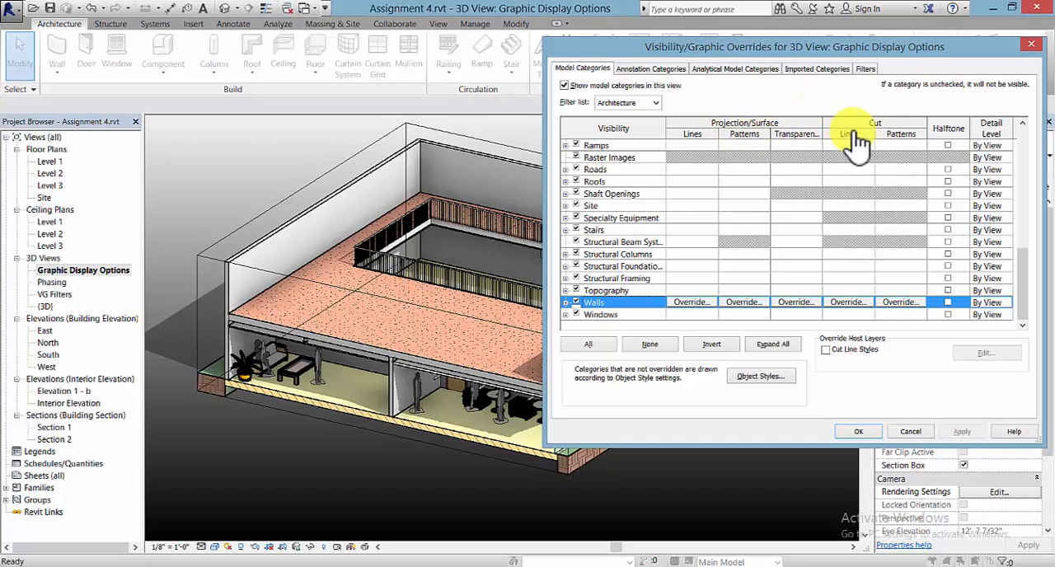
{"action": "left_click", "coordinate": [905, 304]}
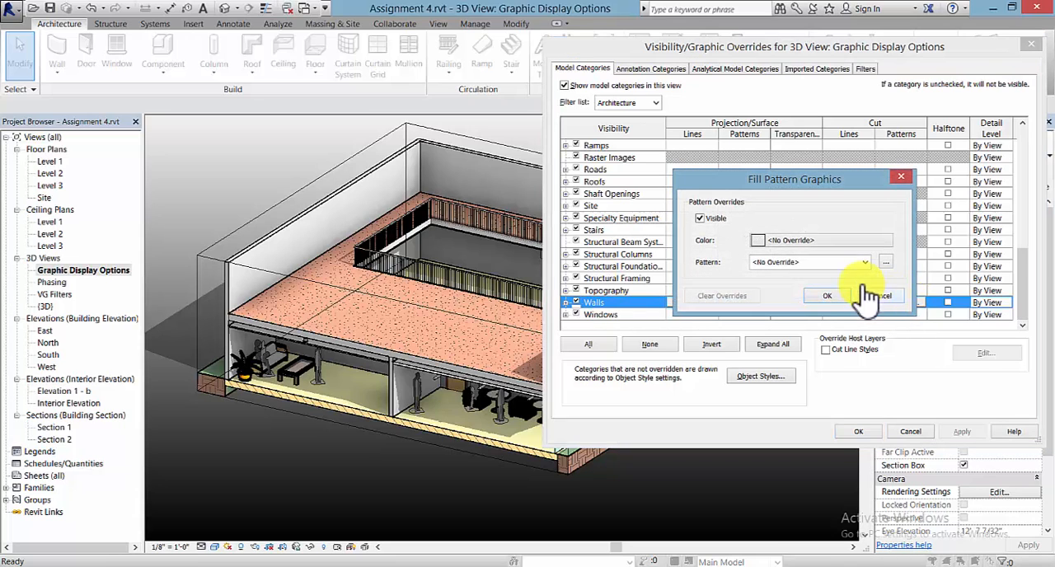
{"action": "left_click", "coordinate": [736, 236]}
{"action": "left_click", "coordinate": [660, 257]}
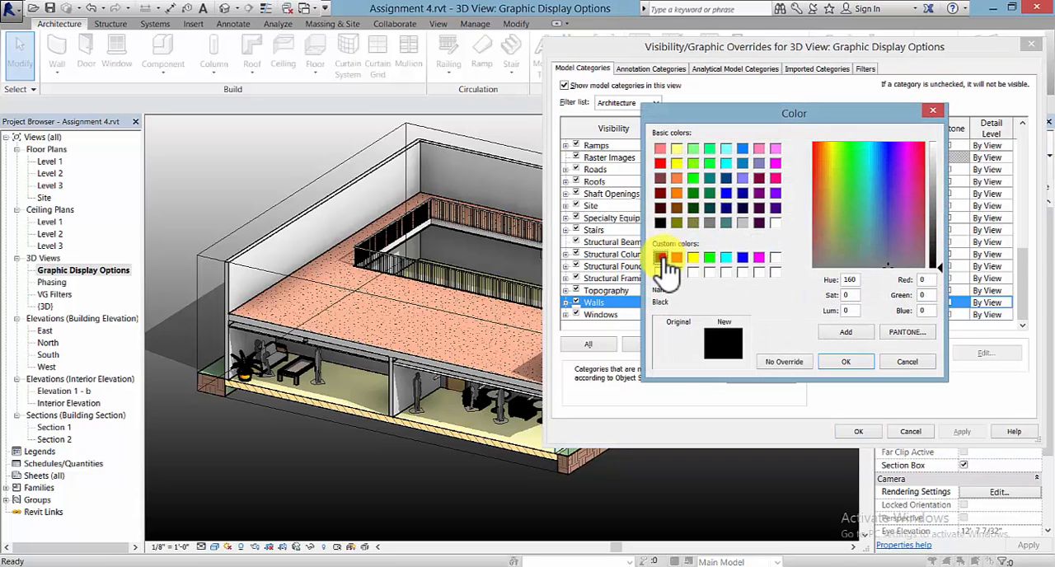
{"action": "left_click", "coordinate": [838, 363]}
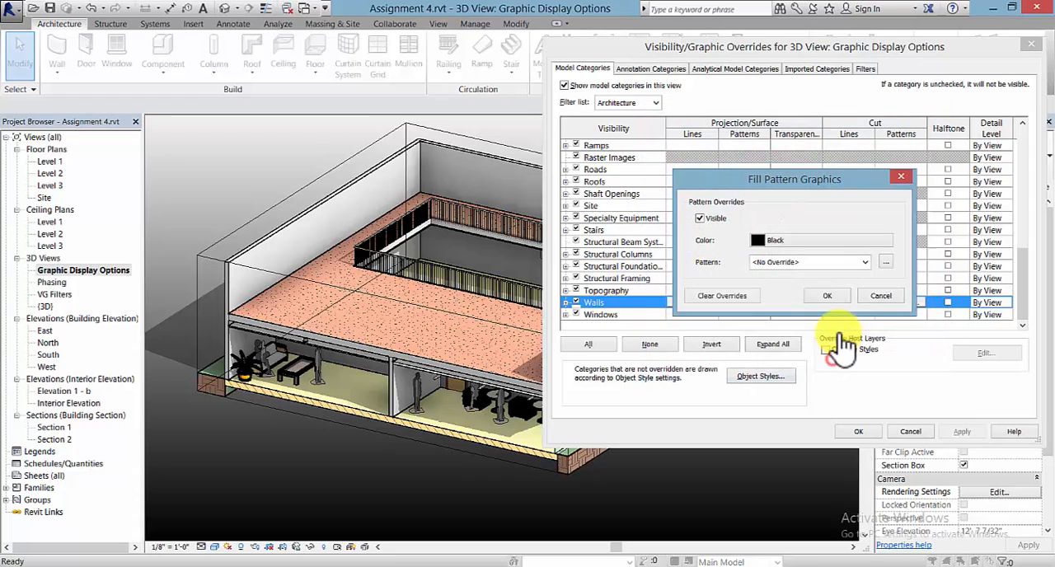
- Set the Walls category's cut pattern to Solid fill and apply the override to the view
{"action": "left_click", "coordinate": [812, 265]}
{"action": "left_click", "coordinate": [861, 268]}
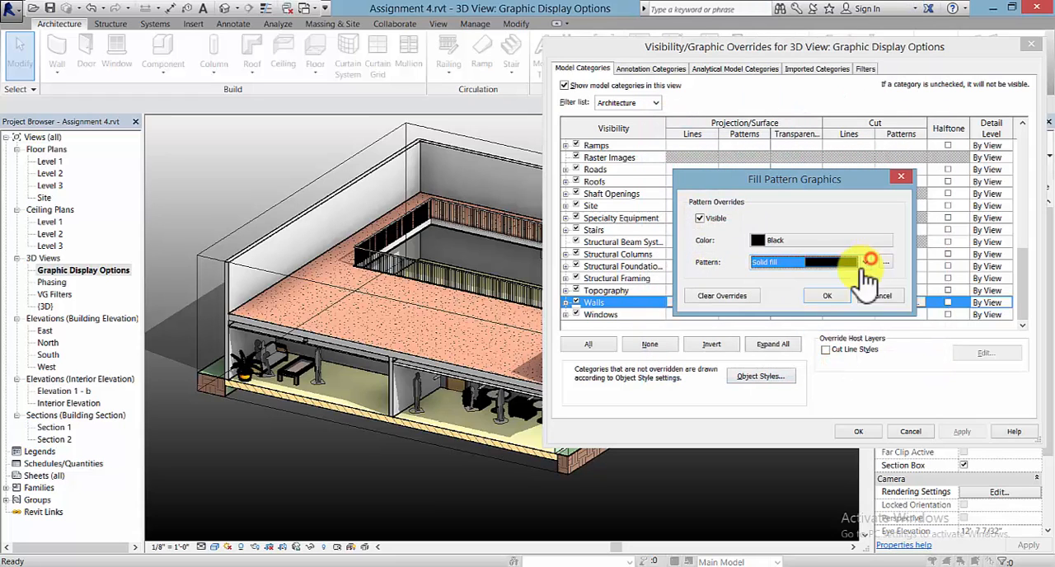
{"action": "left_click", "coordinate": [827, 295]}
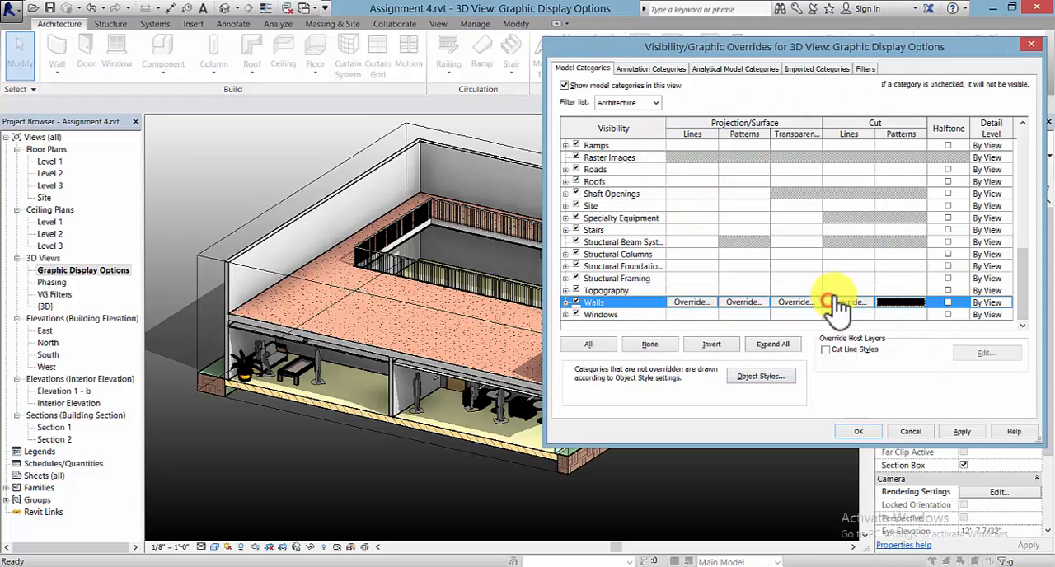
{"action": "left_click", "coordinate": [964, 431]}
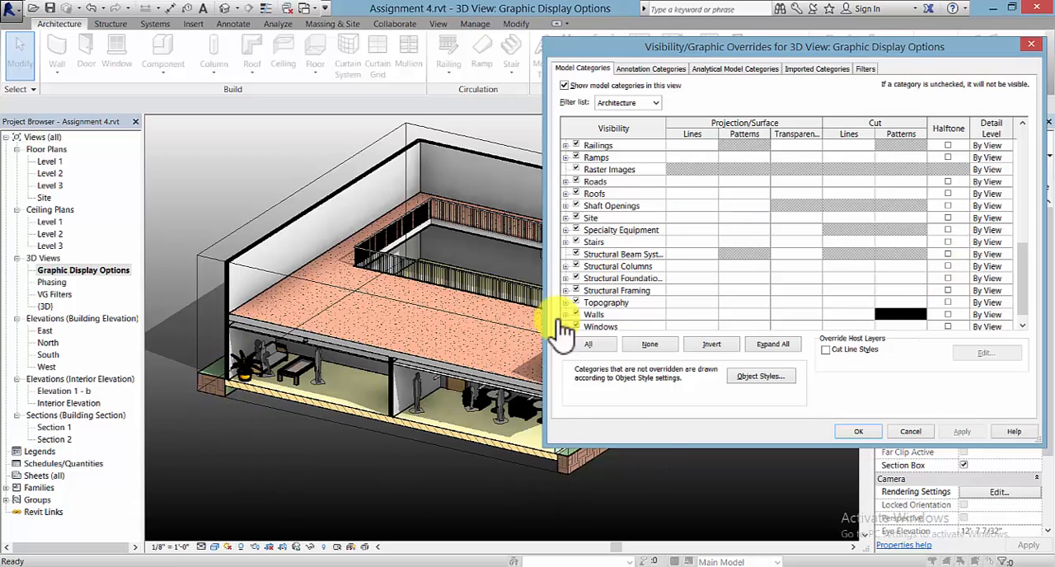
- In the view's visibility/graphic overrides, set the Floors category's cut pattern color to Black
{"action": "scroll", "coordinate": [1029, 280], "scroll_direction": "up", "scroll_amount": 5}
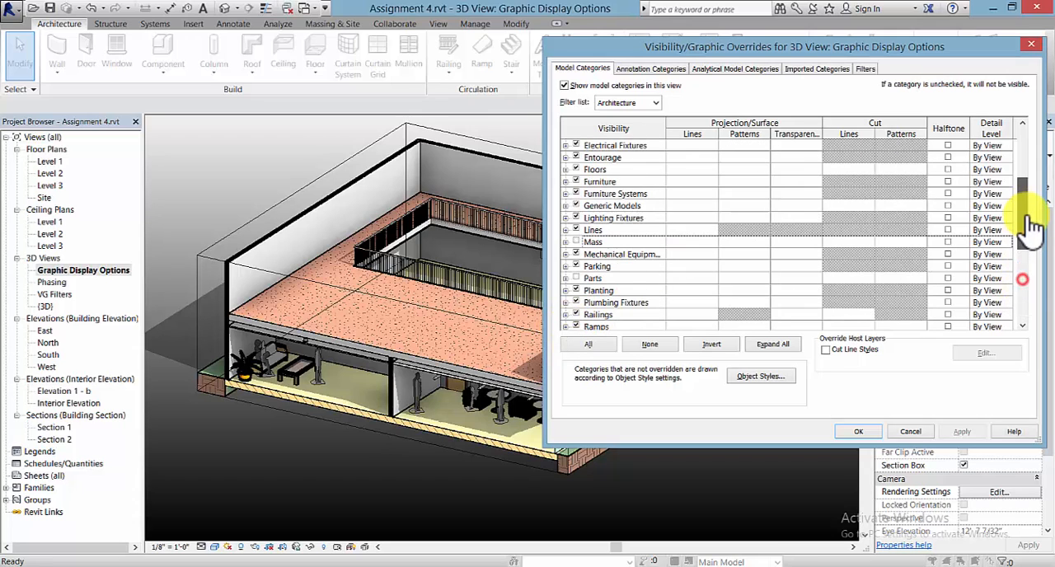
{"action": "scroll", "coordinate": [1034, 213], "scroll_direction": "up", "scroll_amount": 1}
{"action": "left_click", "coordinate": [604, 205]}
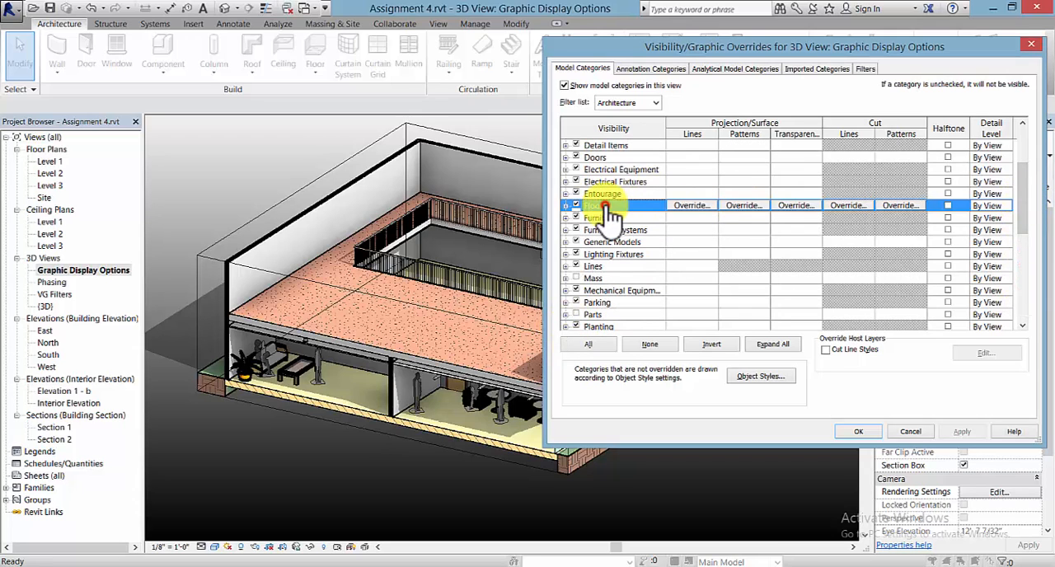
{"action": "left_click", "coordinate": [901, 205]}
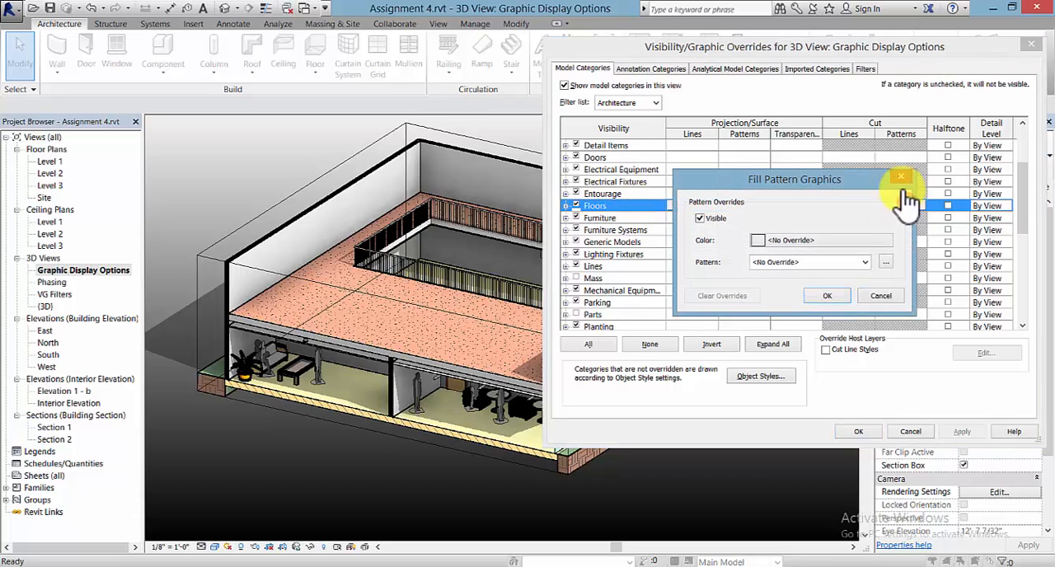
{"action": "left_click", "coordinate": [791, 240]}
{"action": "left_click", "coordinate": [659, 257]}
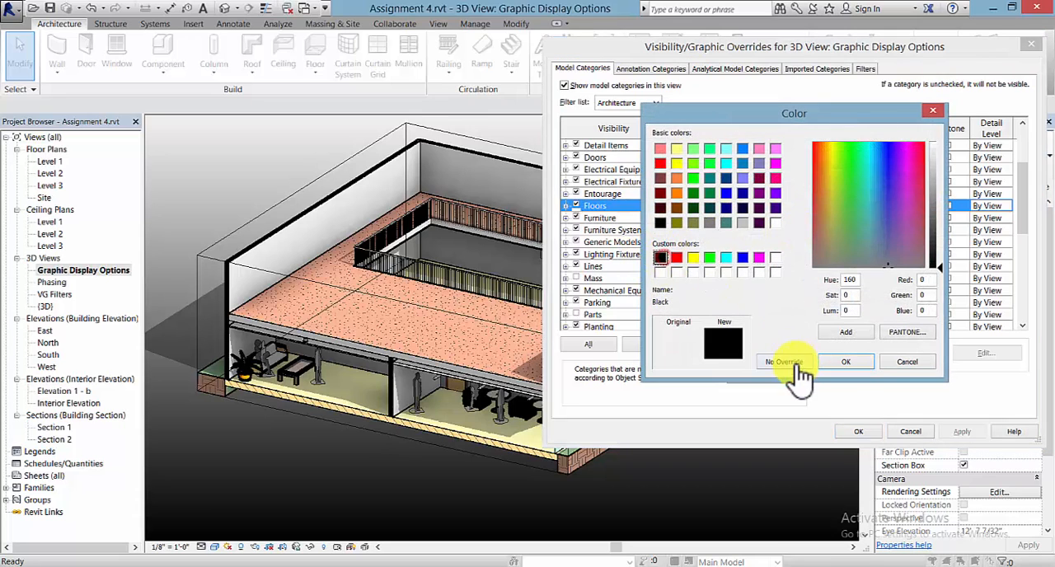
{"action": "left_click", "coordinate": [845, 361]}
- Set the Floors category's cut pattern to Solid fill, apply the override and close the visibility/graphic overrides
{"action": "left_click", "coordinate": [820, 264]}
{"action": "scroll", "coordinate": [816, 263], "scroll_direction": "down", "scroll_amount": 1}
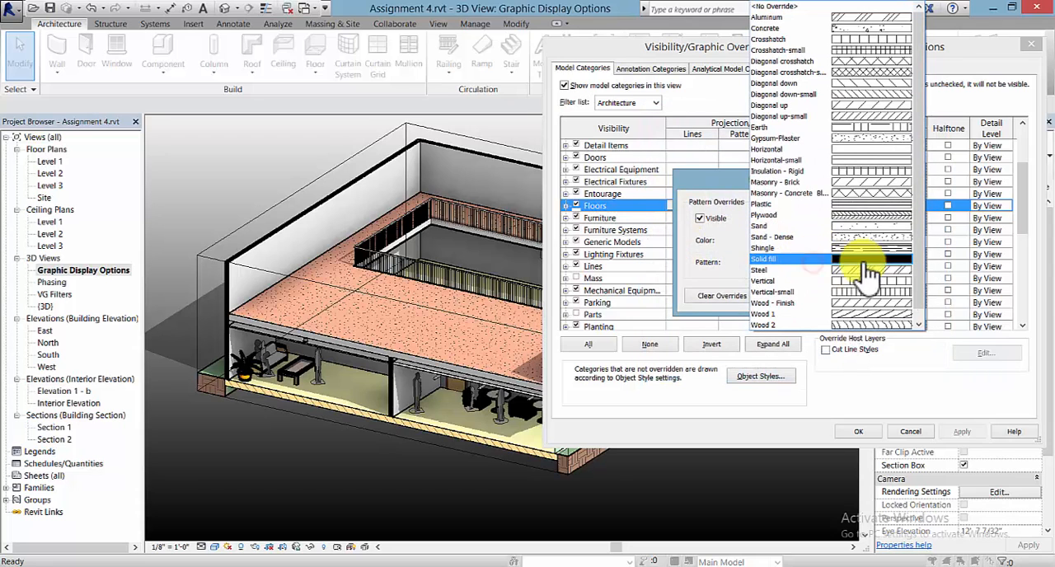
{"action": "left_click", "coordinate": [816, 256]}
{"action": "left_click", "coordinate": [831, 296]}
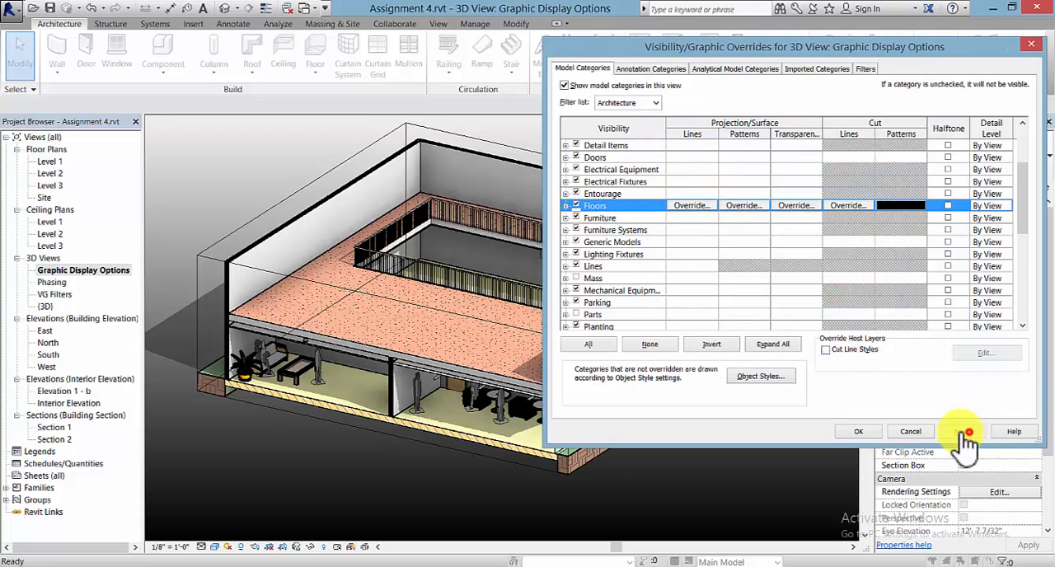
{"action": "left_click", "coordinate": [962, 432]}
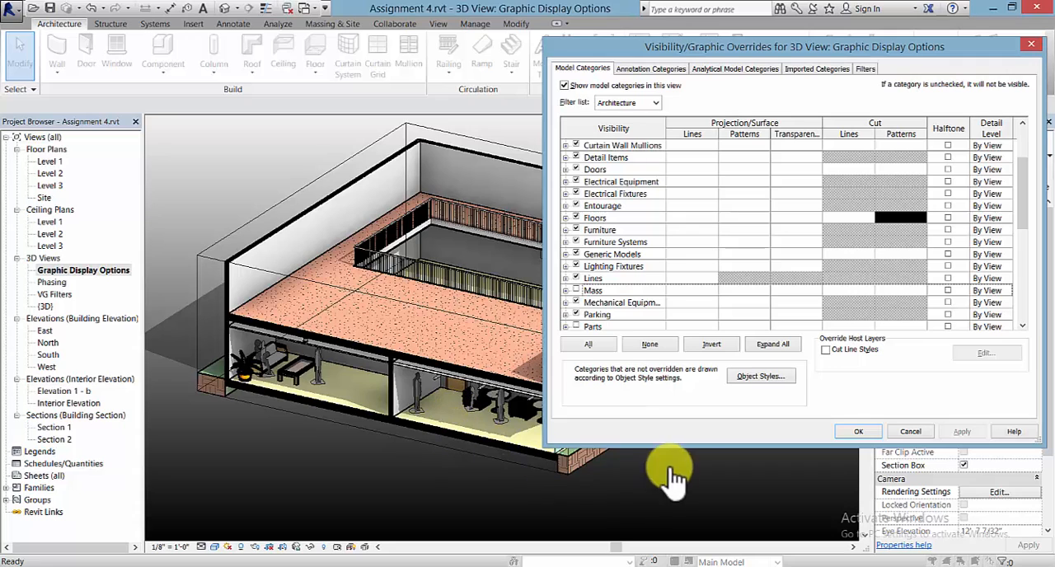
{"action": "left_click_drag", "start_coordinate": [675, 50], "coordinate": [602, 77]}
{"action": "left_click", "coordinate": [787, 449]}
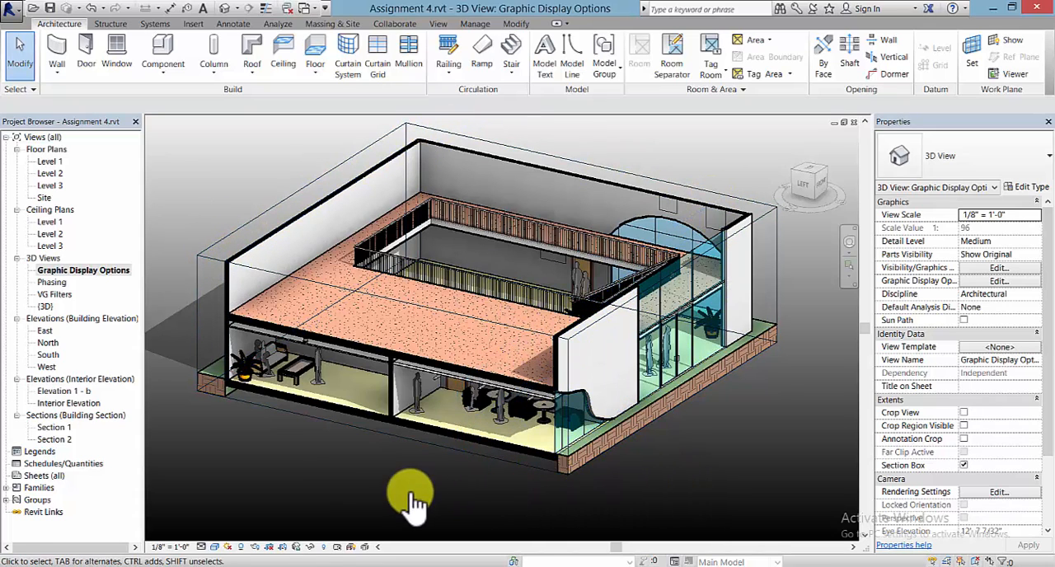
- Set the Bold line style's projection line weight to 6, apply it and accept the line styles
{"action": "middle_click_drag", "start_coordinate": [412, 501], "coordinate": [435, 487]}
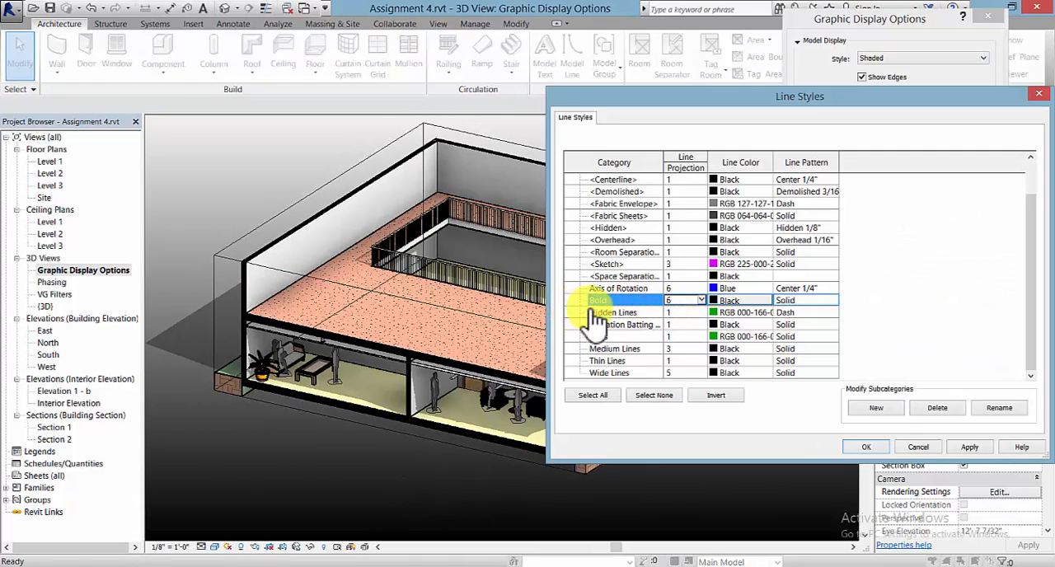
{"action": "left_click", "coordinate": [671, 303]}
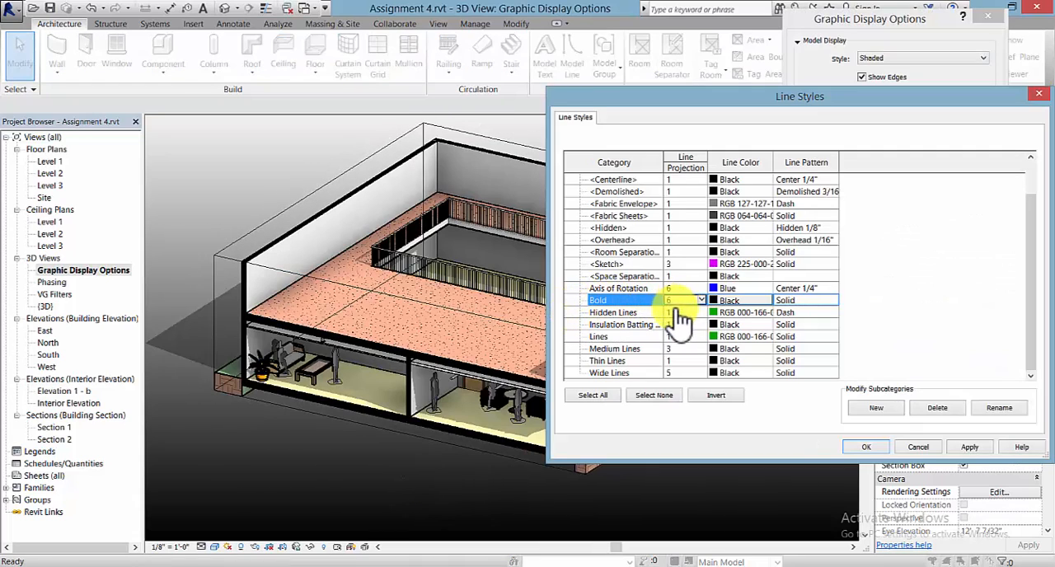
{"action": "left_click", "coordinate": [967, 449]}
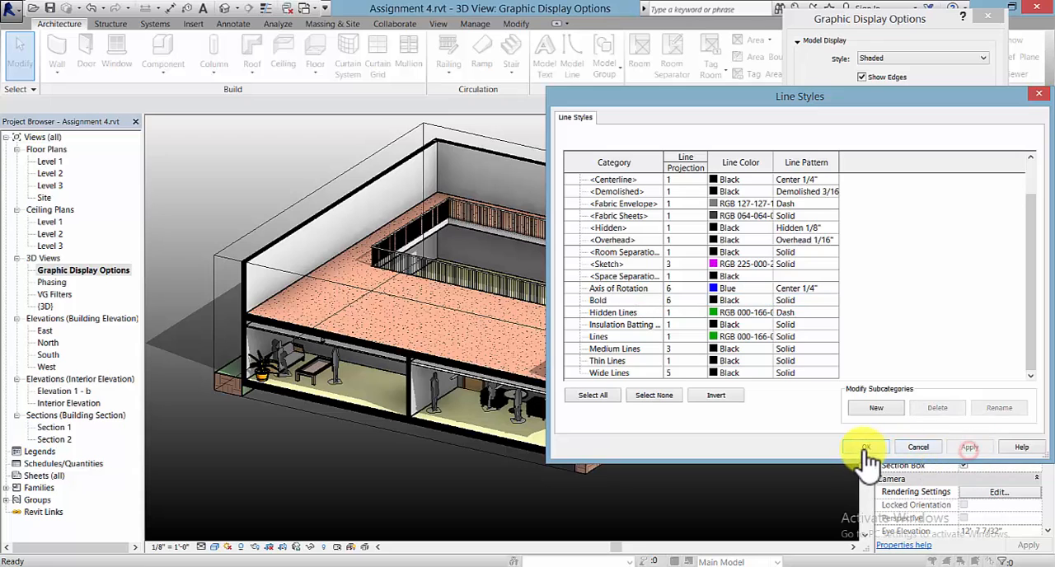
{"action": "left_click", "coordinate": [863, 448]}
{"action": "left_click", "coordinate": [834, 237]}
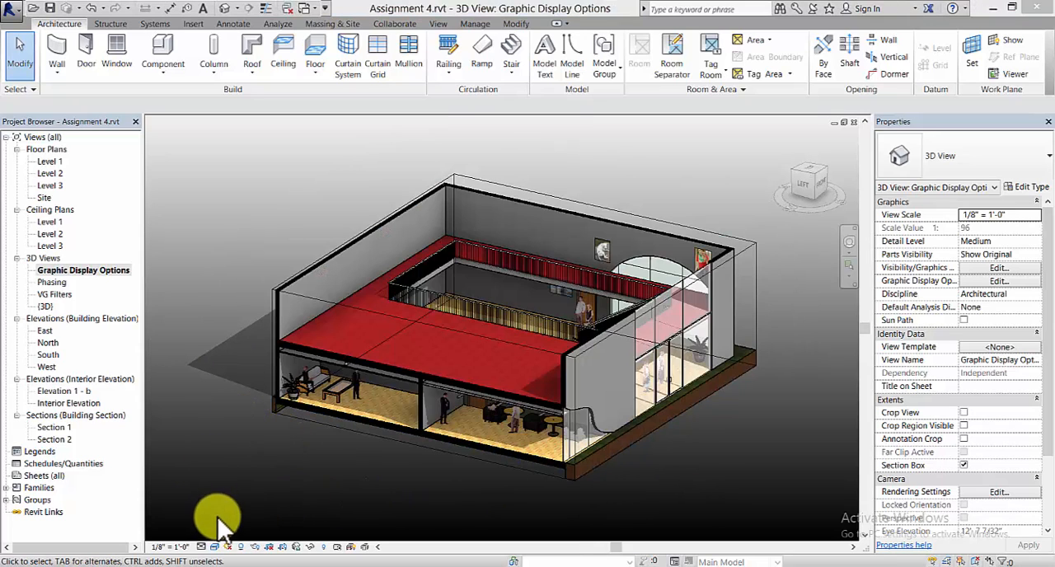
- Set the Graphic Display Options view's visual style to Realistic
{"action": "left_click", "coordinate": [214, 547]}
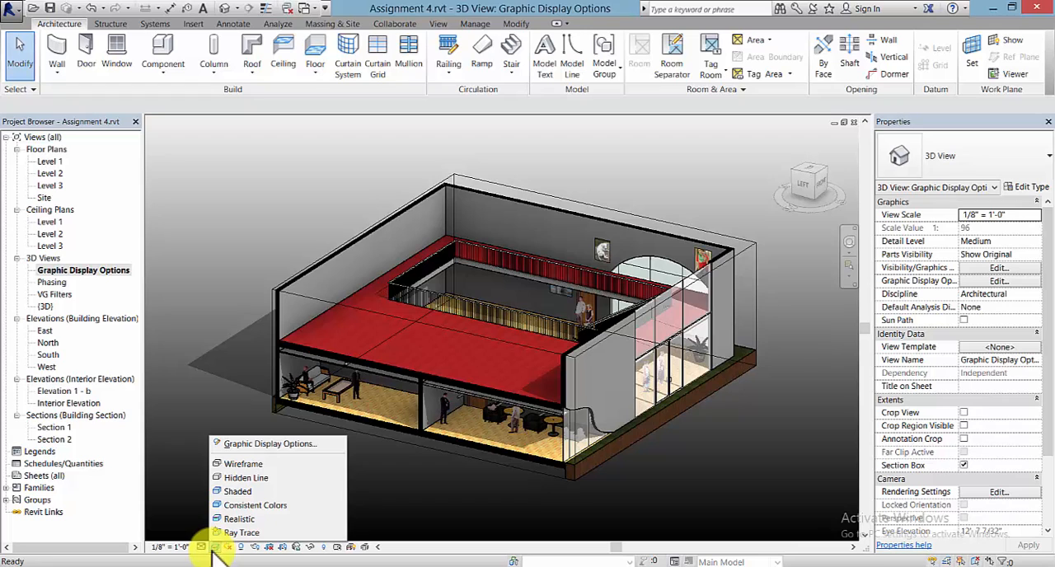
{"action": "left_click", "coordinate": [243, 518]}
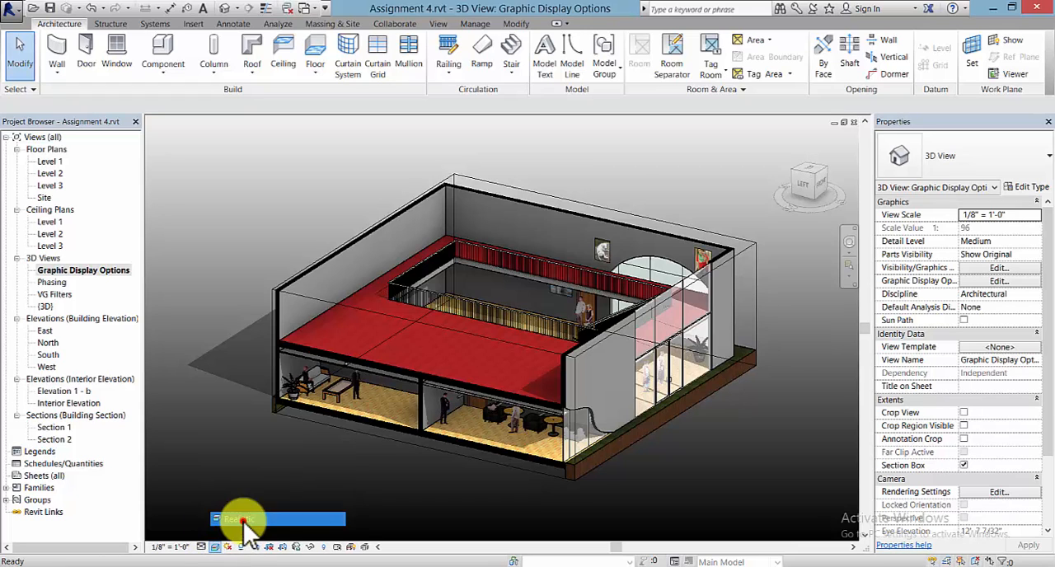
{"action": "left_click", "coordinate": [488, 259]}
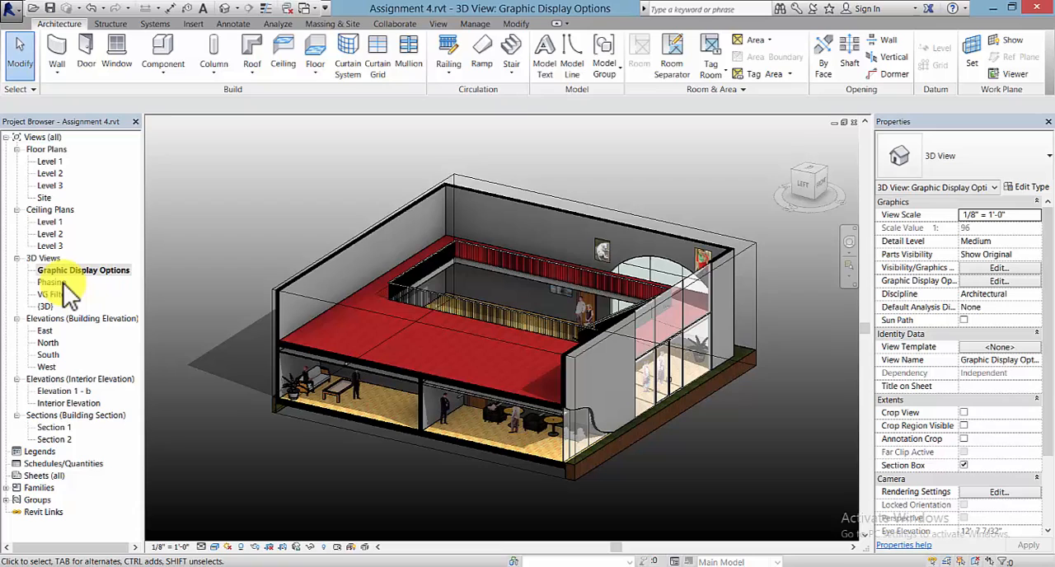
- Look over the {3D}, Phasing and Graphic Display Options 3D views and leave the Phasing view open
{"action": "double_click", "coordinate": [46, 307]}
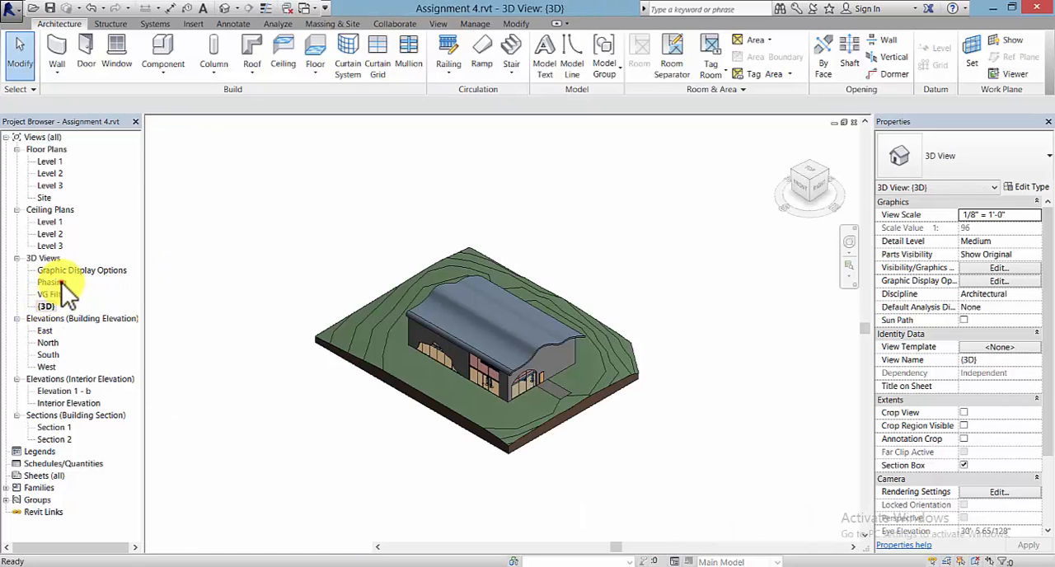
{"action": "double_click", "coordinate": [57, 282]}
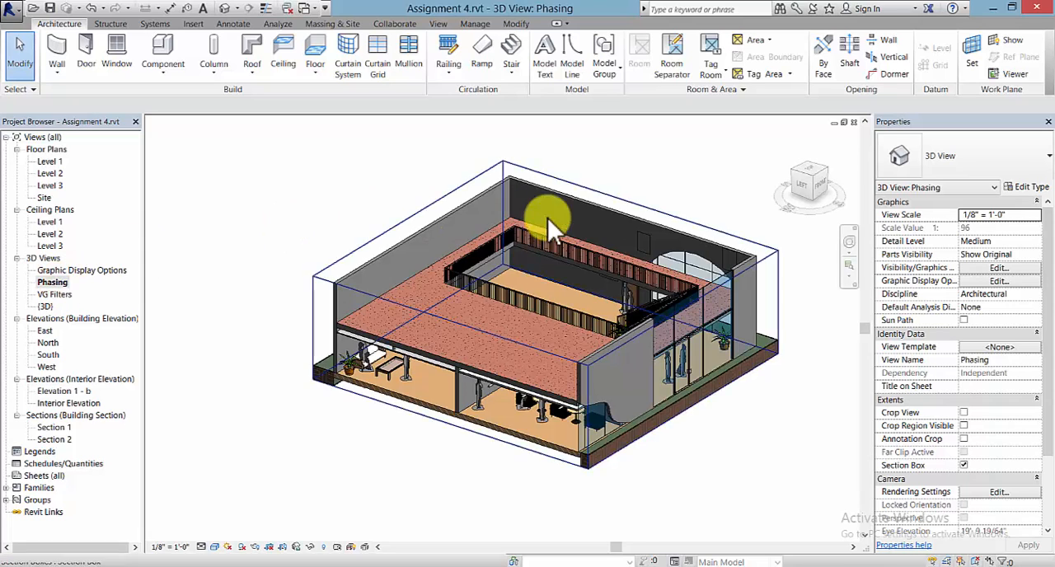
{"action": "middle_click_drag", "start_coordinate": [436, 434], "coordinate": [342, 442], "text": "shift"}
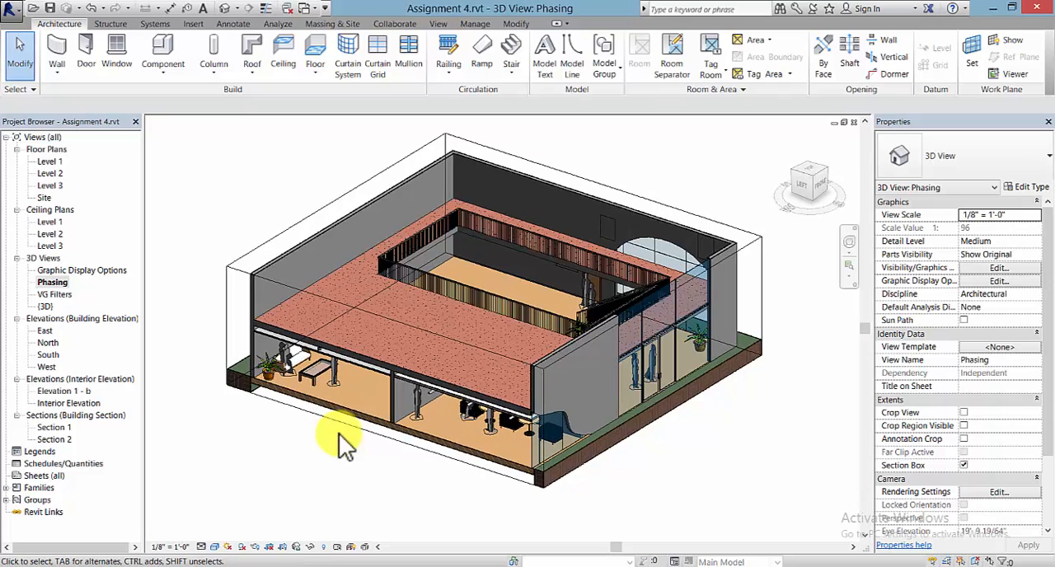
{"action": "double_click", "coordinate": [99, 271]}
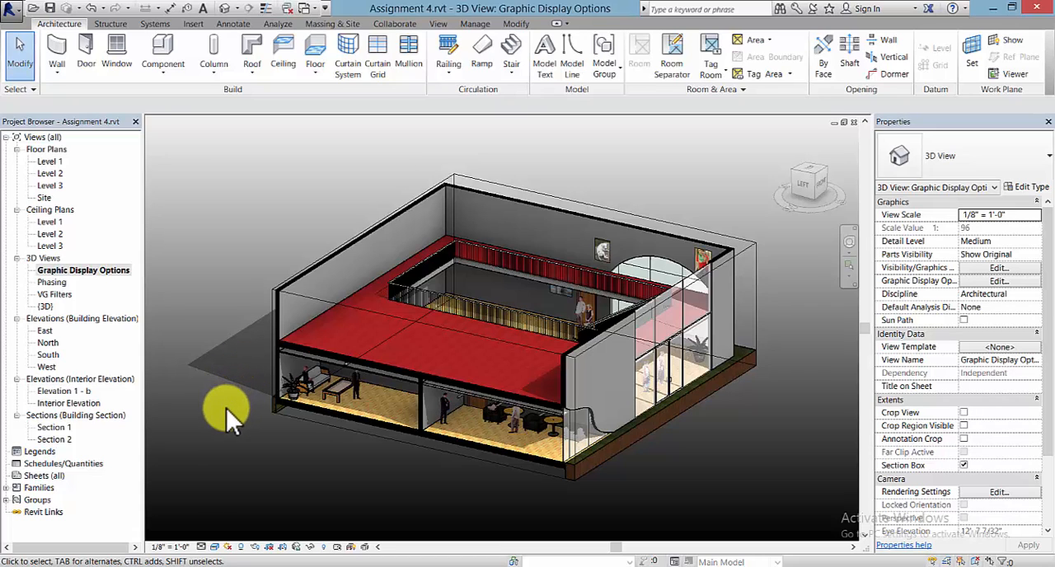
{"action": "double_click", "coordinate": [51, 284]}
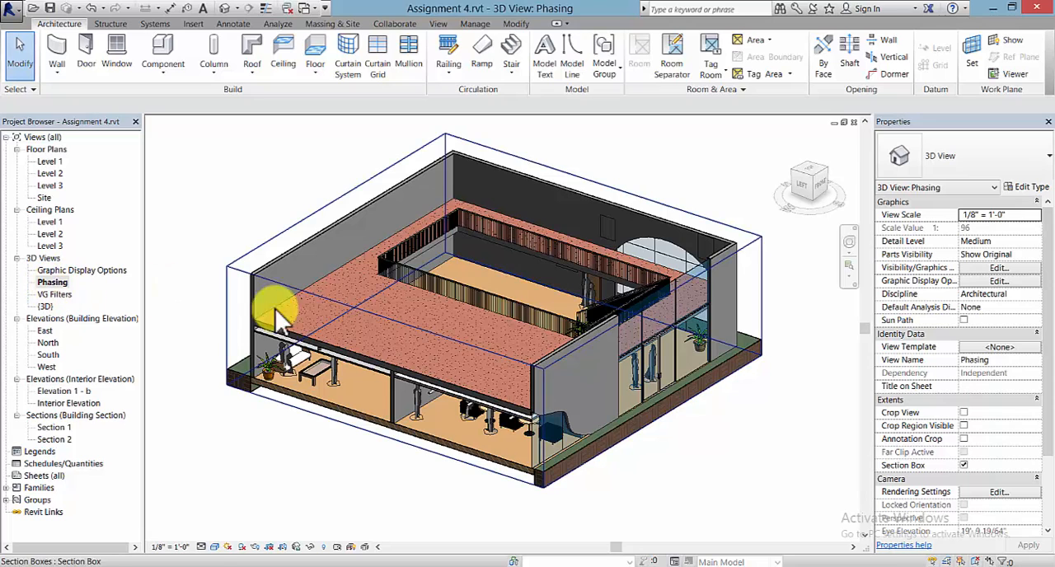
{"action": "middle_click_drag", "start_coordinate": [280, 321], "coordinate": [291, 343]}
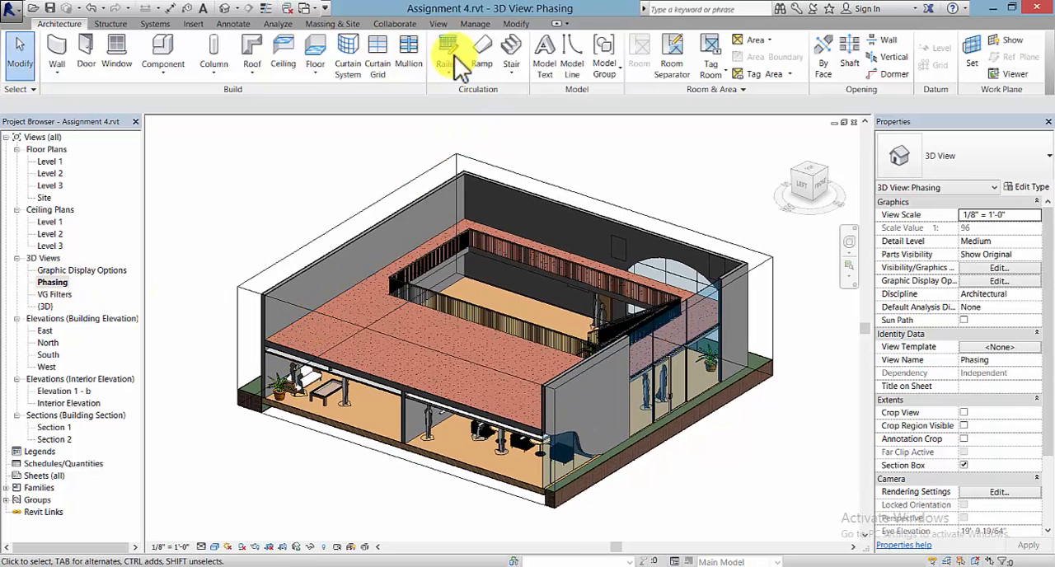
- Open the project's phasing settings, review the project phases and display the phase filters
{"action": "left_click", "coordinate": [475, 23]}
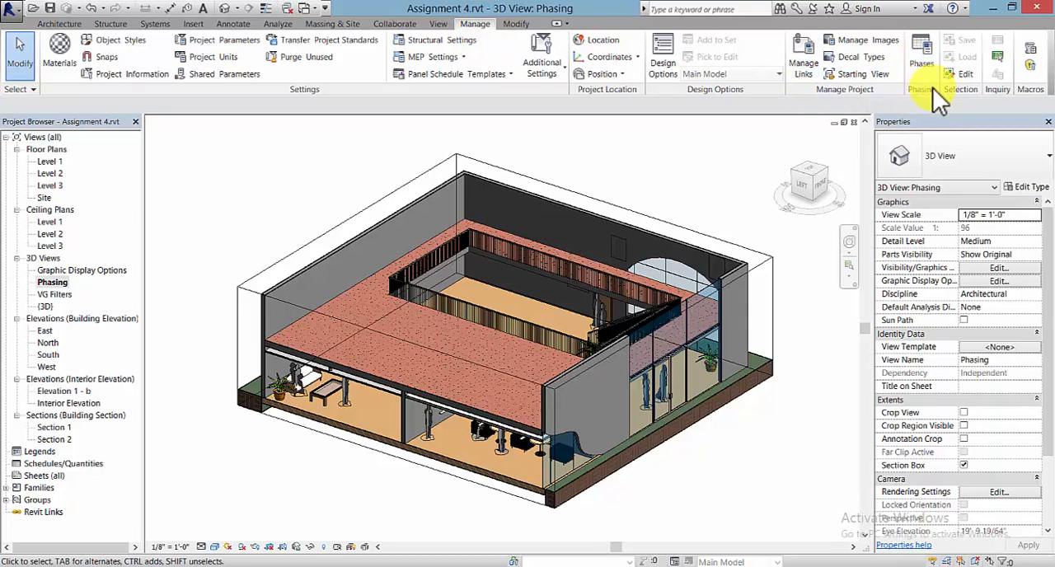
{"action": "left_click", "coordinate": [919, 70]}
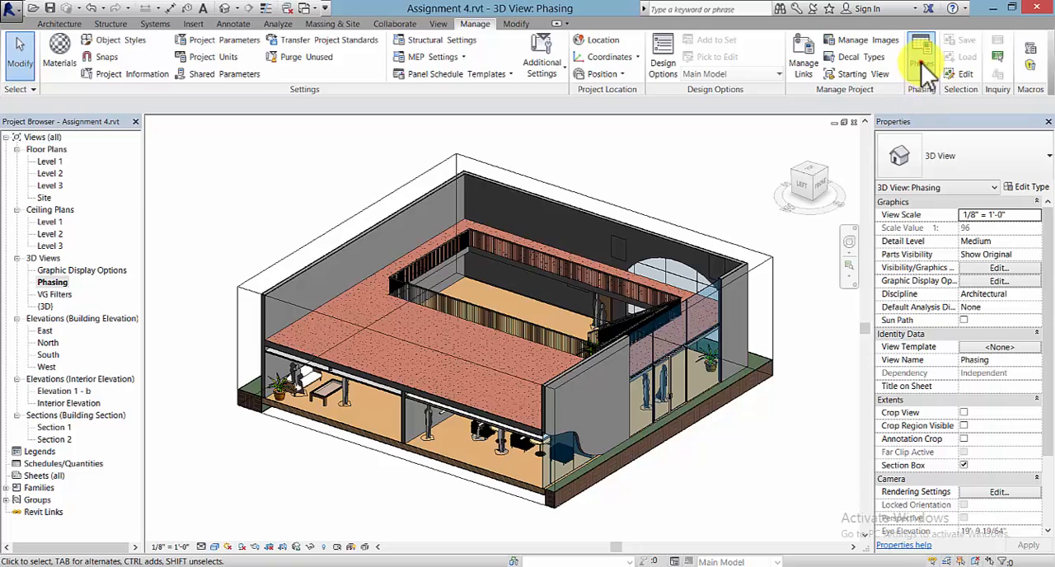
{"action": "left_click_drag", "start_coordinate": [739, 107], "coordinate": [666, 106]}
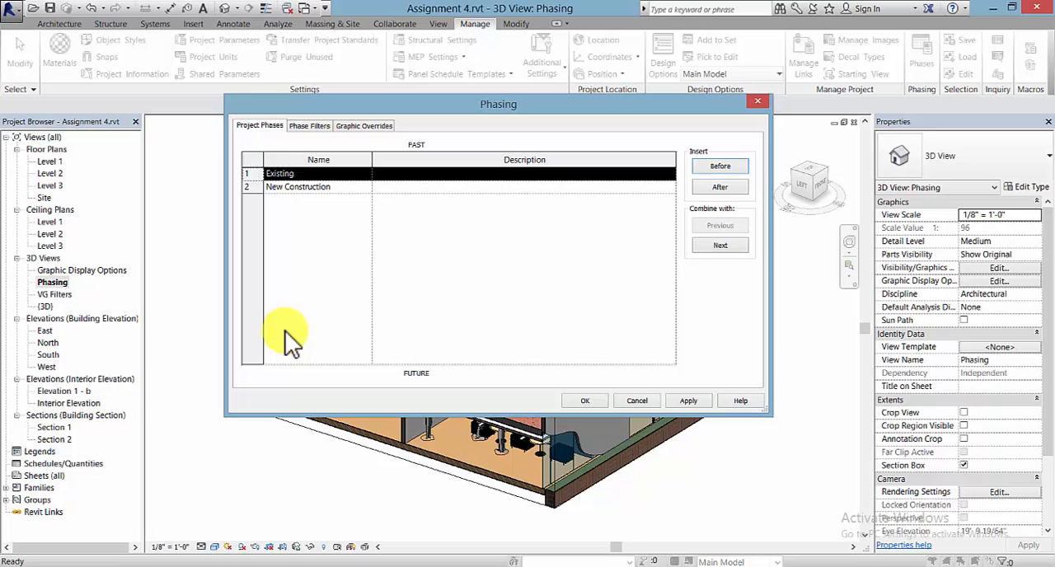
{"action": "left_click", "coordinate": [310, 127]}
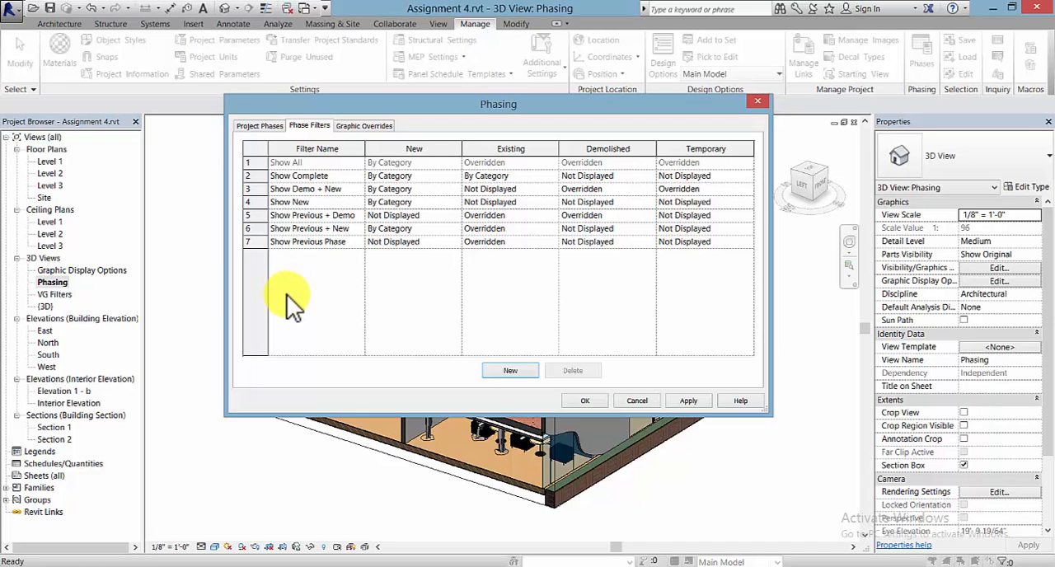
{"action": "left_click", "coordinate": [272, 126]}
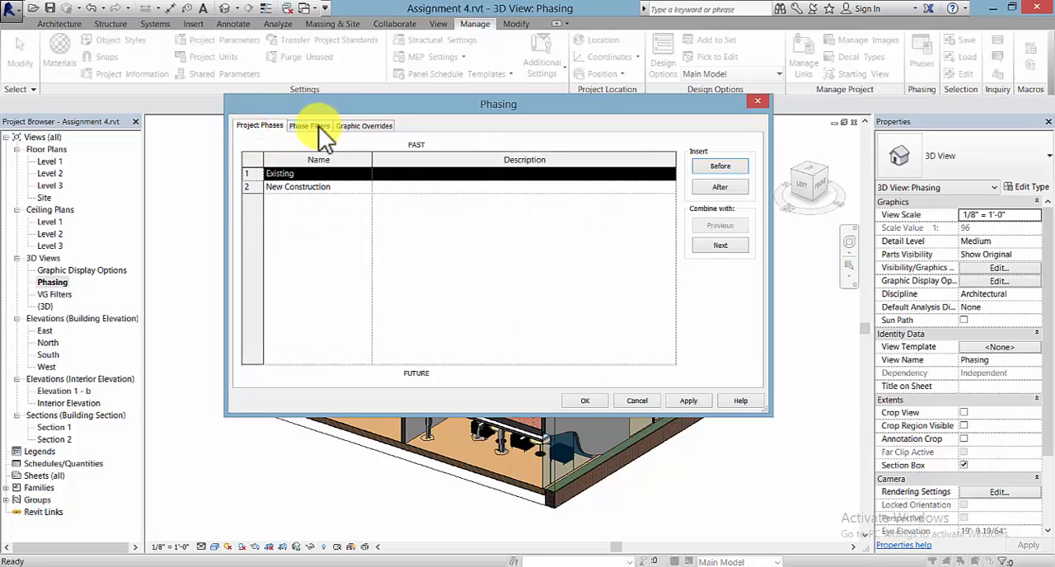
{"action": "left_click", "coordinate": [317, 127]}
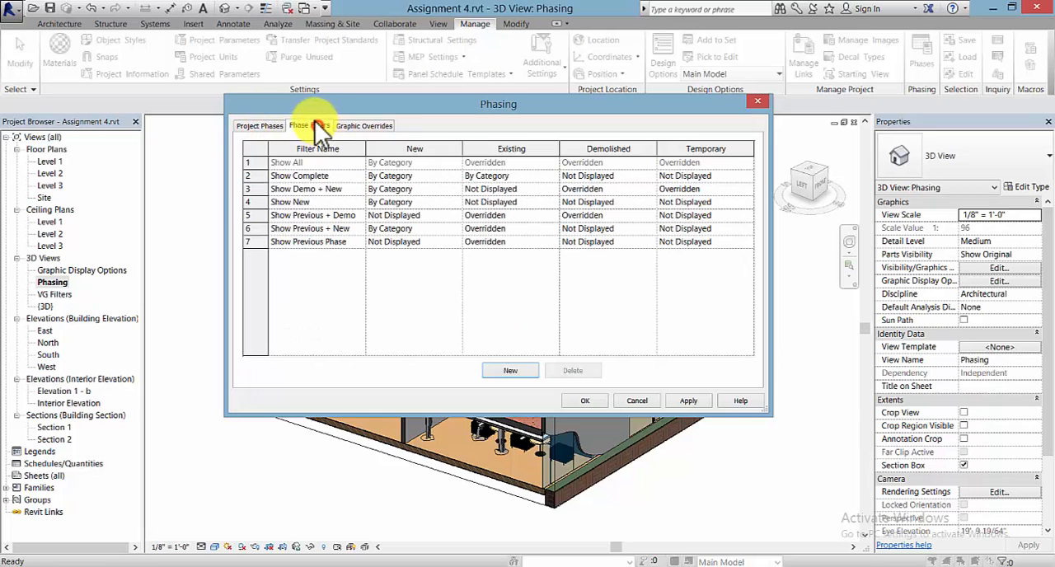
- Create a new phase filter named Abstract
{"action": "left_click", "coordinate": [510, 375]}
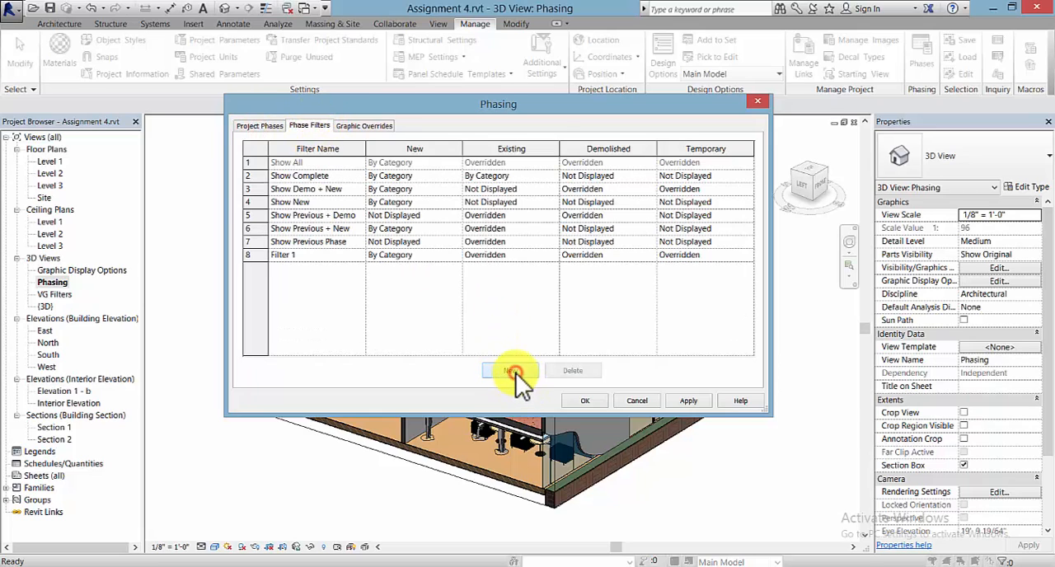
{"action": "left_click", "coordinate": [284, 254]}
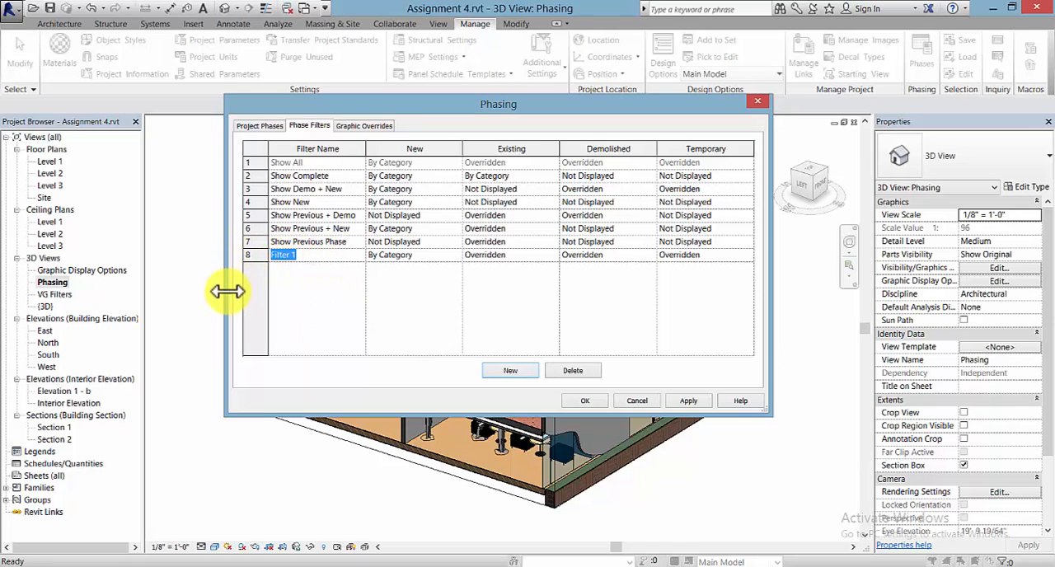
{"action": "type", "text": "Abstrac"}
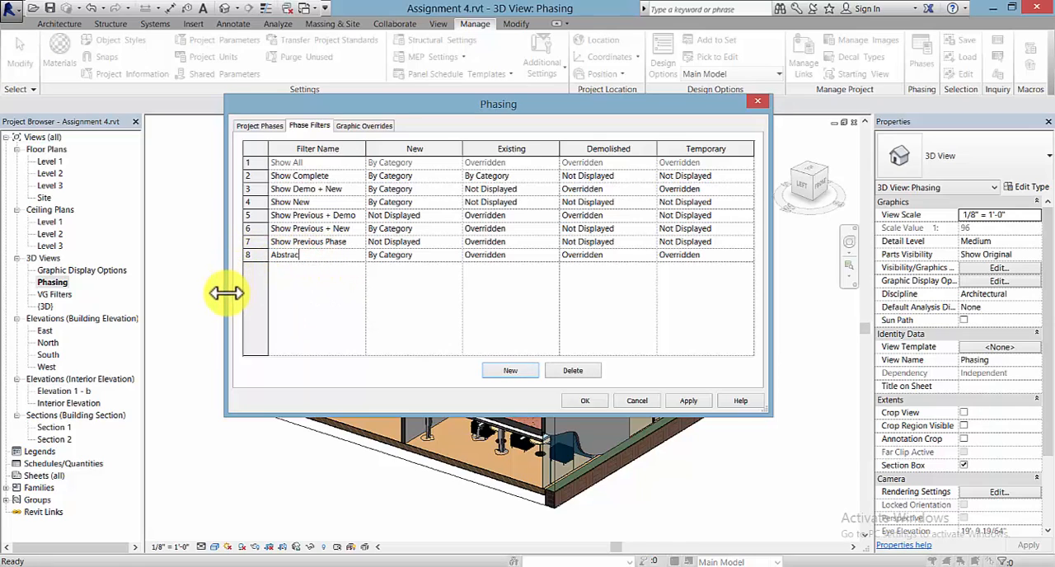
{"action": "type", "text": "t"}
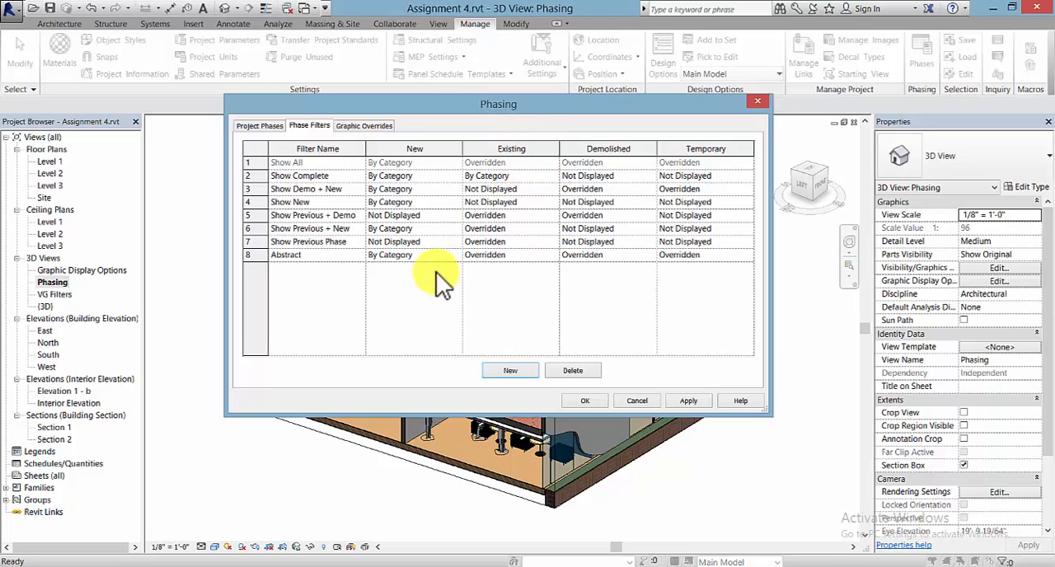
- Set the Abstract phase filter to Overridden for New elements and Not Displayed for Demolished and Temporary elements
{"action": "left_click", "coordinate": [451, 252]}
{"action": "left_click", "coordinate": [455, 254]}
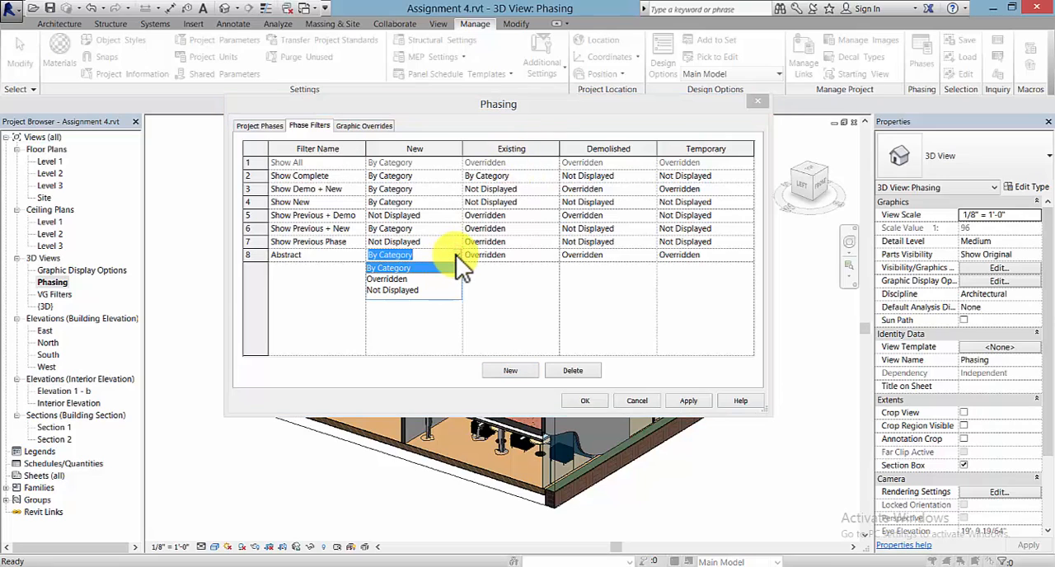
{"action": "left_click", "coordinate": [400, 279]}
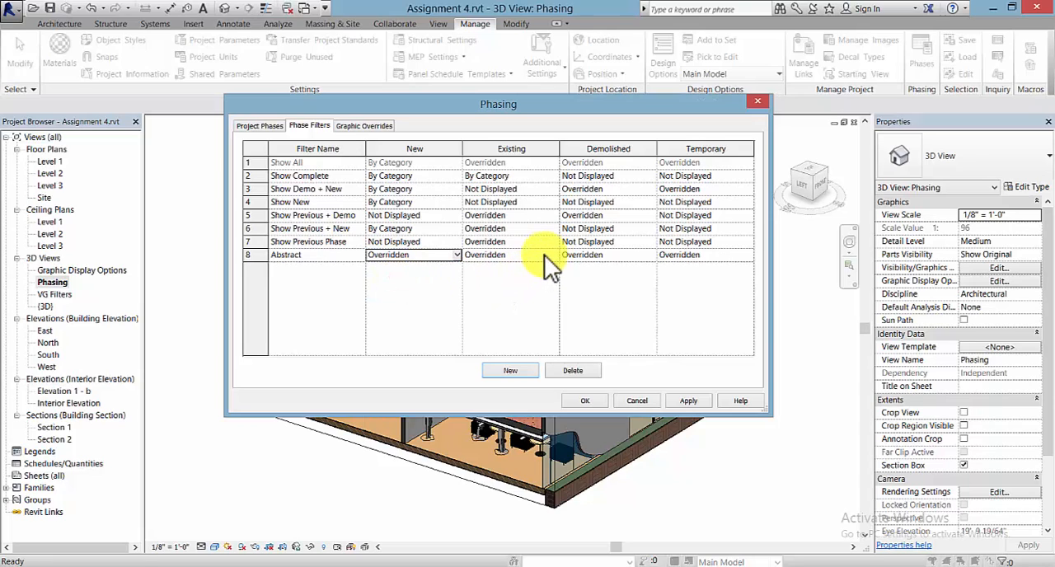
{"action": "left_click", "coordinate": [649, 255]}
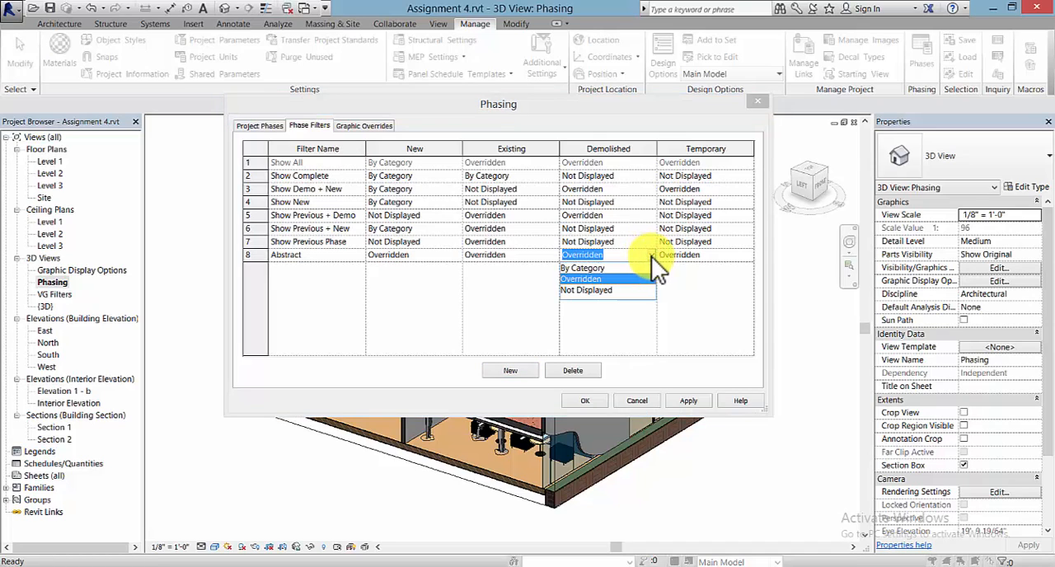
{"action": "left_click", "coordinate": [586, 291]}
{"action": "left_click", "coordinate": [748, 254]}
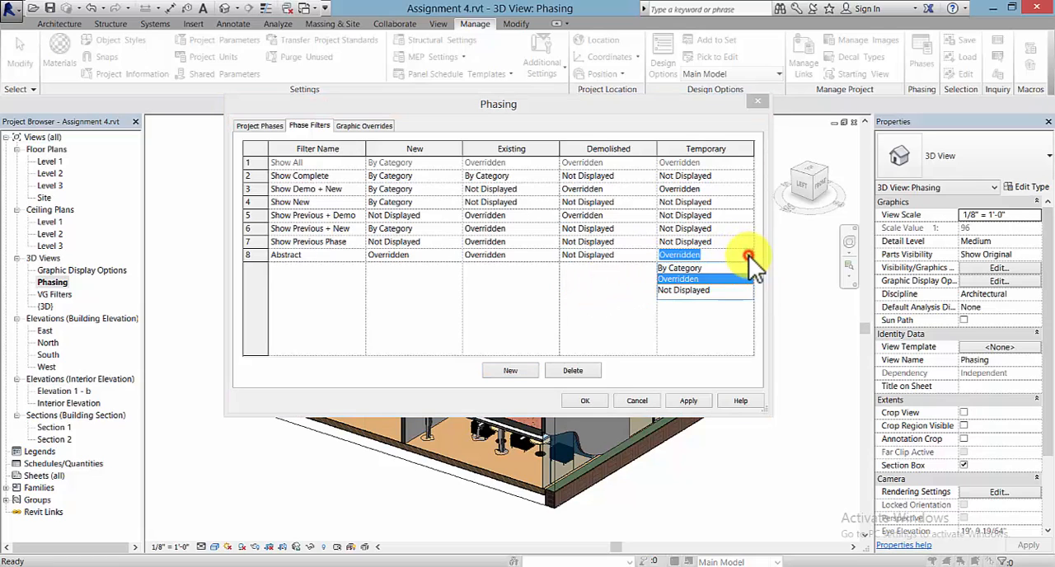
{"action": "left_click", "coordinate": [685, 290]}
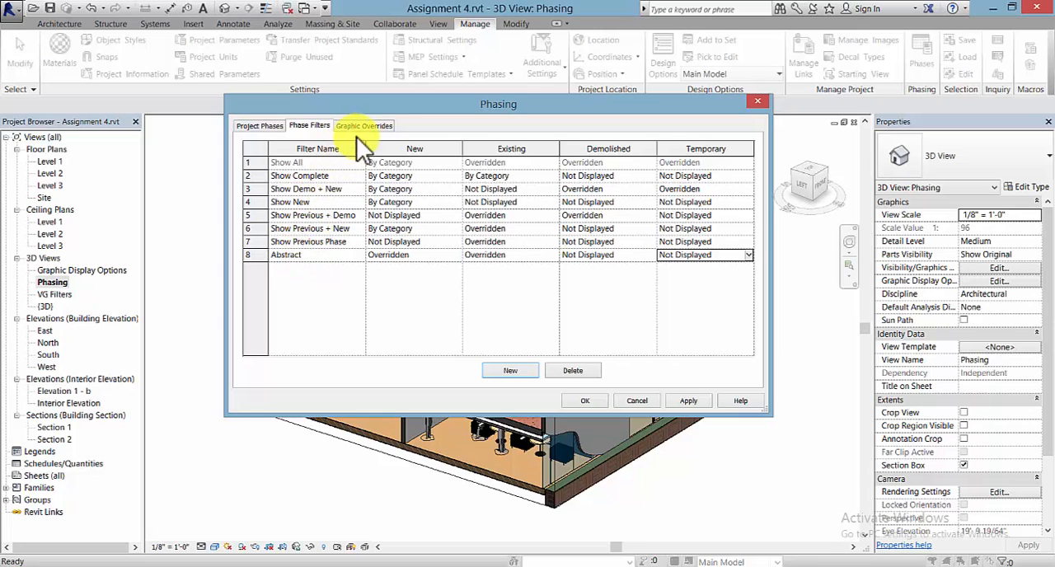
- Display the phasing graphic overrides and open the material assigned to the Existing phase status for editing
{"action": "left_click", "coordinate": [381, 127]}
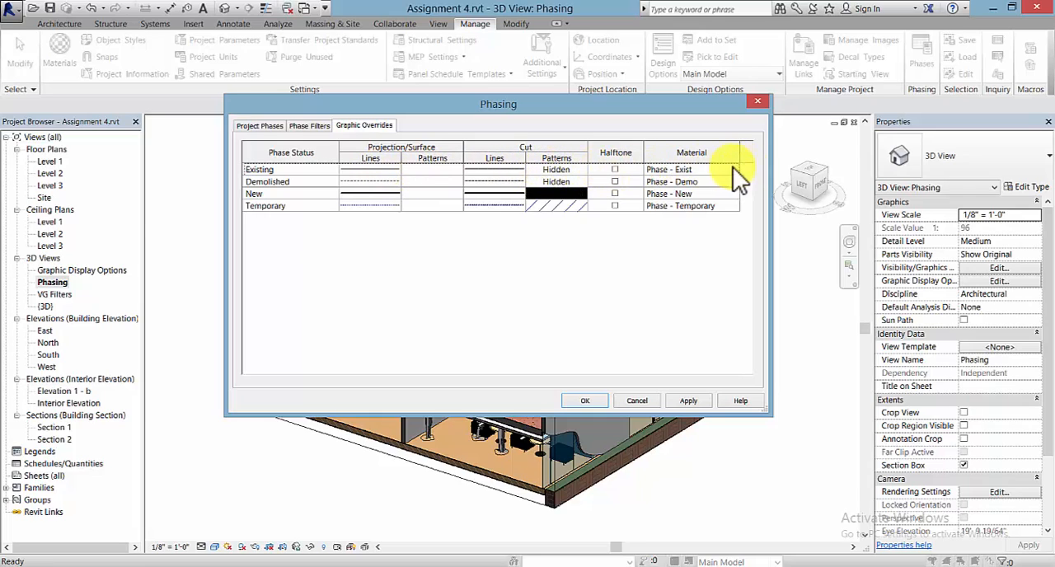
{"action": "left_click", "coordinate": [663, 170]}
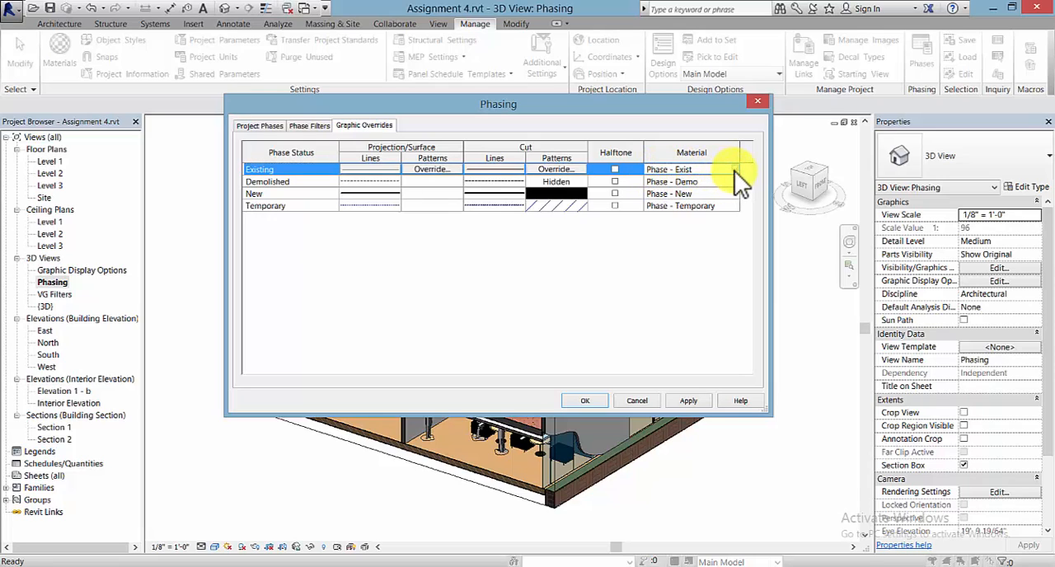
{"action": "left_click", "coordinate": [734, 170]}
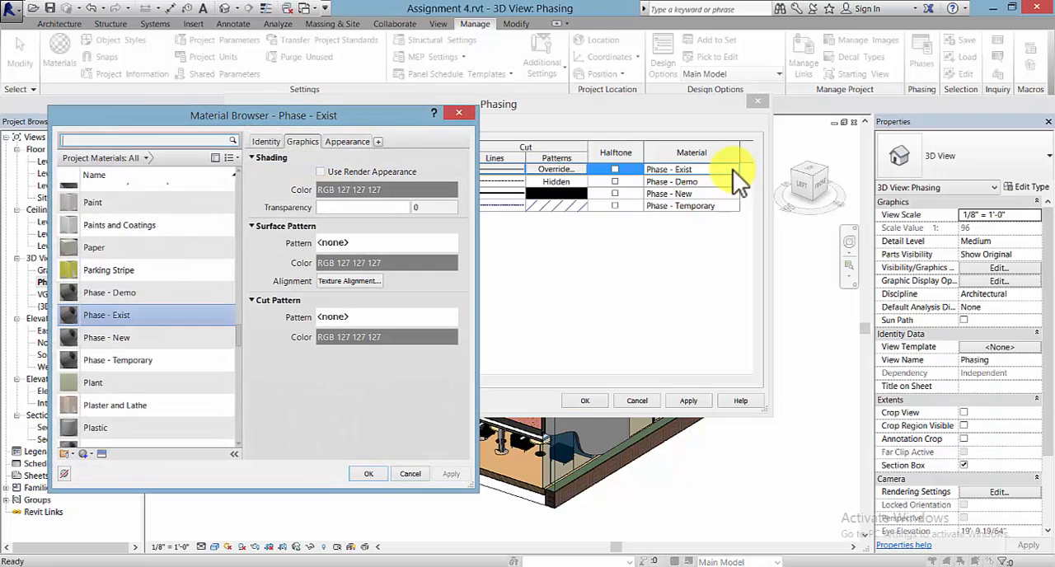
{"action": "left_click_drag", "start_coordinate": [368, 124], "coordinate": [379, 70]}
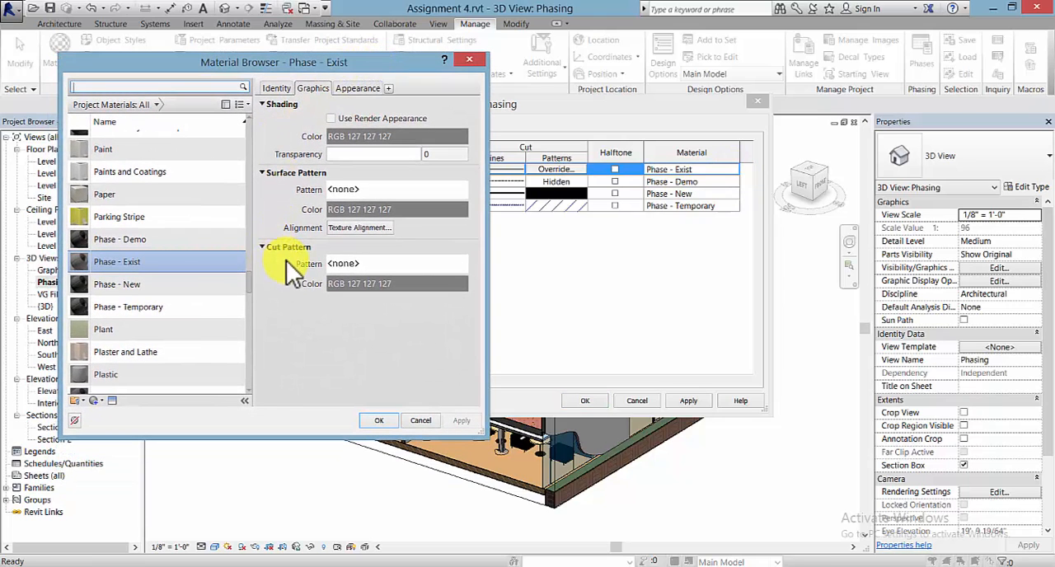
- Create a new project material and name it Abstract
{"action": "left_click", "coordinate": [250, 227]}
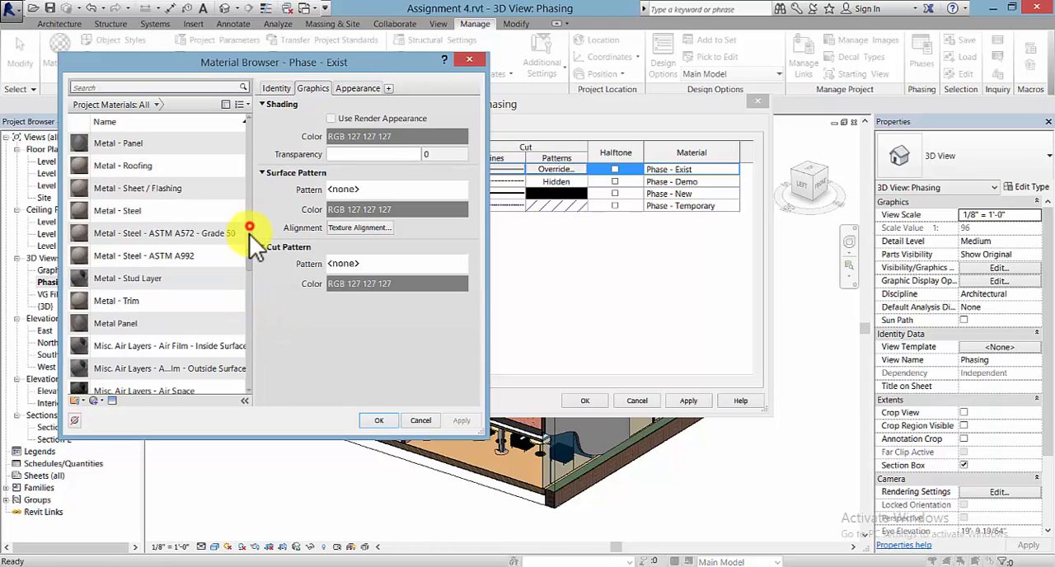
{"action": "left_click", "coordinate": [249, 226]}
{"action": "left_click", "coordinate": [249, 231]}
{"action": "left_click", "coordinate": [248, 176]}
{"action": "left_click", "coordinate": [248, 168]}
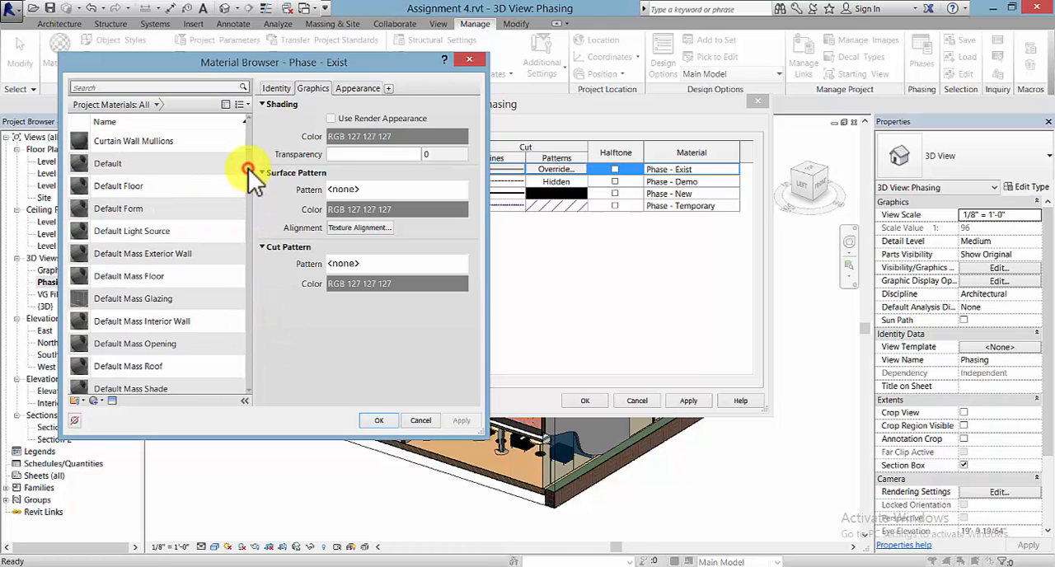
{"action": "left_click_drag", "start_coordinate": [250, 167], "coordinate": [249, 125]}
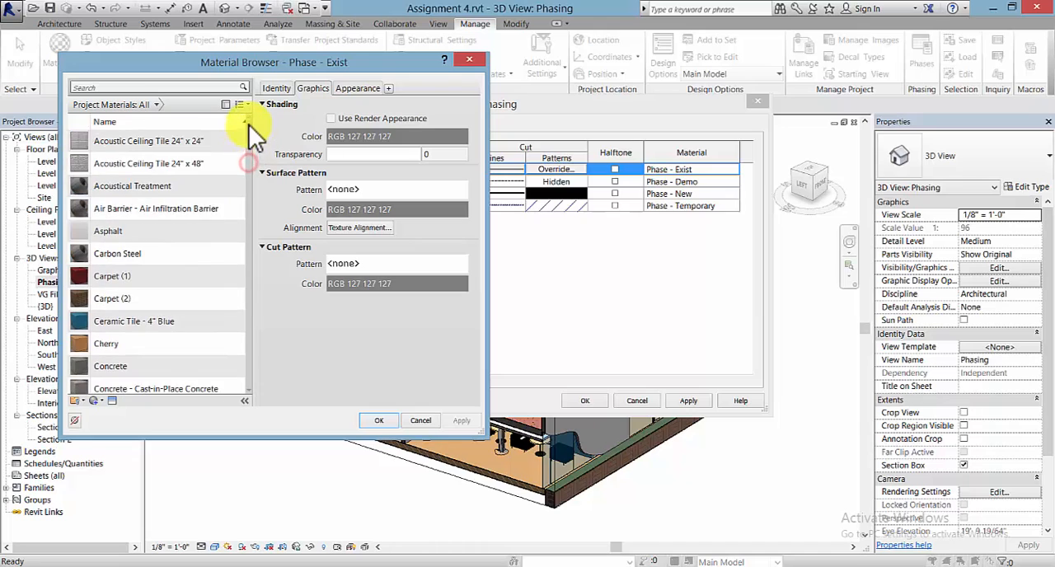
{"action": "left_click", "coordinate": [100, 399]}
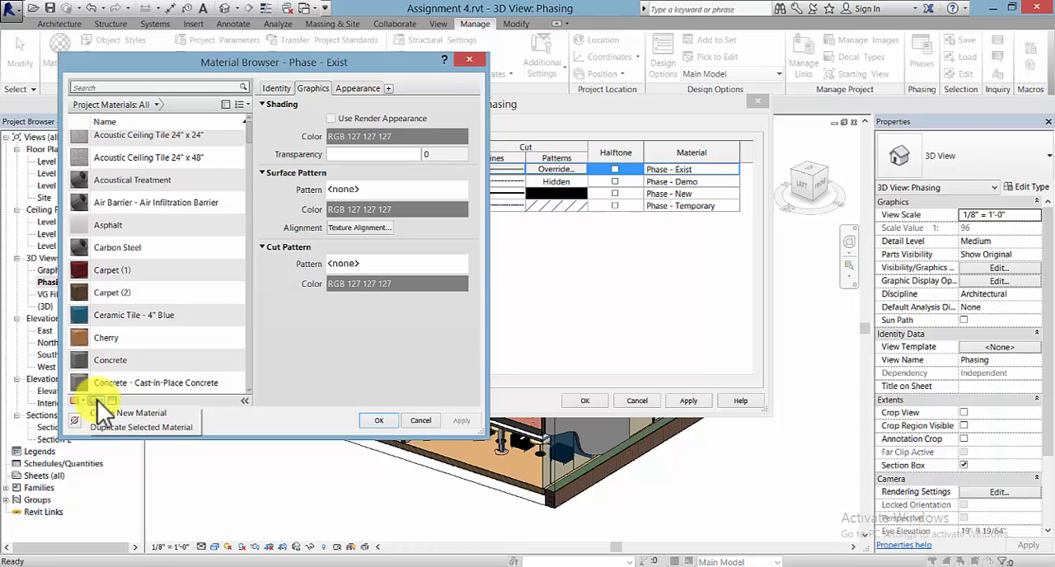
{"action": "left_click", "coordinate": [138, 412]}
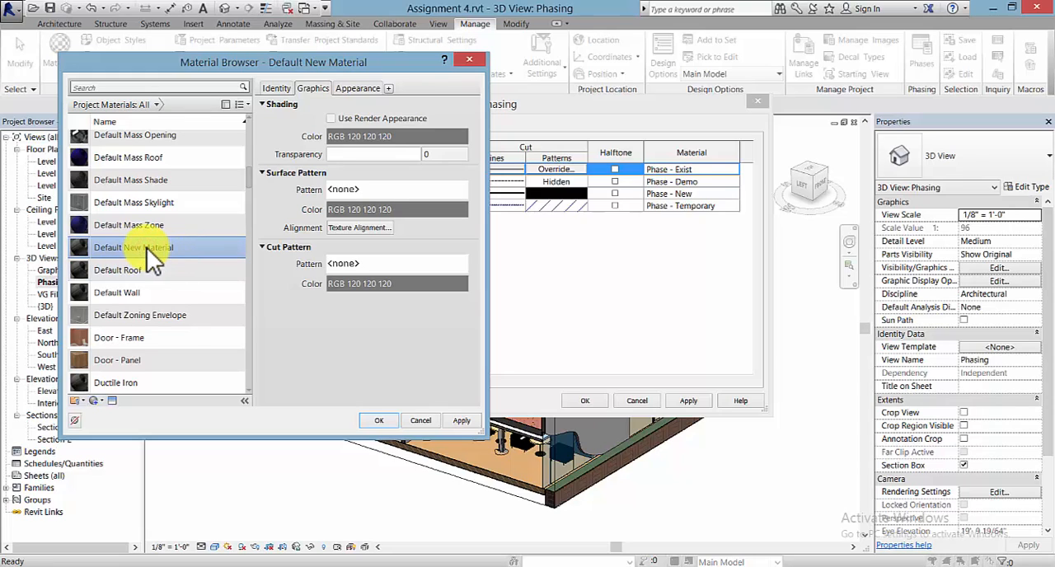
{"action": "right_click", "coordinate": [147, 247]}
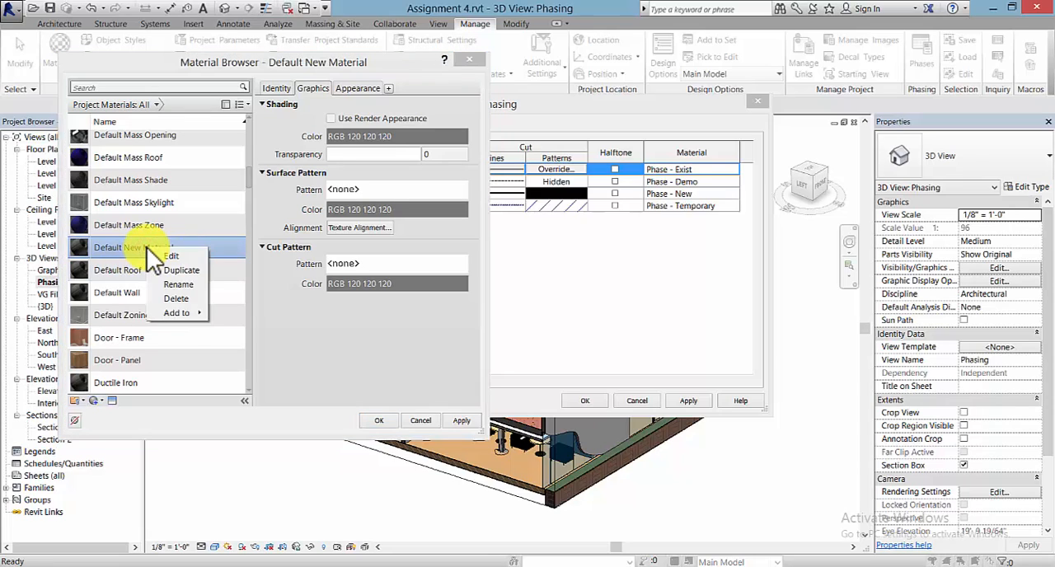
{"action": "left_click", "coordinate": [171, 284]}
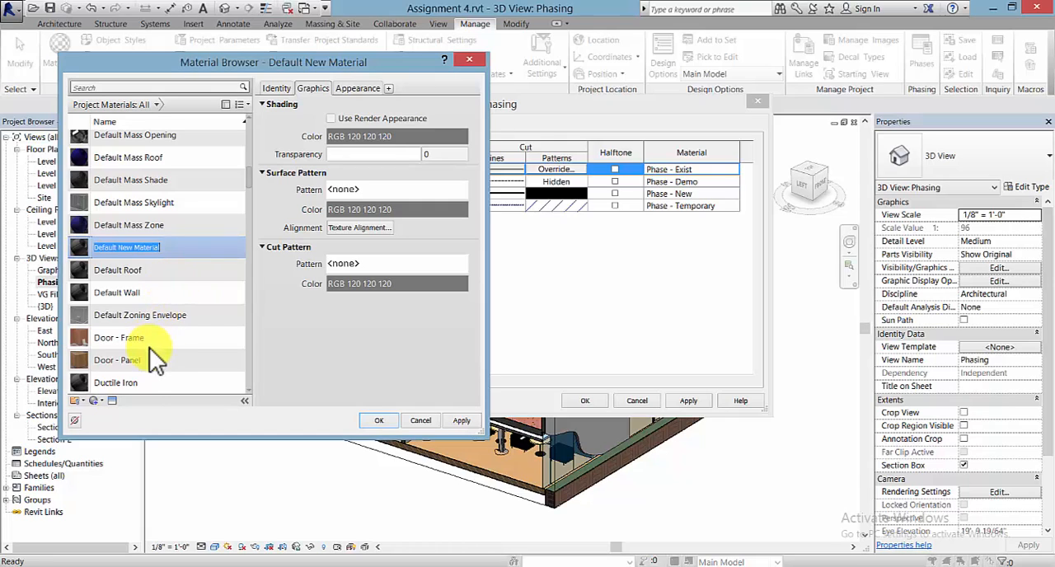
{"action": "type", "text": "Abs"}
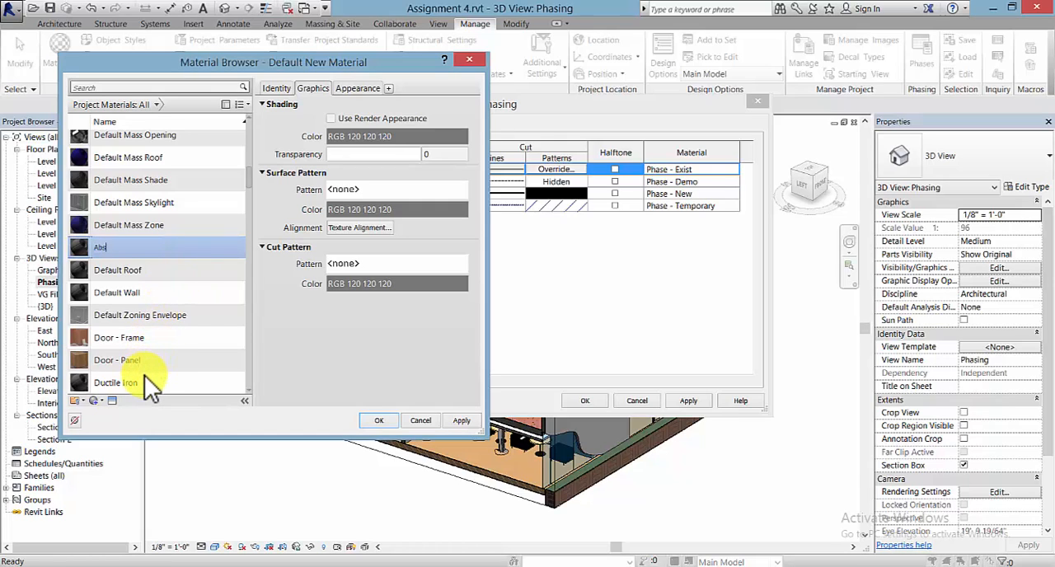
{"action": "type", "text": "tract"}
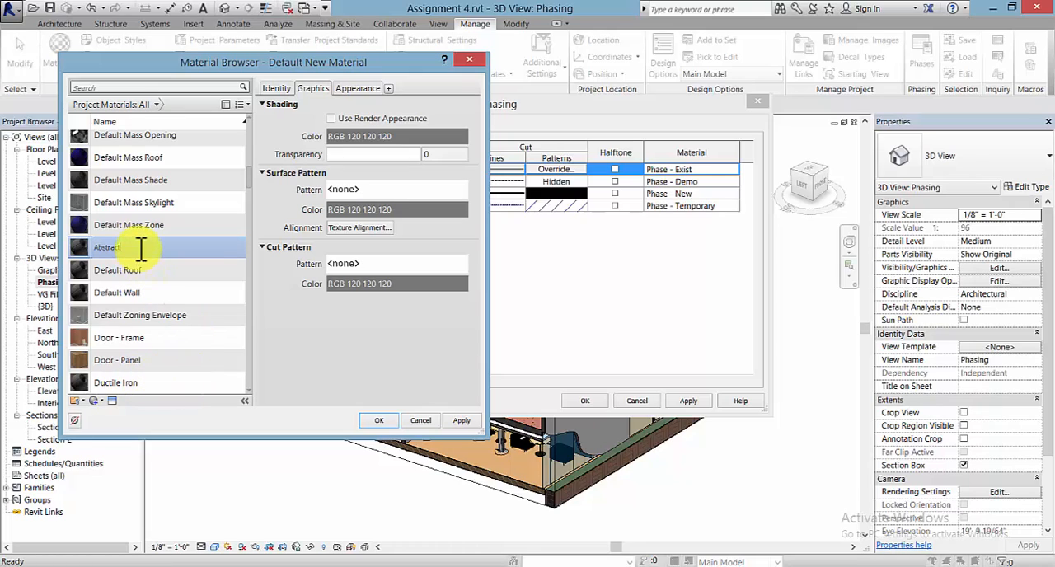
{"action": "key", "text": "Return"}
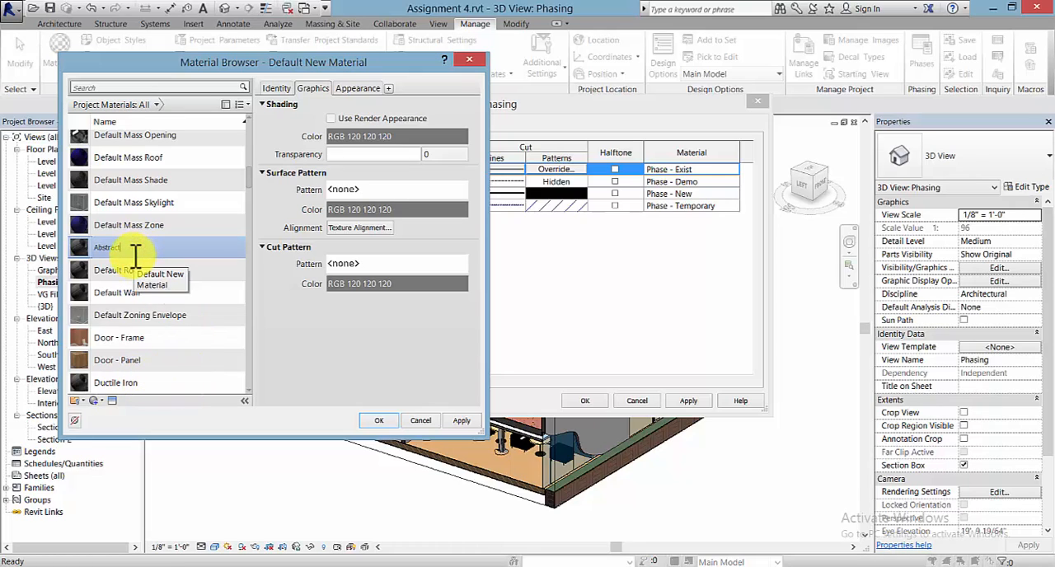
- Open the asset browser and search its assets for ivory
{"action": "left_click", "coordinate": [112, 401]}
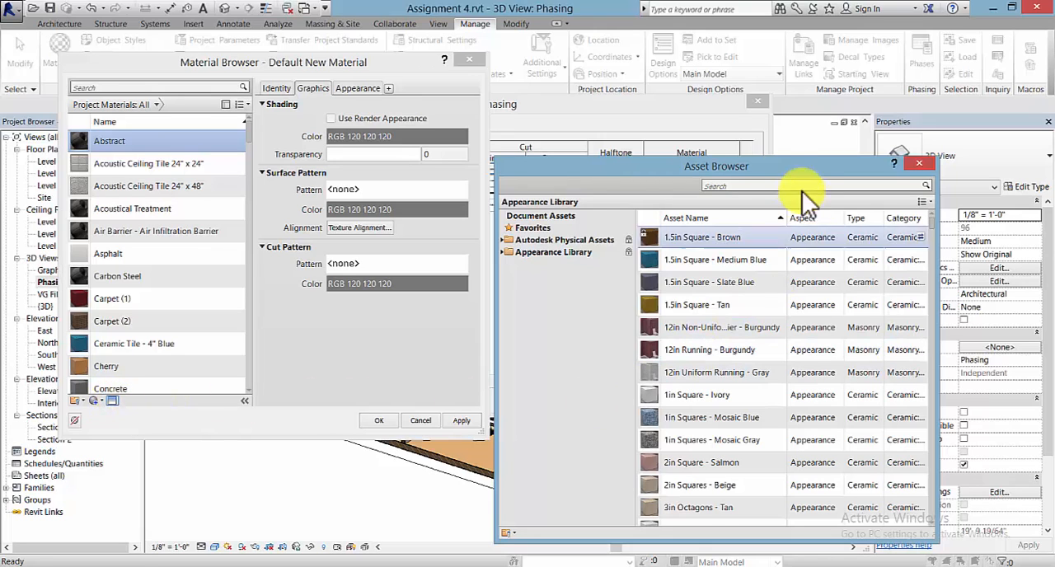
{"action": "left_click_drag", "start_coordinate": [684, 169], "coordinate": [680, 138]}
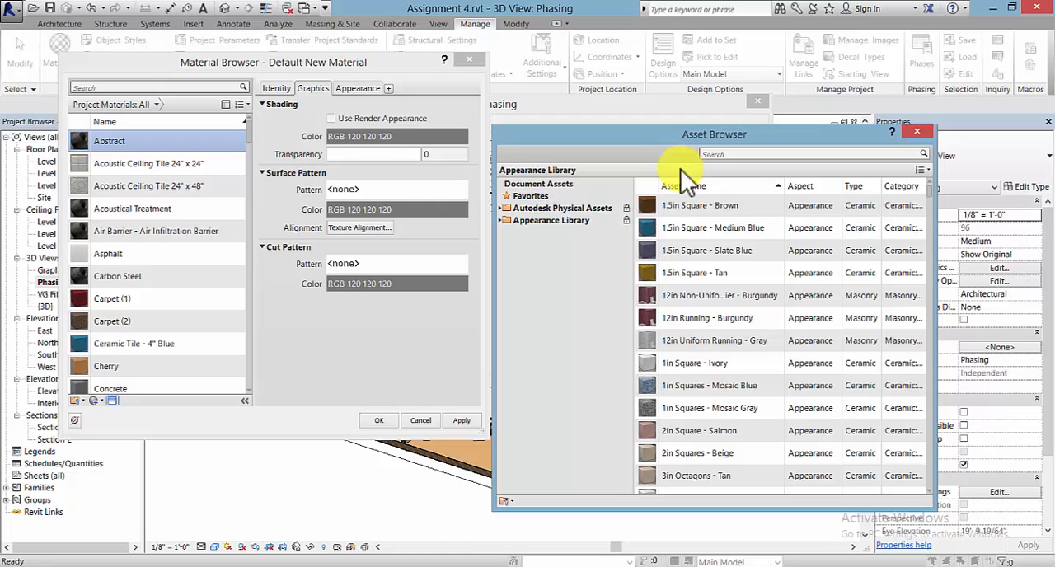
{"action": "left_click", "coordinate": [739, 153]}
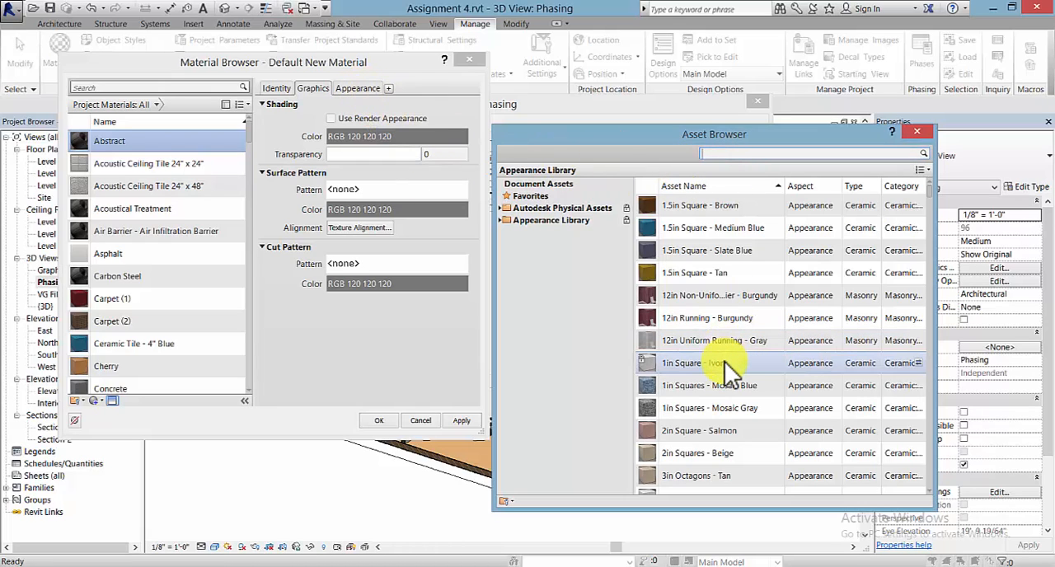
{"action": "type", "text": "v"}
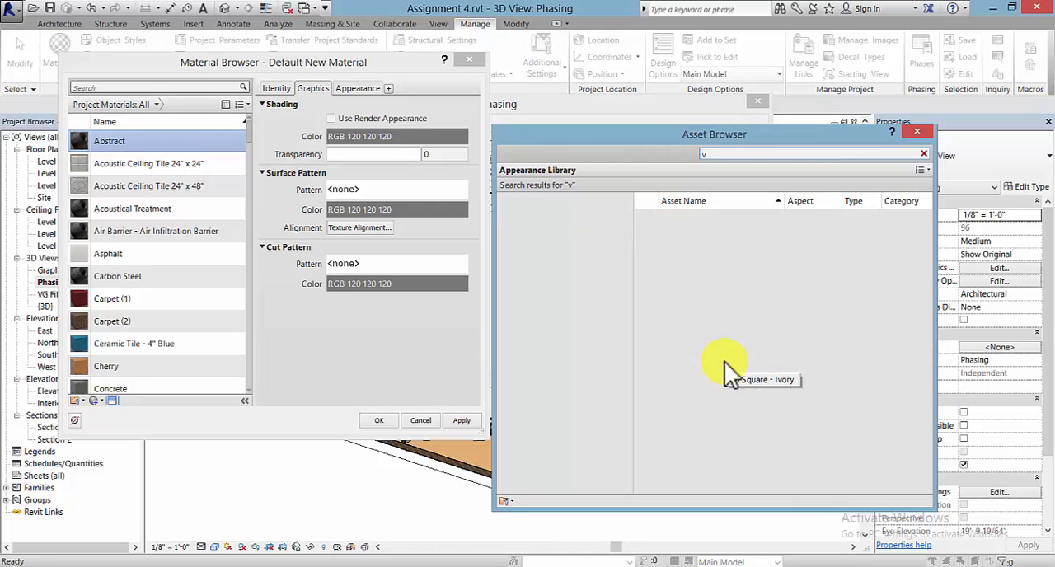
{"action": "key", "text": "BackSpace"}
{"action": "type", "text": "ivor"}
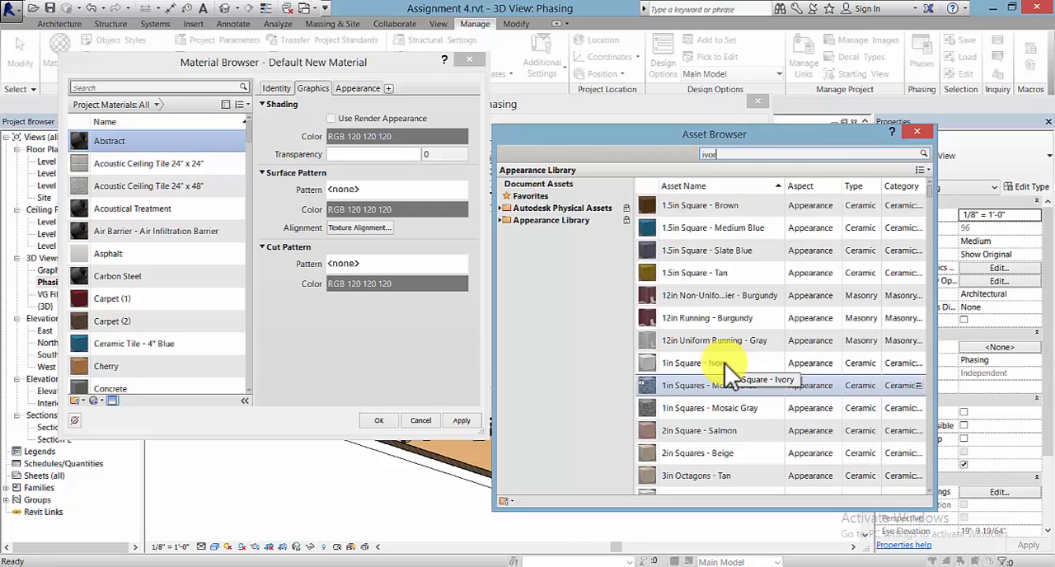
{"action": "type", "text": "y"}
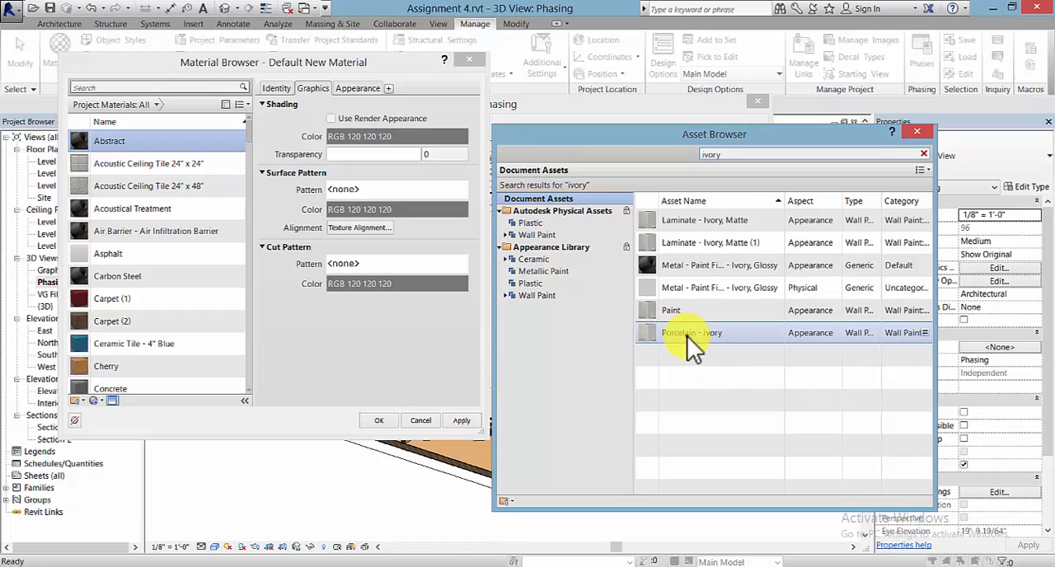
- Apply the Porcelain - Ivory appearance asset to the Abstract material
{"action": "left_click", "coordinate": [683, 339]}
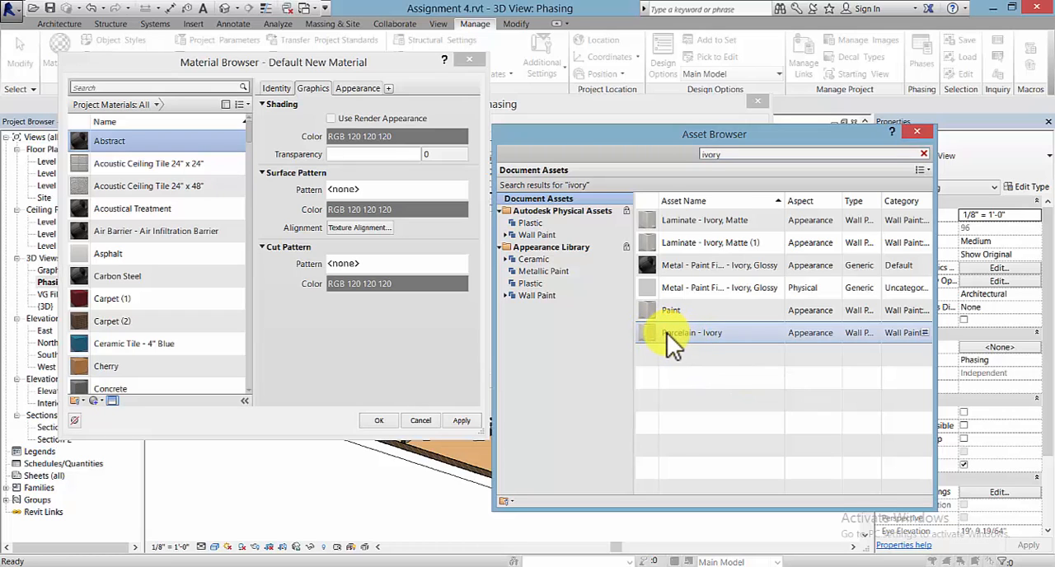
{"action": "left_click", "coordinate": [100, 138]}
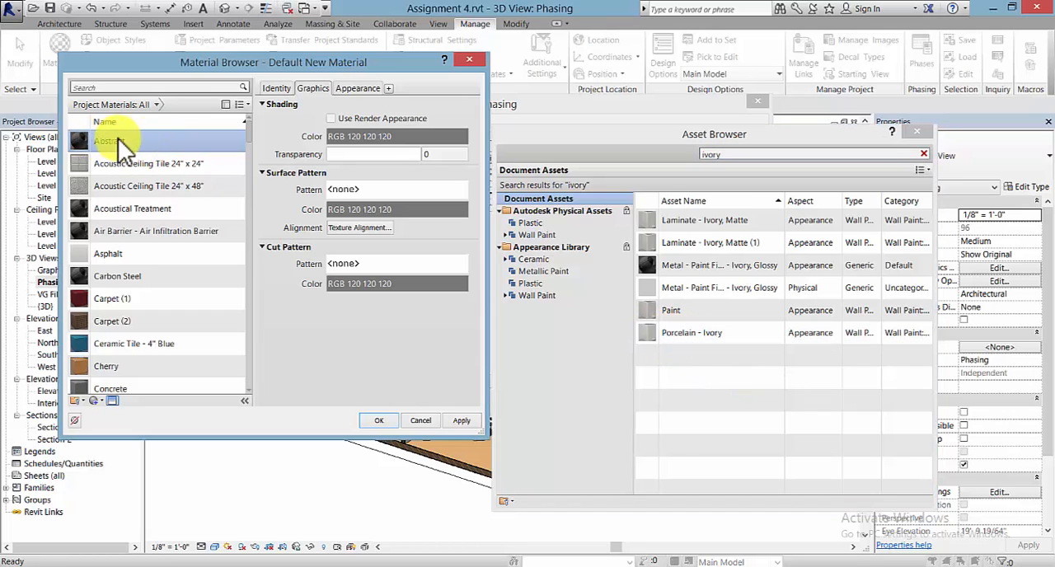
{"action": "double_click", "coordinate": [693, 334]}
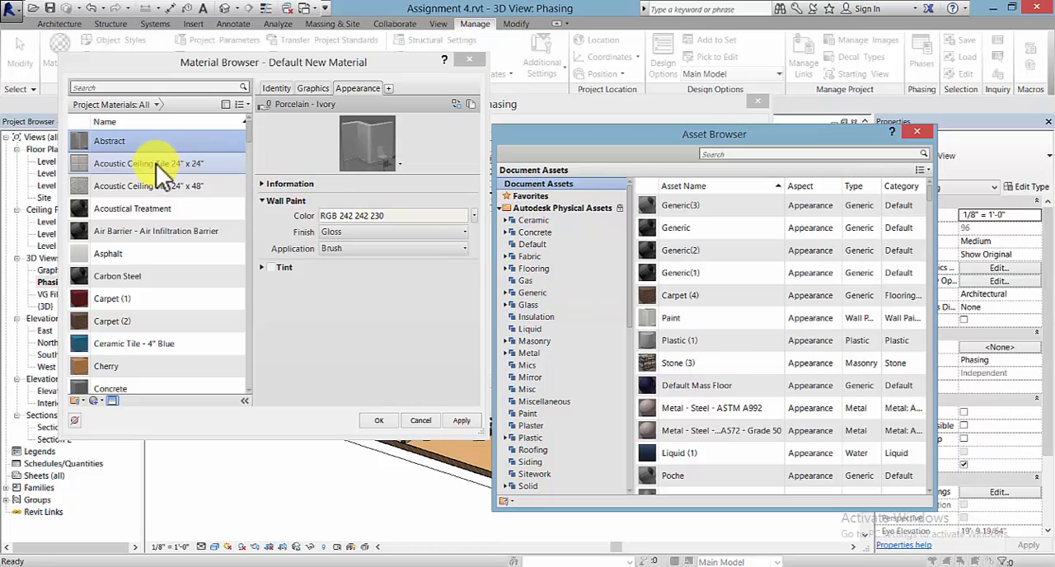
{"action": "left_click", "coordinate": [173, 141]}
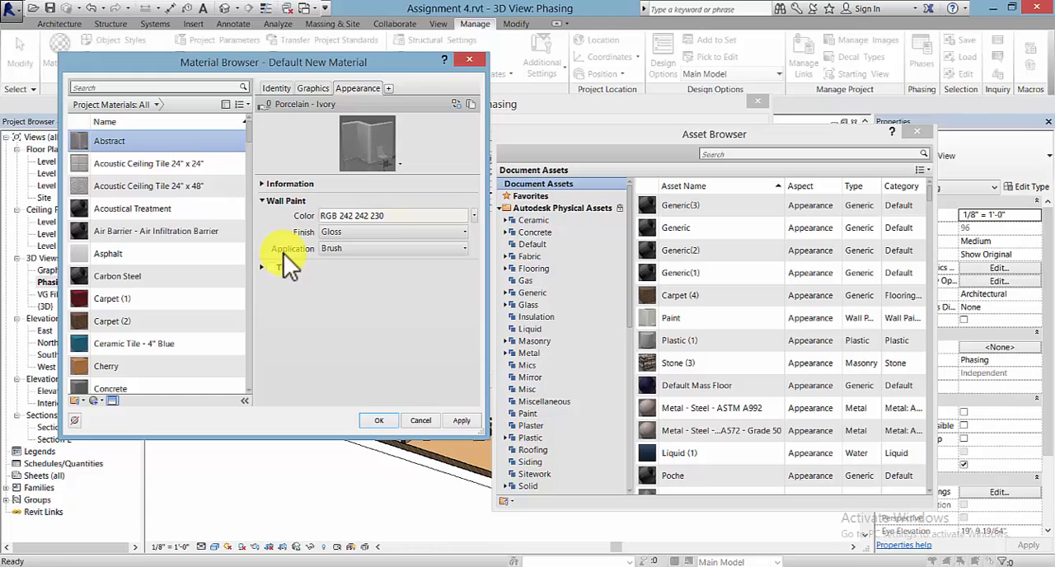
- Set the Abstract material's wall paint finish to Flat/Matte and assign the material to the Existing phase status
{"action": "left_click", "coordinate": [338, 250]}
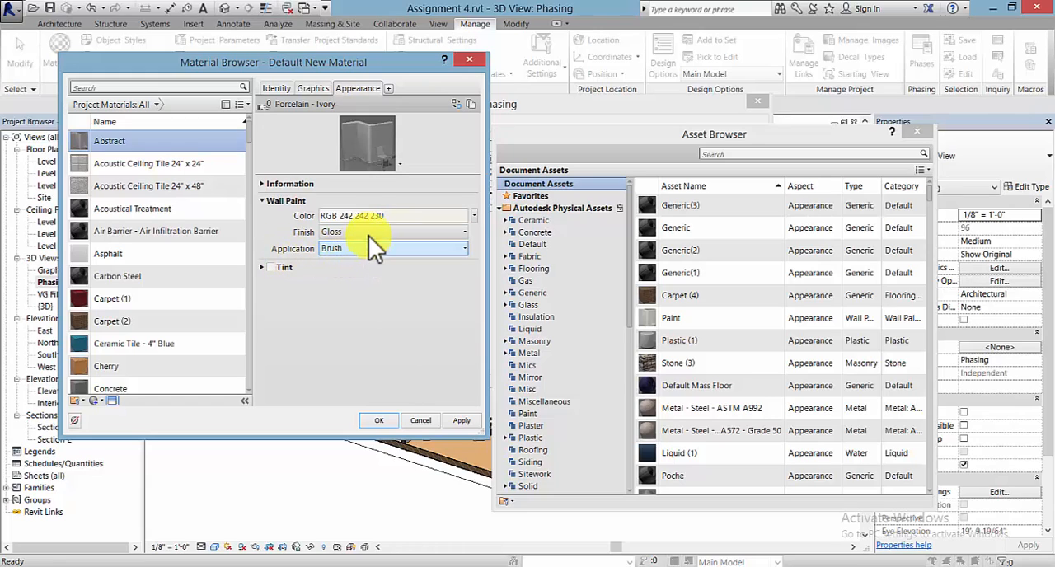
{"action": "left_click", "coordinate": [368, 234]}
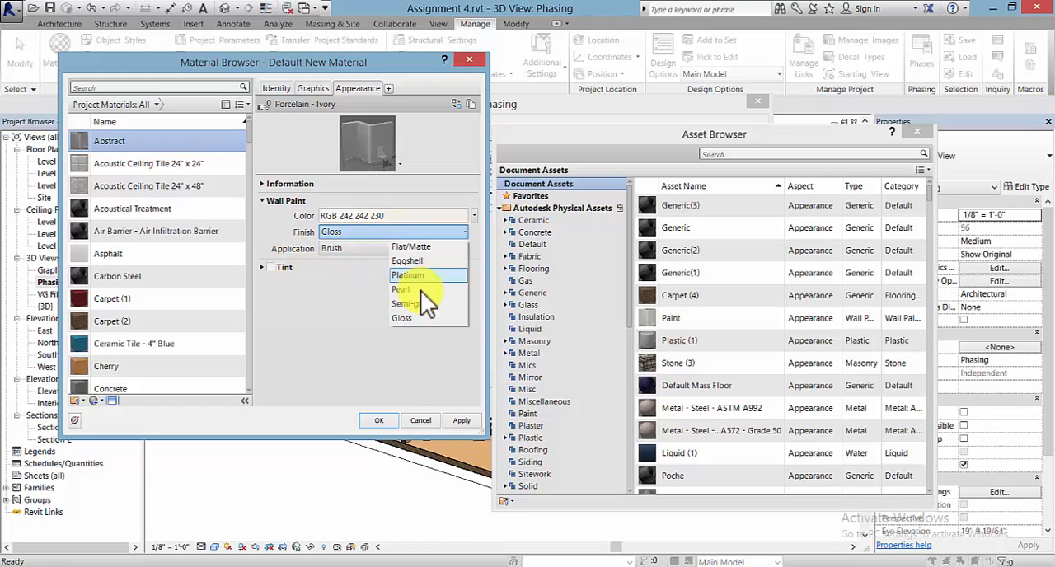
{"action": "left_click", "coordinate": [422, 248]}
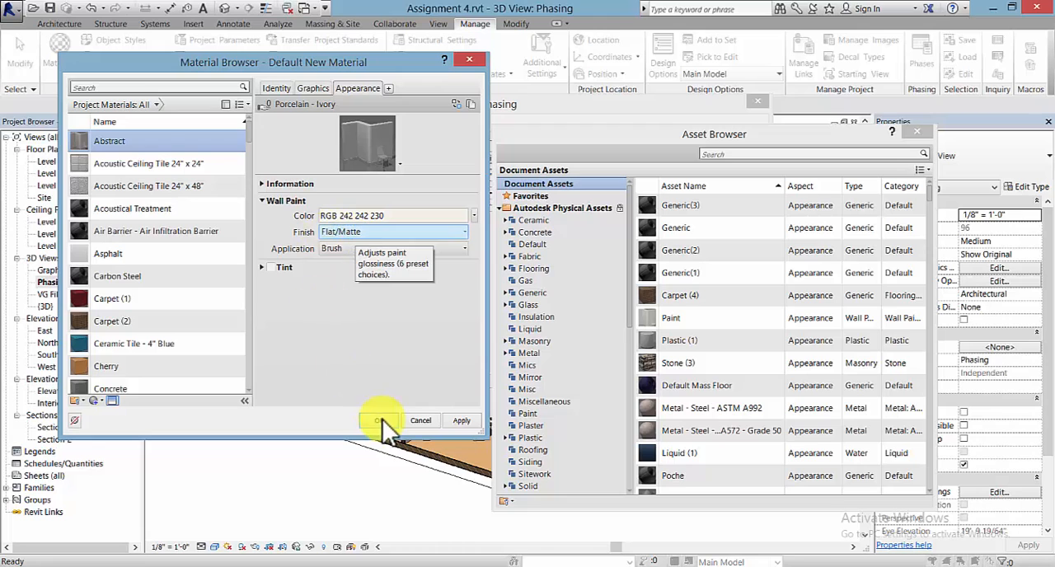
{"action": "left_click", "coordinate": [462, 421]}
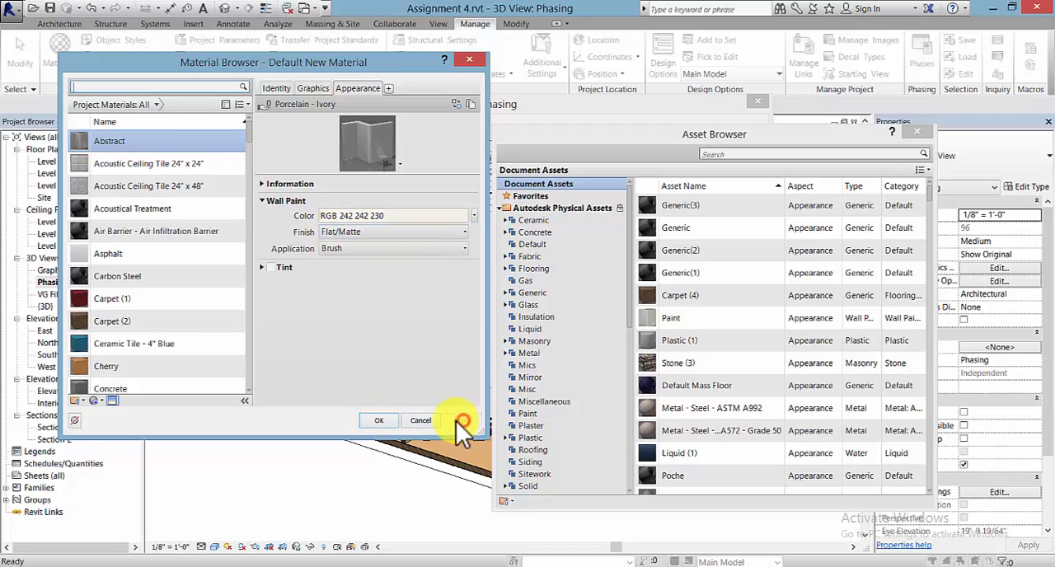
{"action": "left_click", "coordinate": [377, 422]}
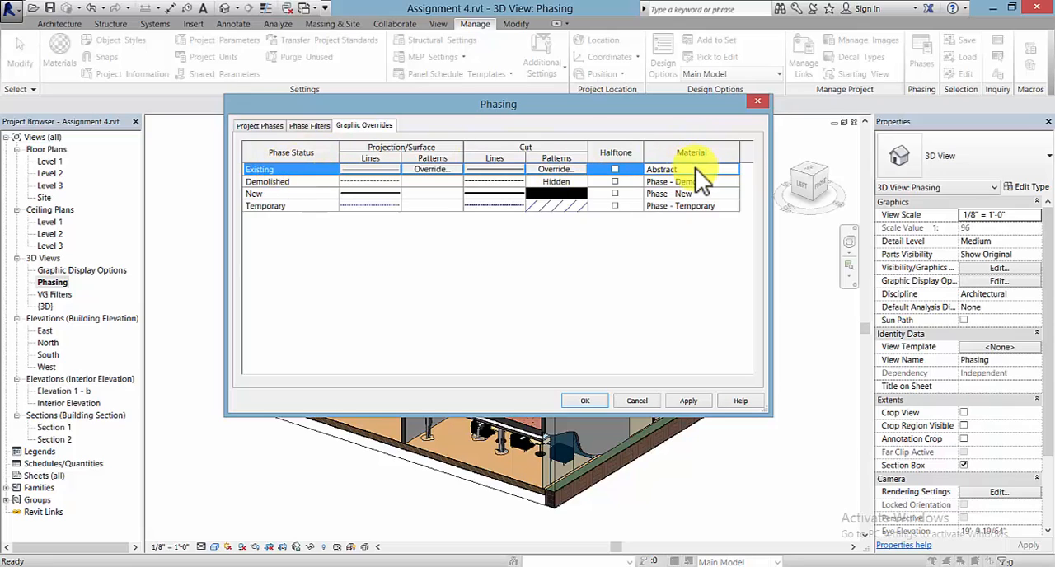
- Assign the Abstract material to the New phase status and apply the phasing graphic overrides
{"action": "left_click", "coordinate": [273, 194]}
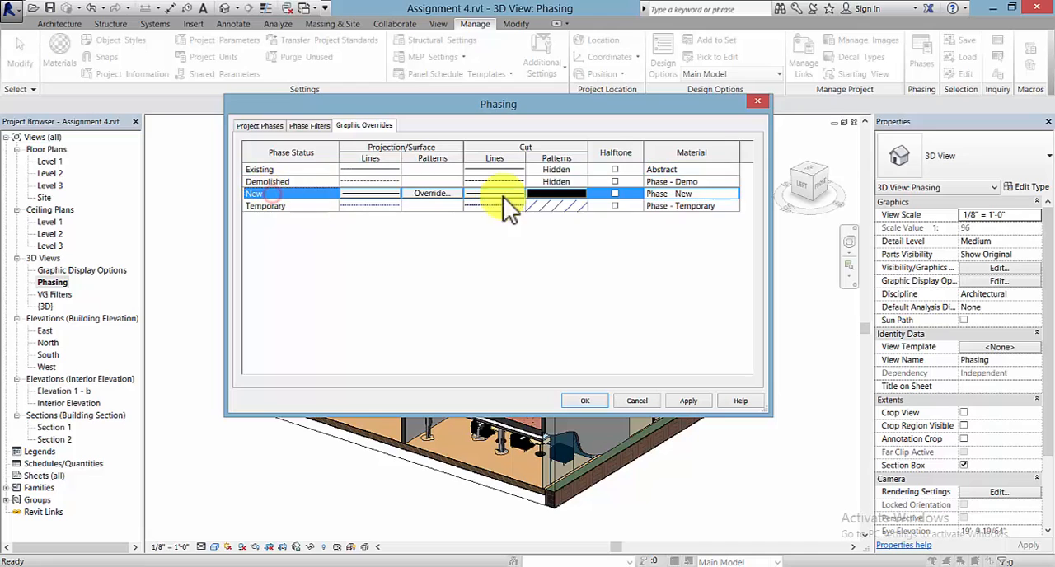
{"action": "left_click", "coordinate": [734, 194]}
{"action": "left_click", "coordinate": [736, 195]}
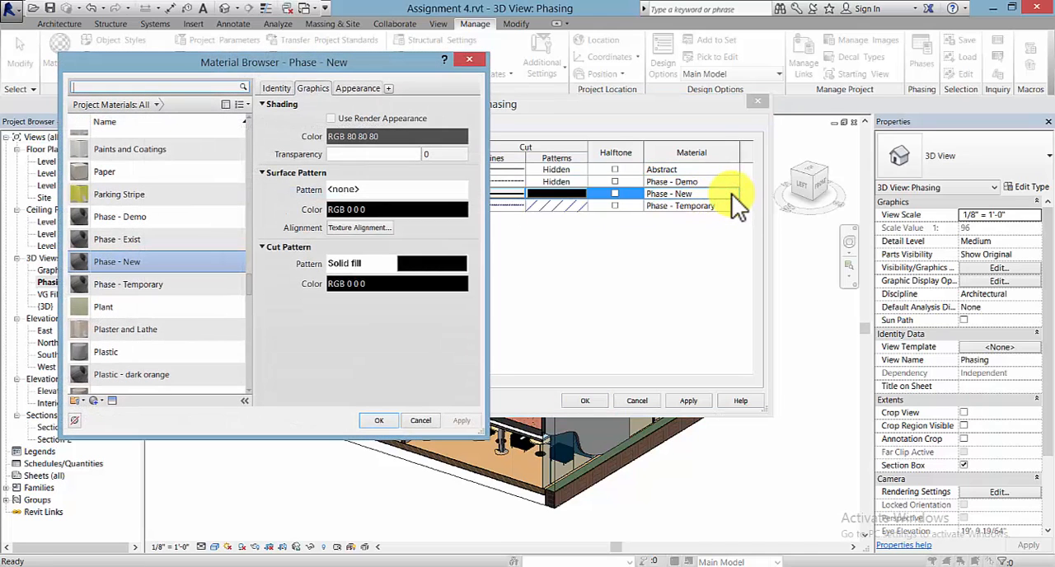
{"action": "left_click", "coordinate": [256, 279]}
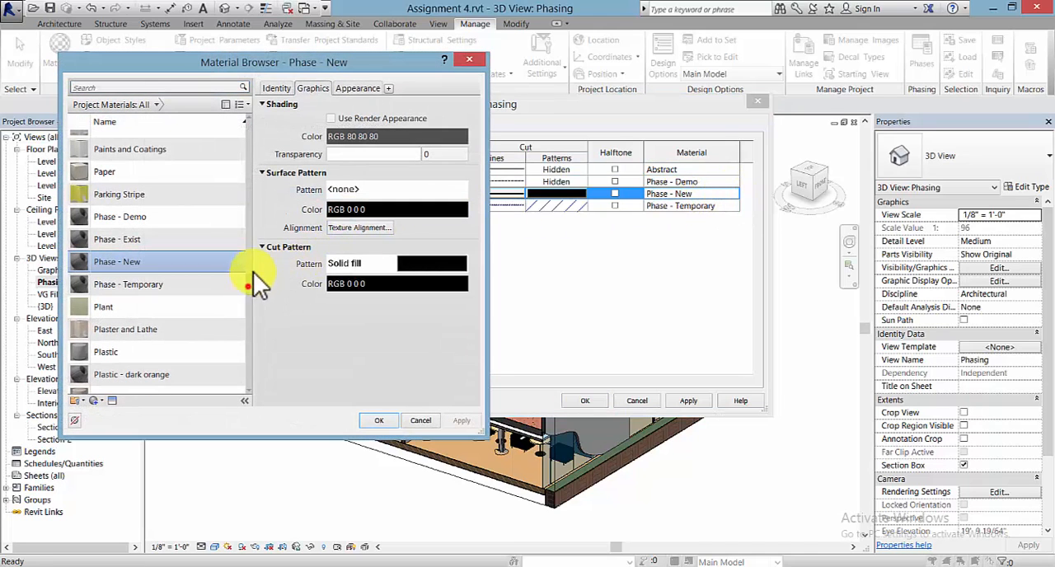
{"action": "left_click_drag", "start_coordinate": [253, 274], "coordinate": [259, 130]}
{"action": "left_click", "coordinate": [115, 141]}
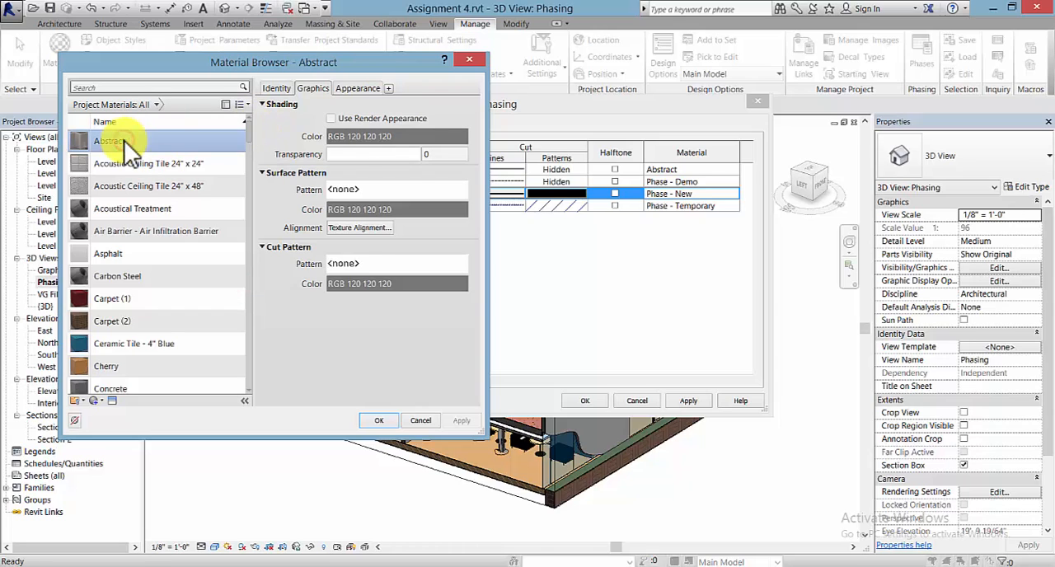
{"action": "left_click", "coordinate": [357, 88]}
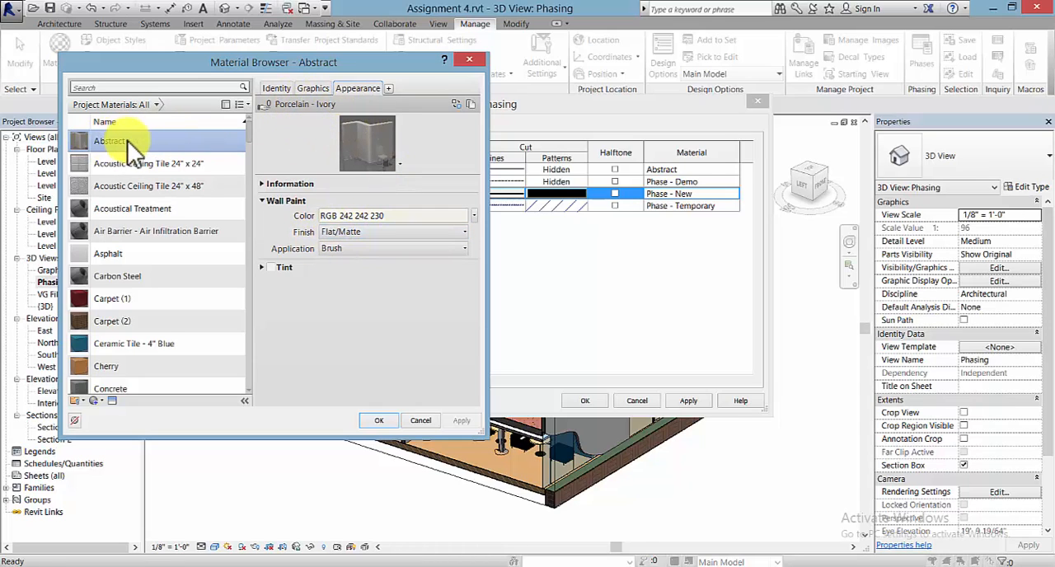
{"action": "left_click", "coordinate": [387, 421]}
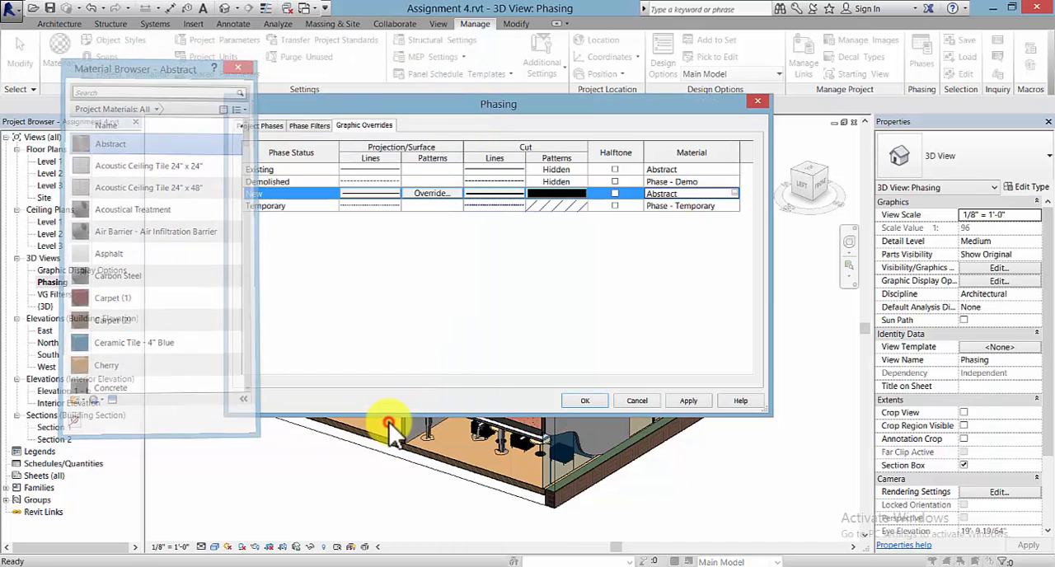
{"action": "left_click", "coordinate": [697, 401]}
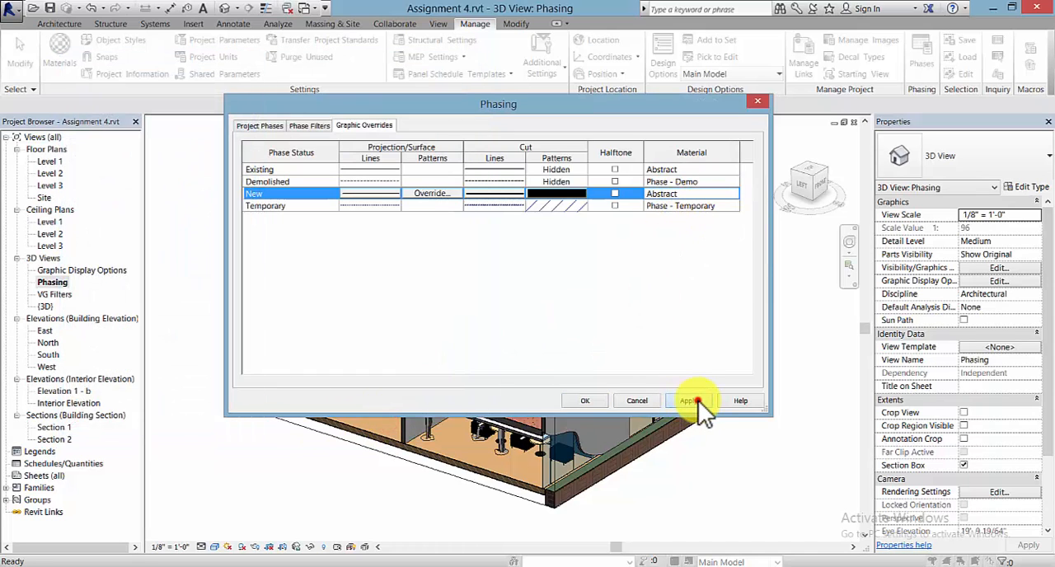
{"action": "left_click", "coordinate": [585, 400]}
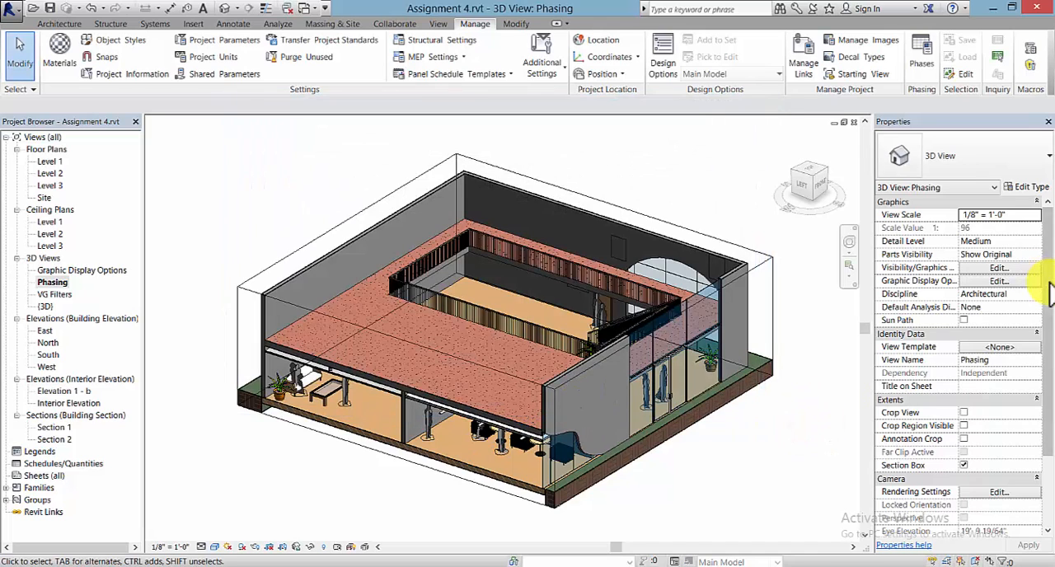
- Set the Phasing 3D view's phase filter to Abstract and apply the change
{"action": "left_click_drag", "start_coordinate": [1049, 292], "coordinate": [1049, 416]}
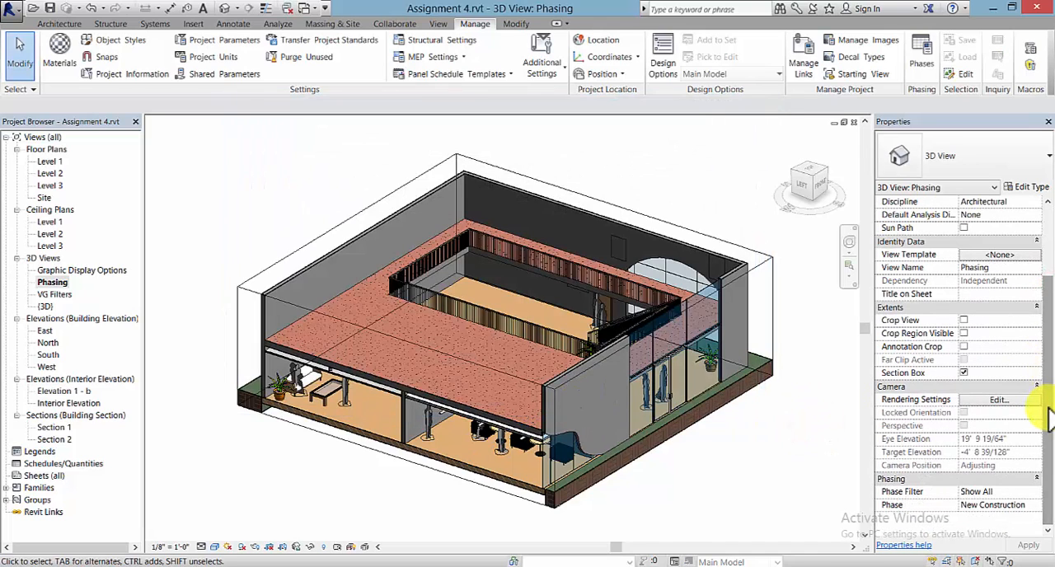
{"action": "scroll", "coordinate": [930, 478], "scroll_direction": "up", "scroll_amount": 2}
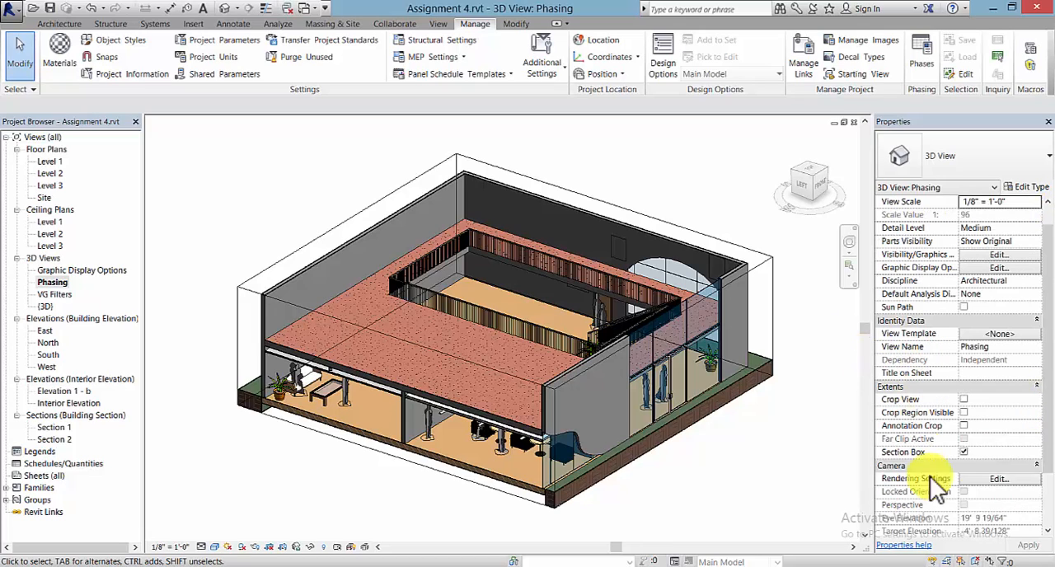
{"action": "scroll", "coordinate": [1043, 478], "scroll_direction": "down", "scroll_amount": 2}
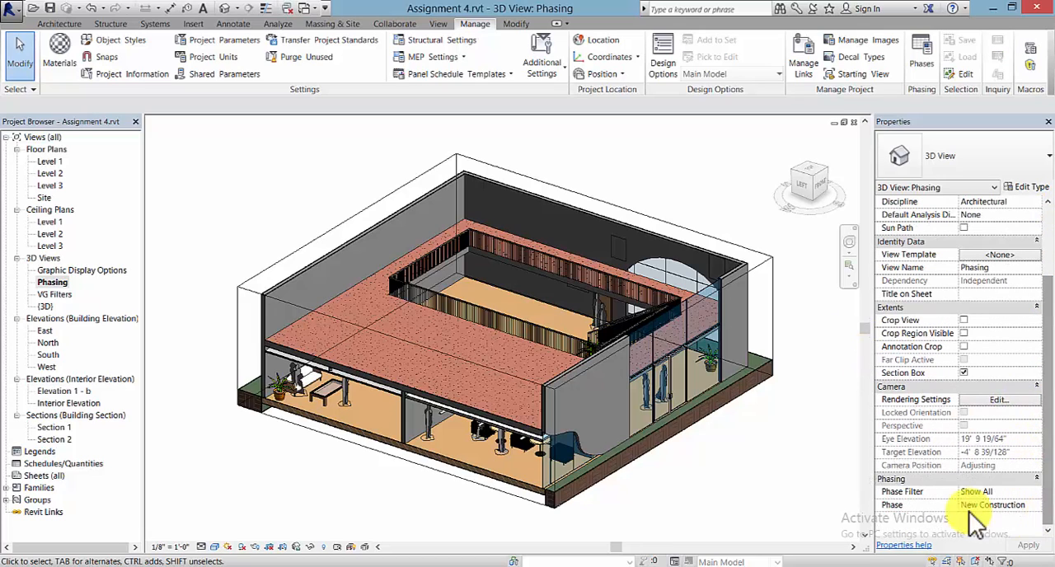
{"action": "left_click", "coordinate": [1018, 492]}
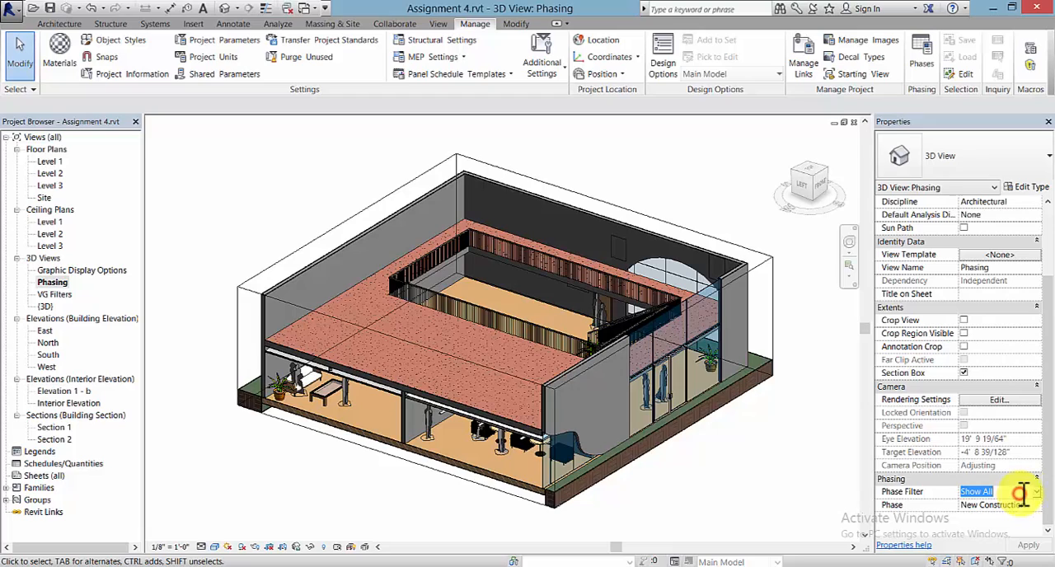
{"action": "left_click", "coordinate": [1036, 492]}
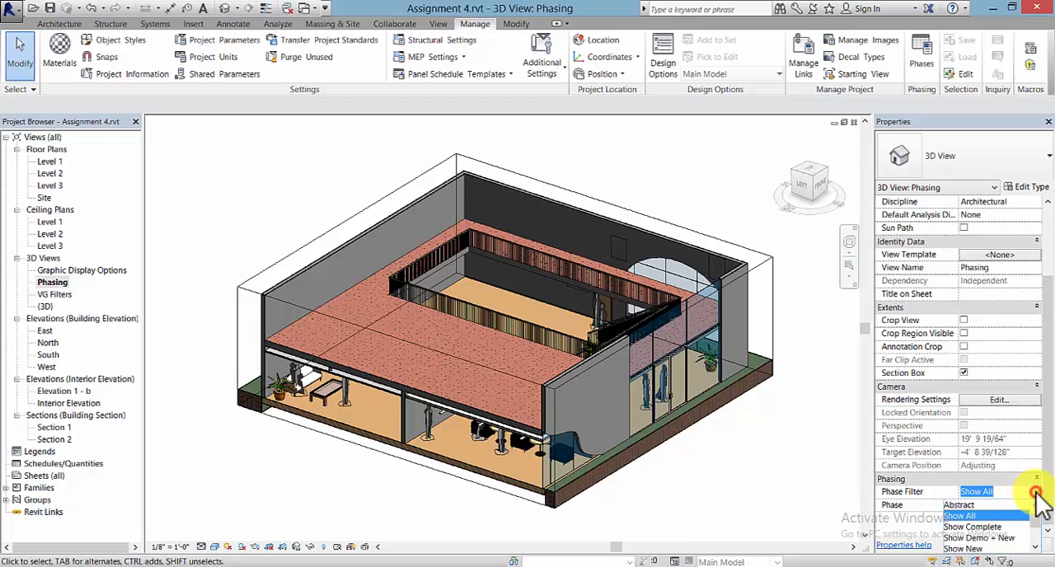
{"action": "left_click", "coordinate": [984, 503]}
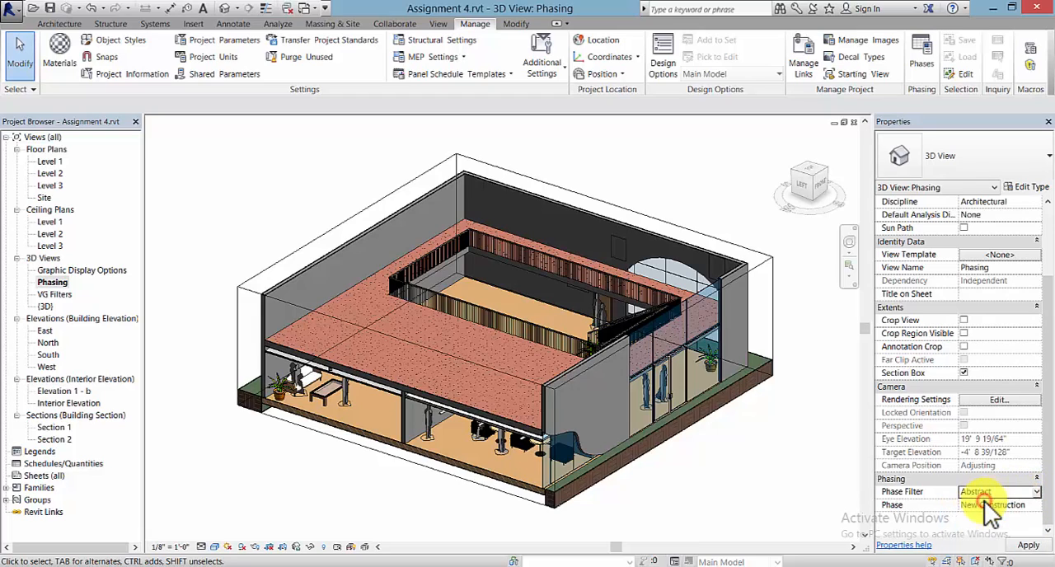
{"action": "left_click", "coordinate": [1022, 546]}
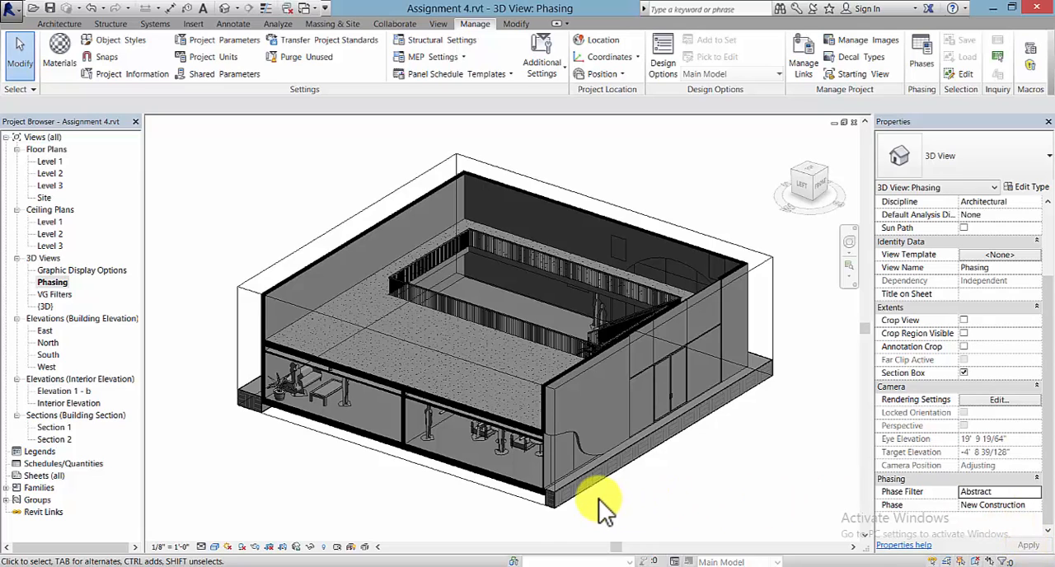
- Set the Phasing 3D view's visual style to Realistic
{"action": "middle_click_drag", "start_coordinate": [620, 500], "coordinate": [630, 496]}
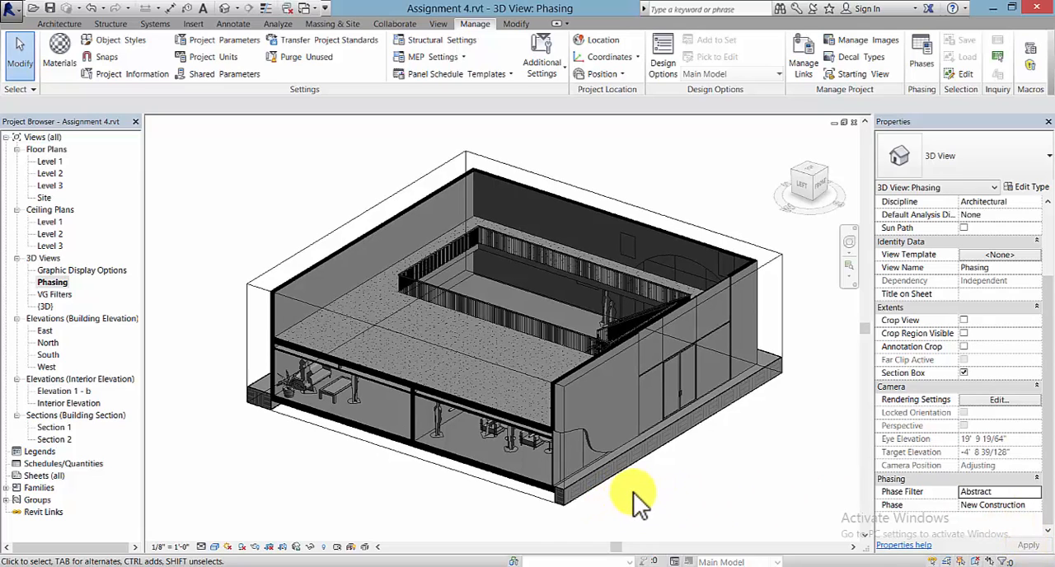
{"action": "left_click", "coordinate": [216, 548]}
{"action": "left_click", "coordinate": [235, 519]}
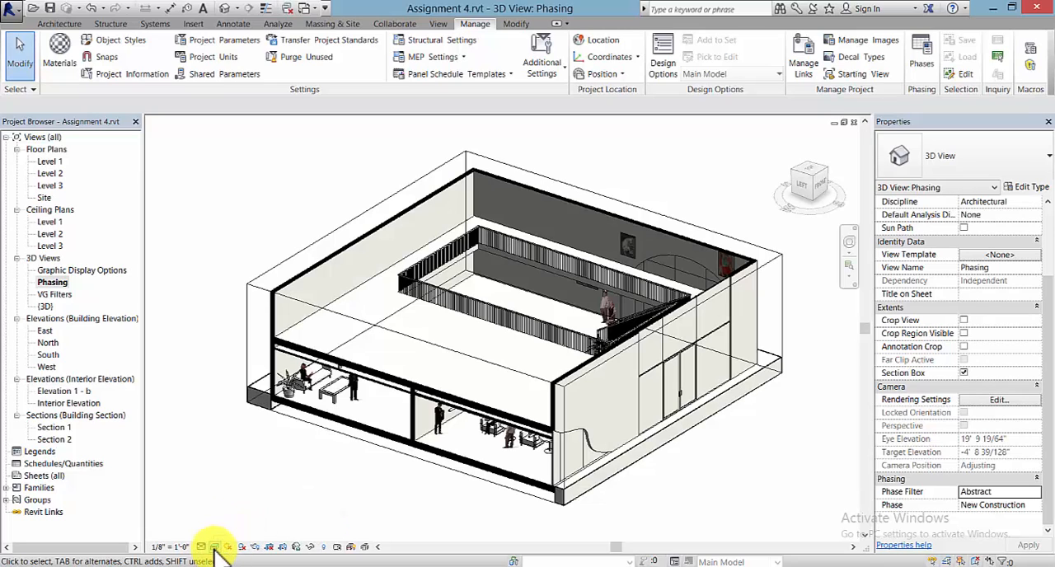
{"action": "left_click", "coordinate": [215, 548]}
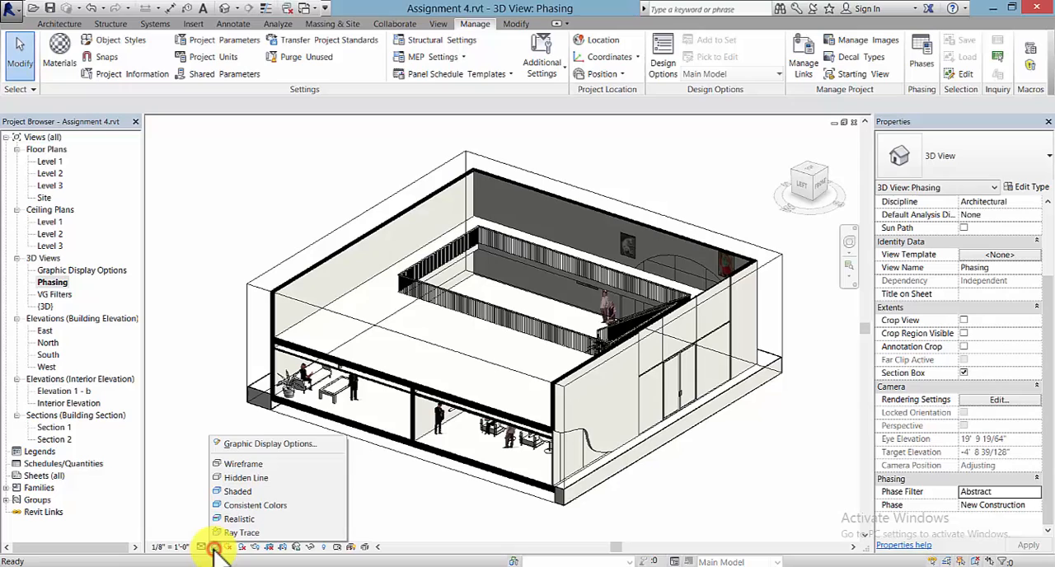
{"action": "left_click", "coordinate": [257, 519]}
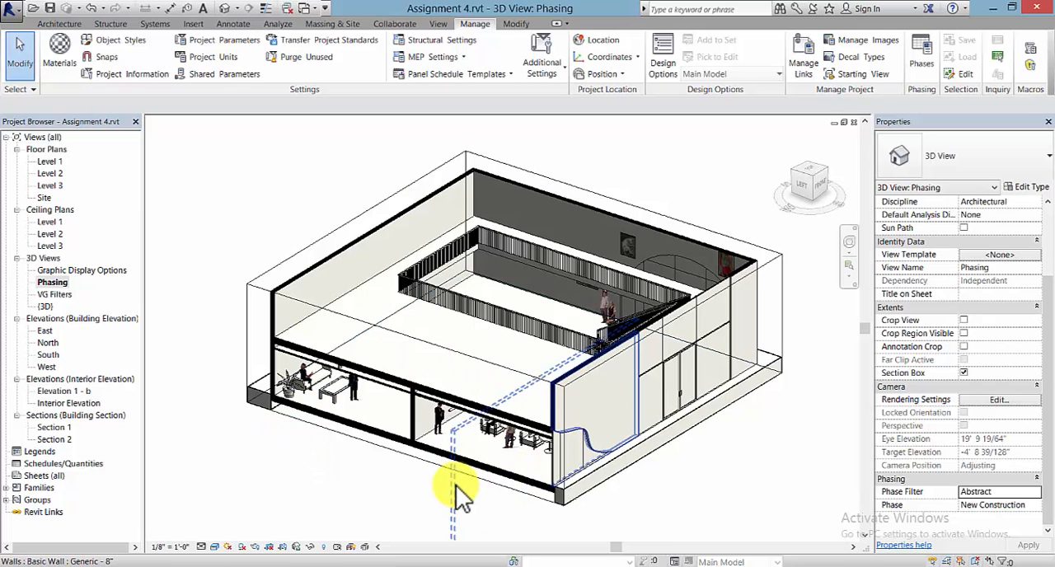
{"action": "scroll", "coordinate": [404, 478], "scroll_direction": "up", "scroll_amount": 3}
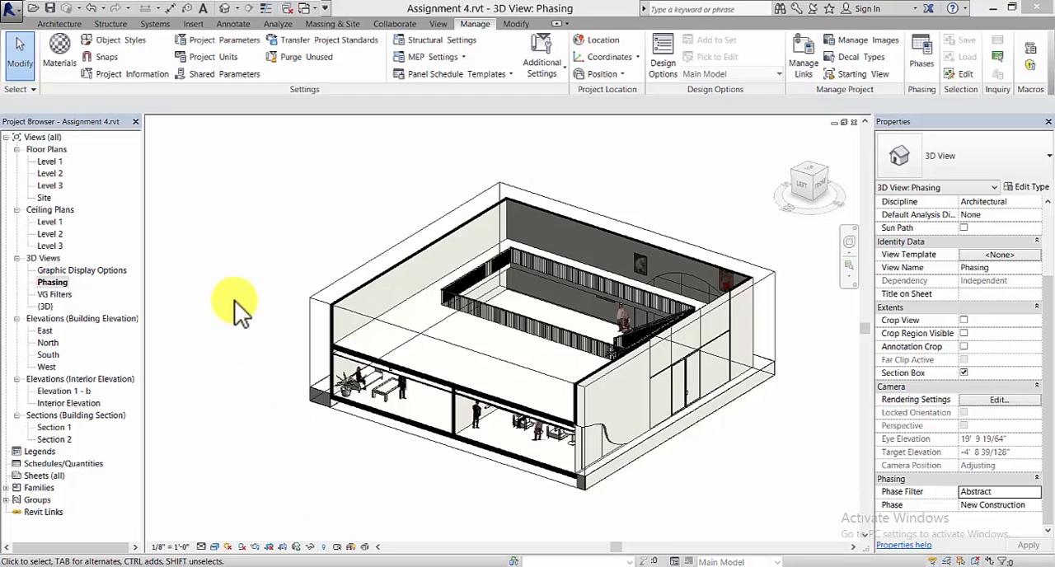
{"action": "left_click", "coordinate": [234, 301]}
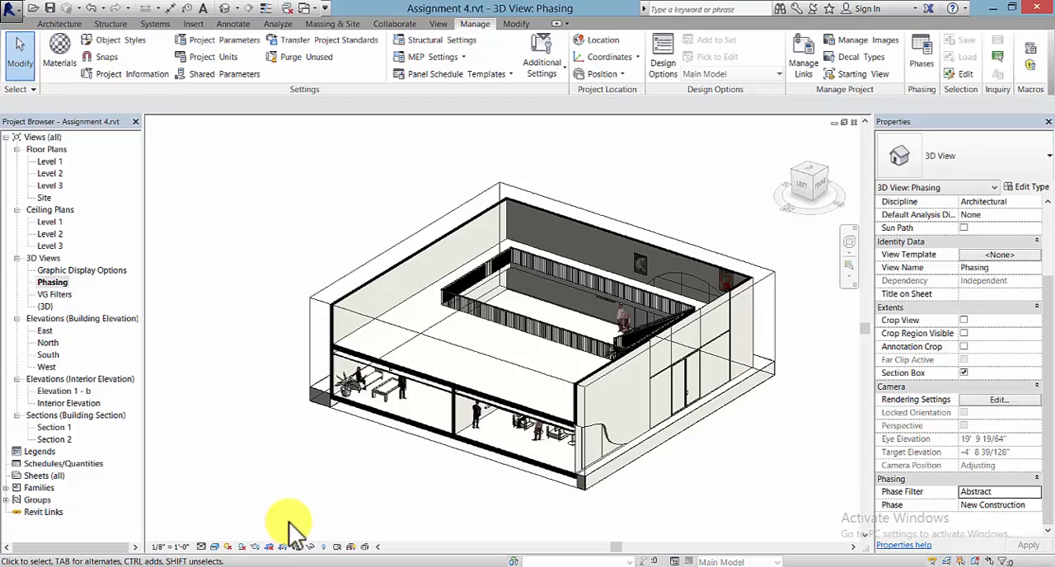
- Render the Phasing 3D view at Medium quality
{"action": "left_click", "coordinate": [255, 547]}
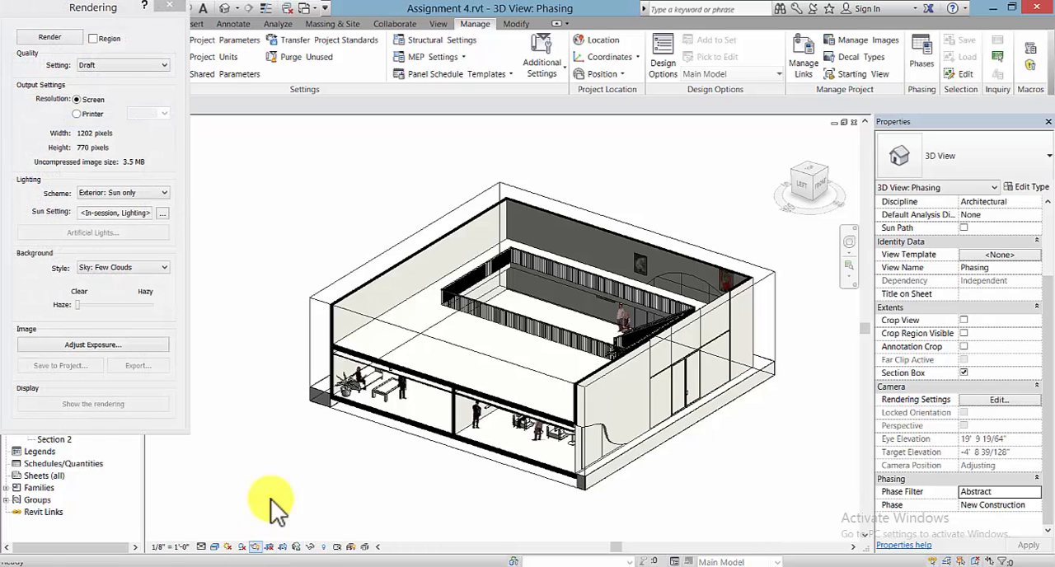
{"action": "left_click_drag", "start_coordinate": [103, 10], "coordinate": [234, 59]}
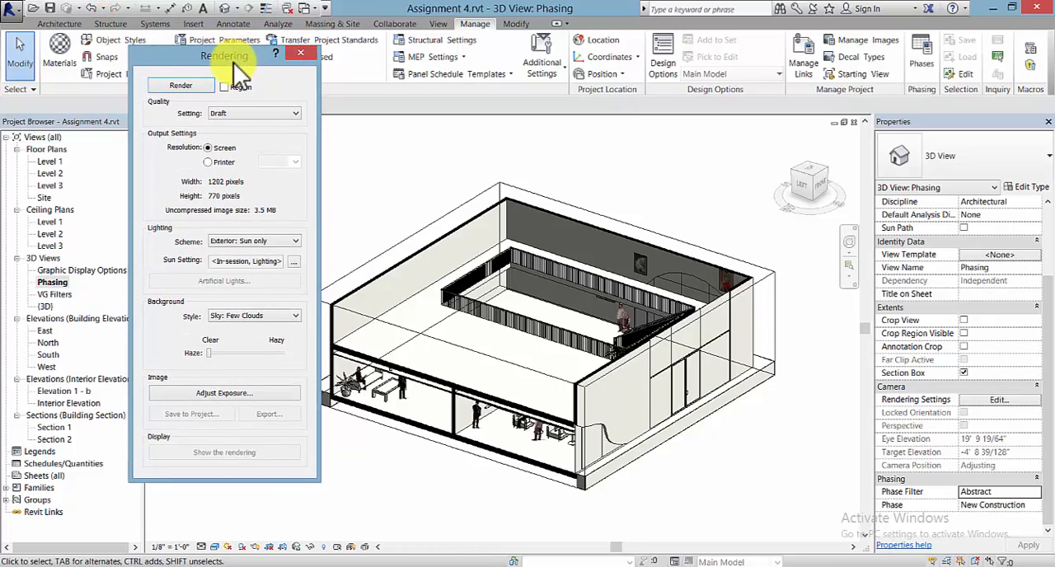
{"action": "left_click", "coordinate": [244, 115]}
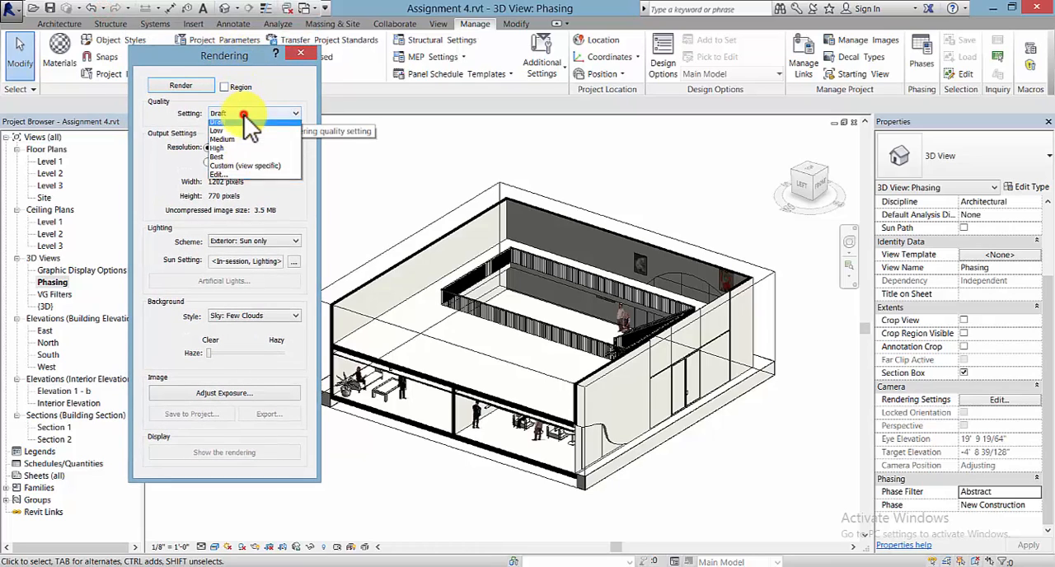
{"action": "left_click", "coordinate": [242, 143]}
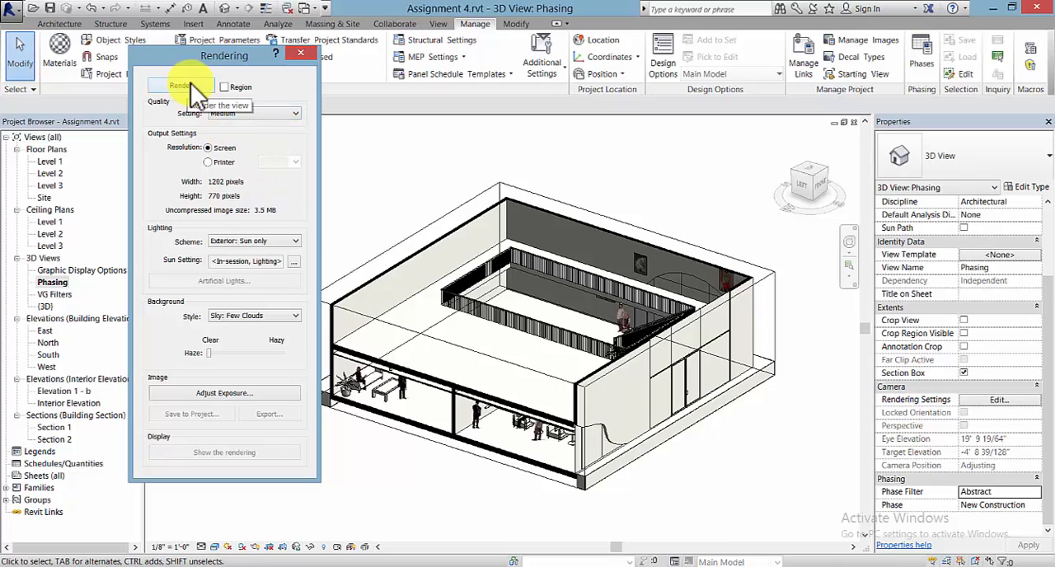
{"action": "left_click", "coordinate": [189, 84]}
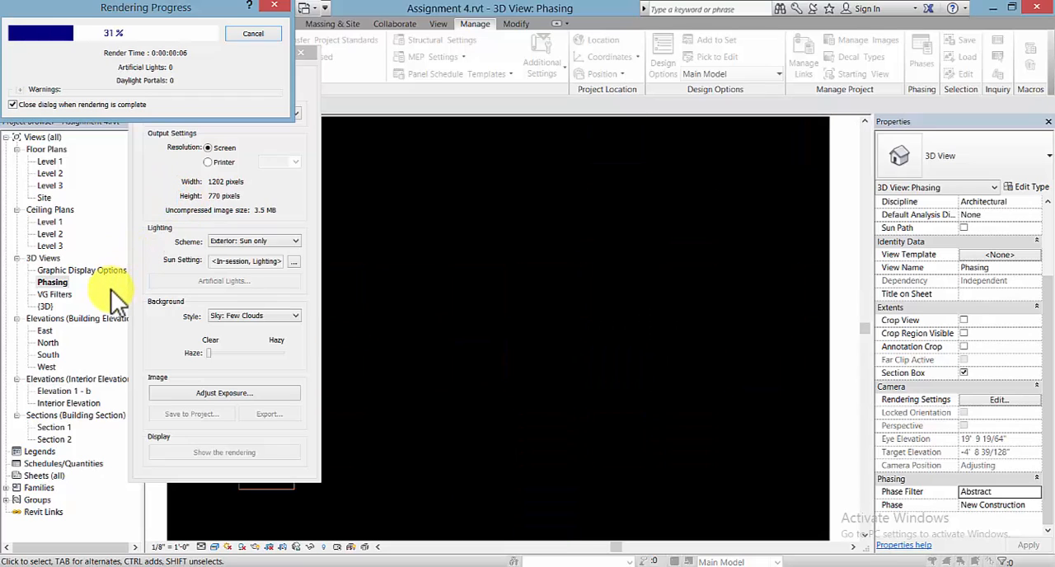
{"action": "left_click", "coordinate": [13, 105]}
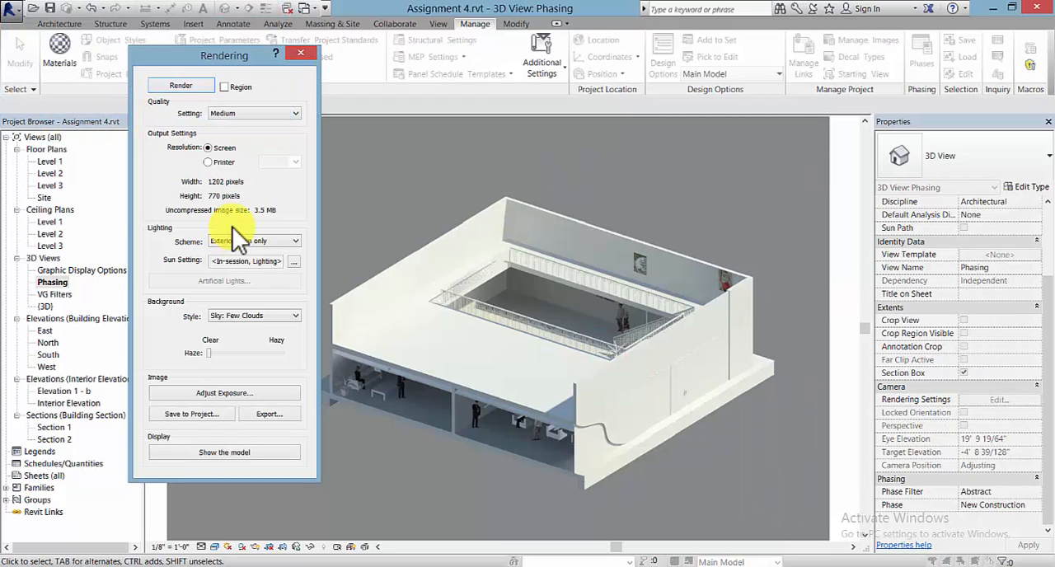
- Save the rendered image to the project under the default name and expand the Renderings branch in the project views
{"action": "mouse_move", "coordinate": [255, 53]}
{"action": "left_mouse_down"}
{"action": "mouse_move", "coordinate": [183, 47]}
{"action": "mouse_move", "coordinate": [206, 54]}
{"action": "left_mouse_up"}
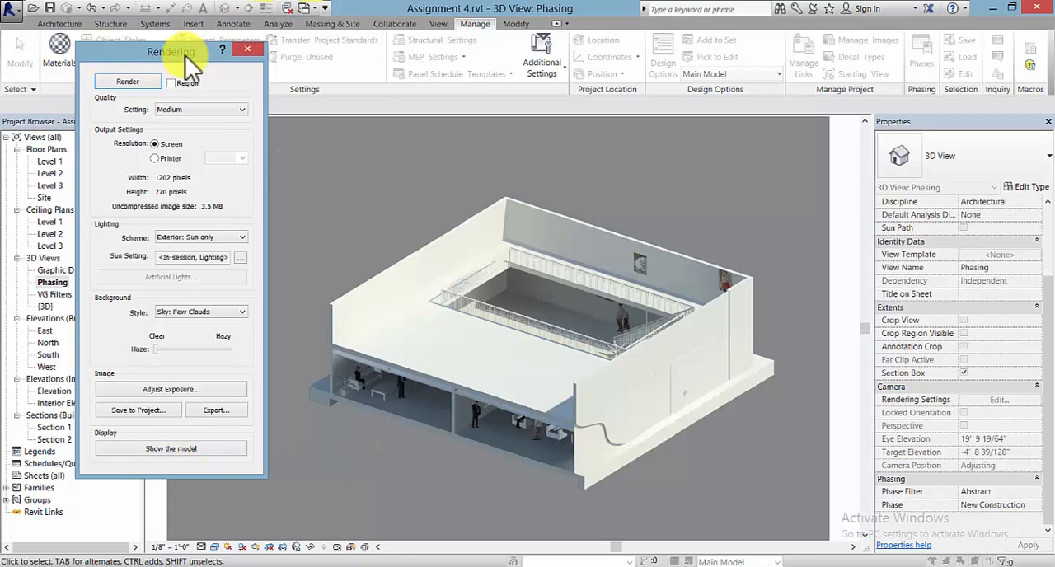
{"action": "left_click_drag", "start_coordinate": [185, 55], "coordinate": [281, 52]}
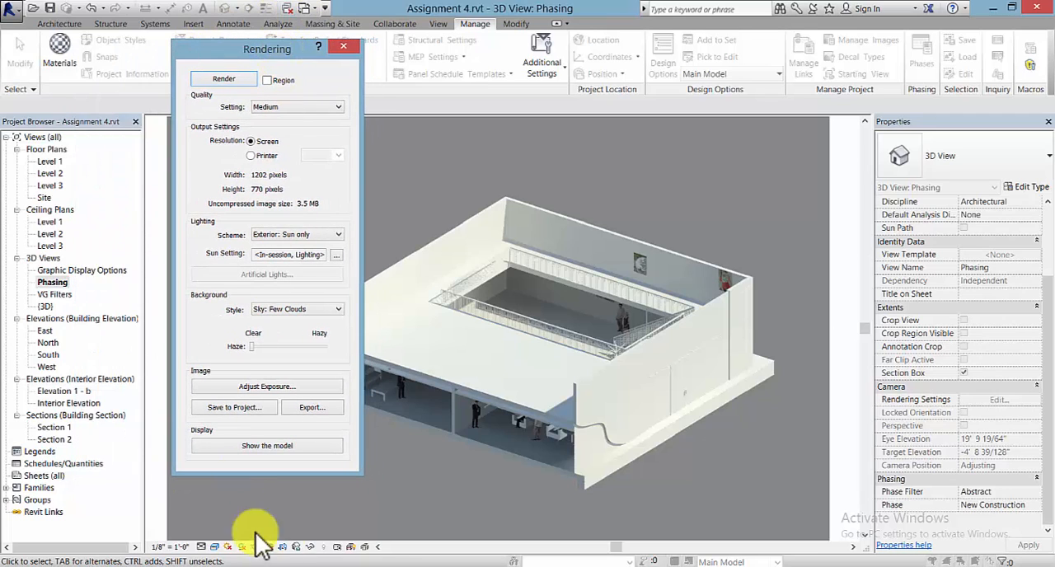
{"action": "left_click", "coordinate": [237, 408]}
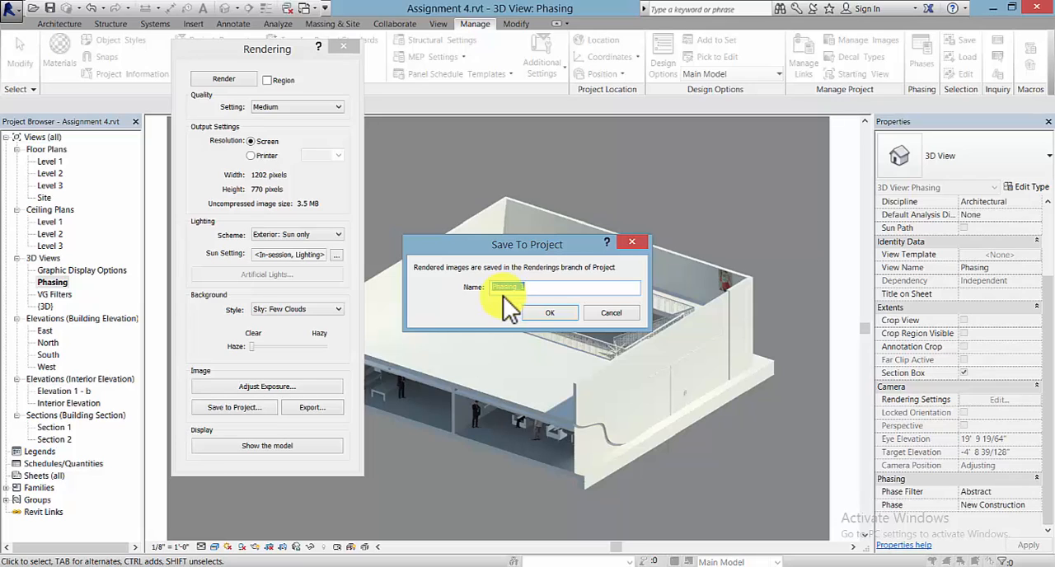
{"action": "left_click", "coordinate": [557, 313]}
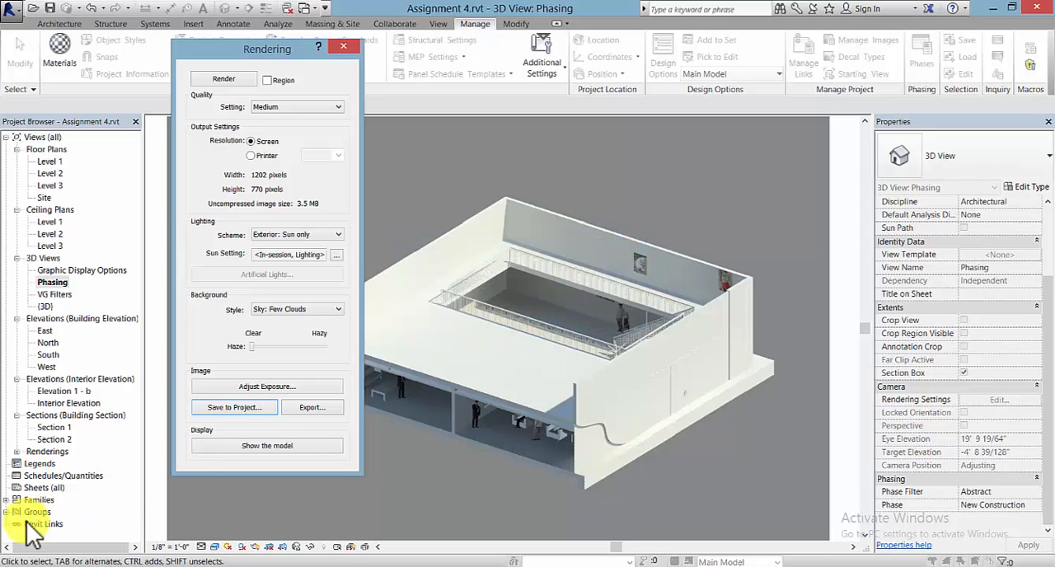
{"action": "left_click", "coordinate": [16, 451]}
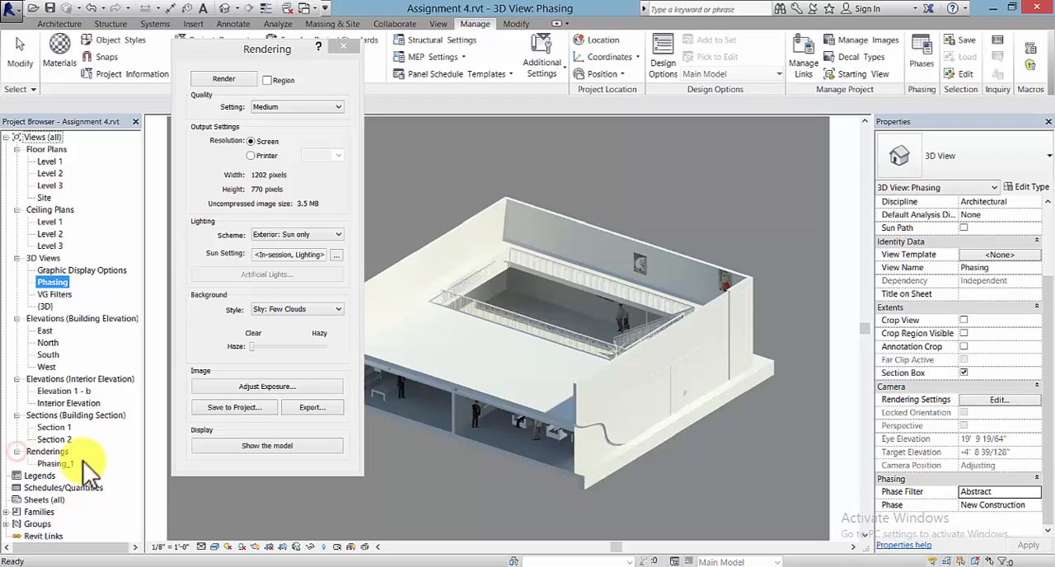
{"action": "left_click", "coordinate": [342, 46]}
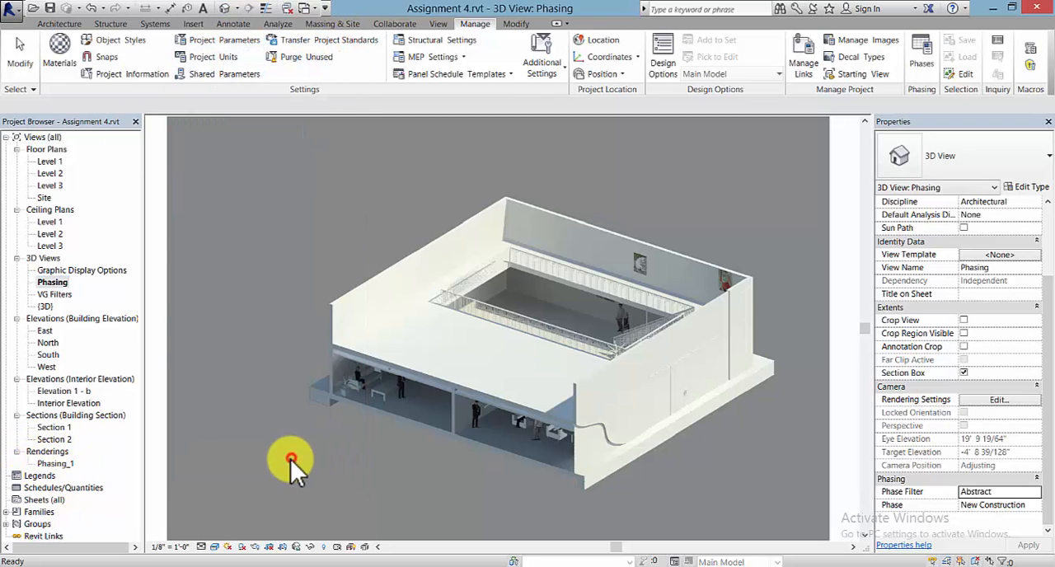